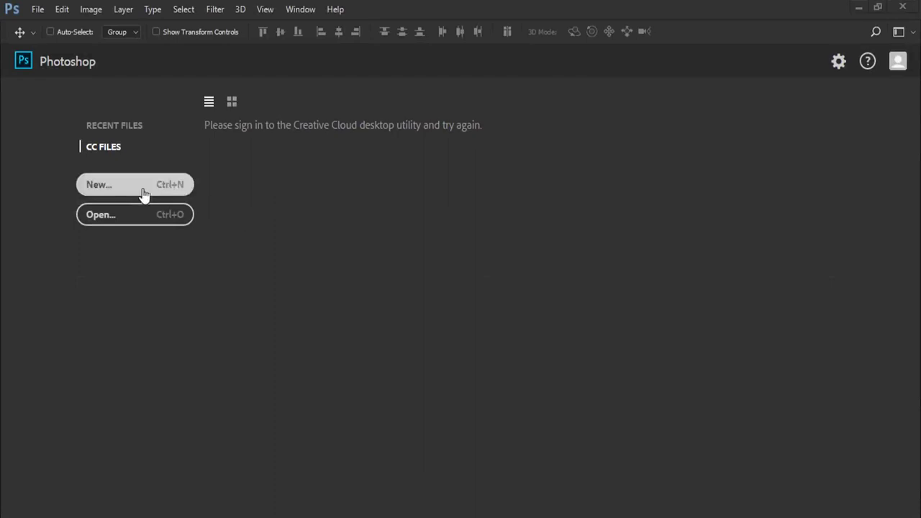
Open the New Document dialog from the File menu.
click(143, 193)
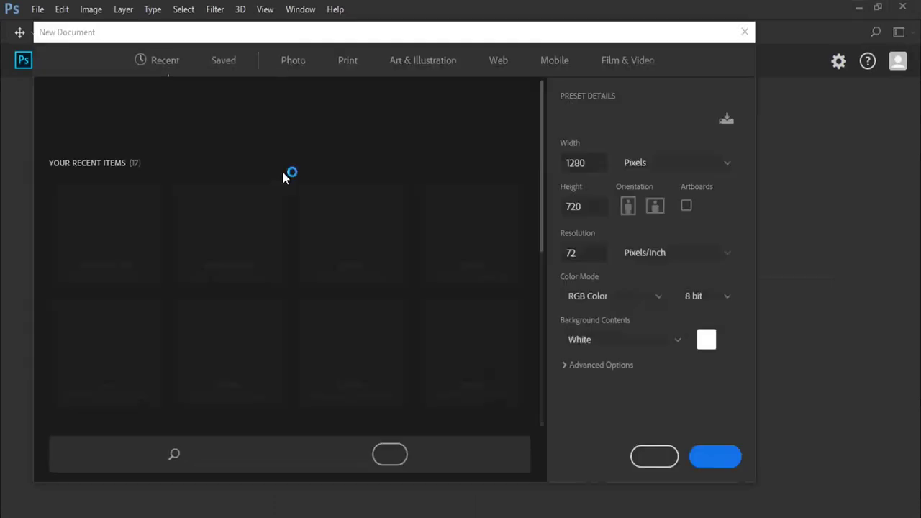
Create an A5 print document measured in centimetres with CMYK Color mode.
click(355, 68)
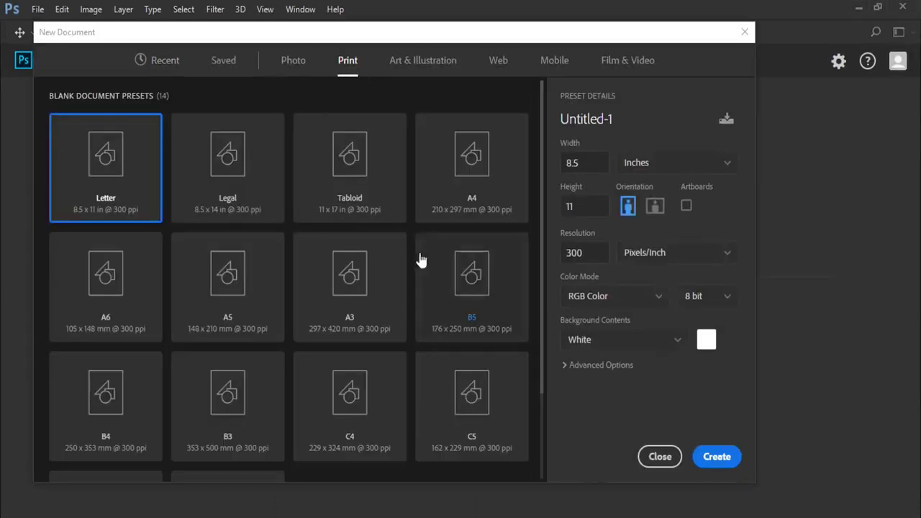
click(223, 290)
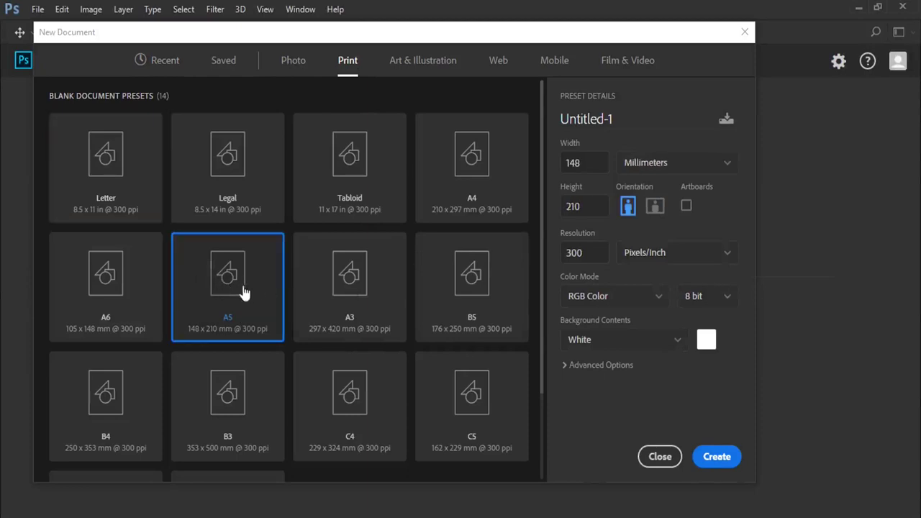
click(623, 163)
click(665, 238)
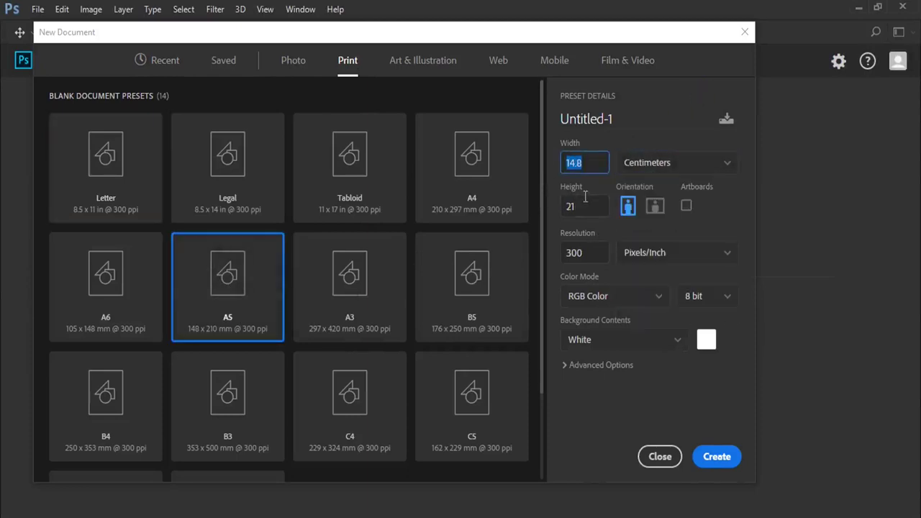
click(586, 296)
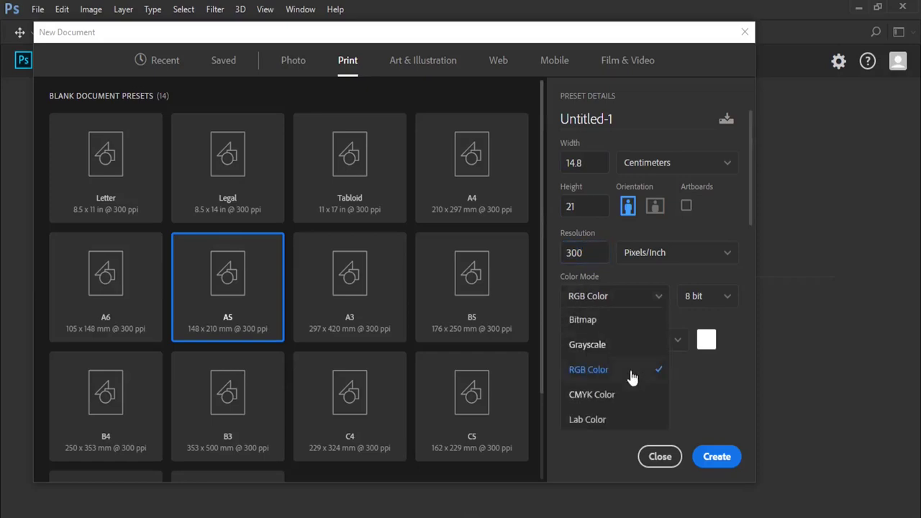
click(597, 394)
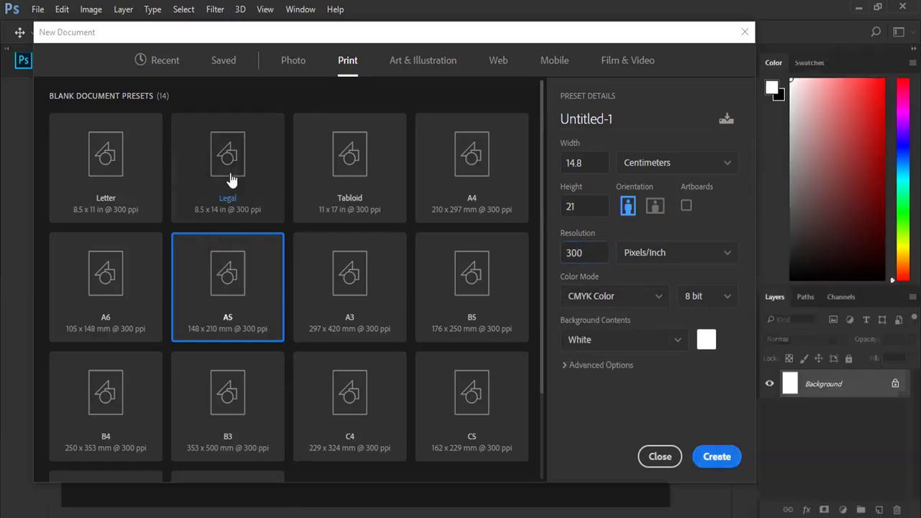
key(Return)
Fit the whole A5 page on screen.
click(264, 8)
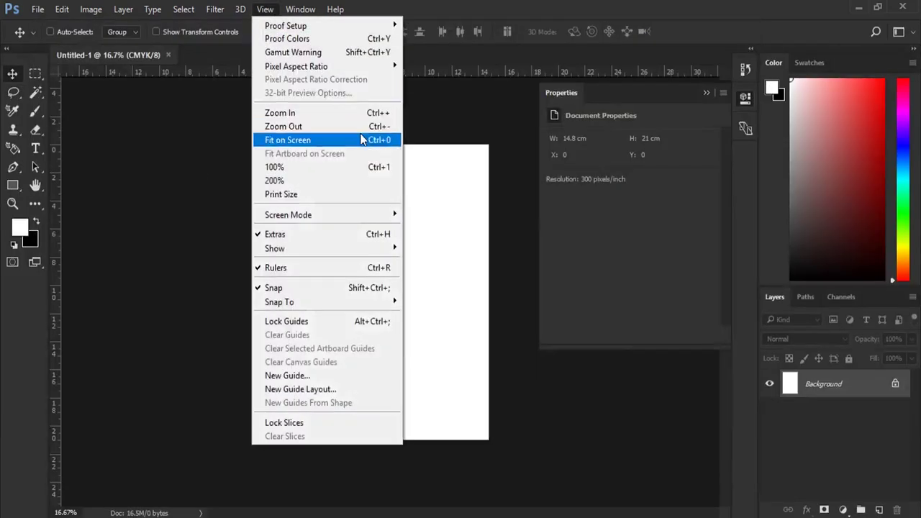
click(362, 139)
click(706, 93)
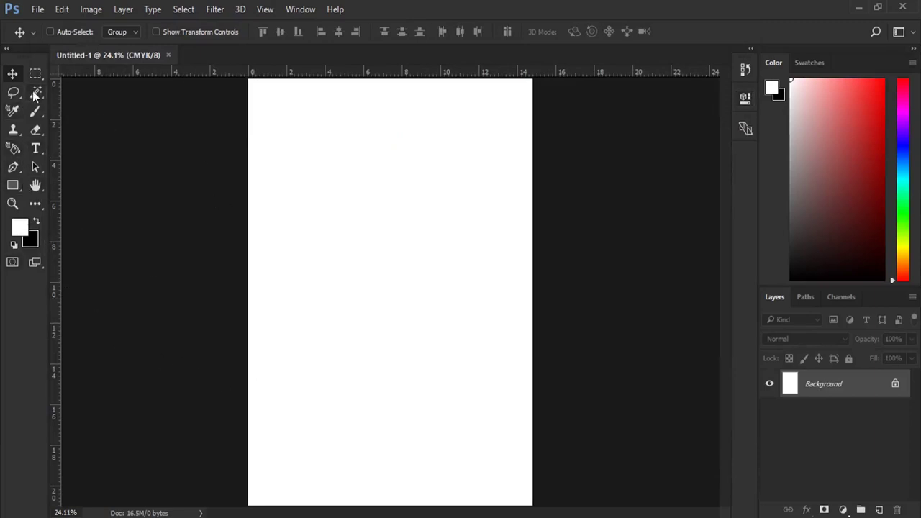
Draw a large ellipse over the top of the page with the Ellipse tool.
click(13, 189)
click(83, 198)
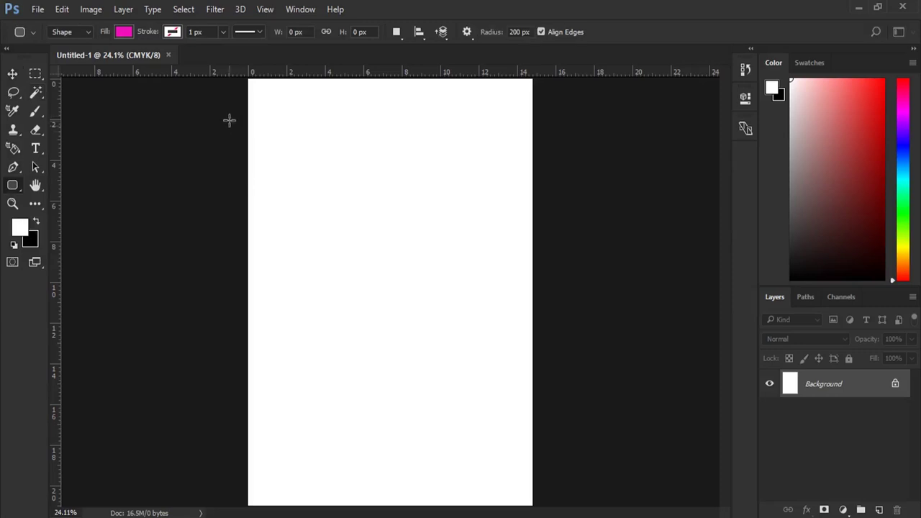
click(18, 189)
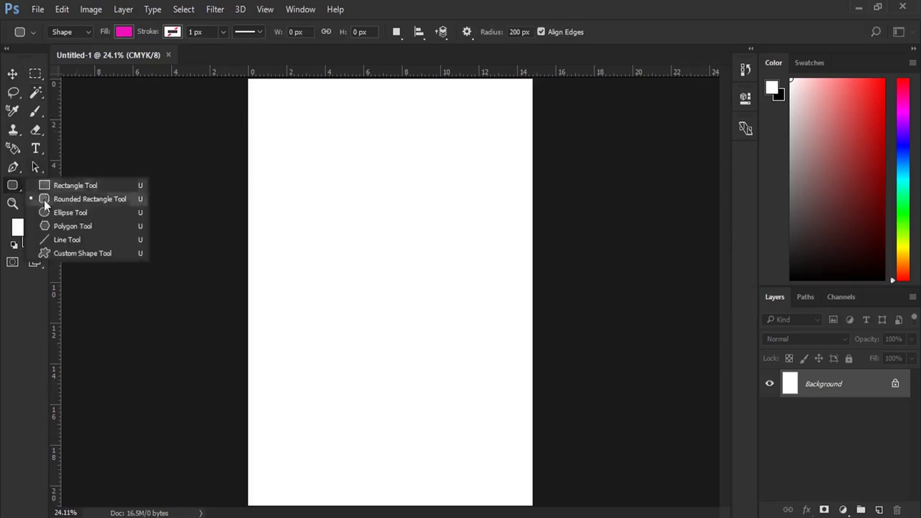
click(70, 212)
click(879, 510)
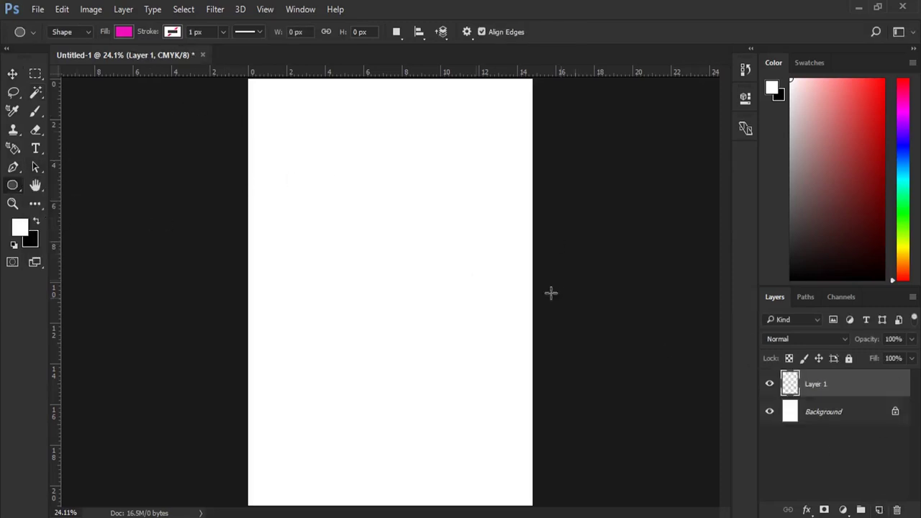
key(g)
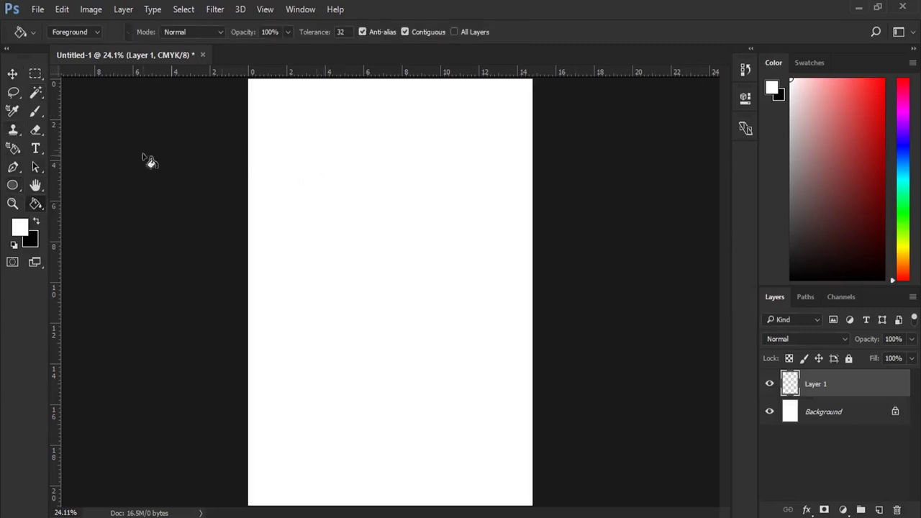
key(z)
scroll(432, 223, up, 2)
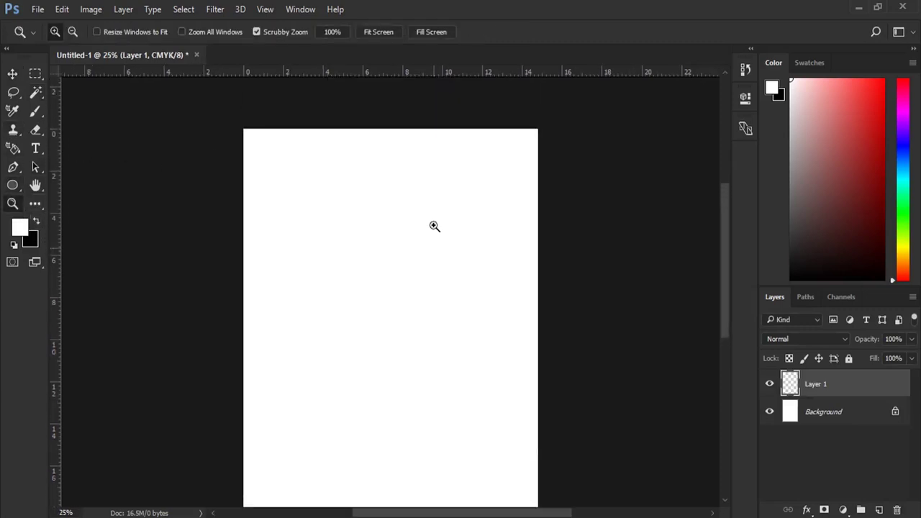
click(13, 186)
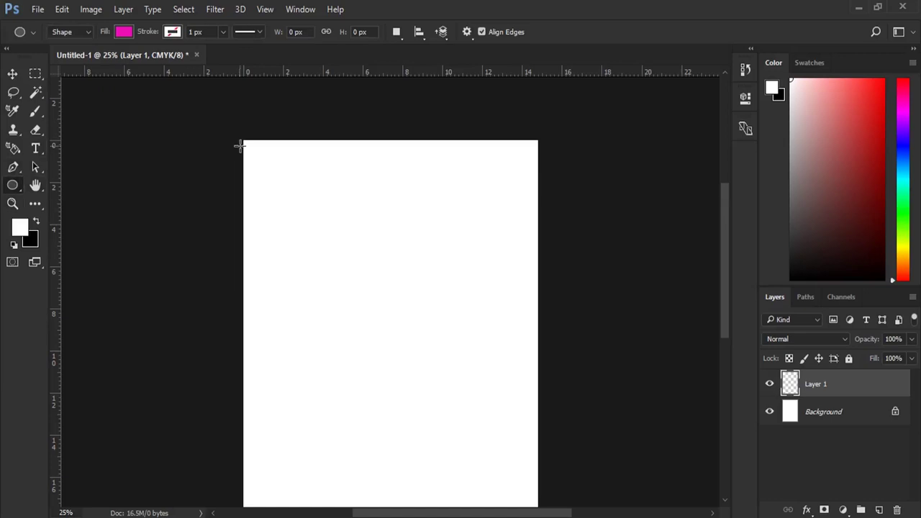
drag(205, 114, 571, 389)
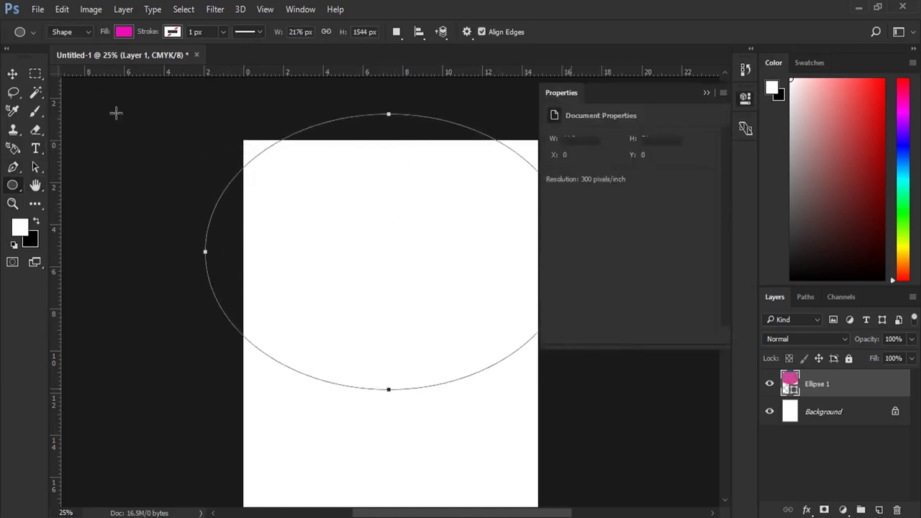
Move the ellipse up to cover the page top, with only Ellipse 1 selected.
key(v)
drag(434, 271, 437, 237)
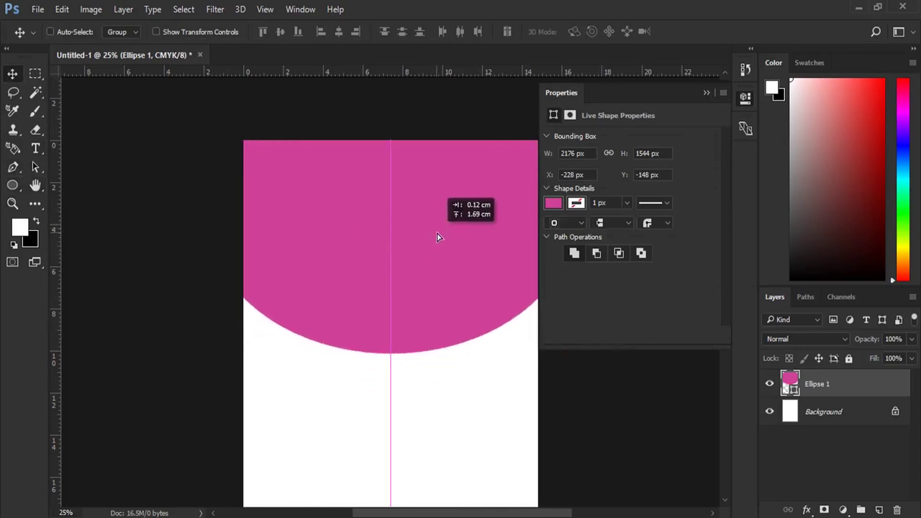
click(702, 93)
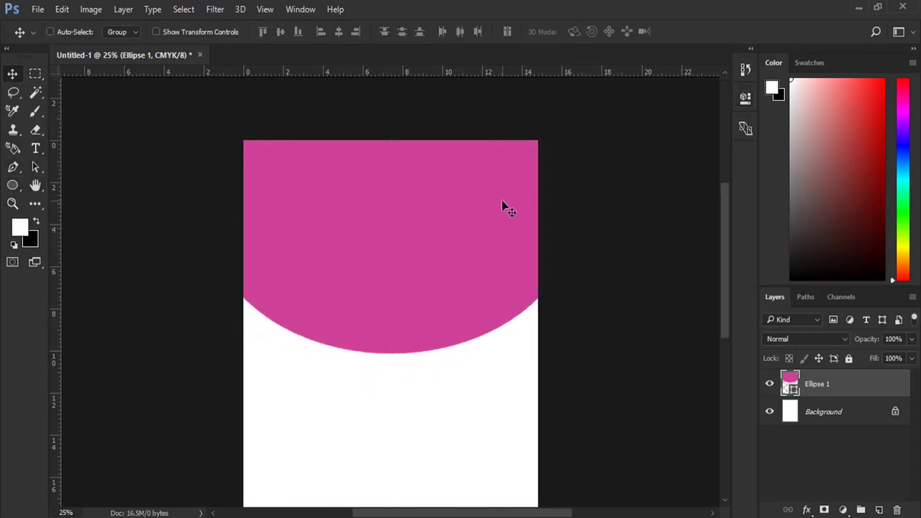
shift+click(834, 419)
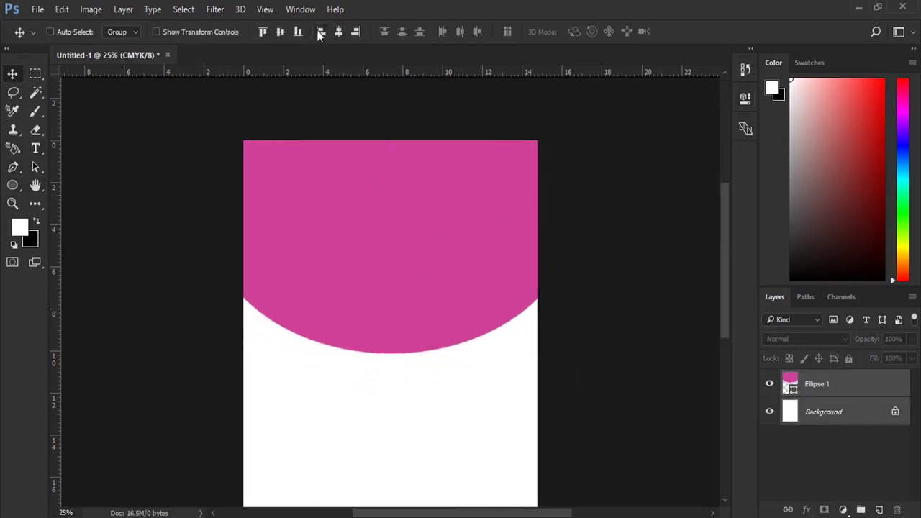
right_click(377, 244)
click(392, 251)
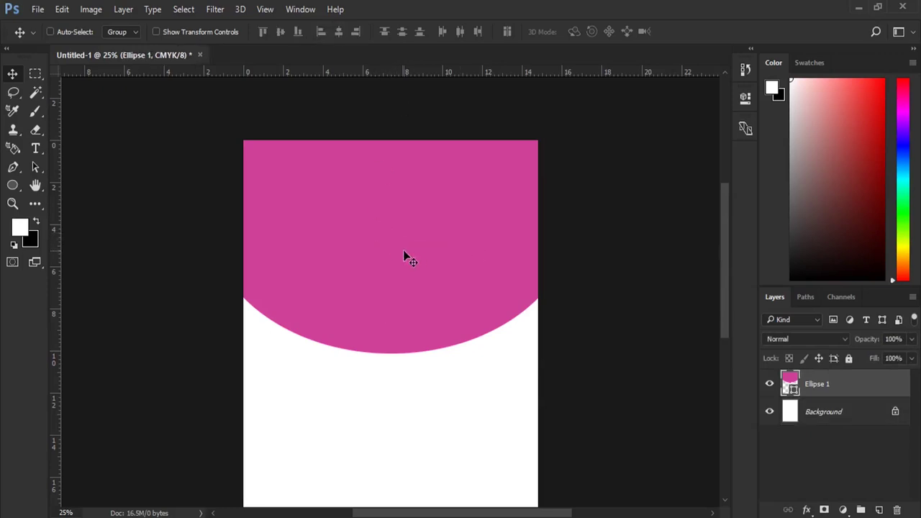
scroll(404, 256, down, 2)
scroll(417, 236, down, 2)
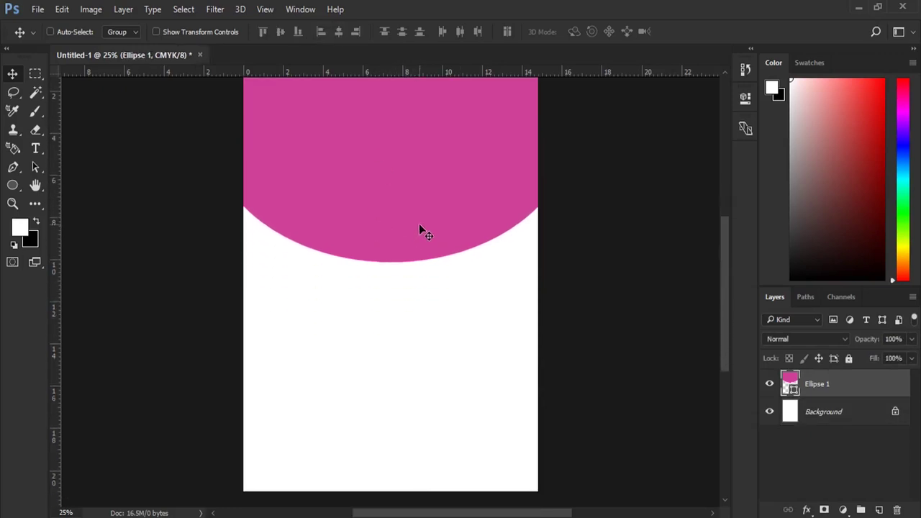
scroll(420, 223, up, 1)
scroll(423, 224, up, 1)
key(shift+Down)
Free Transform the ellipse taller so its curved edge nears mid-page.
click(62, 9)
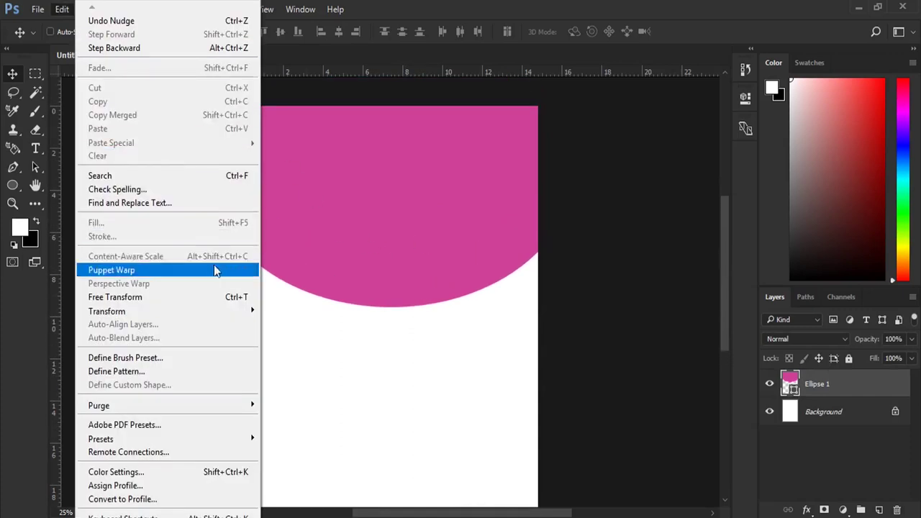
click(216, 296)
drag(390, 306, 391, 334)
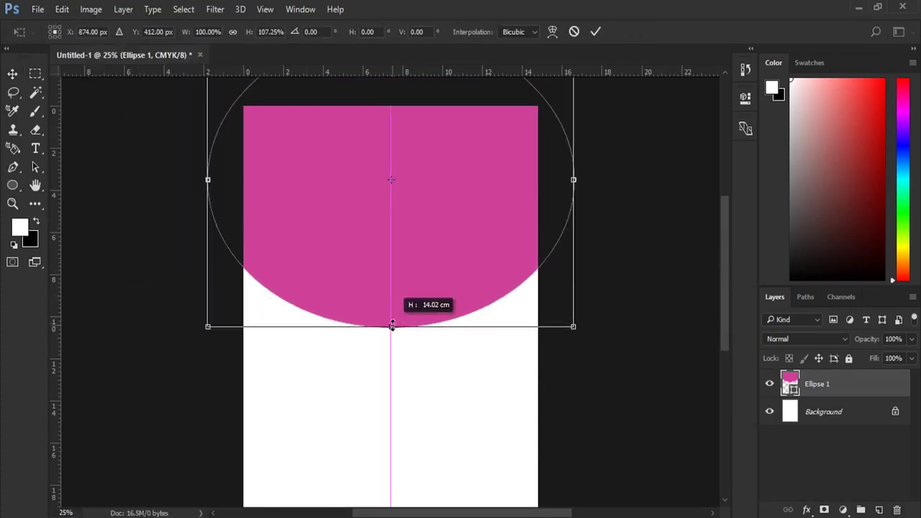
key(Return)
key(shift+Up)
key(shift+Up)
key(shift+Up)
key(shift+Up)
key(shift+Up)
key(shift+Up)
key(shift+Up)
scroll(436, 180, down, 2)
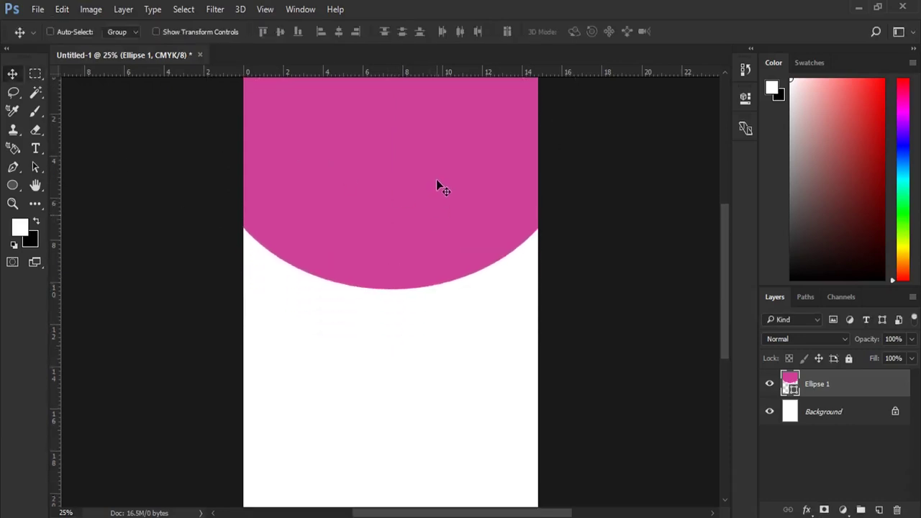
scroll(436, 180, up, 3)
key(shift+Up)
key(shift+Up)
key(shift+Up)
key(shift+Up)
key(shift+Up)
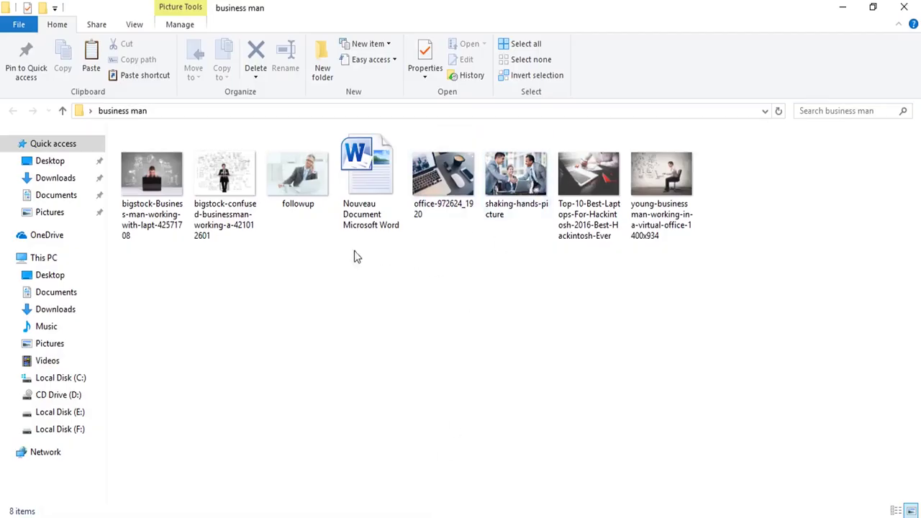
Place the young-businessman office photo from File Explorer across the page top.
mouse_move(673, 229)
mouse_down()
mouse_move(284, 449)
mouse_move(392, 217)
mouse_move(408, 148)
mouse_up()
key(Return)
Clip the photo to the pink ellipse and draw a 7.4 cm circle over the header's left.
right_click(865, 386)
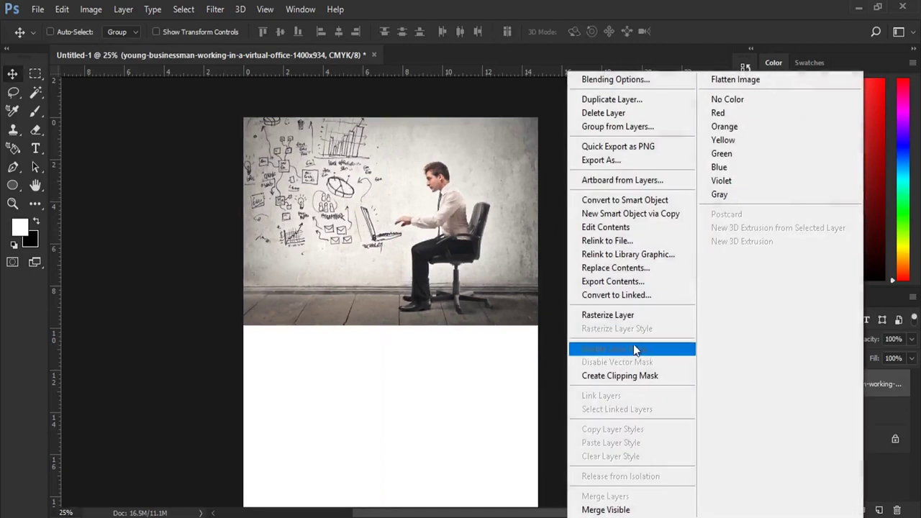
click(606, 379)
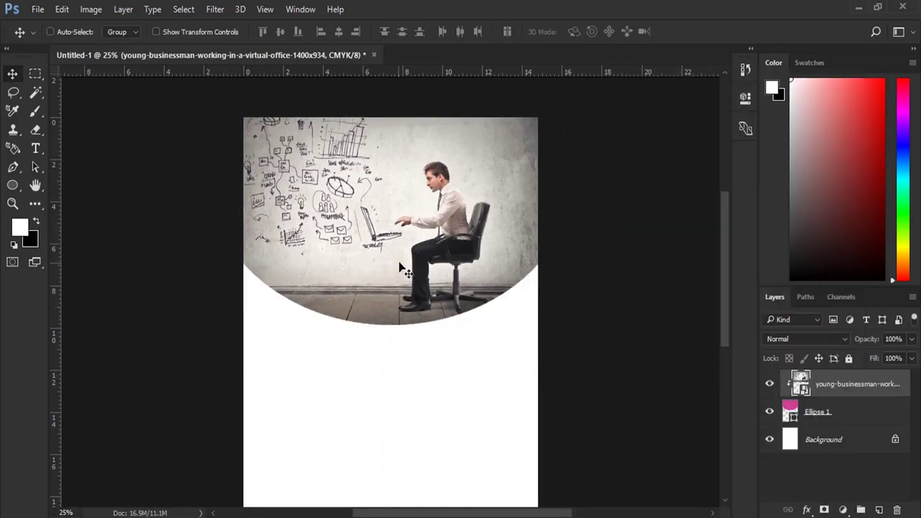
click(878, 509)
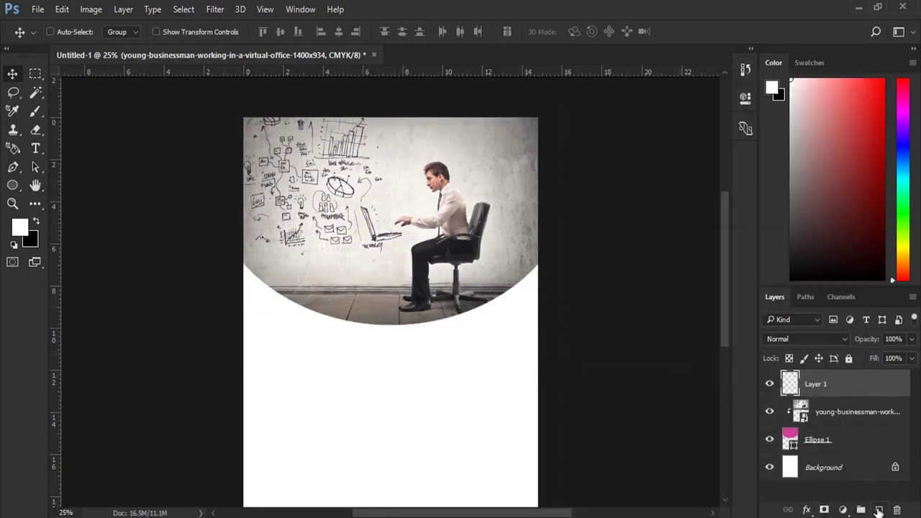
click(12, 185)
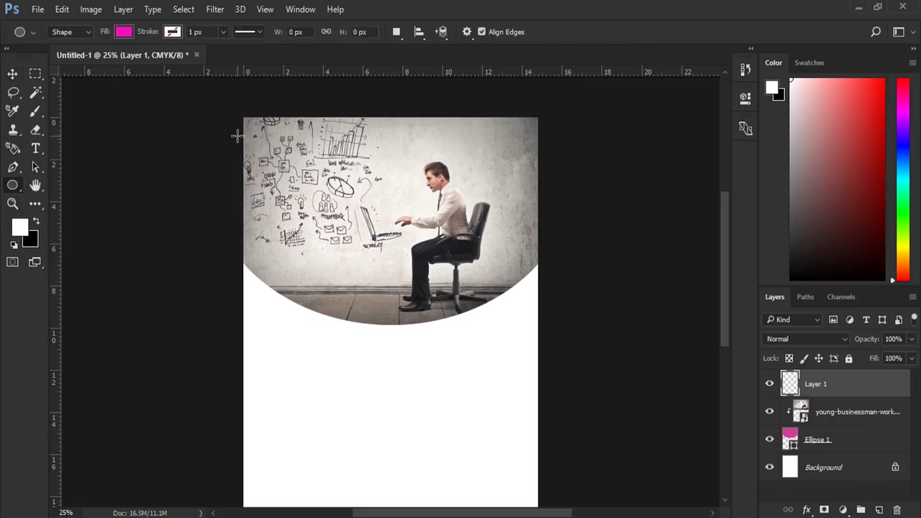
drag(221, 144, 382, 299)
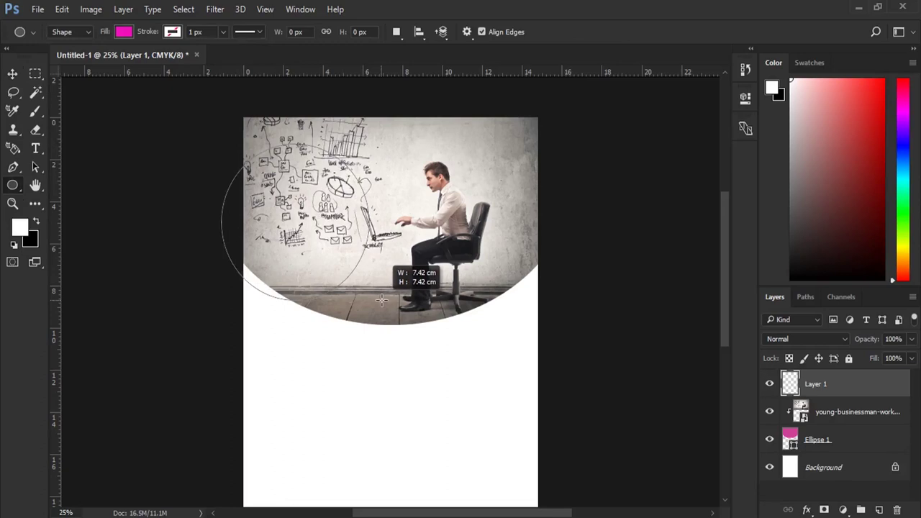
drag(381, 299, 383, 302)
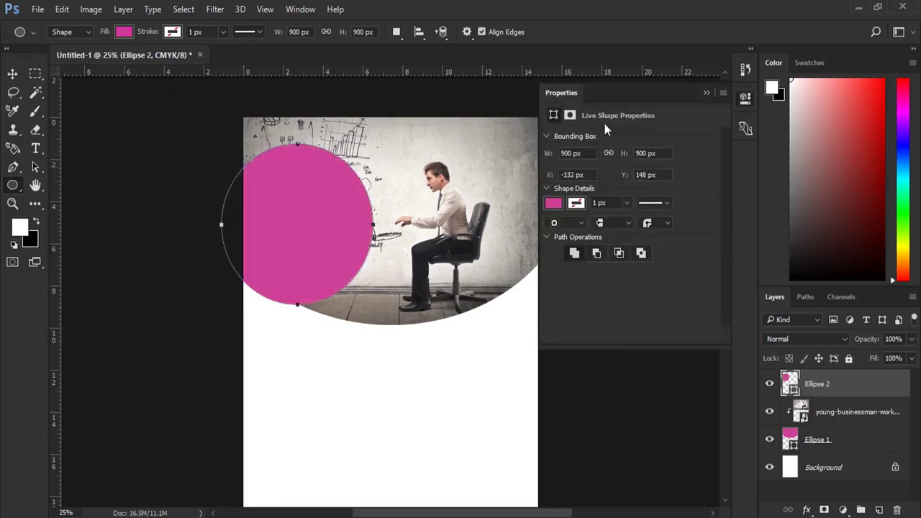
Set the new circle's fill to white.
click(706, 93)
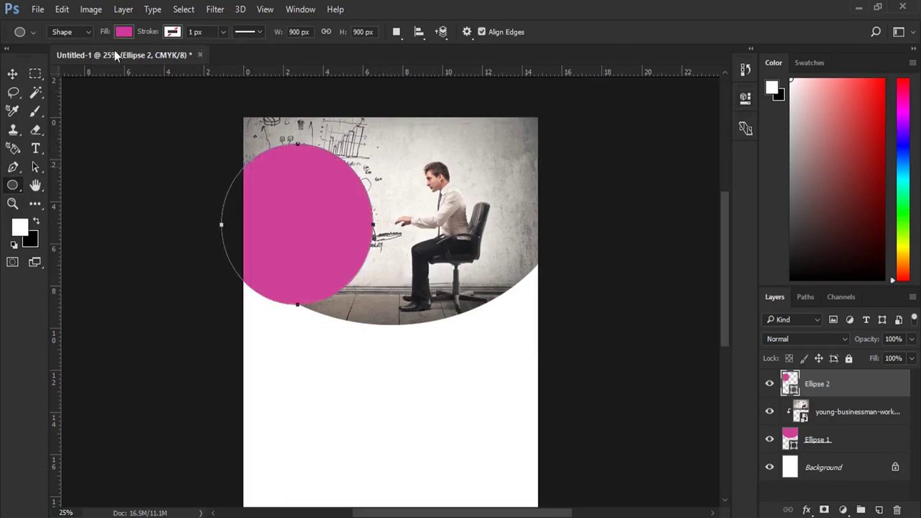
click(118, 30)
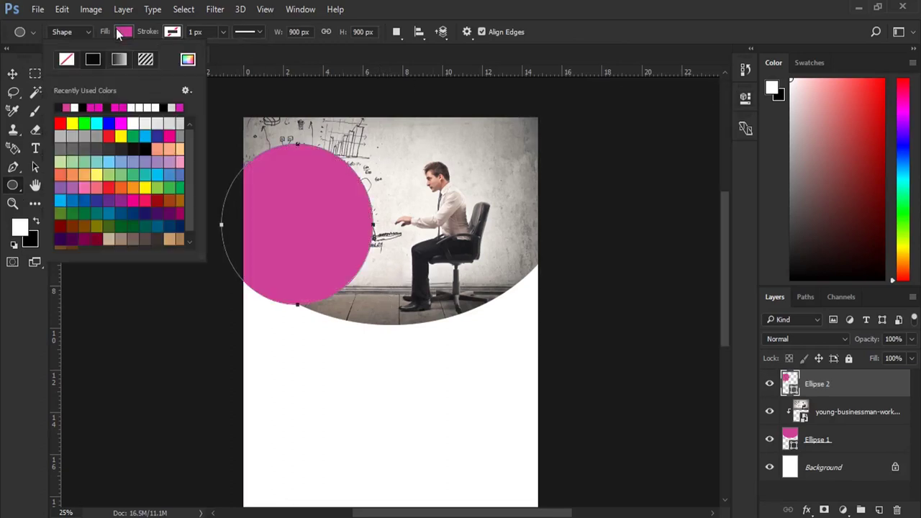
click(75, 108)
click(12, 78)
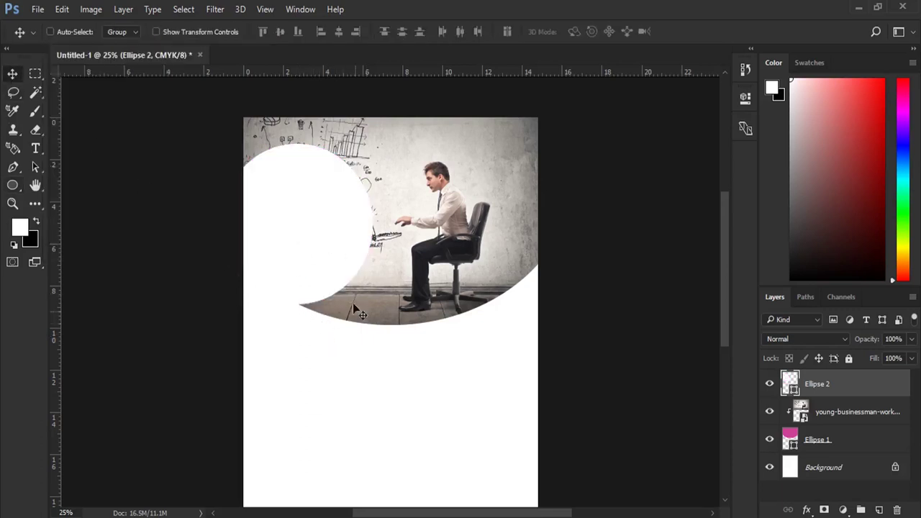
scroll(354, 301, down, 2)
Duplicate Ellipse 1 and clip the businessman photo to the copy.
scroll(357, 297, down, 1)
scroll(367, 270, up, 2)
right_click(310, 219)
click(312, 225)
click(813, 443)
click(769, 439)
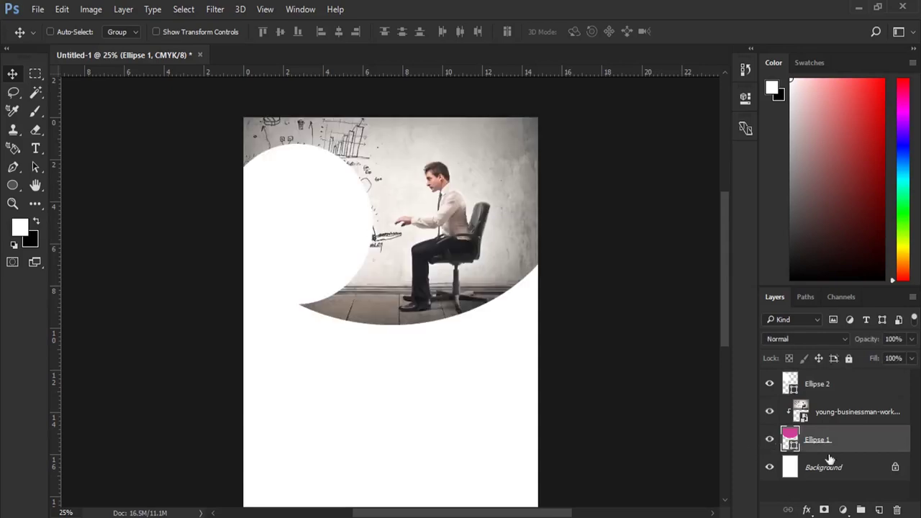
drag(849, 447, 878, 509)
click(830, 410)
right_click(830, 410)
click(645, 380)
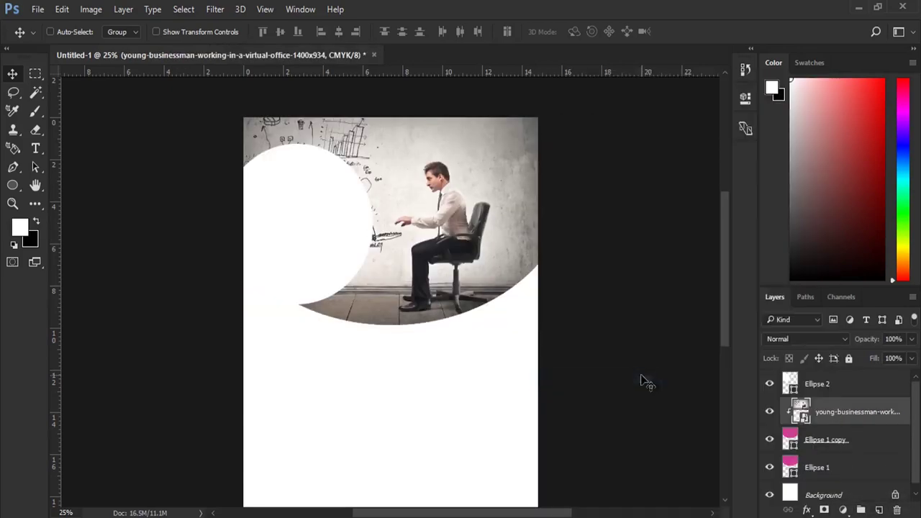
Nudge Ellipse 1 down and make it an unfilled outline with a 4.68 px stroke.
click(846, 469)
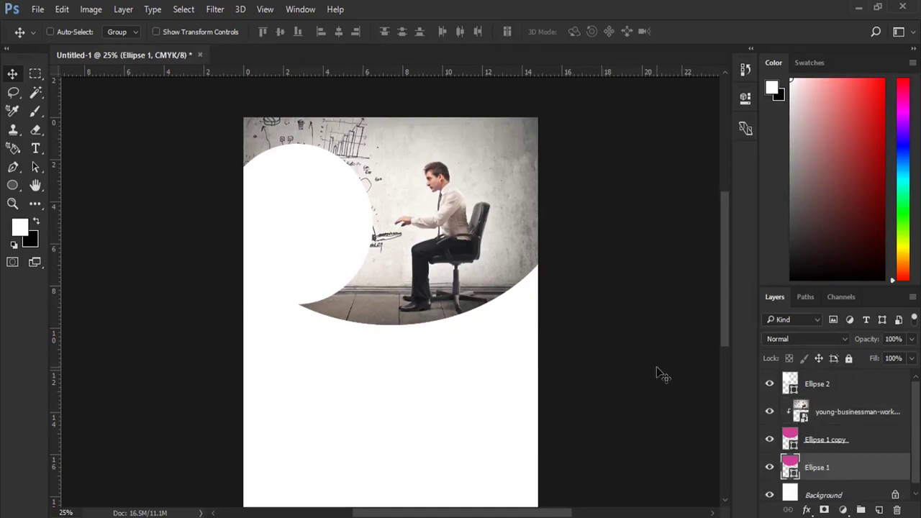
key(Down)
key(Down)
key(Down)
key(Down)
key(Down)
key(Down)
key(Down)
key(Down)
key(Down)
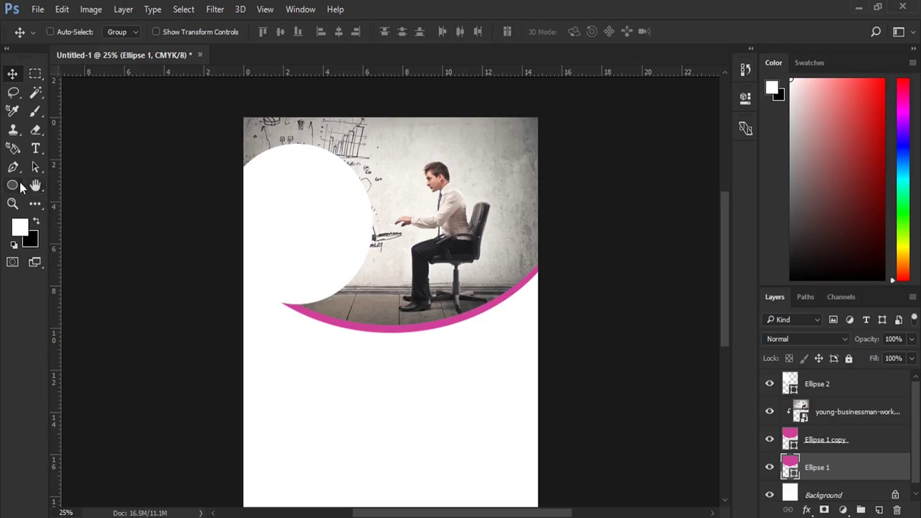
click(20, 186)
click(122, 32)
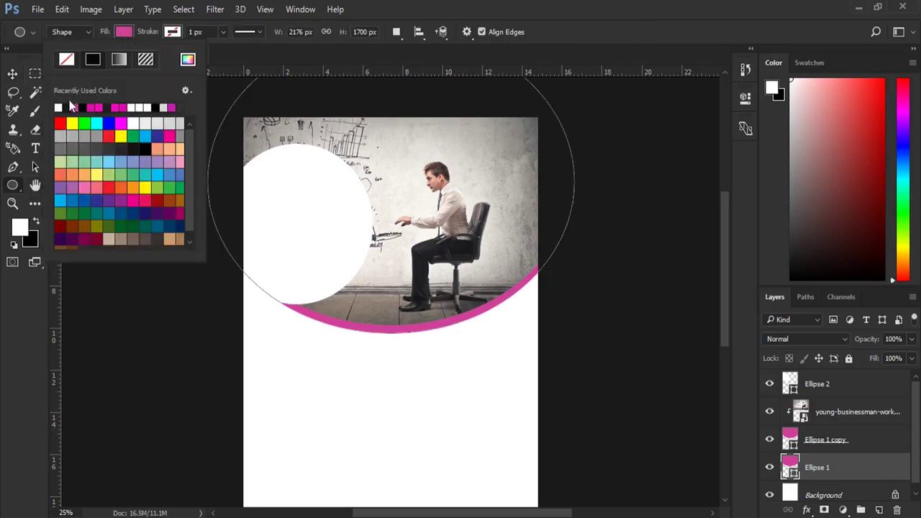
click(172, 32)
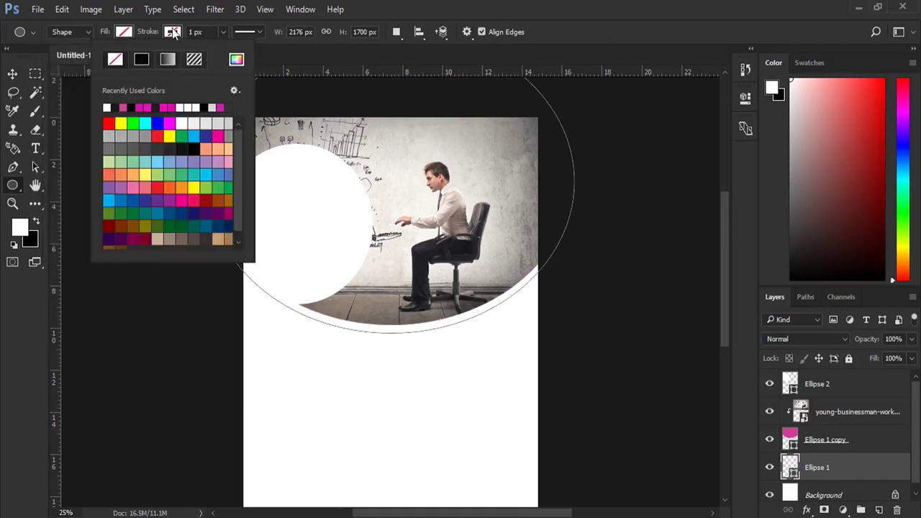
click(115, 108)
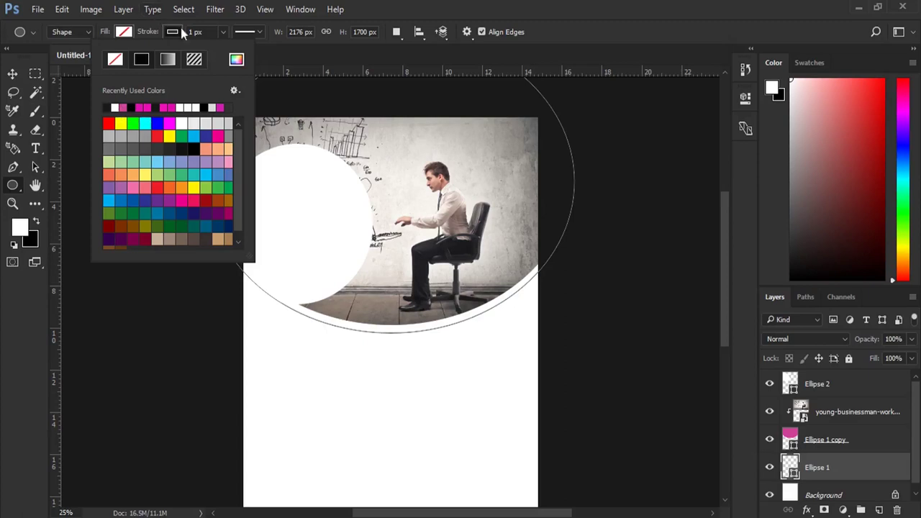
click(223, 32)
click(224, 50)
click(12, 74)
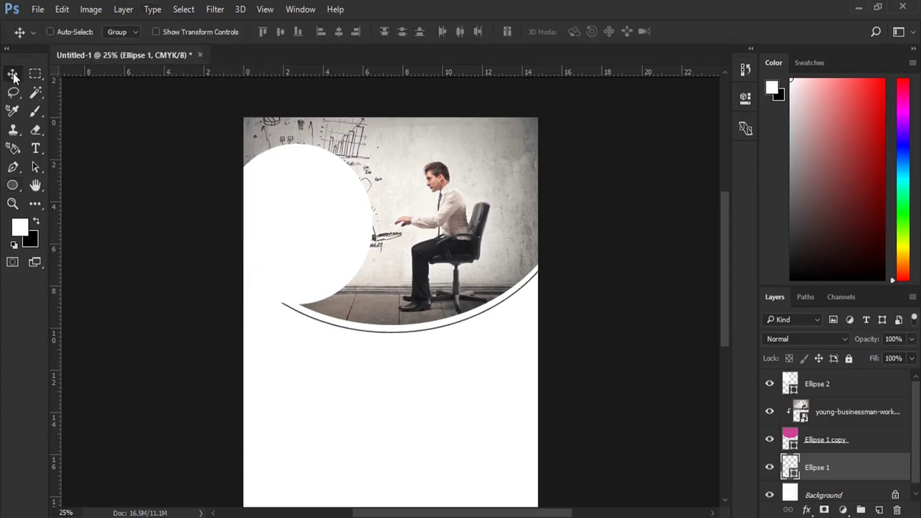
click(13, 202)
Zoom to 50% on the photo's curved edge.
click(369, 339)
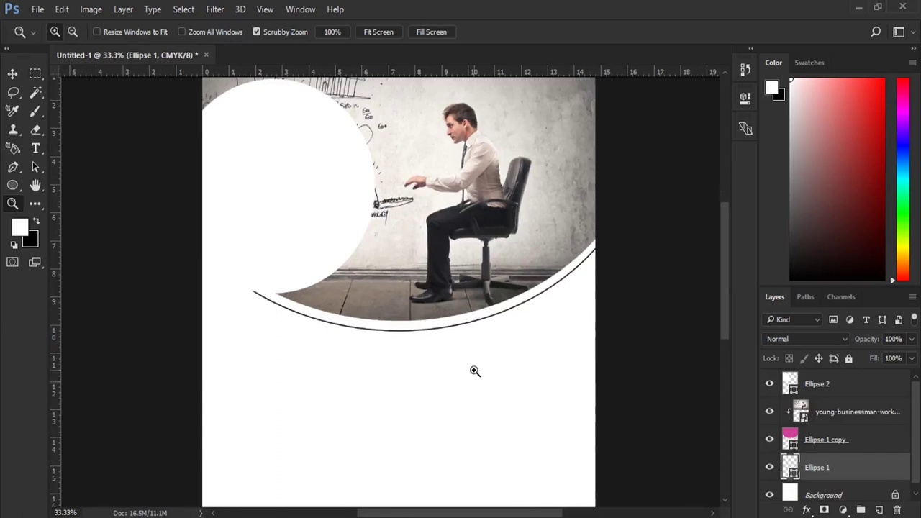
click(436, 379)
drag(433, 378, 484, 362)
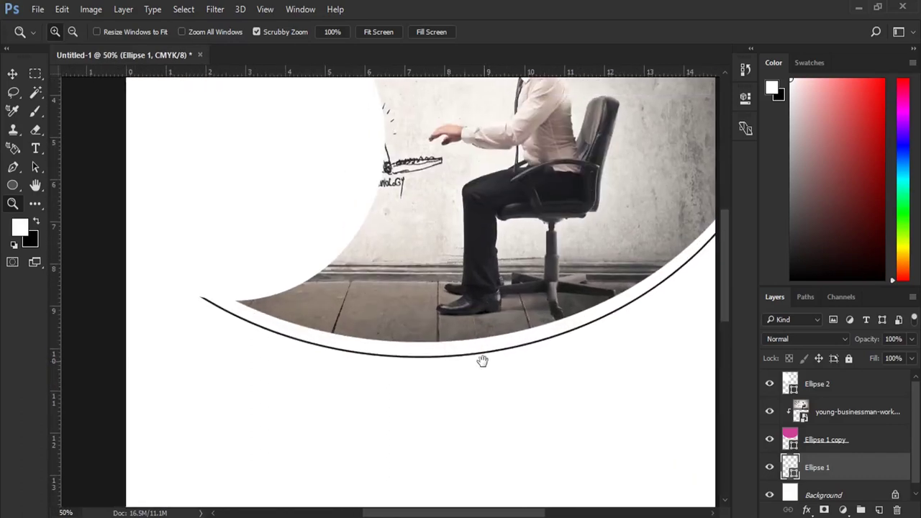
Duplicate the outline ellipse twice, nudging copies down into three stacked arcs.
key(l)
key(ctrl+j)
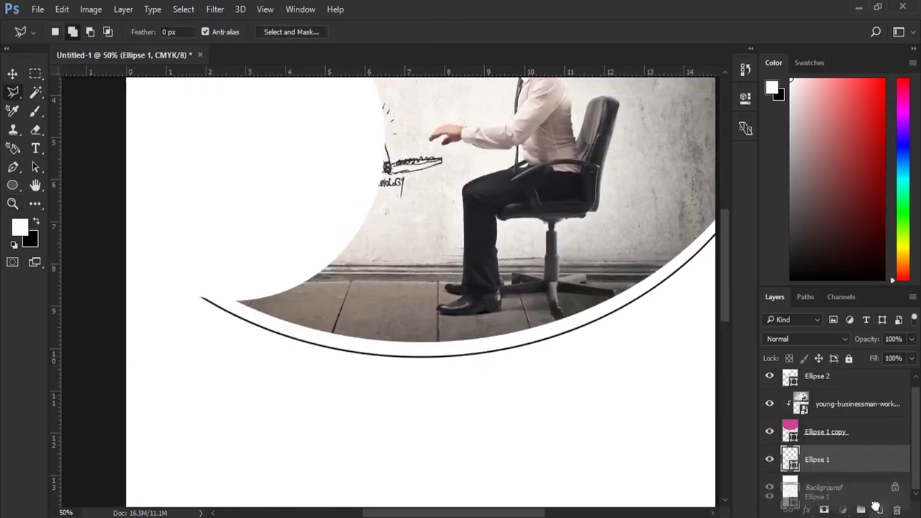
click(835, 487)
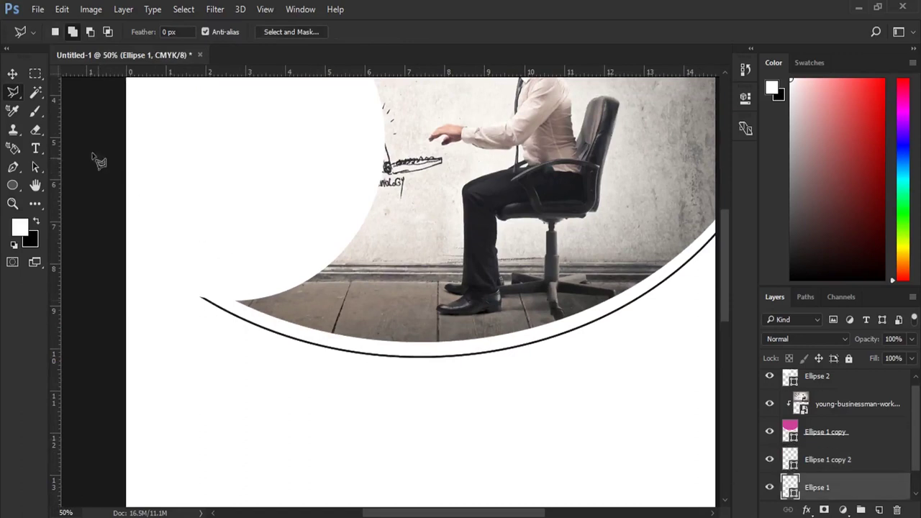
click(12, 74)
key(shift+Down)
key(shift+Down)
key(shift+Down)
key(shift+Down)
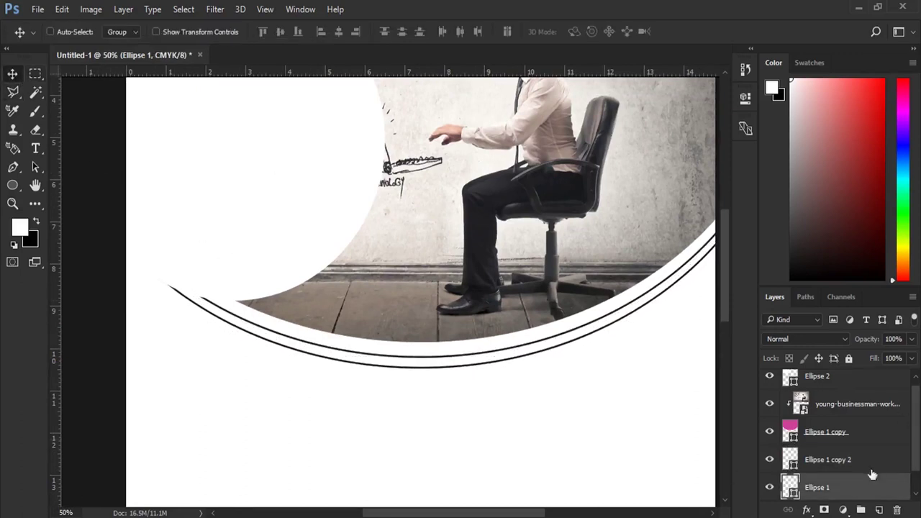
key(ctrl+j)
key(shift+Down)
key(shift+Down)
key(shift+Down)
key(shift+Down)
key(shift+Down)
key(shift+Down)
Add a layer mask to Ellipse 1 copy 2.
click(832, 431)
click(769, 431)
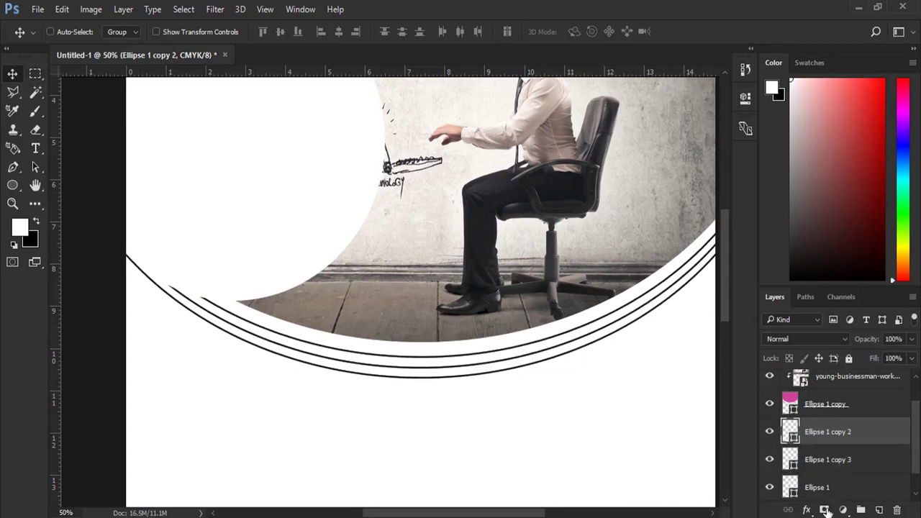
click(824, 509)
Select the inner arc's left portion with the Polygonal Lasso.
click(13, 91)
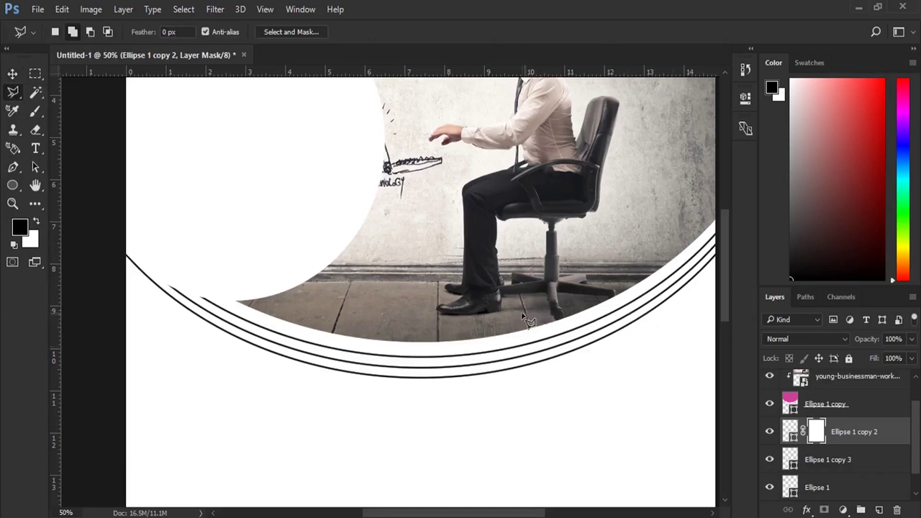
click(494, 321)
click(511, 432)
click(184, 384)
click(142, 279)
click(108, 255)
click(113, 240)
click(135, 182)
double_click(511, 167)
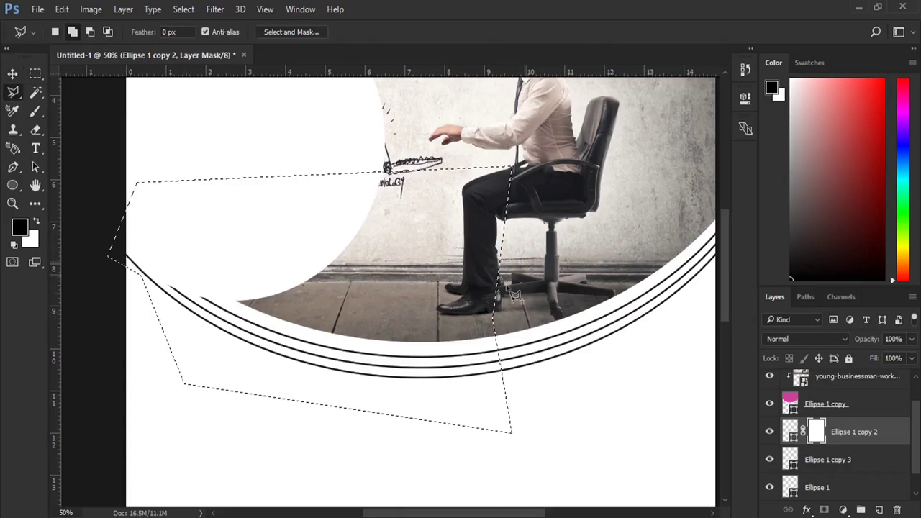
Fill the selection black on the mask with Paint Bucket, then deselect.
click(32, 204)
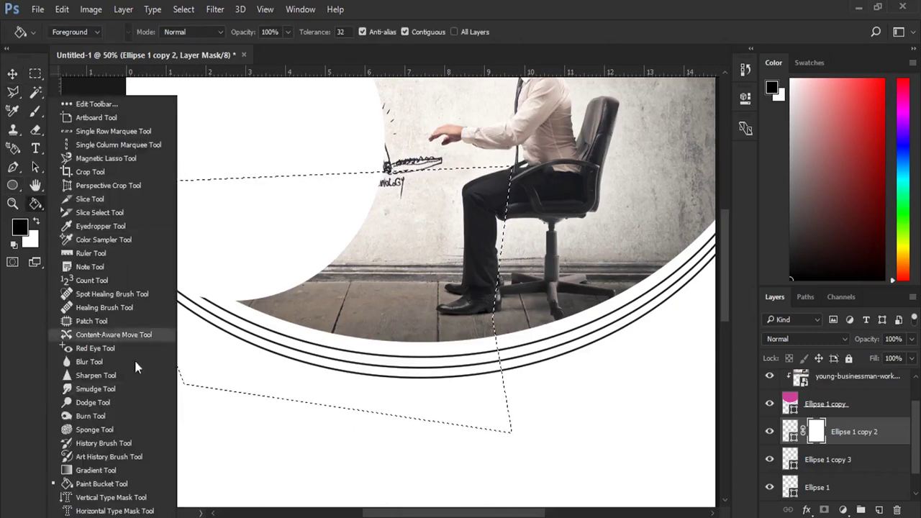
click(65, 485)
click(771, 87)
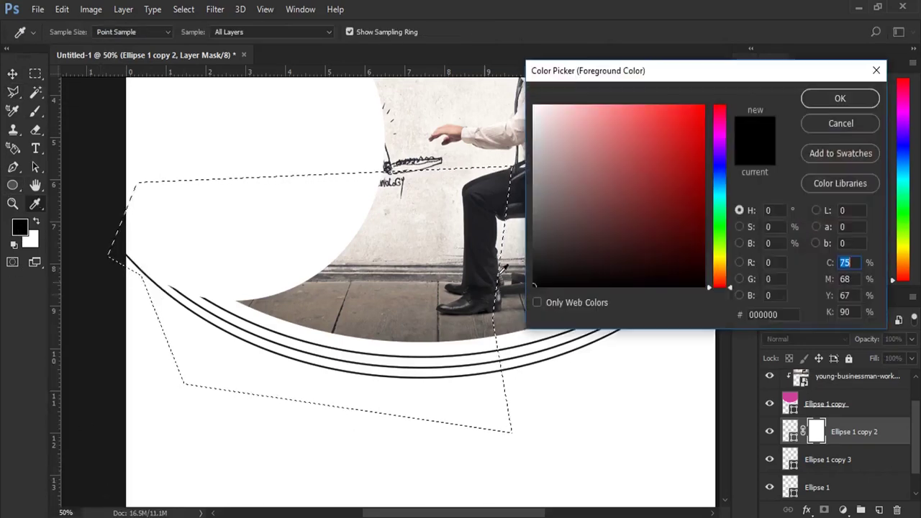
click(859, 98)
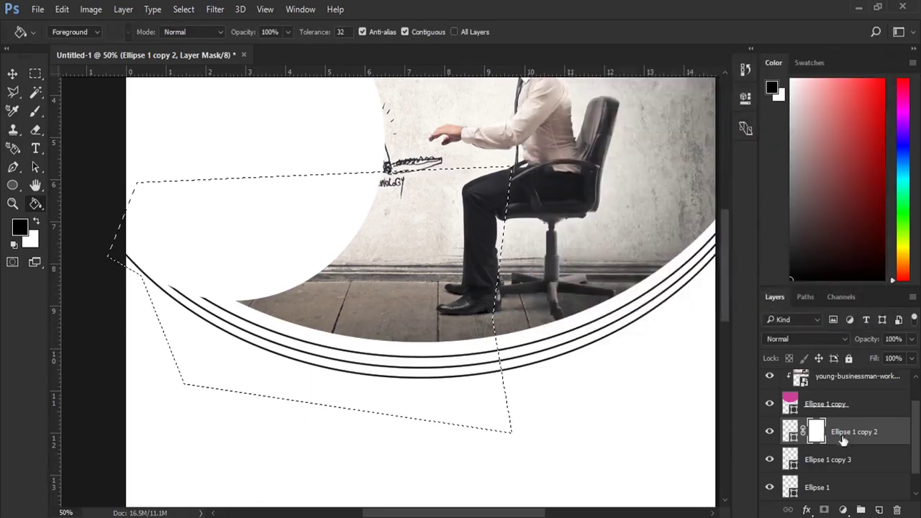
click(327, 324)
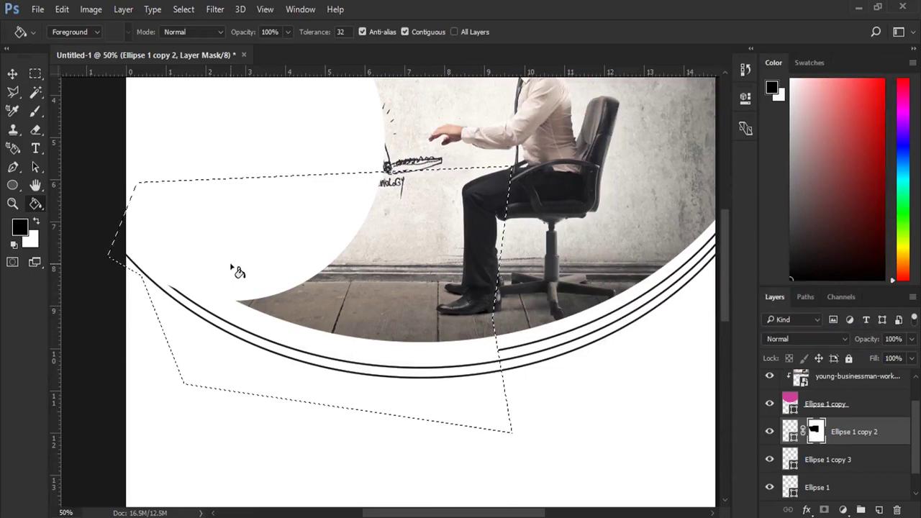
key(u)
click(184, 9)
click(195, 38)
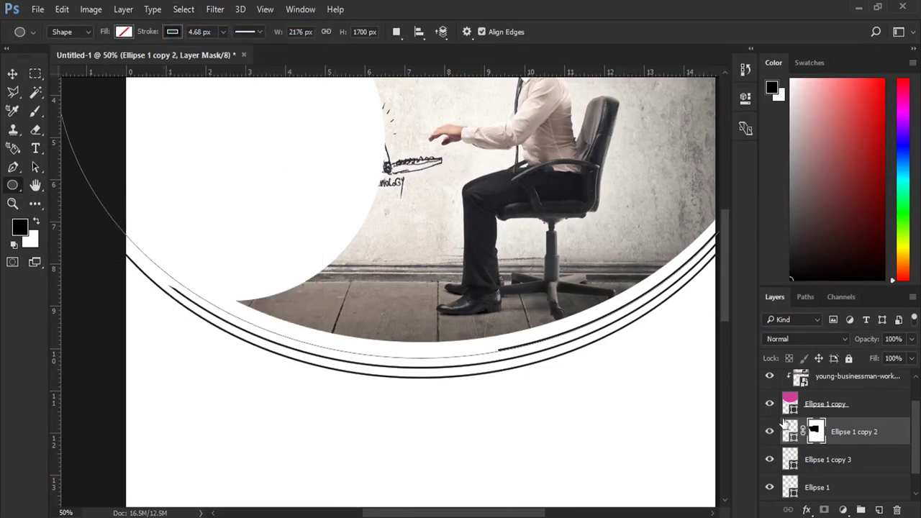
Add a new layer for an ellipse and zoom to 100% on the arcs.
click(790, 432)
key(x)
right_click(13, 185)
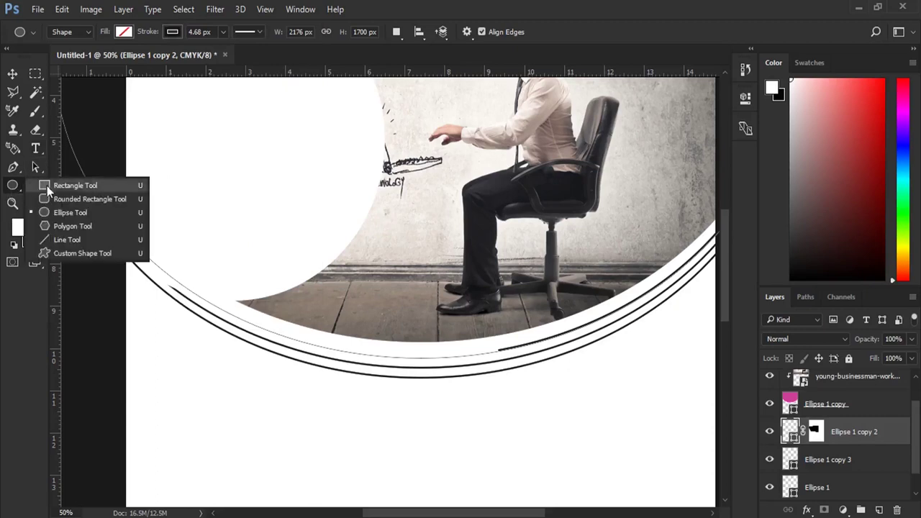
click(72, 210)
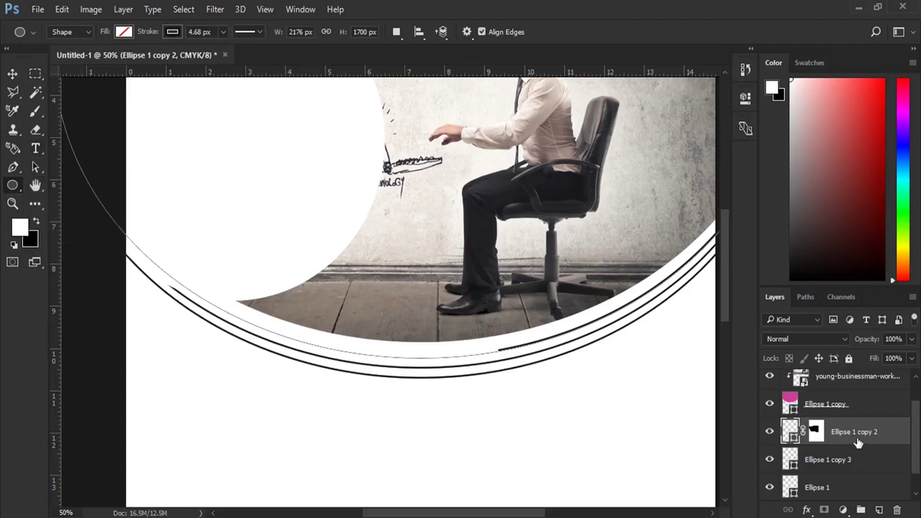
click(879, 510)
click(12, 203)
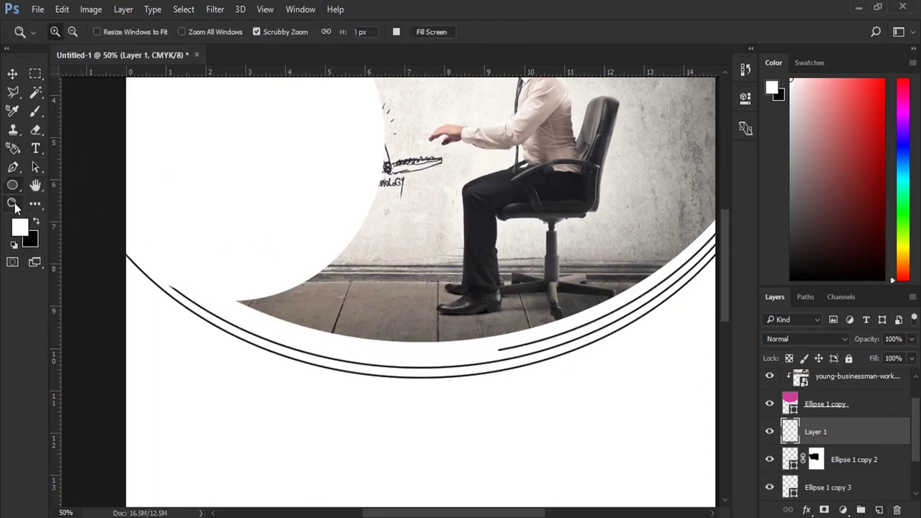
click(512, 356)
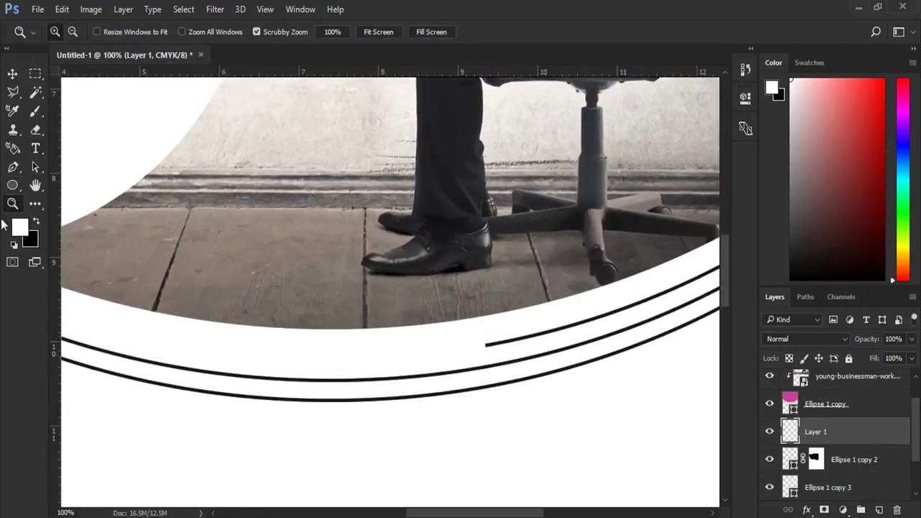
Draw a 22 px black dot at the inner arc's left end, then zoom back to 50%.
key(u)
drag(479, 338, 491, 350)
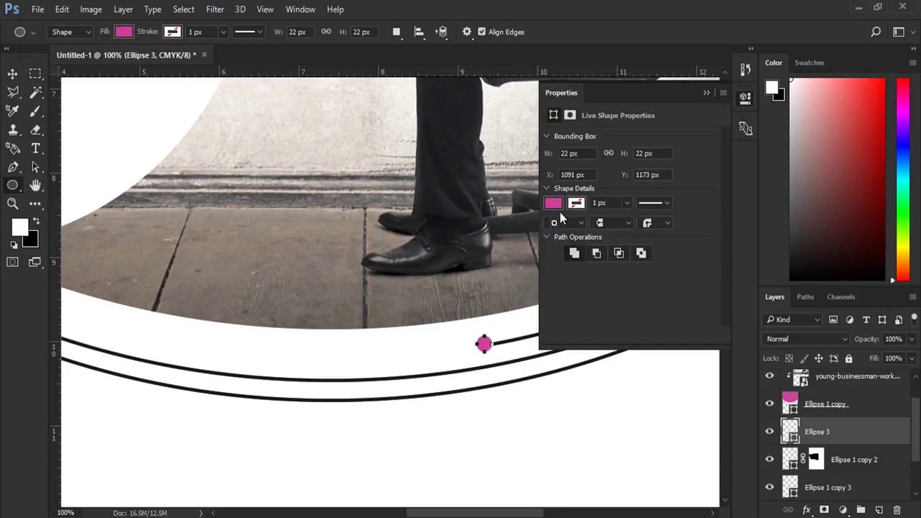
click(553, 204)
click(554, 278)
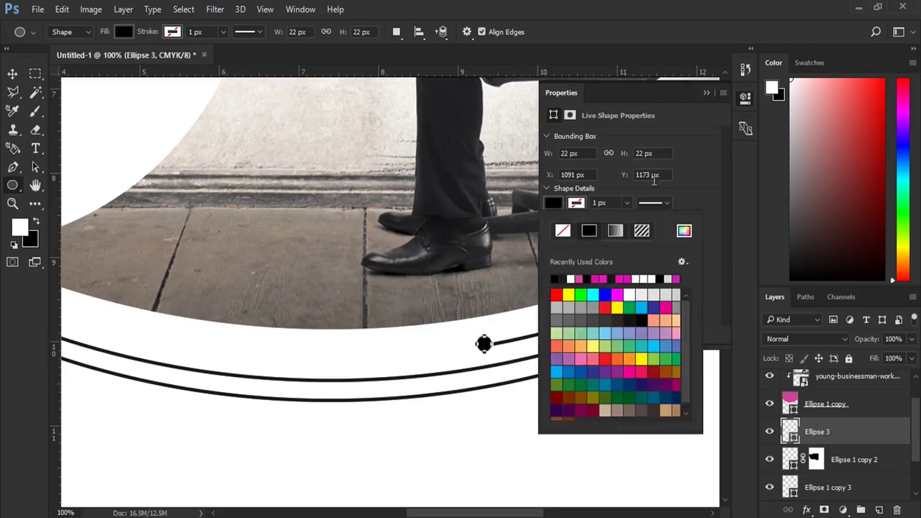
click(706, 92)
click(12, 74)
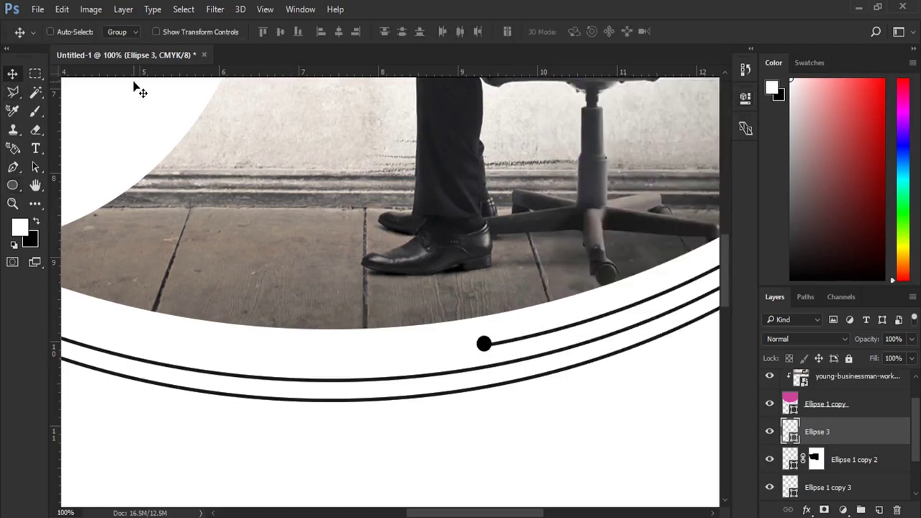
key(Right)
click(12, 203)
alt+click(396, 305)
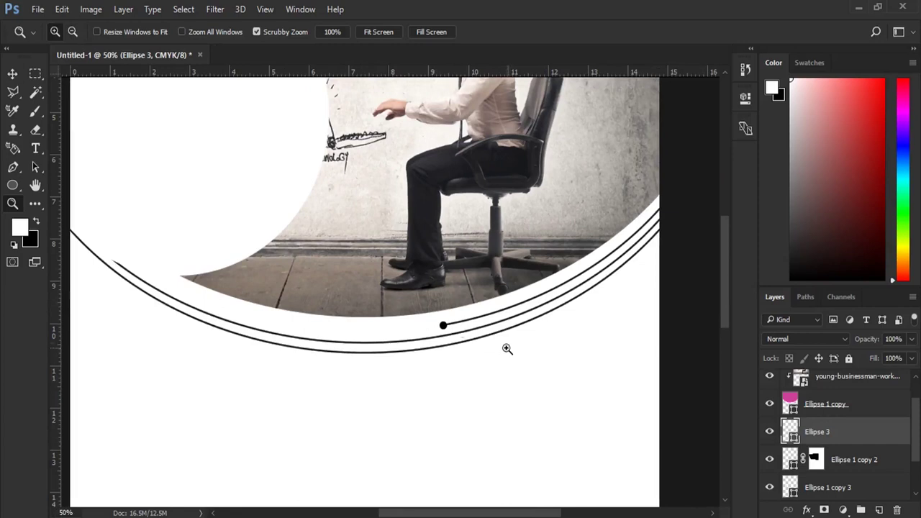
Identify the Ellipse 1 arc layer by toggling visibility and add a layer mask to it.
click(870, 461)
scroll(867, 468, down, 1)
click(769, 461)
click(769, 488)
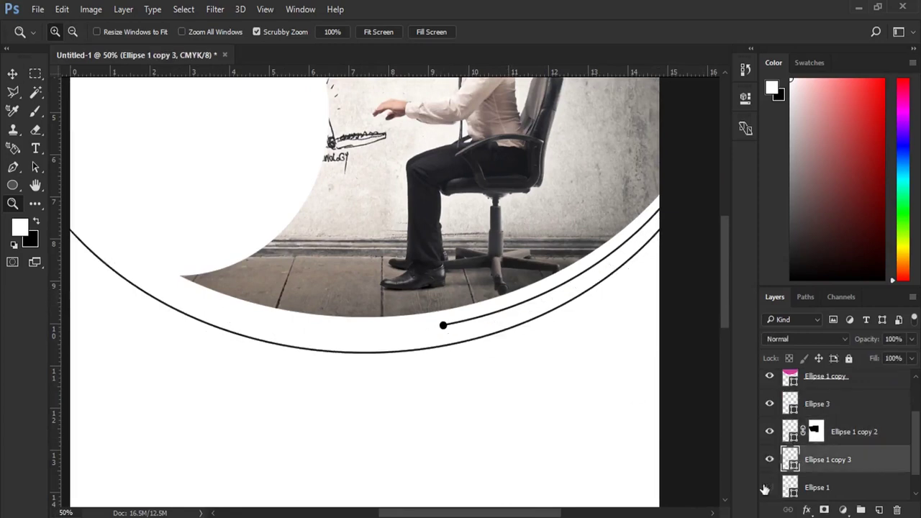
click(811, 487)
click(824, 509)
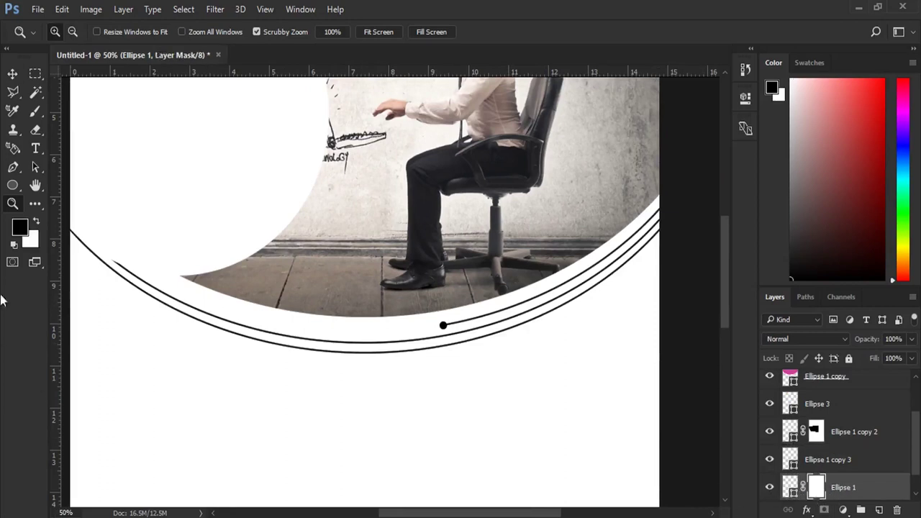
Draw a polygonal lasso selection around most of the Ellipse 1 arc beneath the photo.
click(266, 344)
click(769, 488)
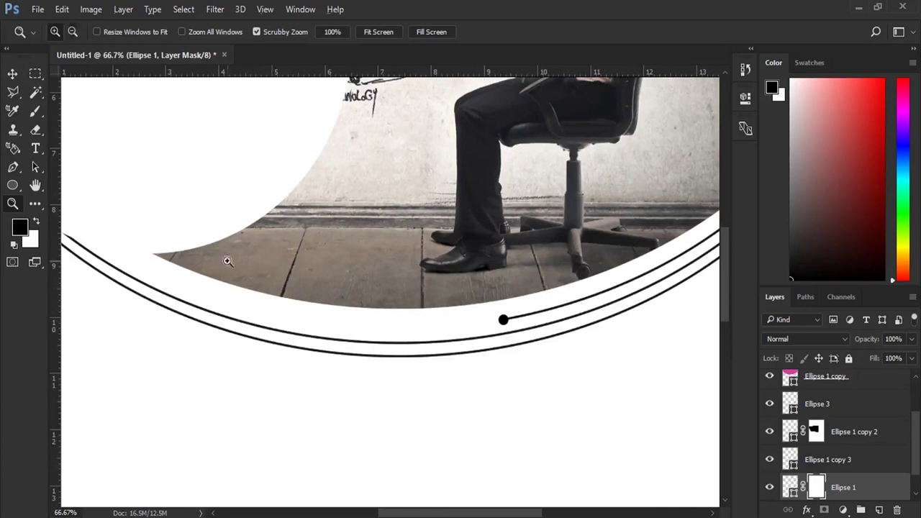
alt+click(245, 263)
click(12, 93)
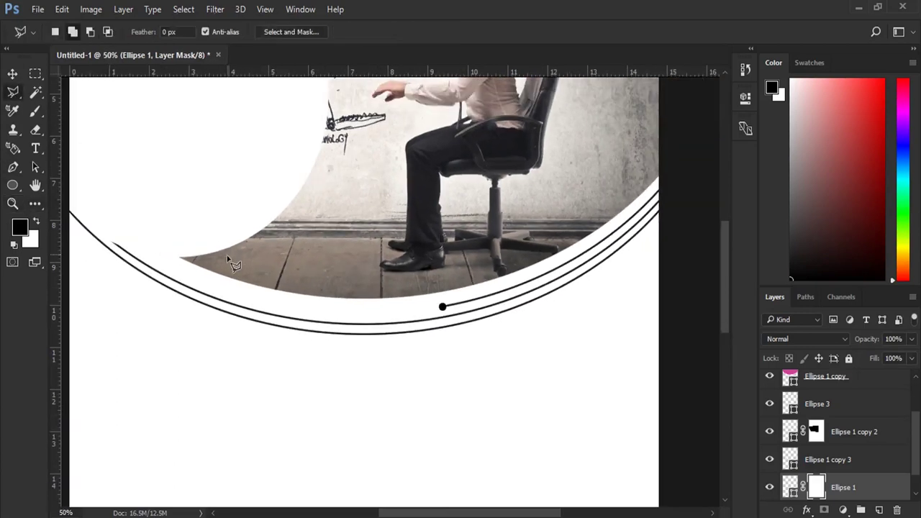
click(225, 270)
click(157, 302)
click(145, 401)
click(603, 348)
click(674, 315)
click(692, 157)
click(629, 131)
double_click(400, 157)
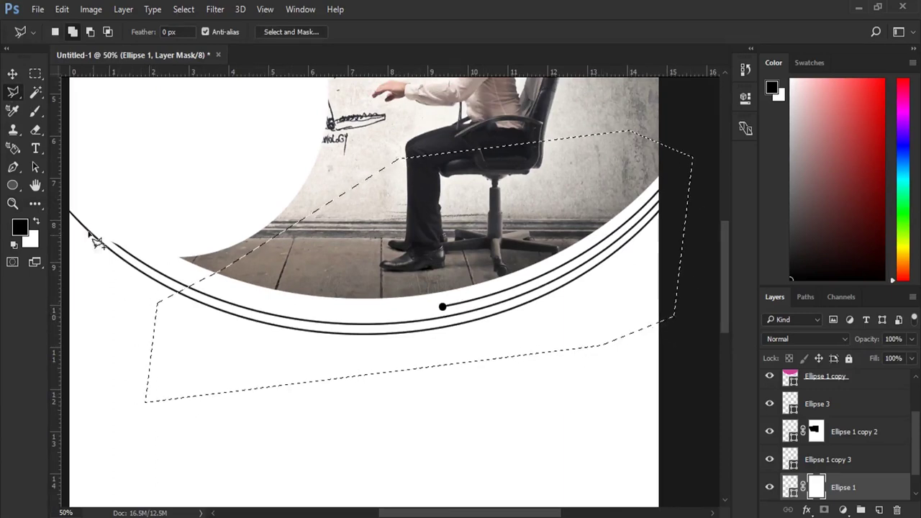
Fill the selection black in Ellipse 1's mask, leaving a short left piece, then deselect.
click(36, 203)
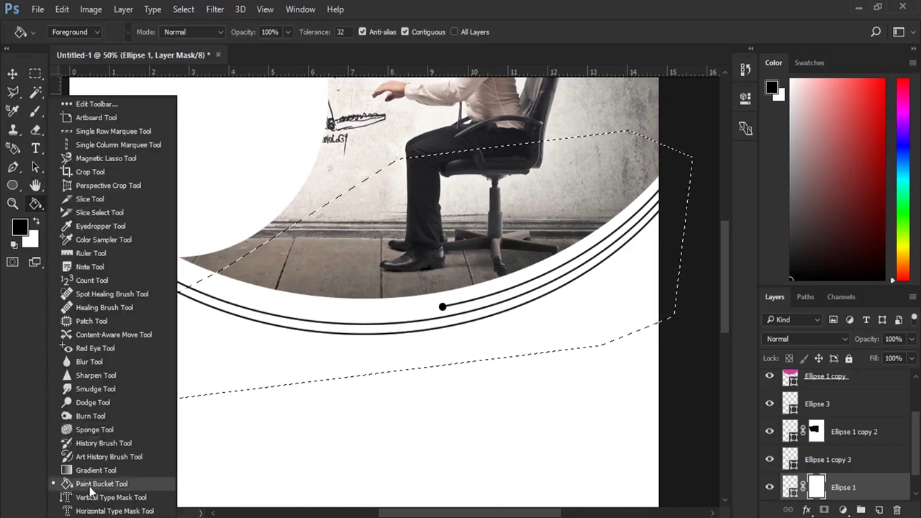
click(414, 363)
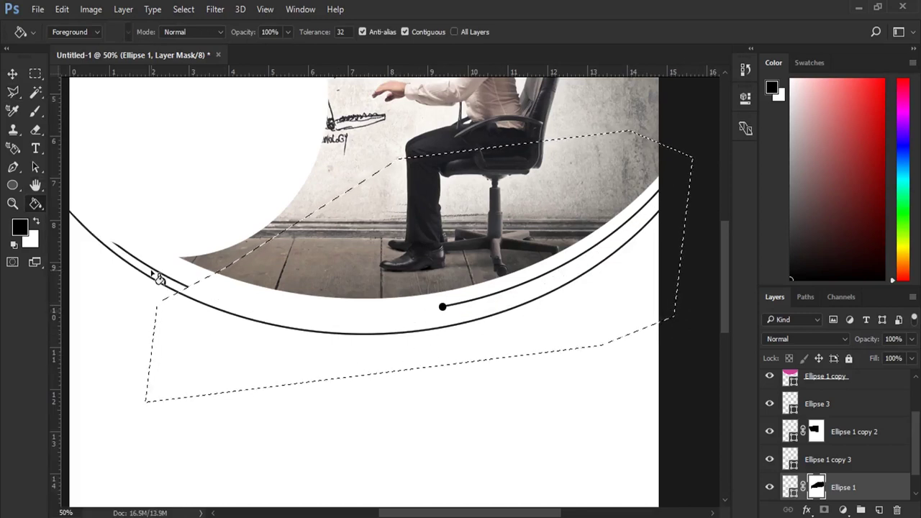
click(184, 10)
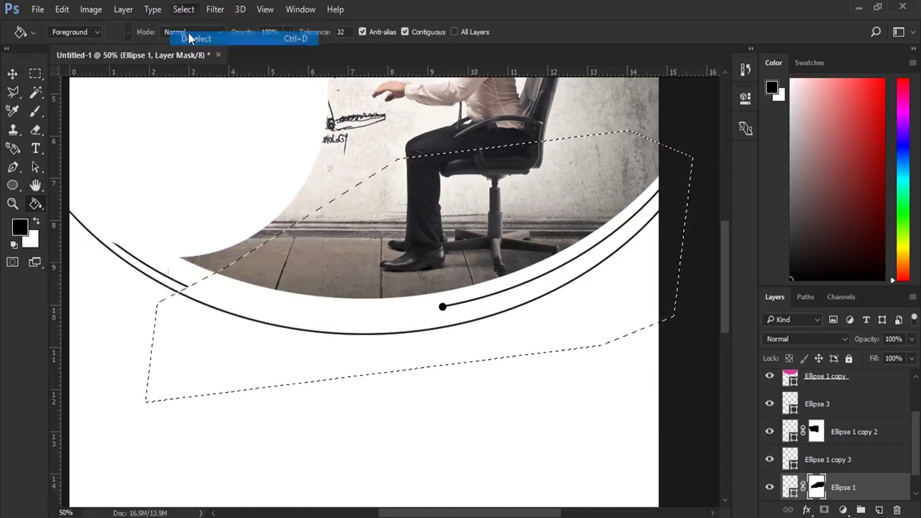
click(189, 38)
key(v)
right_click(443, 306)
click(455, 318)
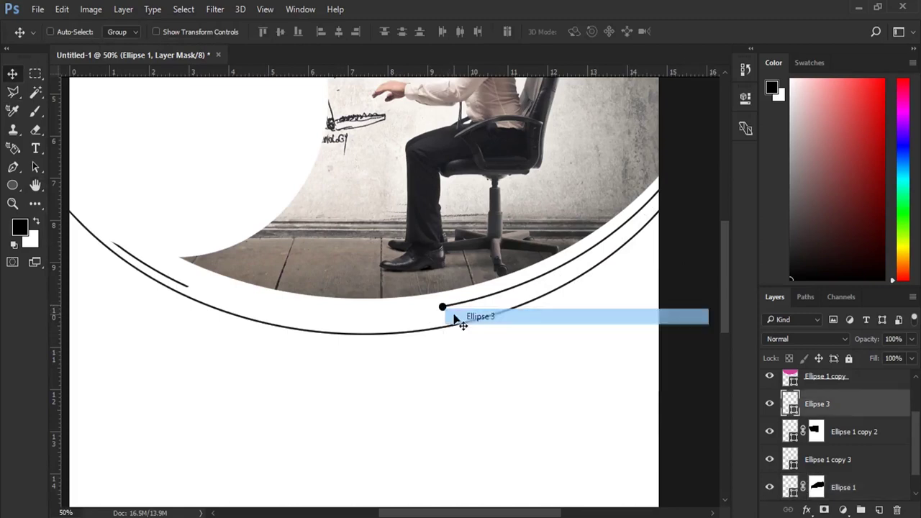
Duplicate the Ellipse 3 dotted arc and shift the copy left so a dot caps the short line.
key(x)
key(ctrl+j)
drag(499, 309, 239, 292)
key(Down)
key(Down)
key(Down)
key(Left)
key(Left)
key(Left)
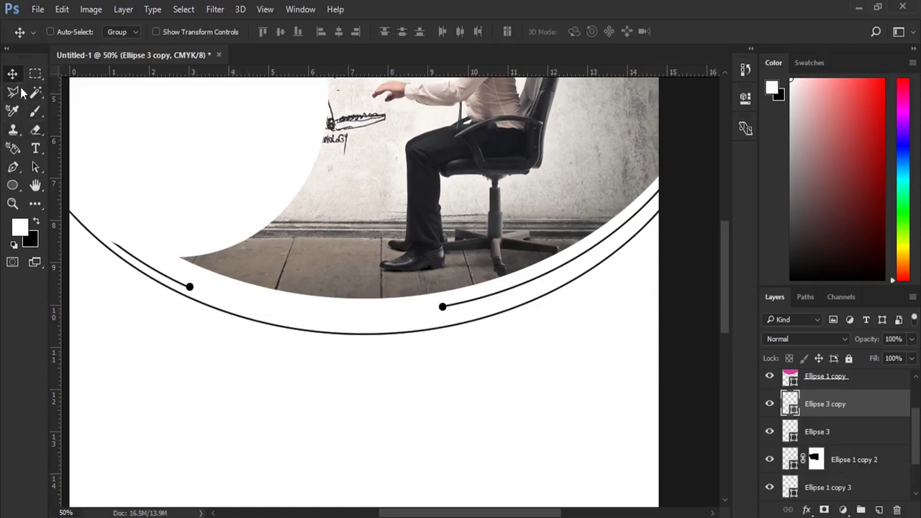
click(892, 490)
Nudge Ellipse 1 copy 3 up, add a layer mask, and lasso most of its outer arc.
key(Up)
key(Up)
key(Up)
key(Up)
key(Up)
key(Up)
key(Up)
key(Up)
key(Up)
key(Up)
key(Up)
key(Up)
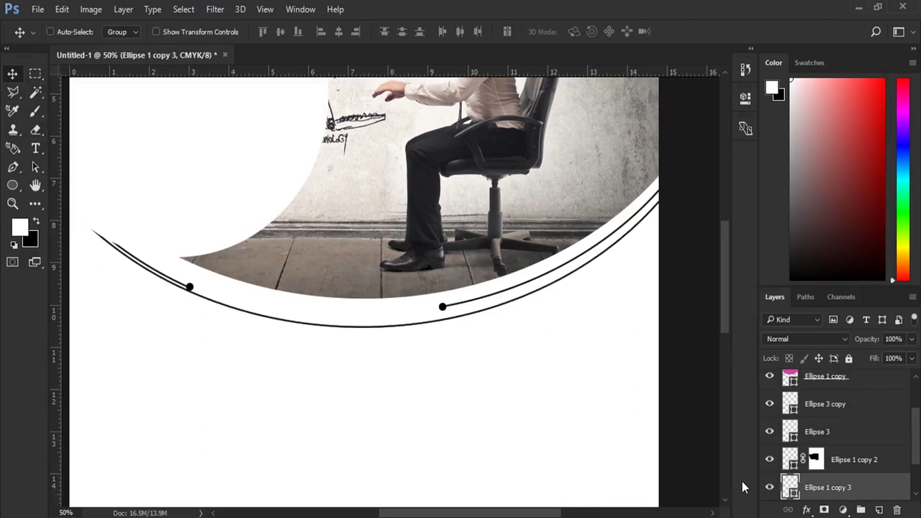
click(823, 510)
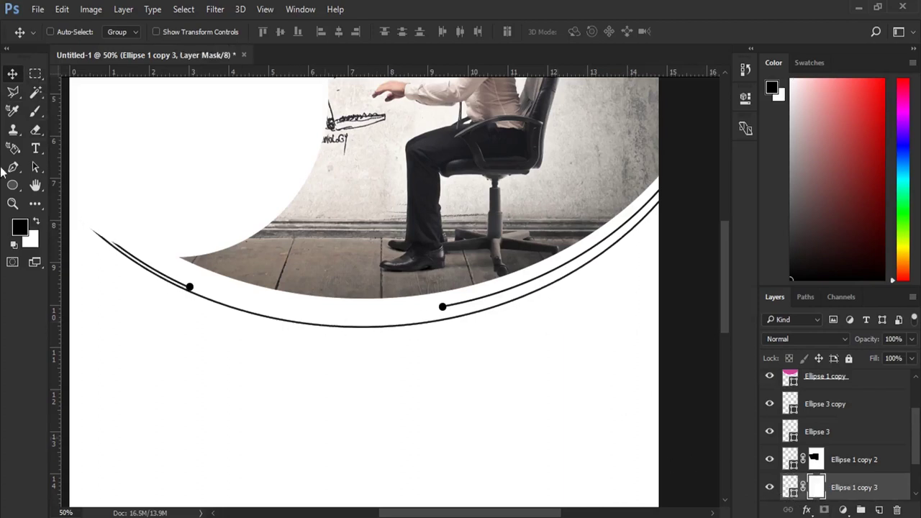
click(12, 92)
click(71, 191)
click(95, 302)
click(294, 376)
click(437, 369)
click(543, 342)
click(531, 237)
click(111, 96)
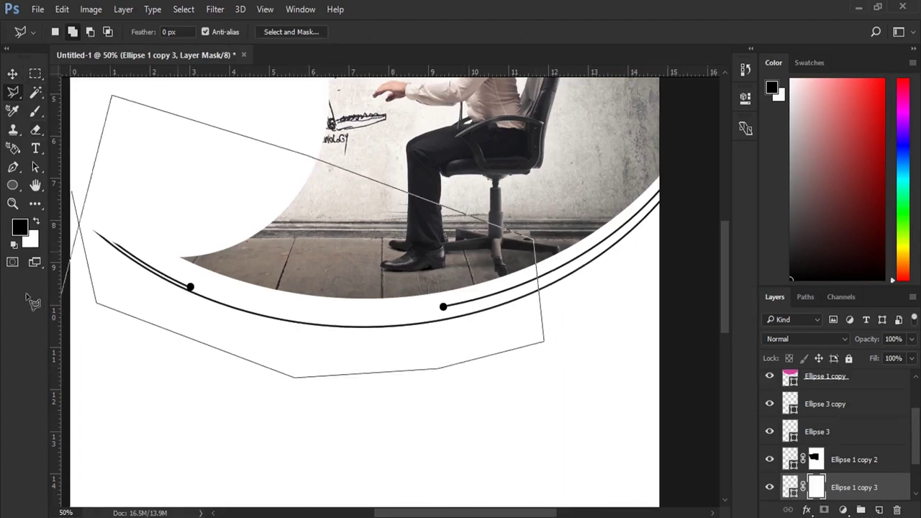
click(191, 164)
click(179, 175)
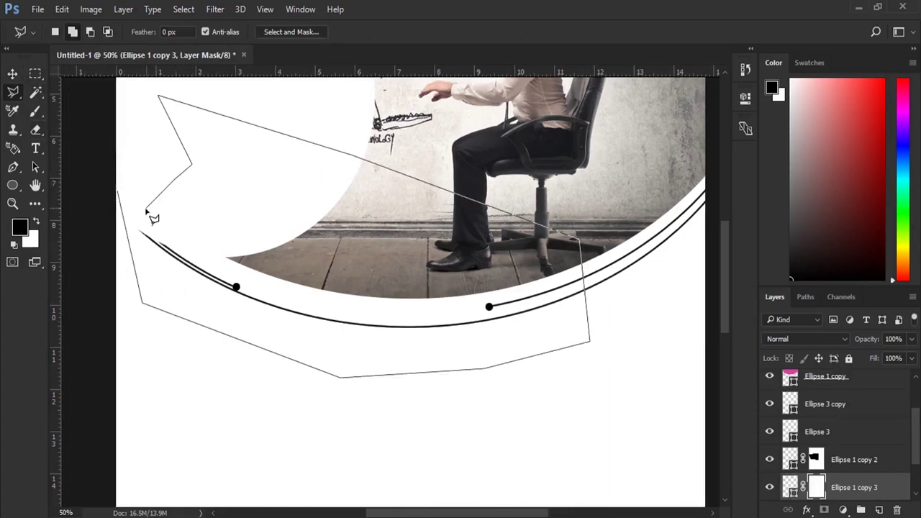
double_click(132, 181)
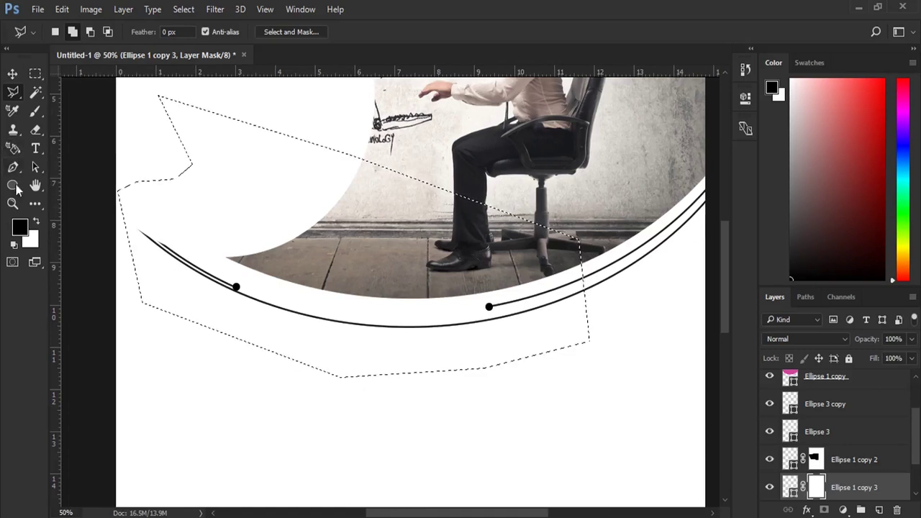
Fill the mask selection black to hide the arc, deselect, and hide the Ellipse 3 copy arc.
click(36, 203)
click(89, 484)
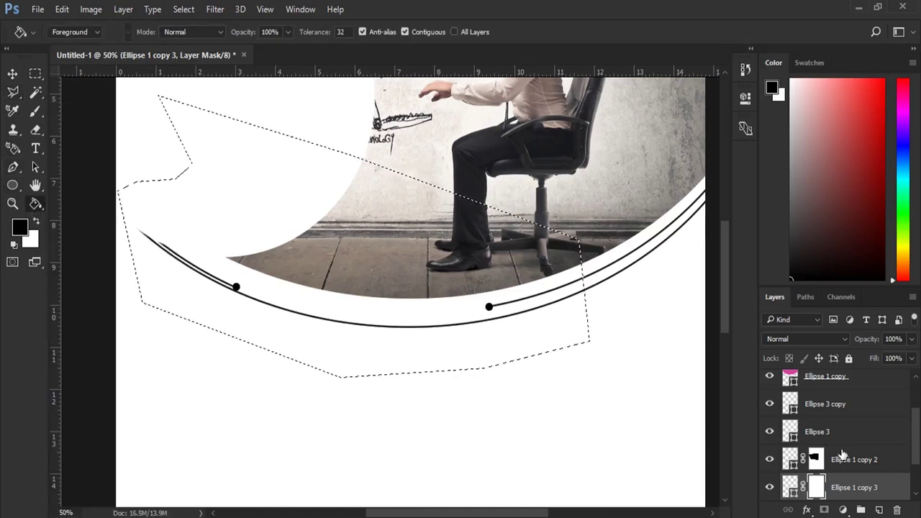
click(543, 318)
click(183, 9)
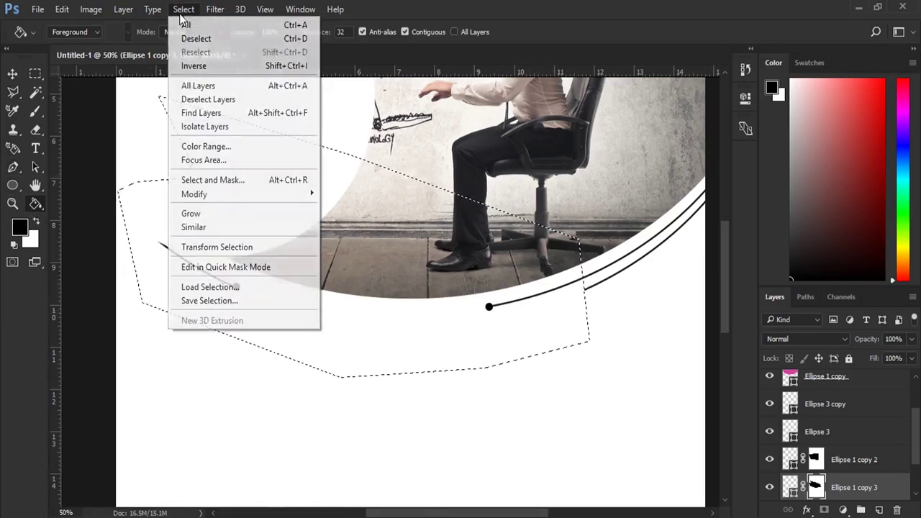
click(208, 35)
click(803, 406)
click(769, 404)
Duplicate the dotted arc as Ellipse 3 copy 2 and move it right to cap the short right line.
drag(824, 413, 878, 509)
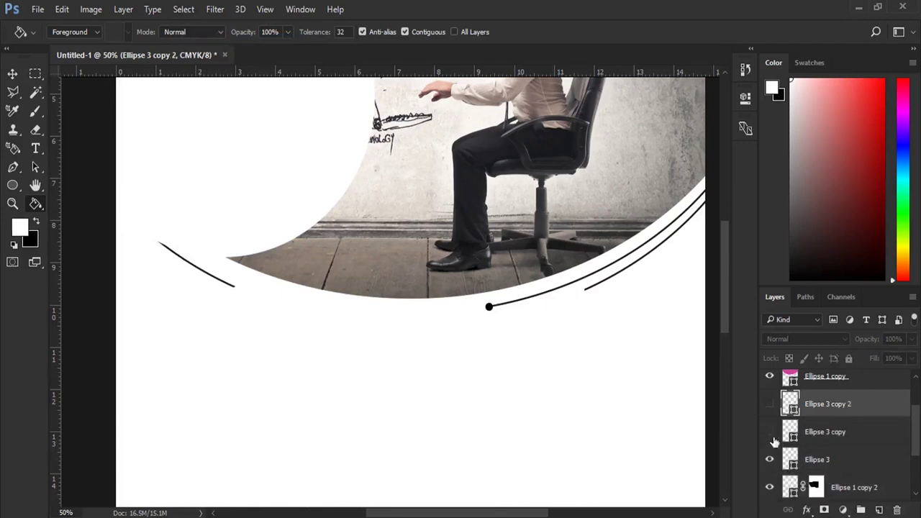
click(769, 403)
click(12, 74)
mouse_move(279, 320)
mouse_down()
mouse_move(626, 331)
mouse_move(628, 323)
mouse_up()
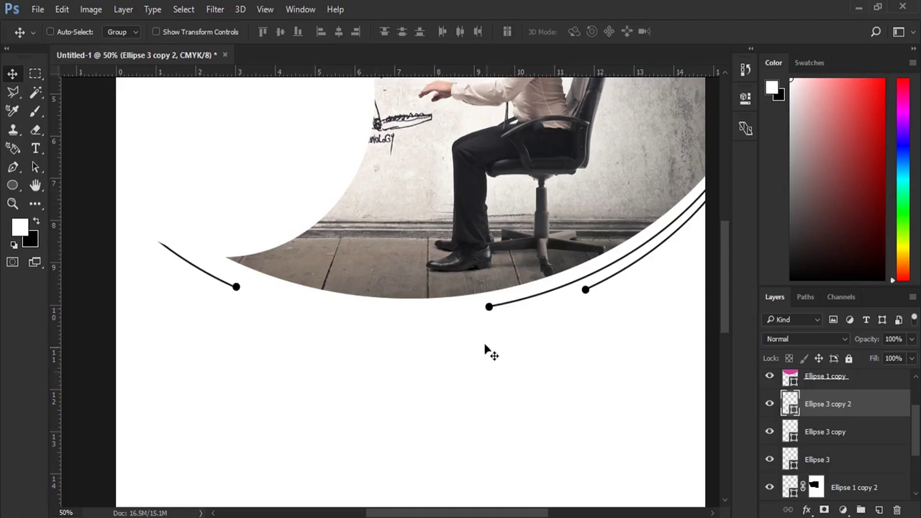
Zoom out to 33.3% and bring the photo and arcs back into view.
scroll(378, 290, down, 2)
scroll(377, 286, down, 3)
scroll(378, 286, down, 3)
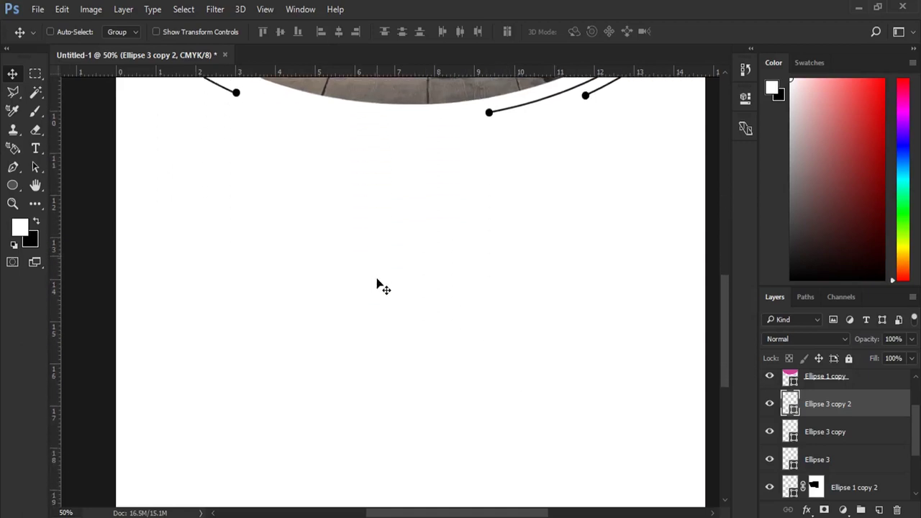
scroll(380, 285, down, 2)
click(12, 204)
alt+click(204, 222)
drag(298, 195, 329, 299)
drag(12, 189, 43, 209)
scroll(861, 455, up, 2)
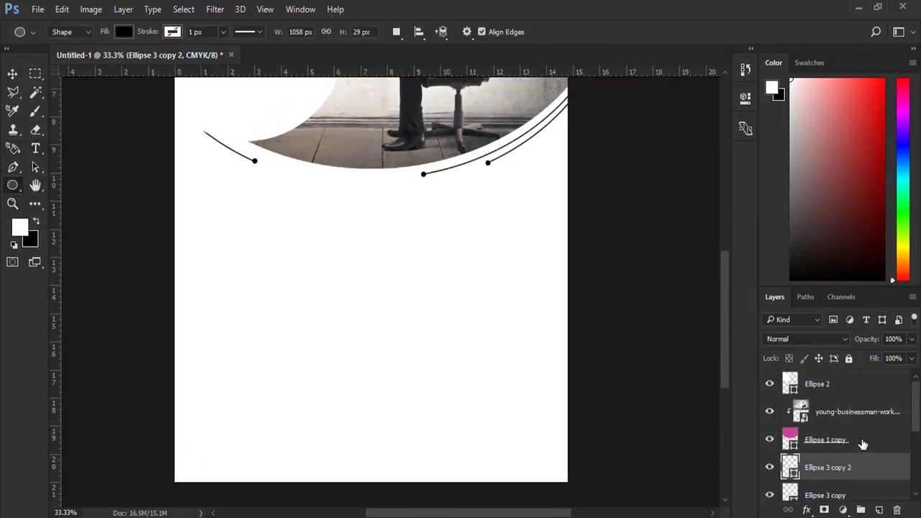
Add a layer above Ellipse 2 and draw a 375 px black-filled circle left, below the header.
click(842, 386)
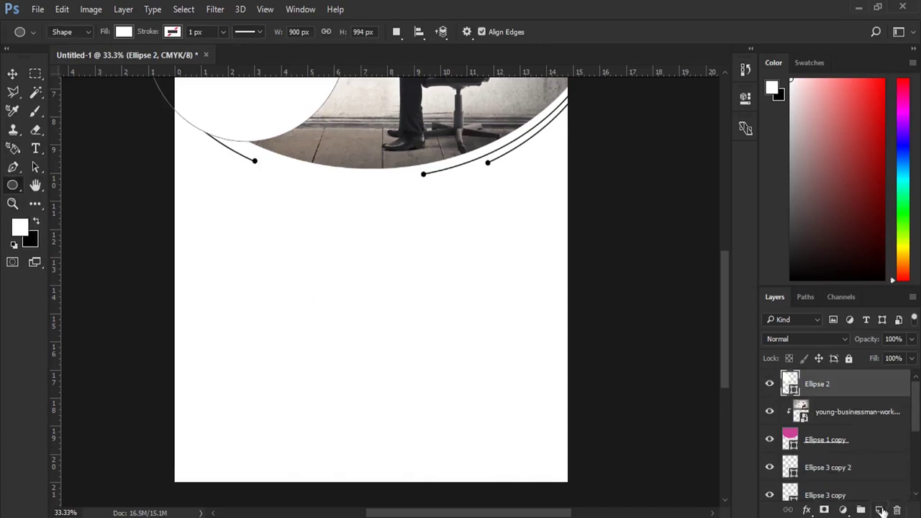
click(880, 509)
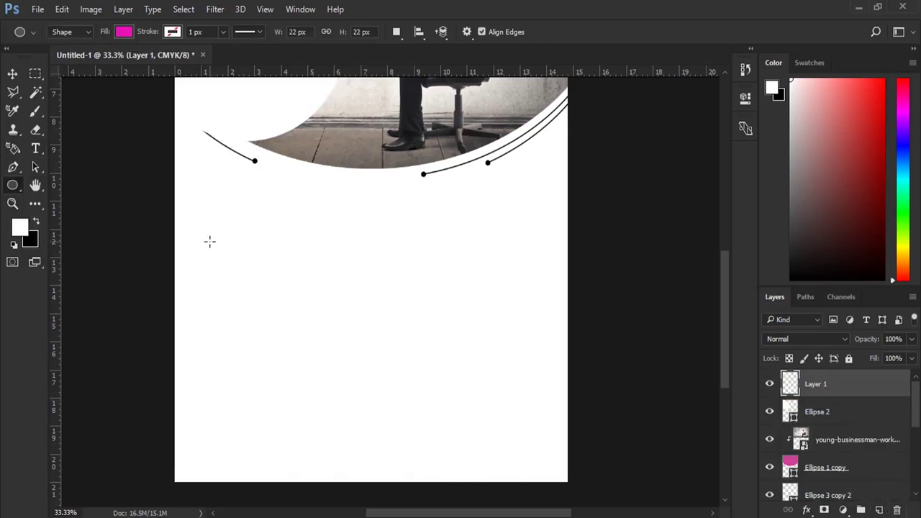
drag(206, 230, 289, 339)
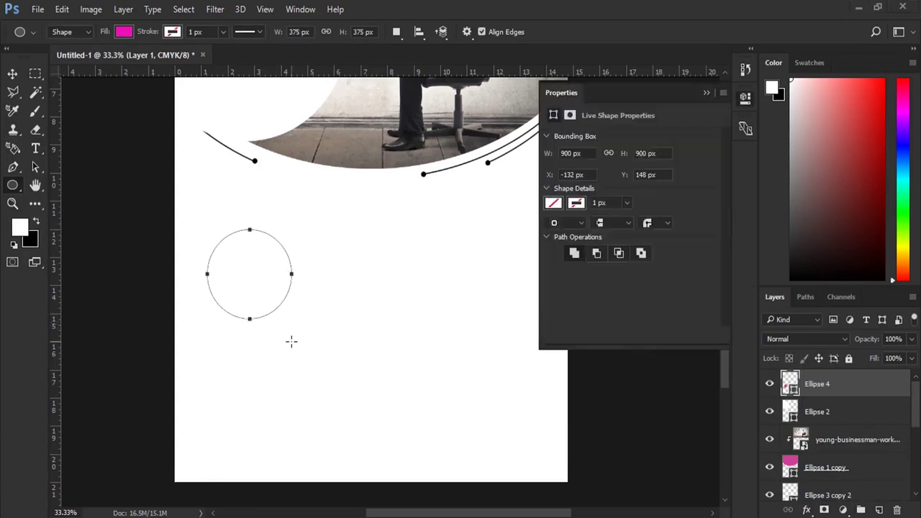
click(704, 96)
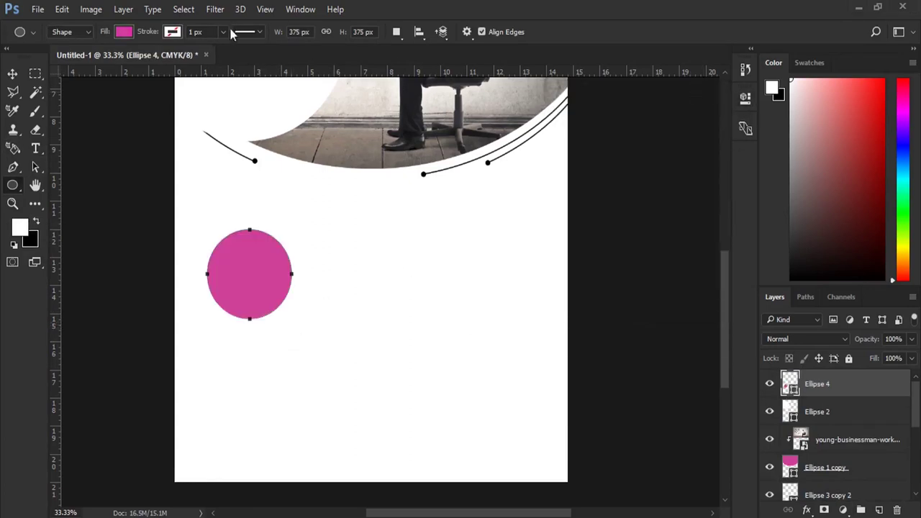
click(123, 32)
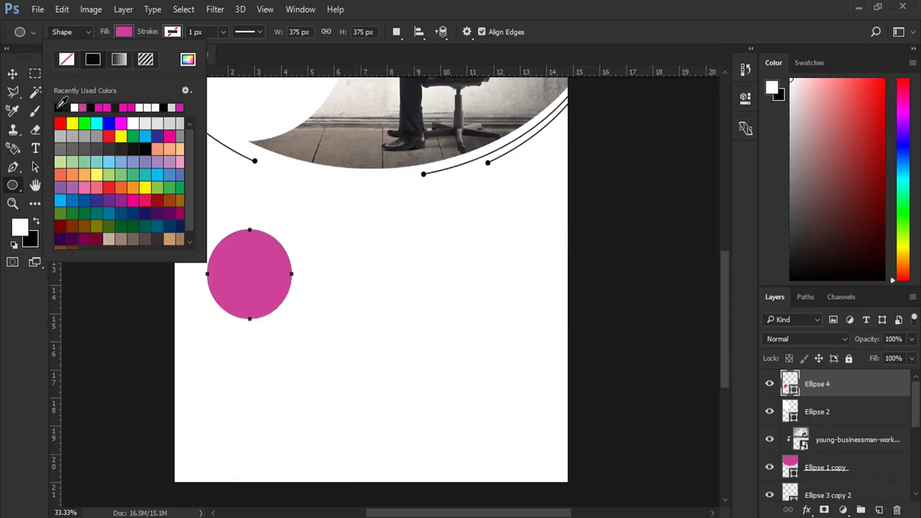
click(61, 107)
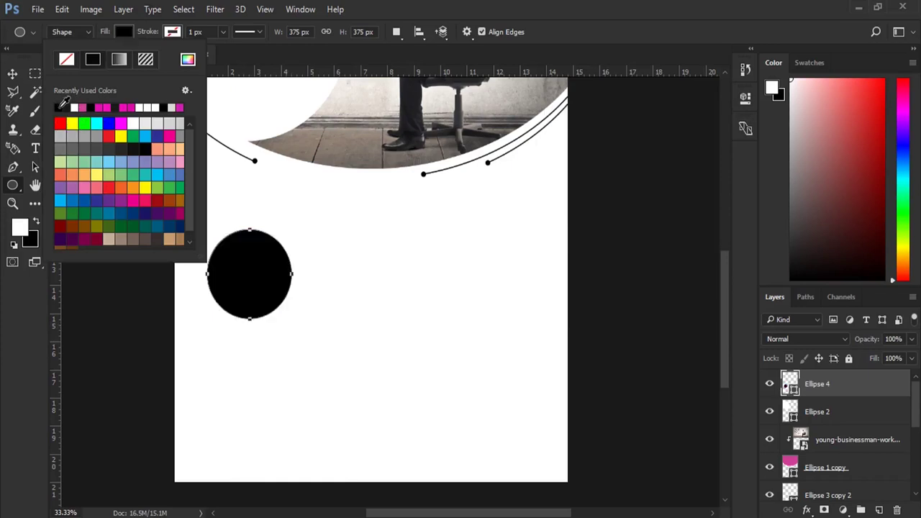
click(12, 74)
click(16, 205)
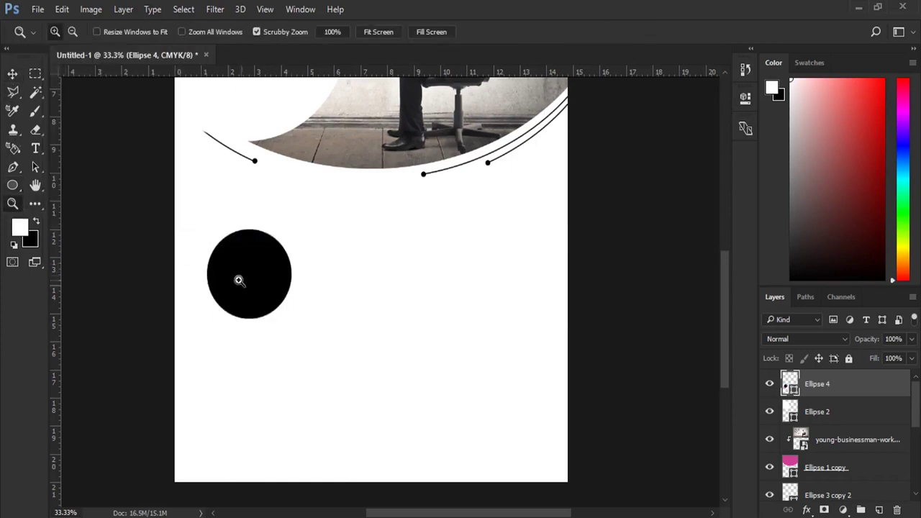
Scale the black circle to 109% (409 px) and nudge it slightly right.
click(237, 259)
scroll(482, 318, down, 3)
scroll(623, 358, up, 2)
key(ctrl+t)
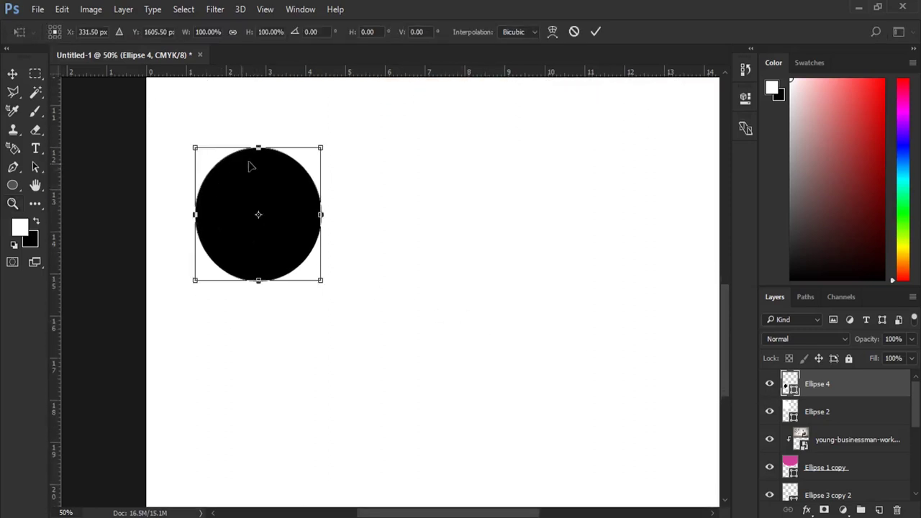
drag(314, 146, 328, 140)
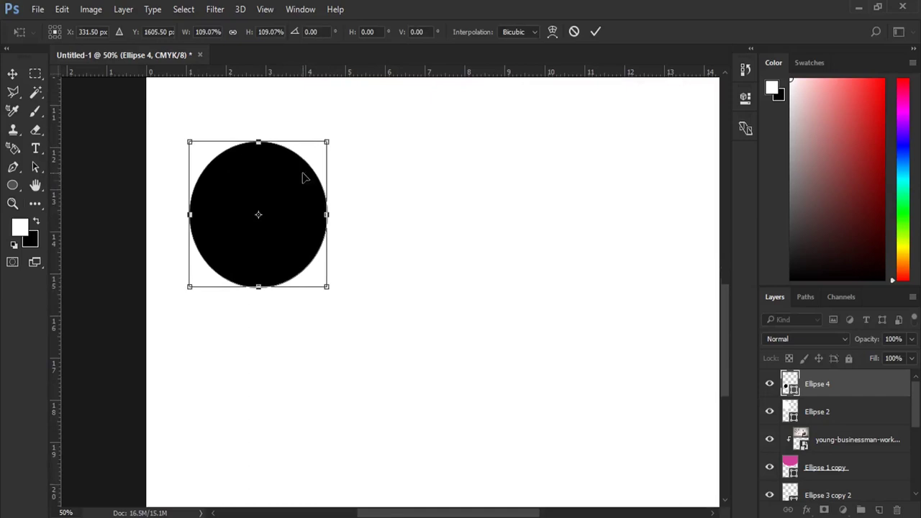
key(Return)
click(12, 73)
key(shift+Right)
key(shift+Right)
key(Right)
key(Right)
key(Right)
Duplicate the circle as Ellipse 4 copy, with no fill and a black outline.
drag(874, 395, 878, 509)
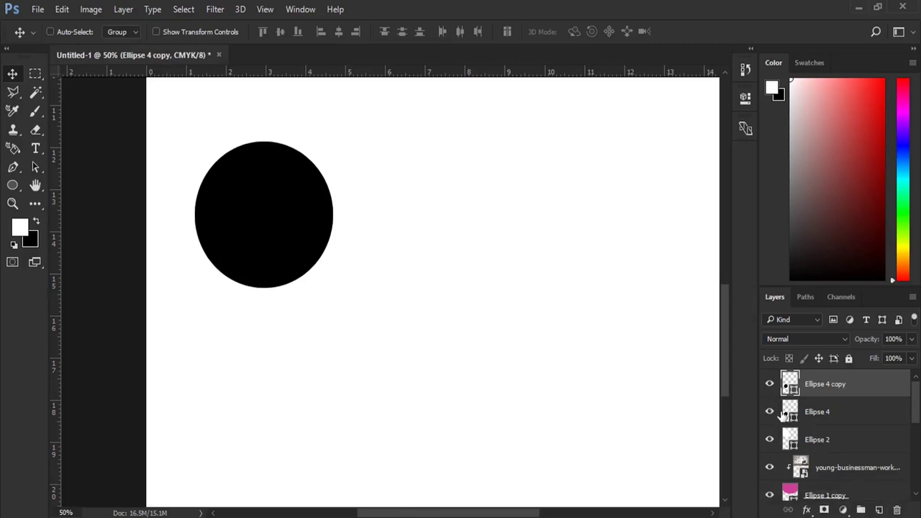
click(12, 185)
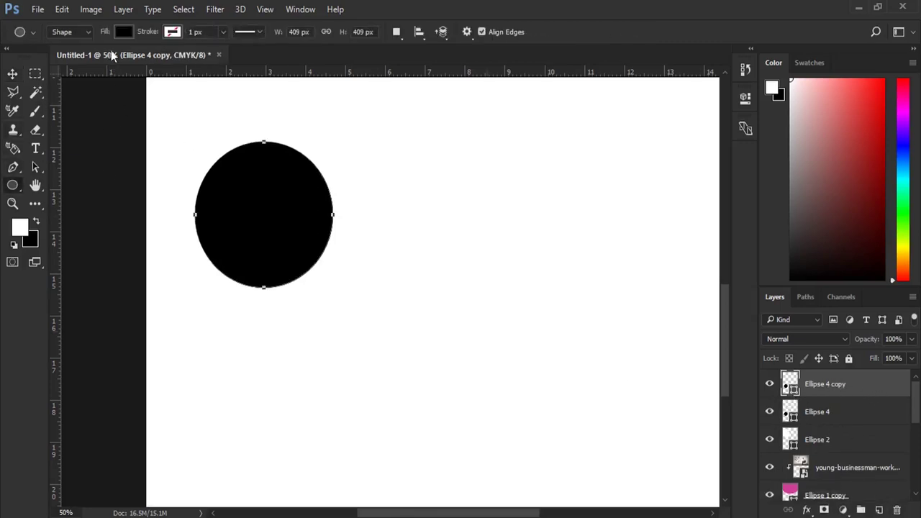
click(123, 32)
click(66, 60)
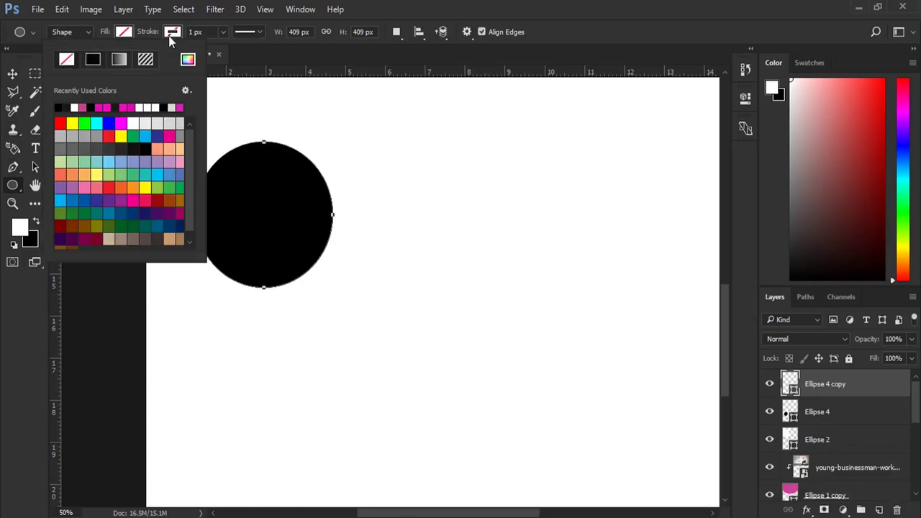
click(168, 36)
click(116, 108)
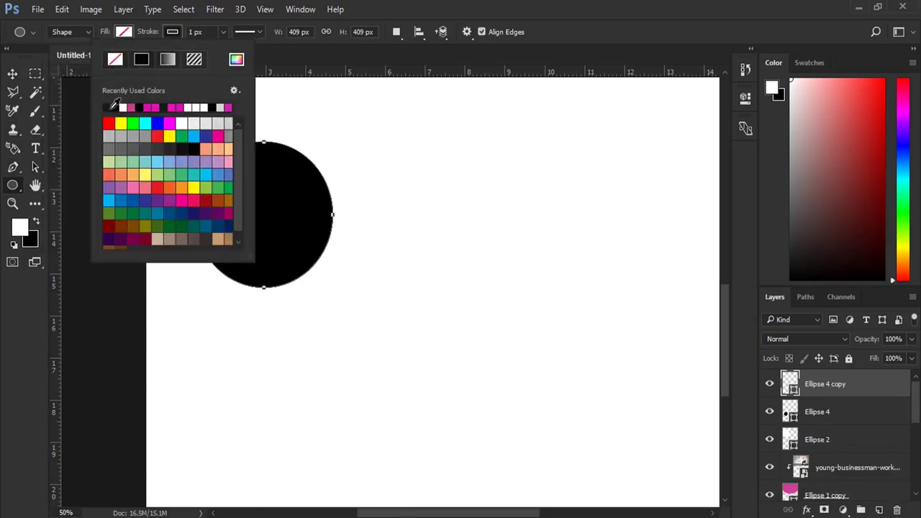
Enlarge the outline ring to 106% around the black circle with Free Transform Path.
click(66, 10)
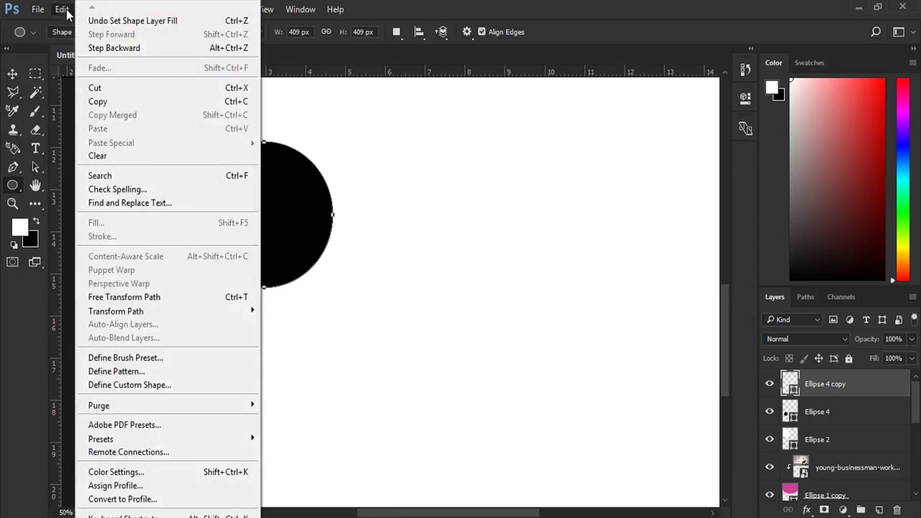
click(199, 296)
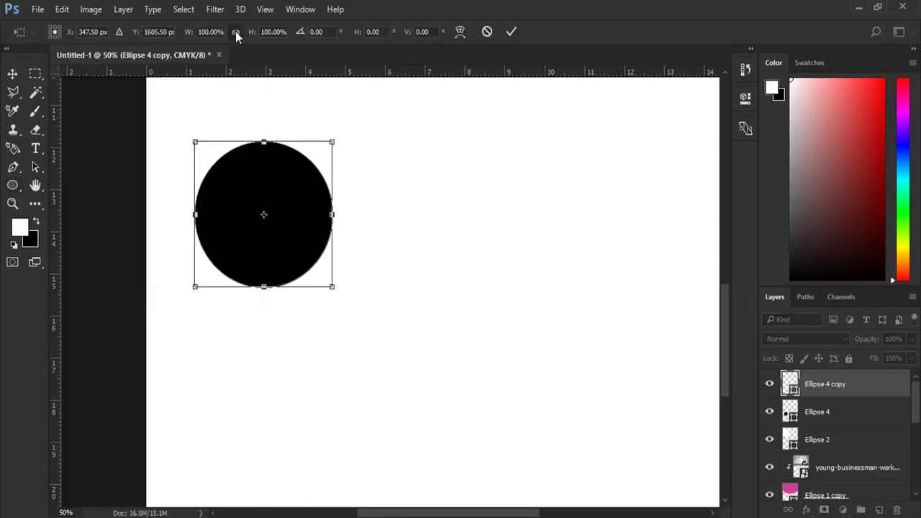
drag(186, 35, 192, 35)
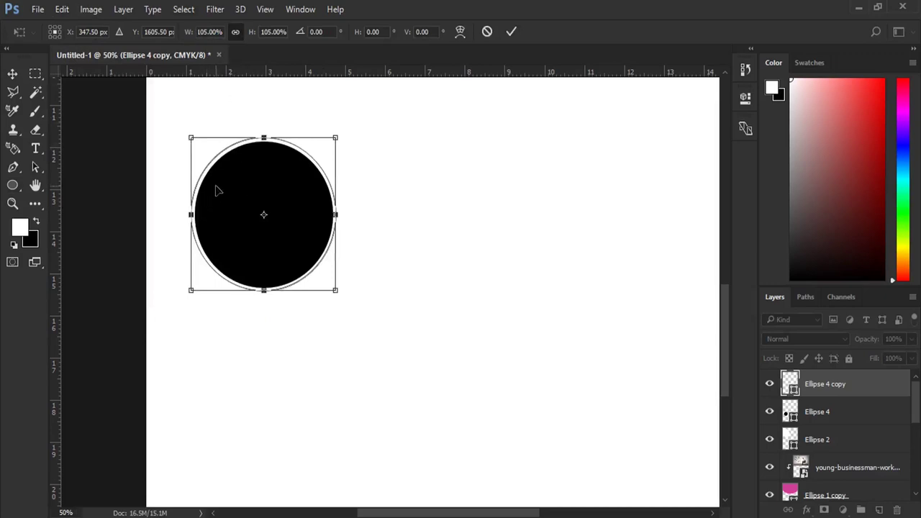
key(Return)
click(62, 10)
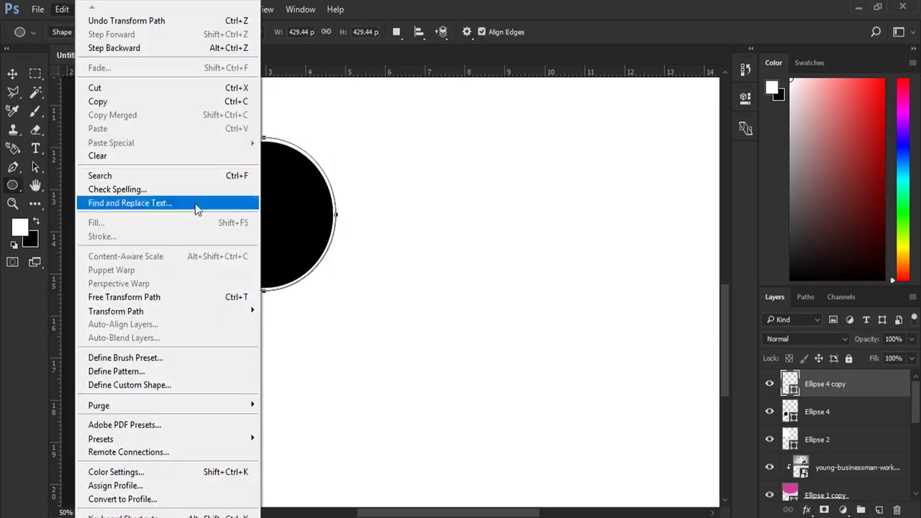
click(243, 296)
drag(186, 35, 190, 33)
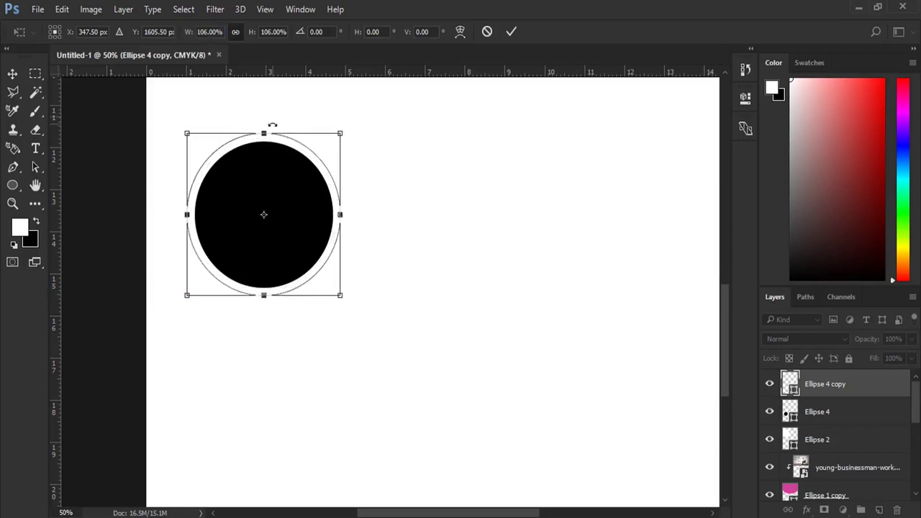
key(Return)
Set the ring's stroke width to 3 px.
click(224, 32)
drag(223, 47, 223, 49)
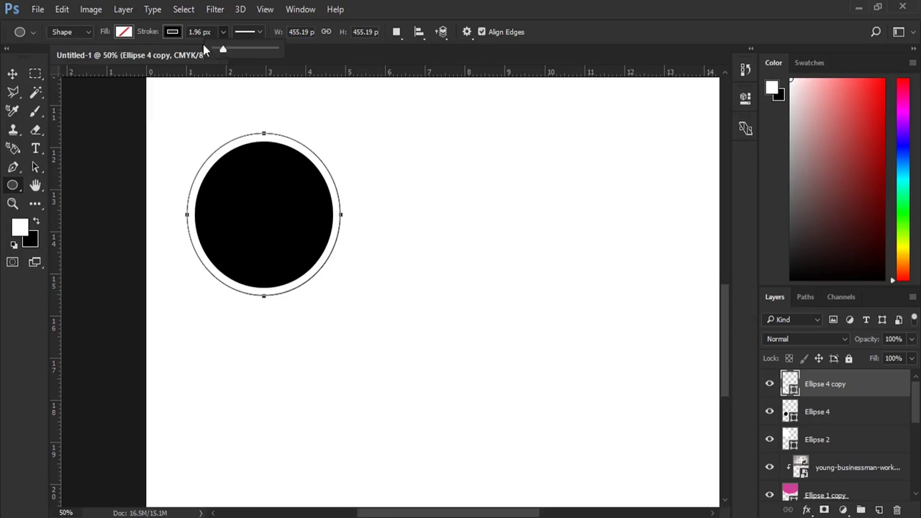
click(200, 32)
text(3)
key(Return)
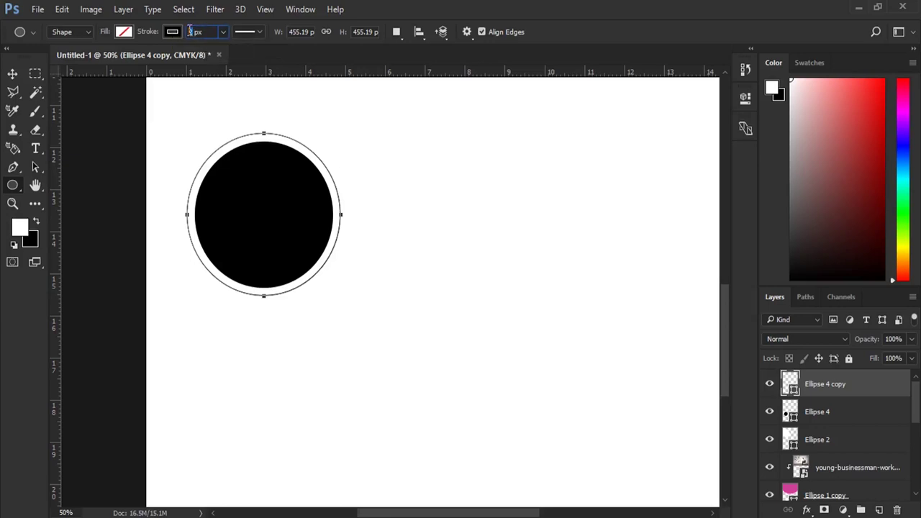
key(Return)
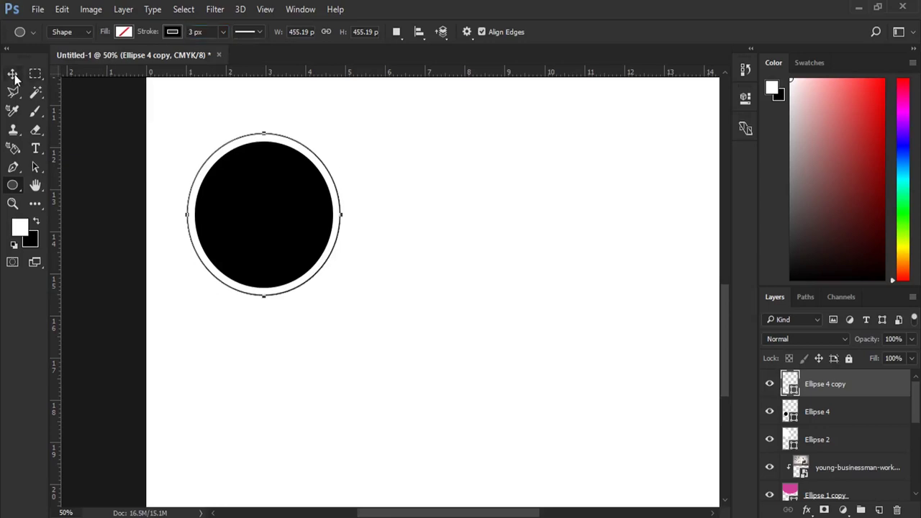
Duplicate the ring, enlarge the copy to 112%, and hide Ellipse 4 copy 2.
click(13, 75)
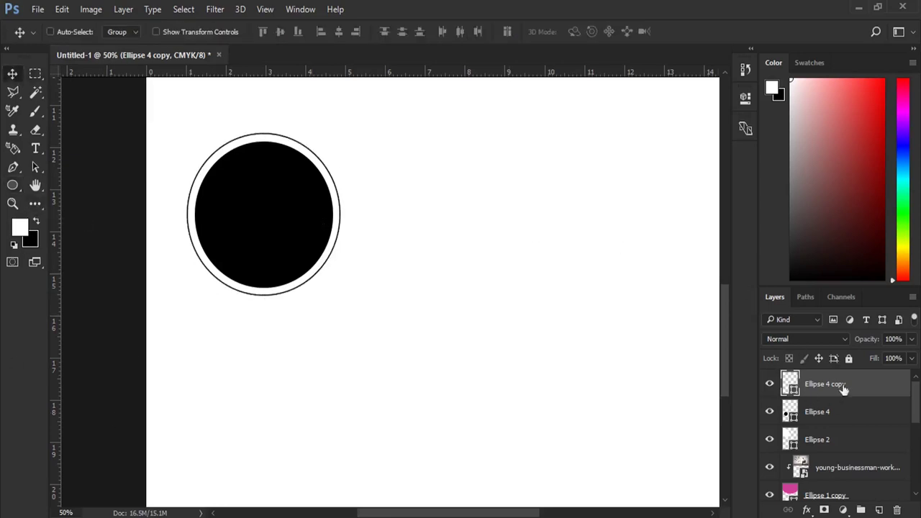
drag(843, 388, 879, 508)
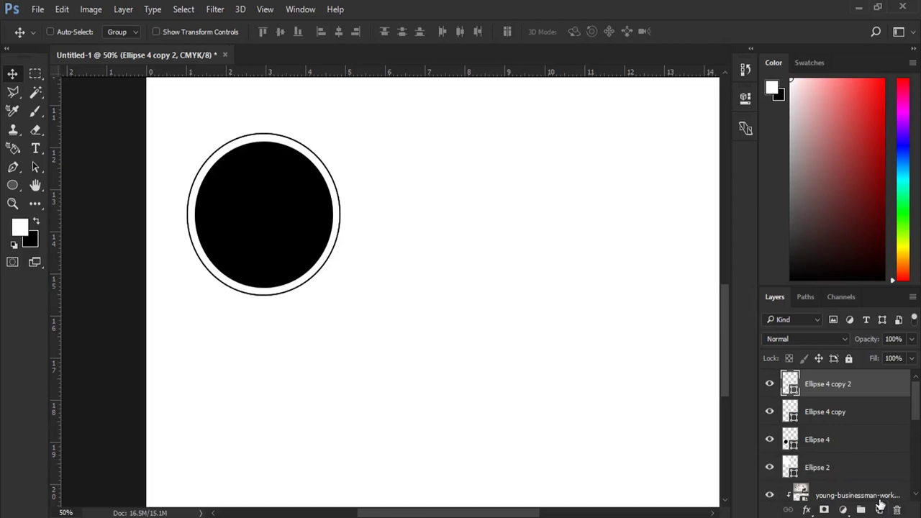
click(61, 9)
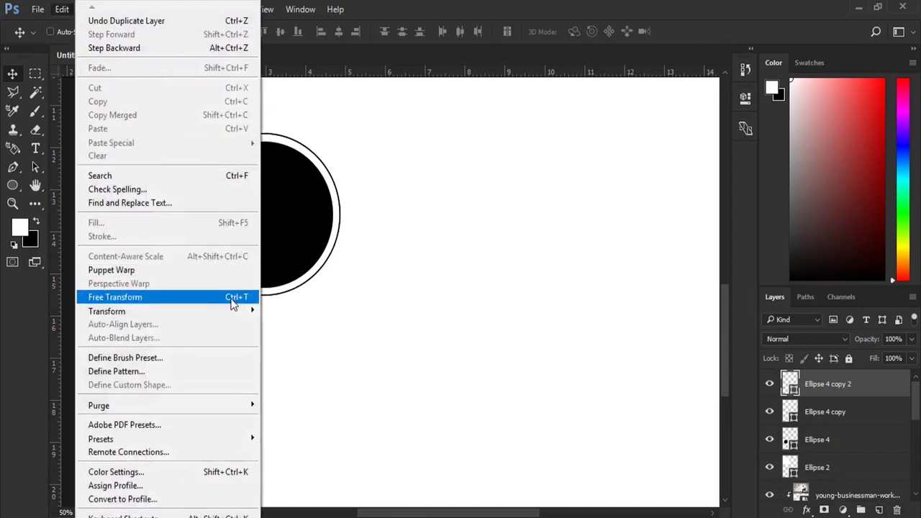
click(115, 297)
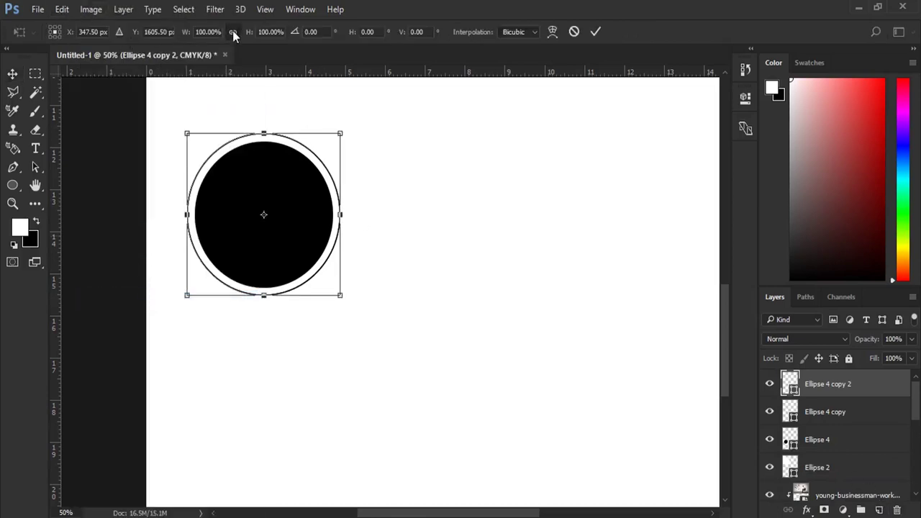
drag(185, 34, 193, 35)
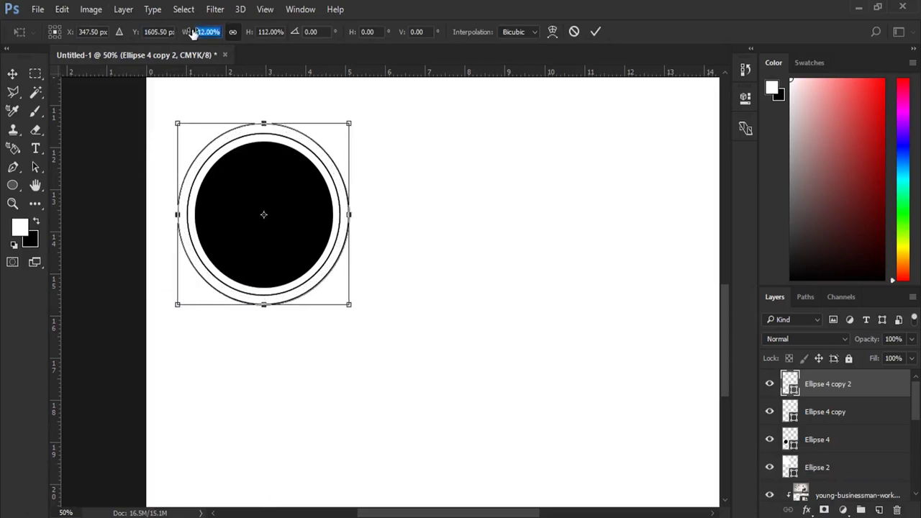
key(Return)
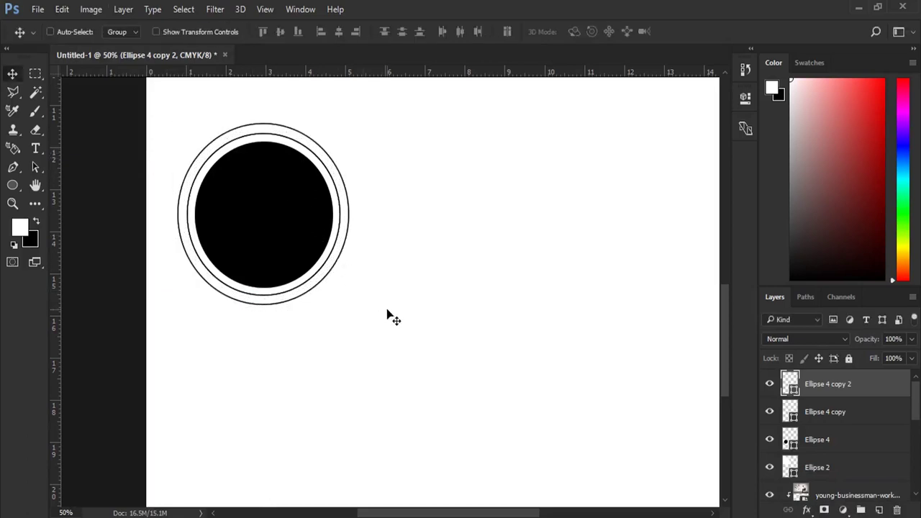
click(767, 416)
click(770, 385)
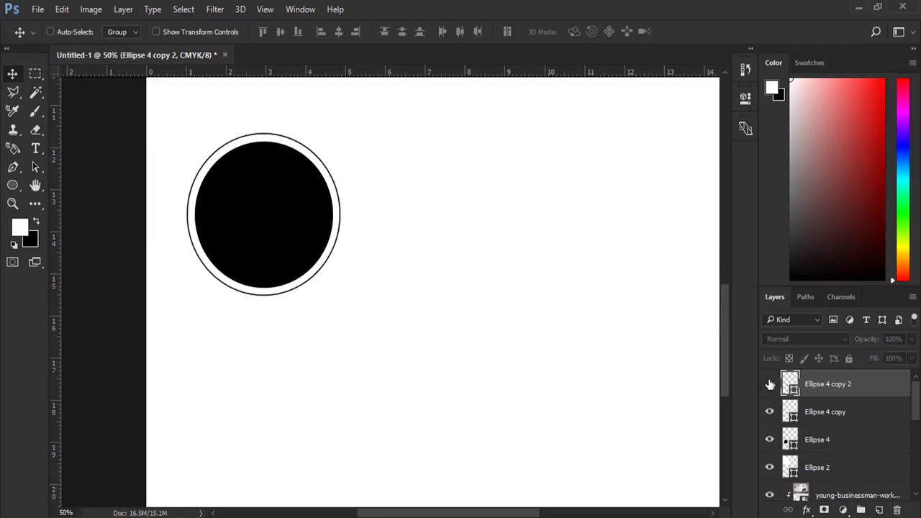
click(818, 410)
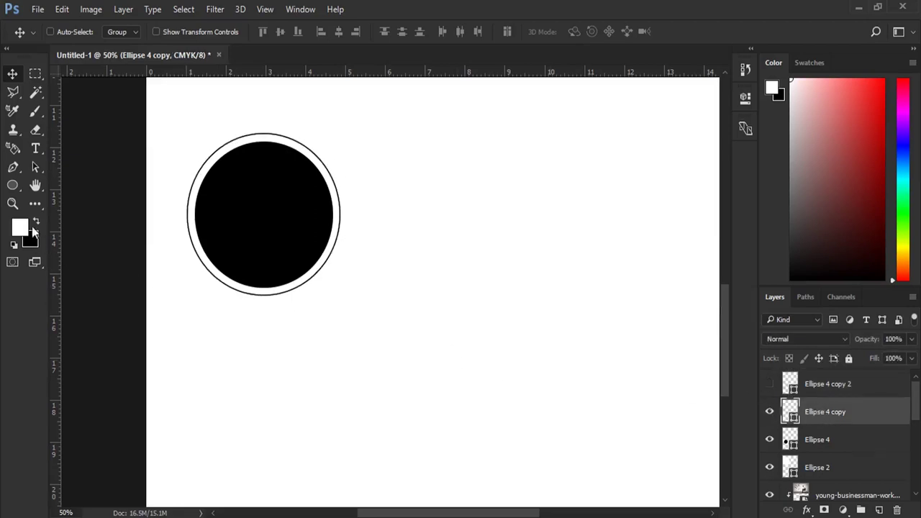
key(z)
click(254, 257)
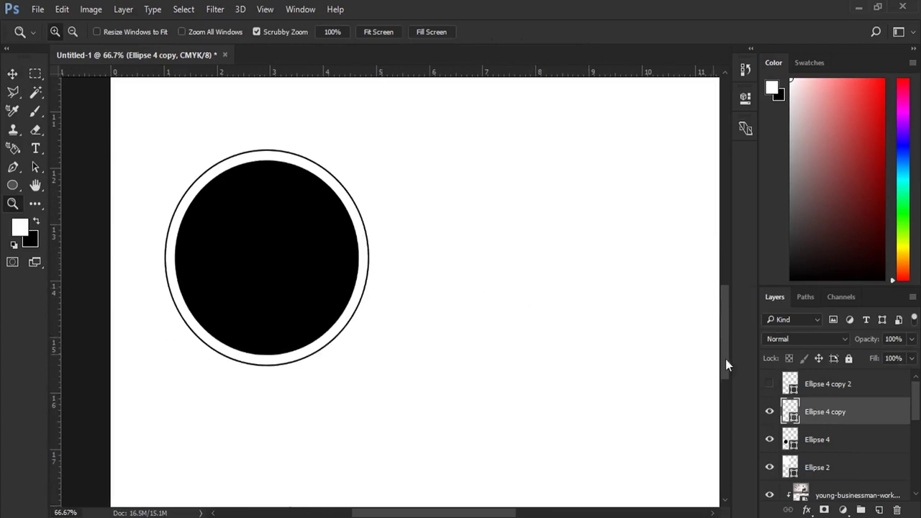
Add a layer mask to Ellipse 4 copy and lasso-select the inner ring's right side.
click(823, 510)
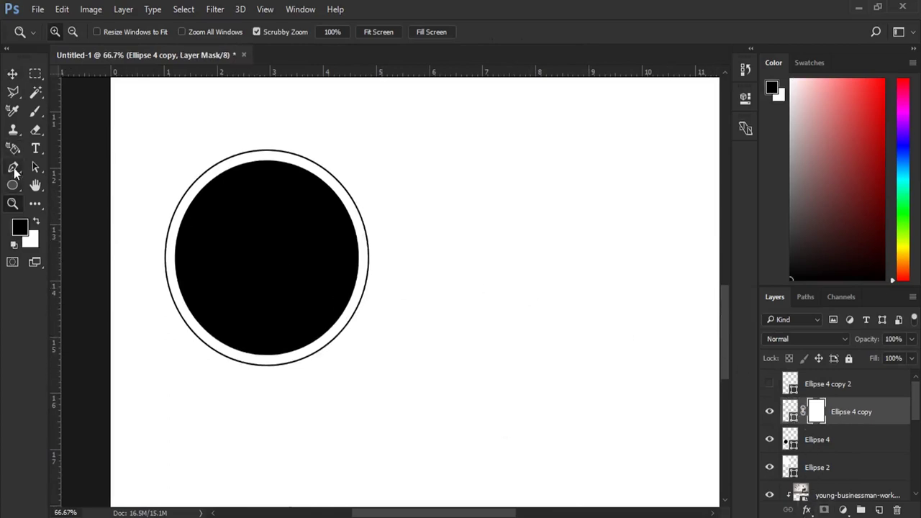
click(14, 93)
click(285, 136)
click(270, 196)
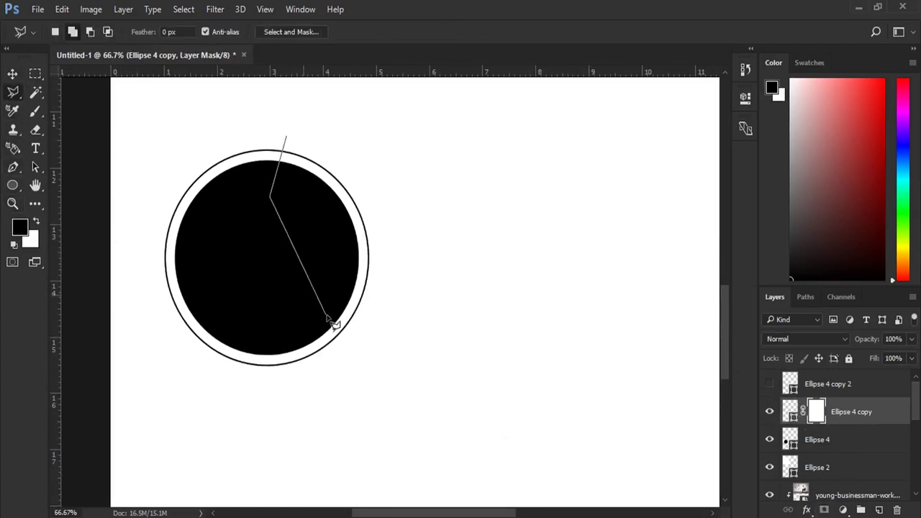
click(267, 340)
click(342, 344)
click(457, 311)
click(379, 128)
click(286, 136)
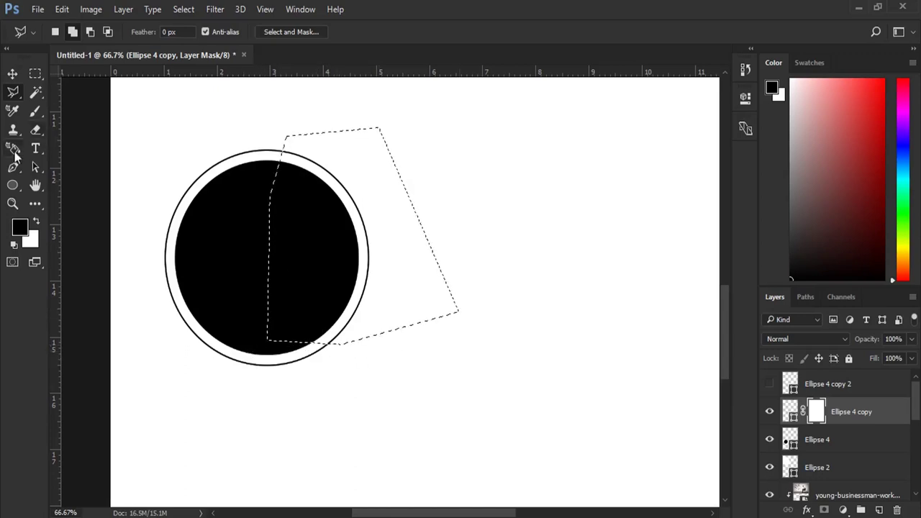
Fill the mask selection black with Paint Bucket to hide the inner ring's right part, then deselect.
click(35, 203)
click(79, 477)
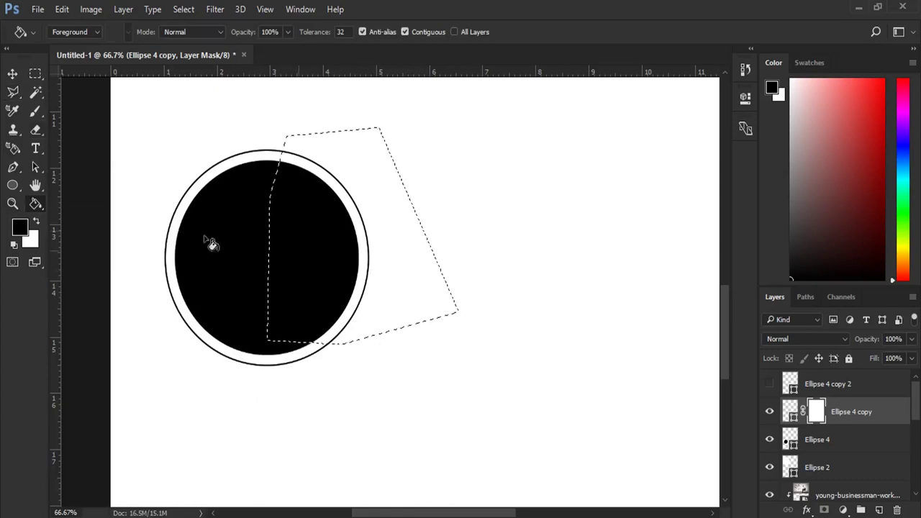
click(336, 248)
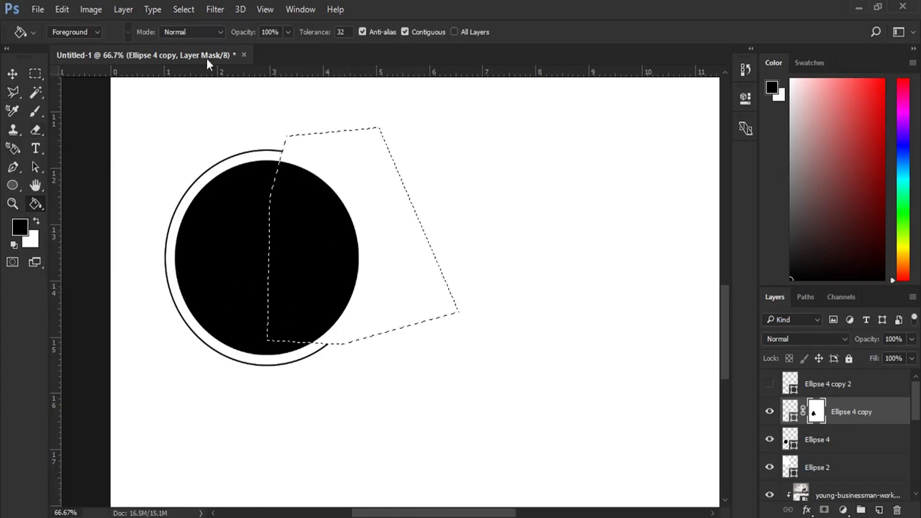
click(183, 9)
click(205, 39)
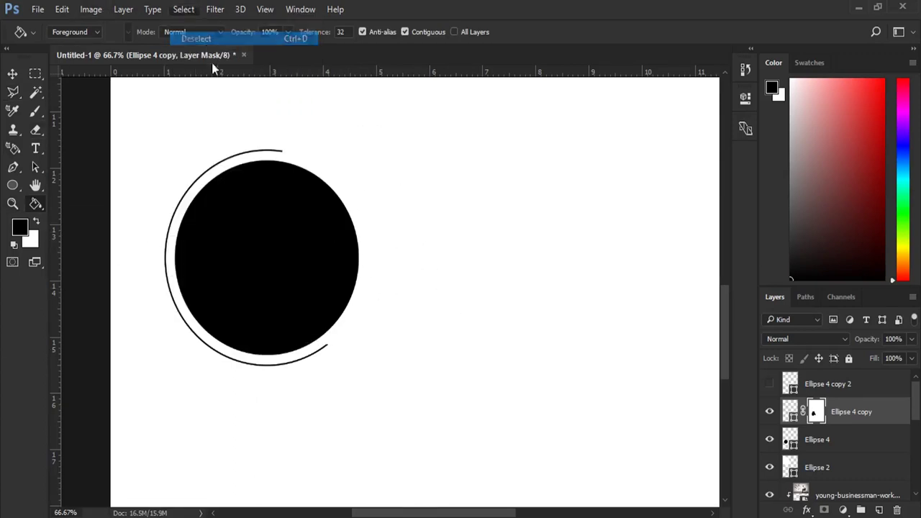
Show Ellipse 4 copy 2, add a layer mask, and lasso-select the outer ring's left side.
click(770, 384)
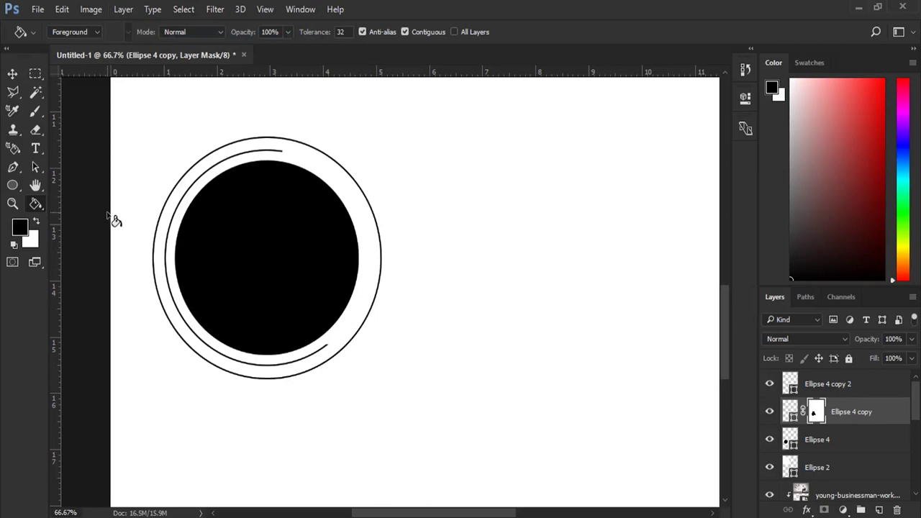
click(810, 391)
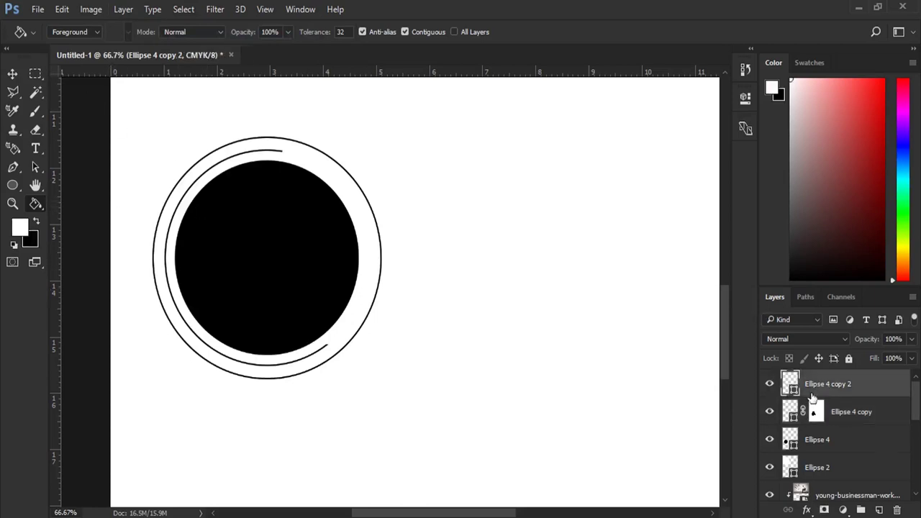
click(824, 509)
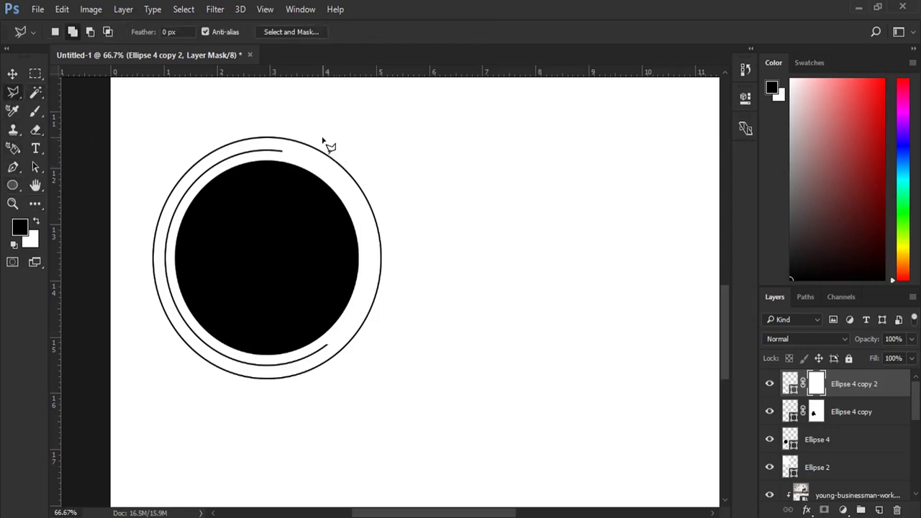
key(Escape)
click(223, 136)
click(231, 191)
click(292, 353)
click(298, 401)
click(254, 407)
click(134, 305)
double_click(118, 154)
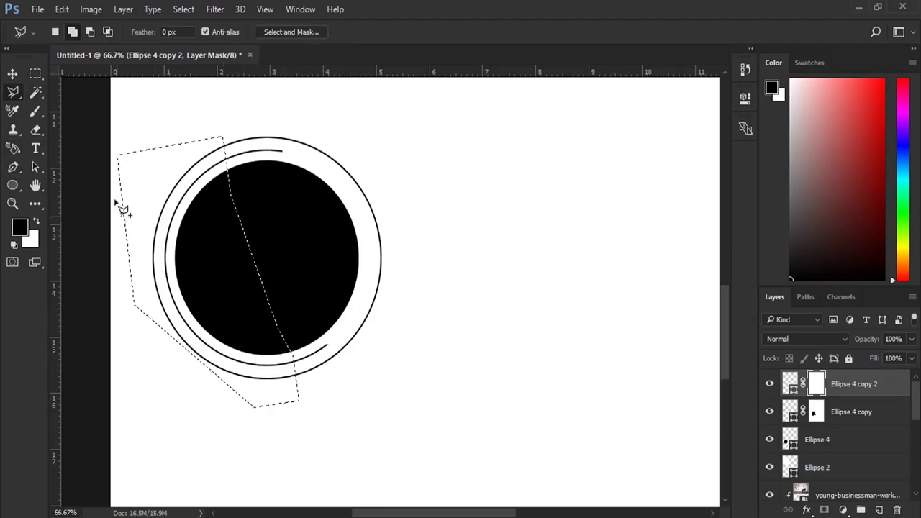
Fill the mask selection black to hide the outer ring's left part, then deselect.
click(35, 203)
click(84, 487)
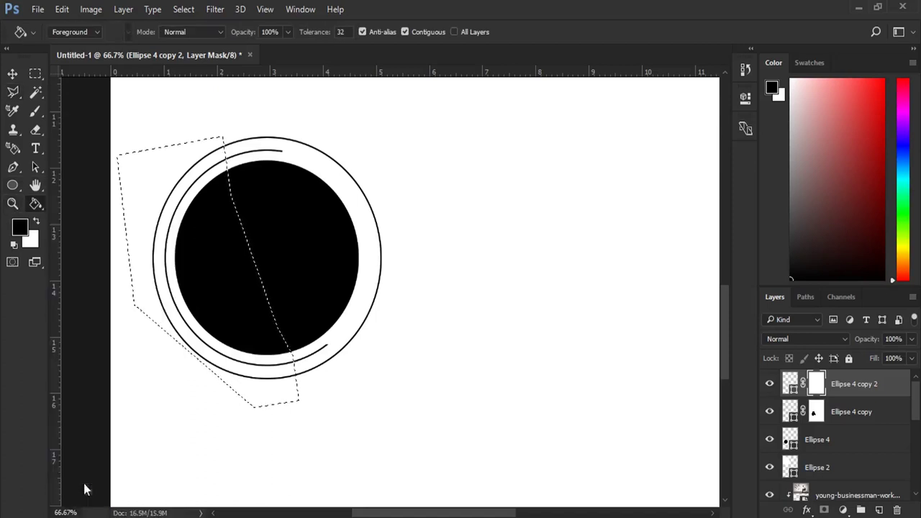
click(238, 360)
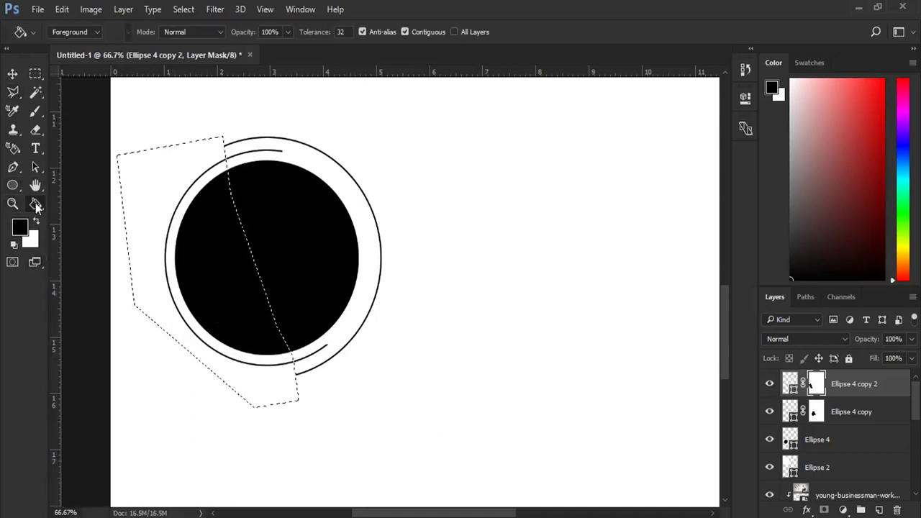
click(183, 9)
click(205, 35)
Zoom to 100% and Alt-drag a copy of the Ellipse 3 copy 3 dot to the outer arc's end.
click(12, 205)
scroll(270, 195, up, 2)
scroll(270, 196, up, 1)
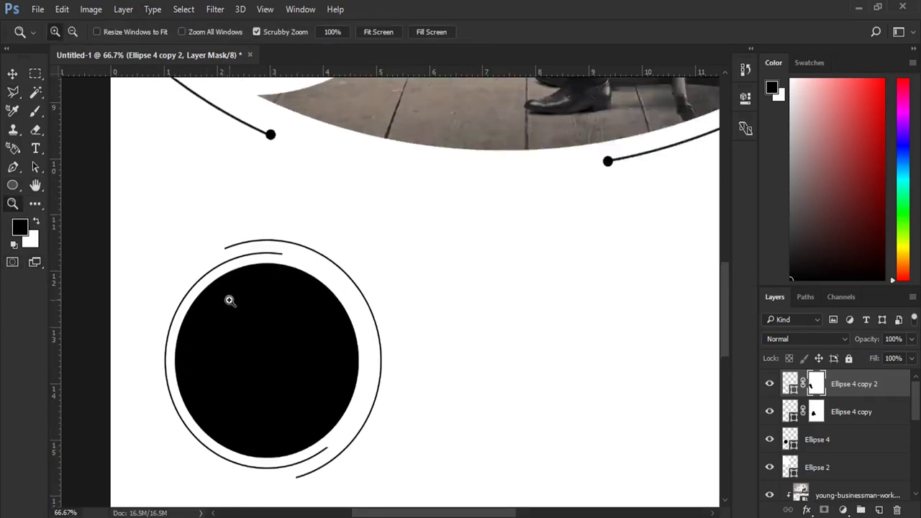
click(229, 301)
scroll(253, 259, up, 1)
key(v)
right_click(292, 173)
click(338, 179)
key(x)
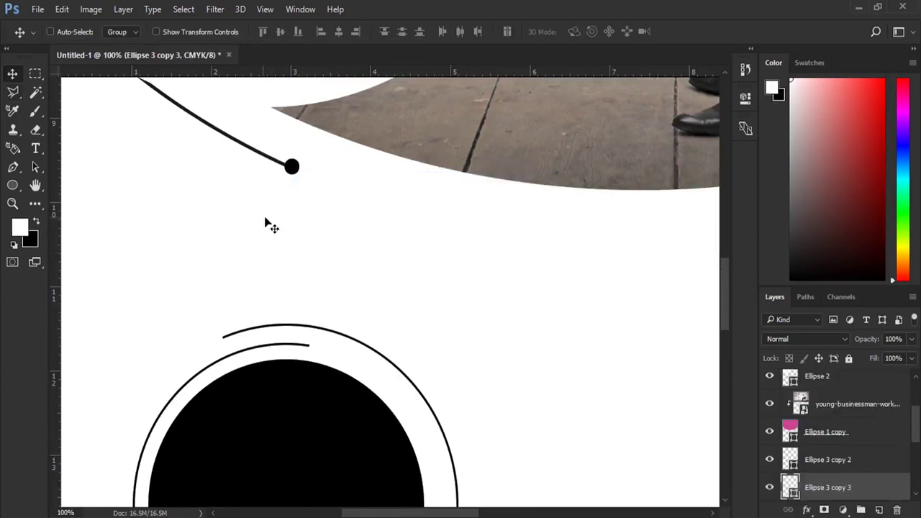
drag(285, 198, 218, 369)
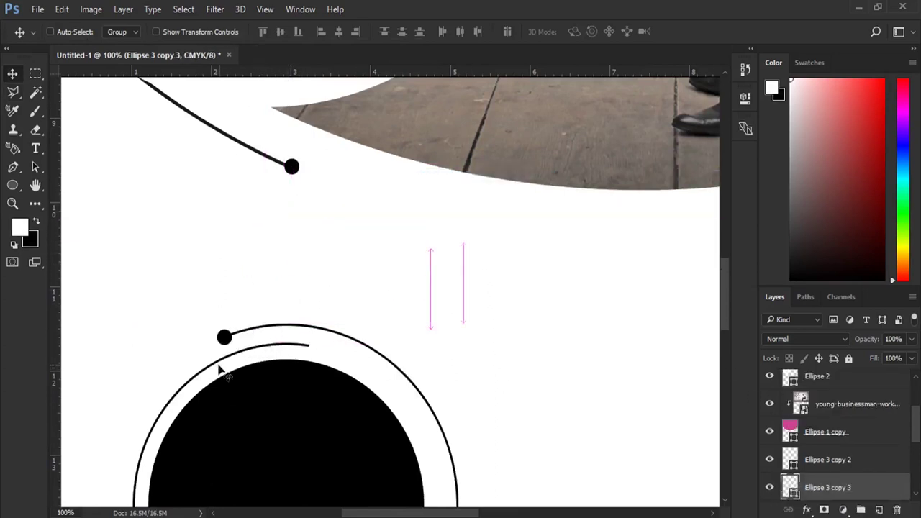
drag(254, 351, 336, 358)
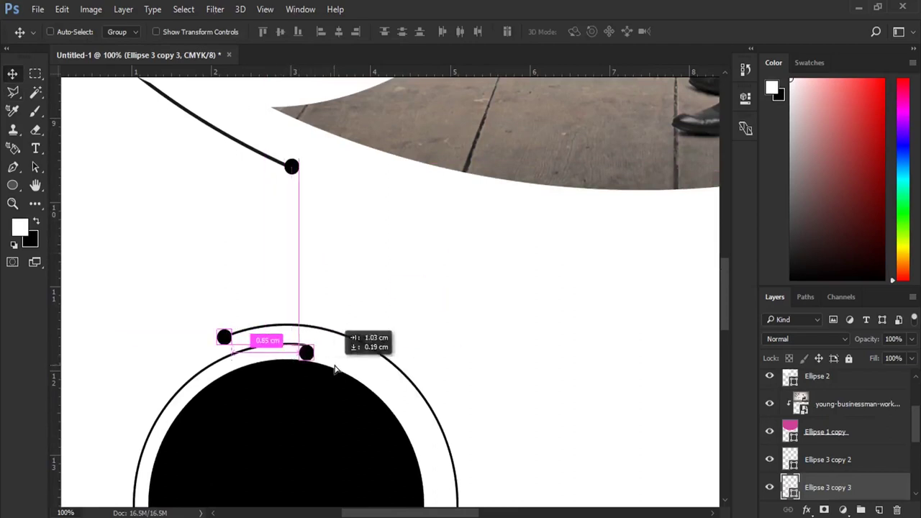
Place dot copies on both ends of the lower-right arc, then zoom back out.
mouse_move(402, 403)
mouse_down()
mouse_move(345, 216)
mouse_move(345, 241)
mouse_up()
scroll(856, 472, down, 1)
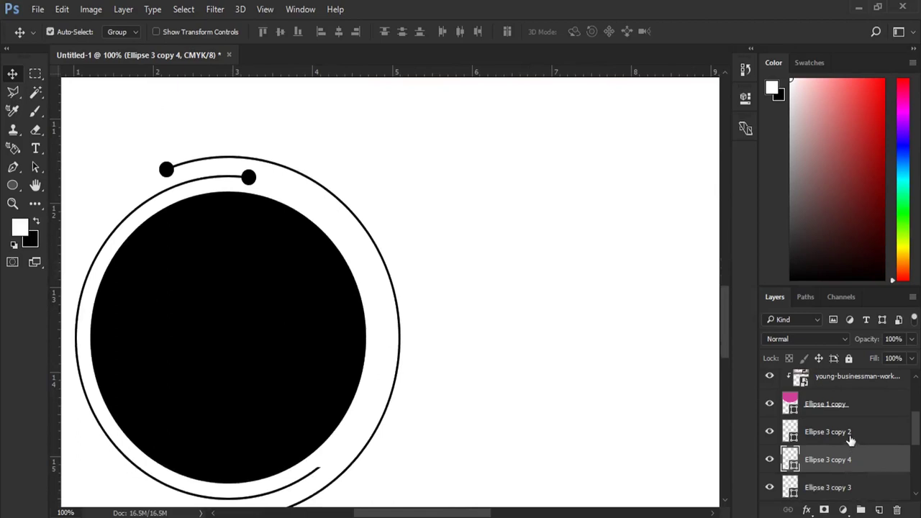
mouse_move(260, 225)
mouse_down()
mouse_move(340, 512)
mouse_move(311, 477)
mouse_up()
drag(299, 430, 271, 440)
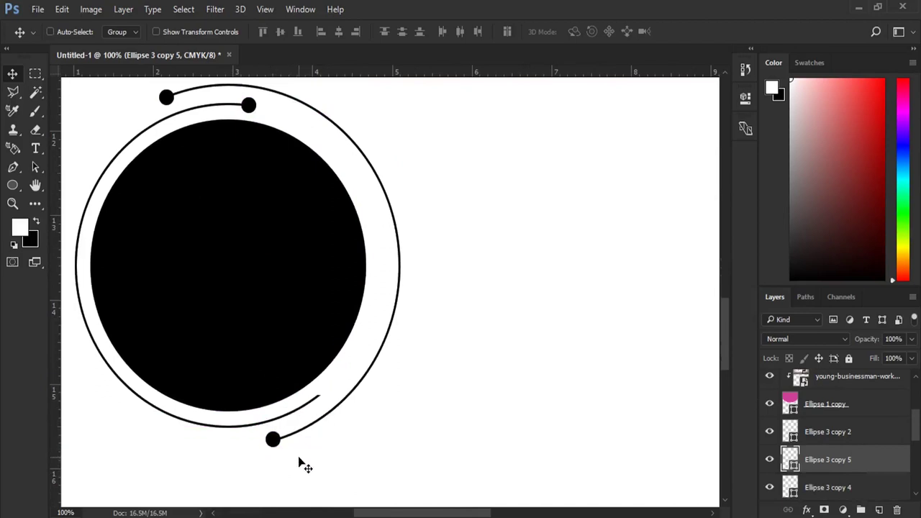
drag(290, 449, 334, 404)
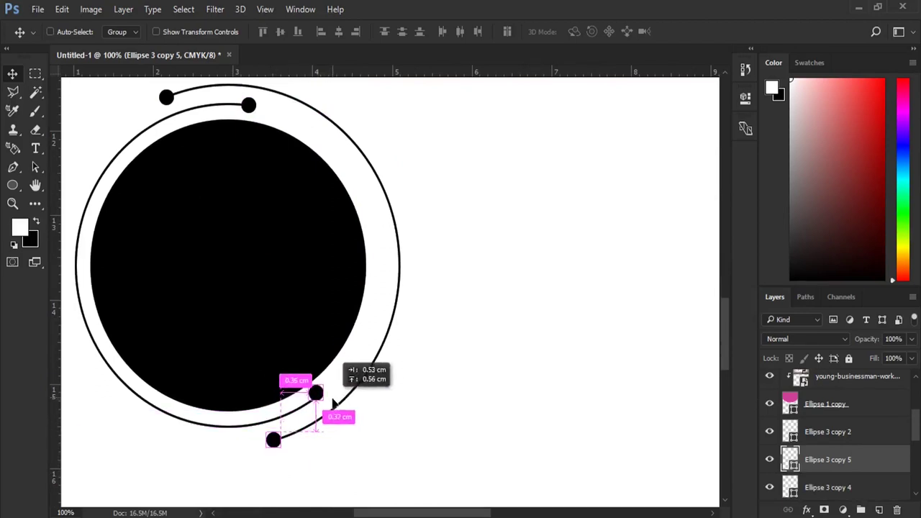
click(12, 203)
alt+click(329, 242)
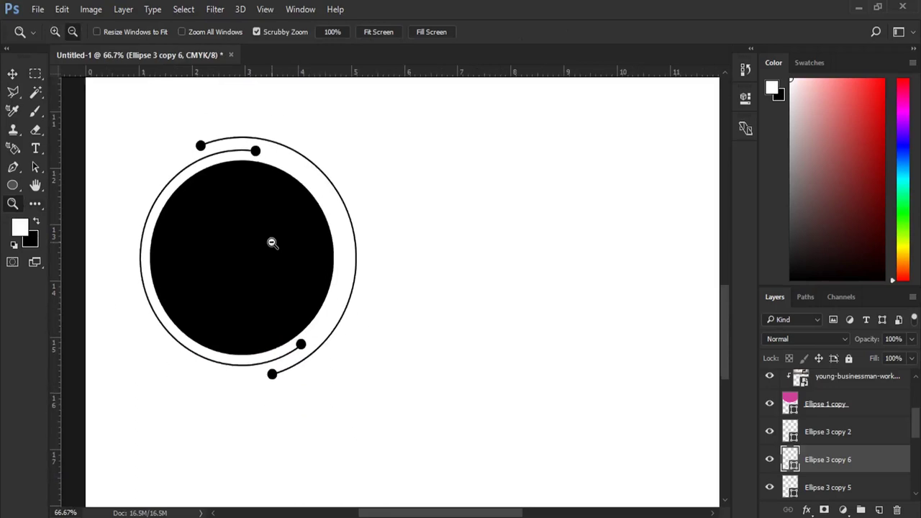
Select all the ringed circle's layers: Ellipse 3 copies 2–6 and the Ellipse 4 copies.
shift+click(843, 432)
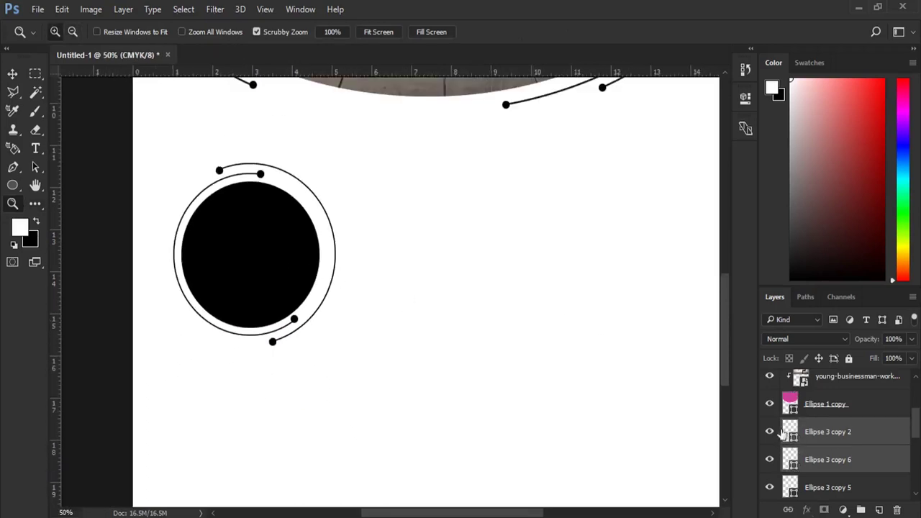
click(767, 433)
click(768, 433)
click(769, 435)
ctrl+click(818, 438)
scroll(773, 485, down, 1)
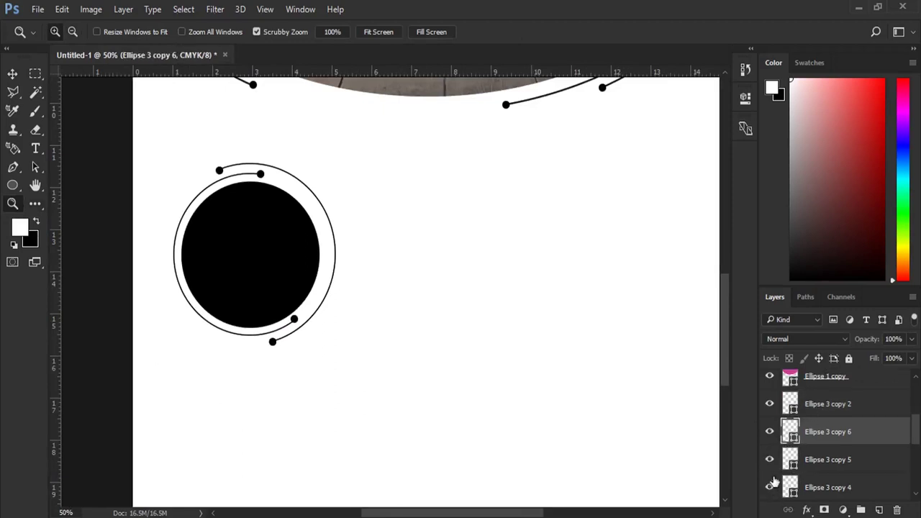
shift+click(791, 466)
scroll(819, 488, down, 2)
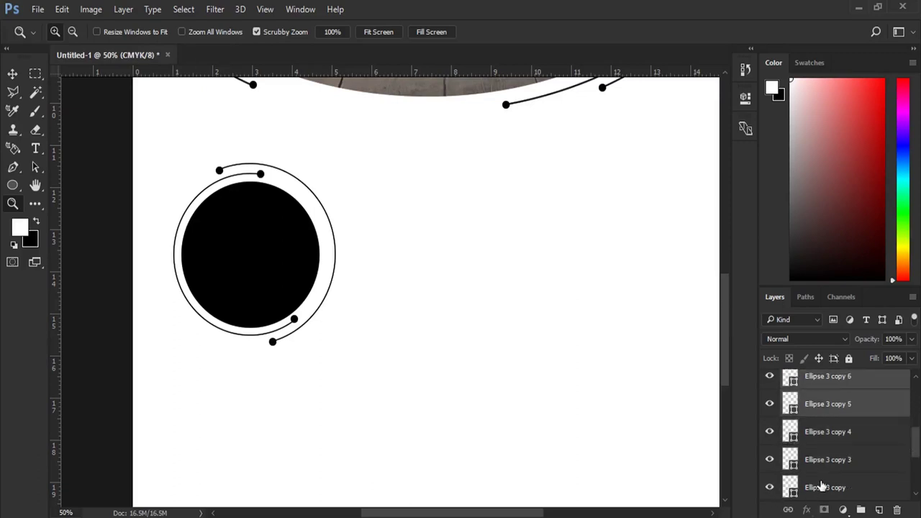
shift+click(828, 431)
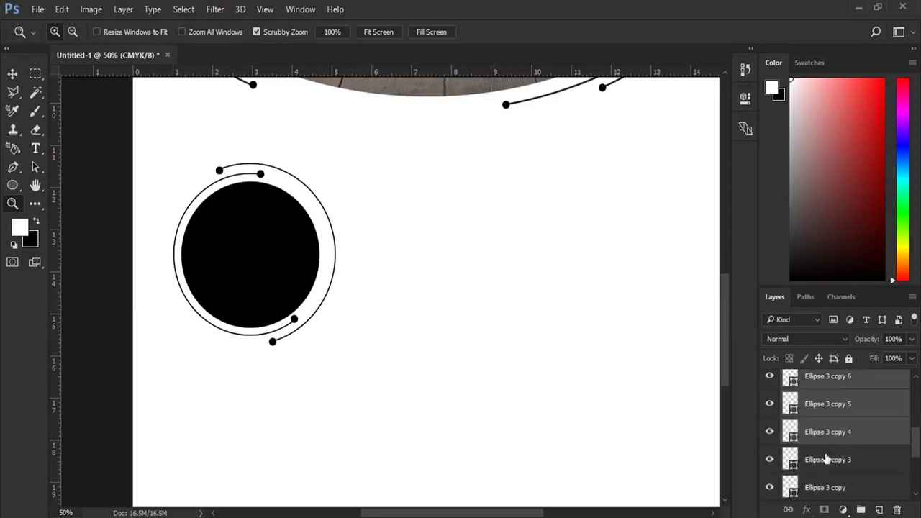
shift+click(825, 458)
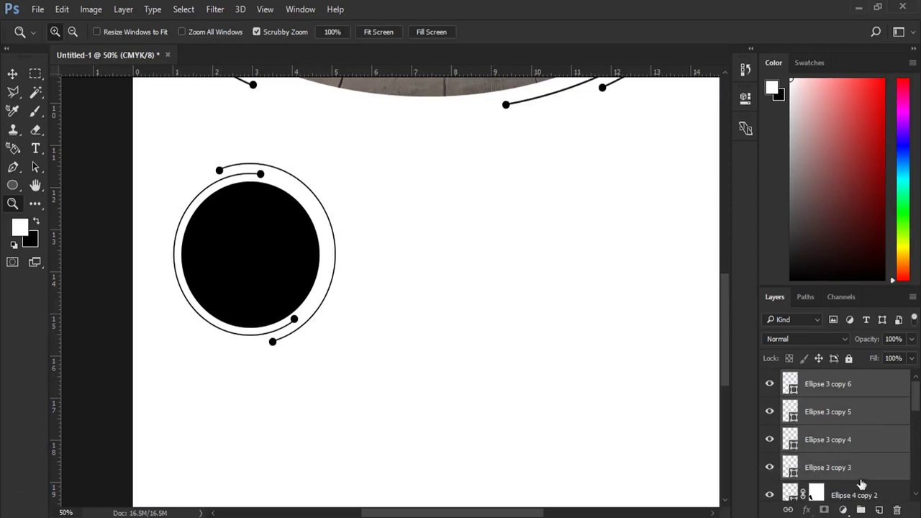
scroll(861, 475, down, 2)
shift+click(863, 468)
scroll(780, 481, down, 1)
click(770, 467)
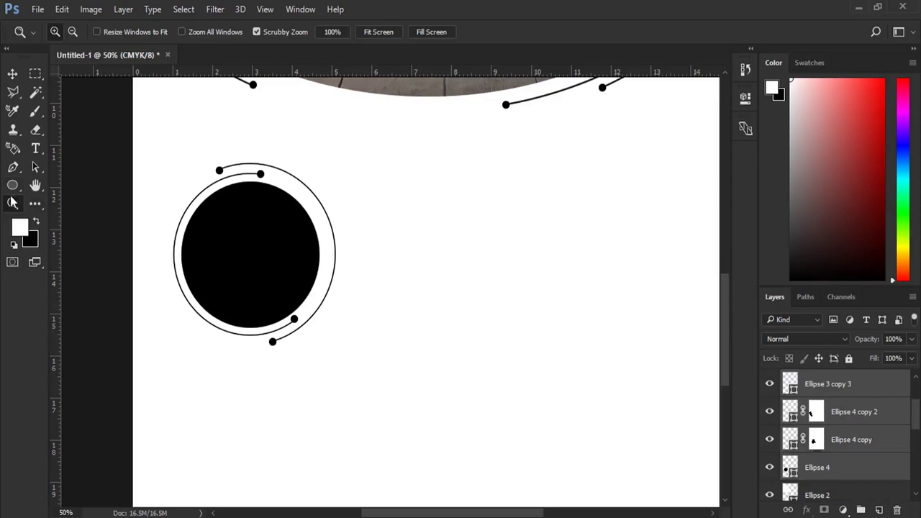
alt+click(355, 276)
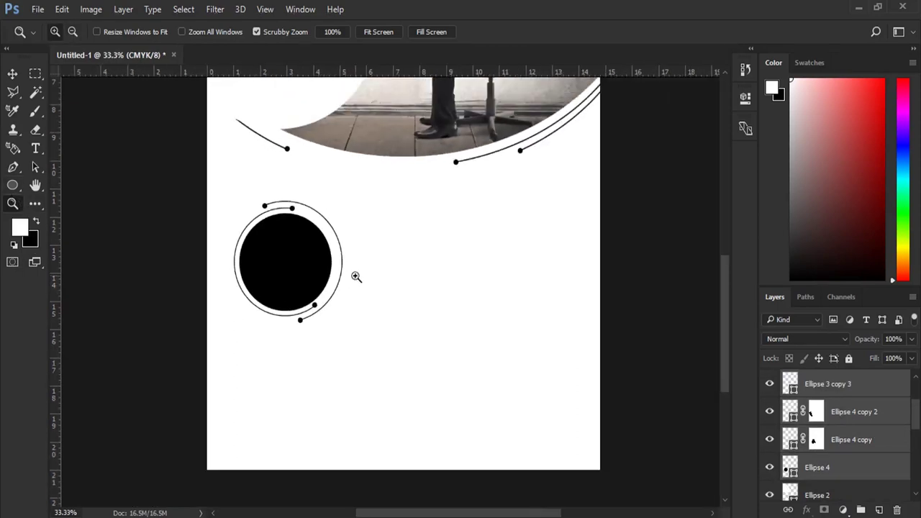
Alt-drag a second ringed circle to the right and rotate it about -29°.
click(13, 74)
drag(312, 255, 421, 260)
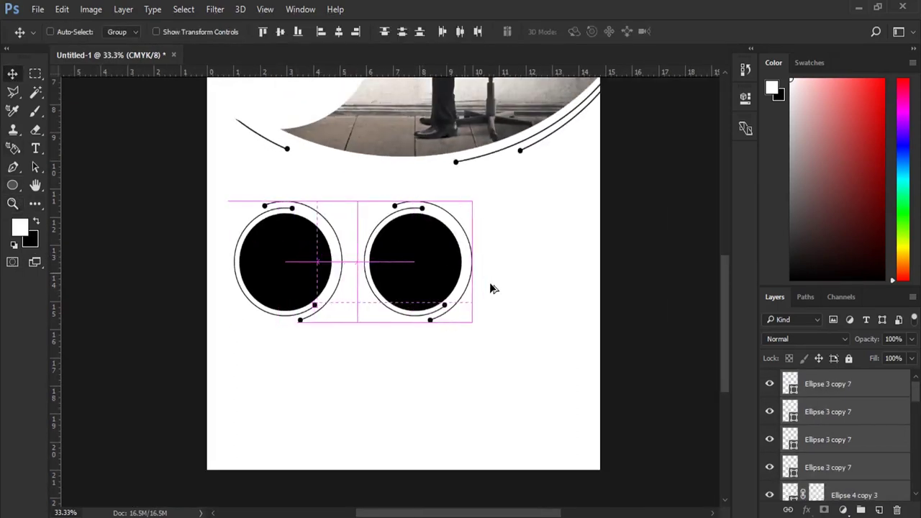
key(ctrl+t)
drag(513, 286, 518, 228)
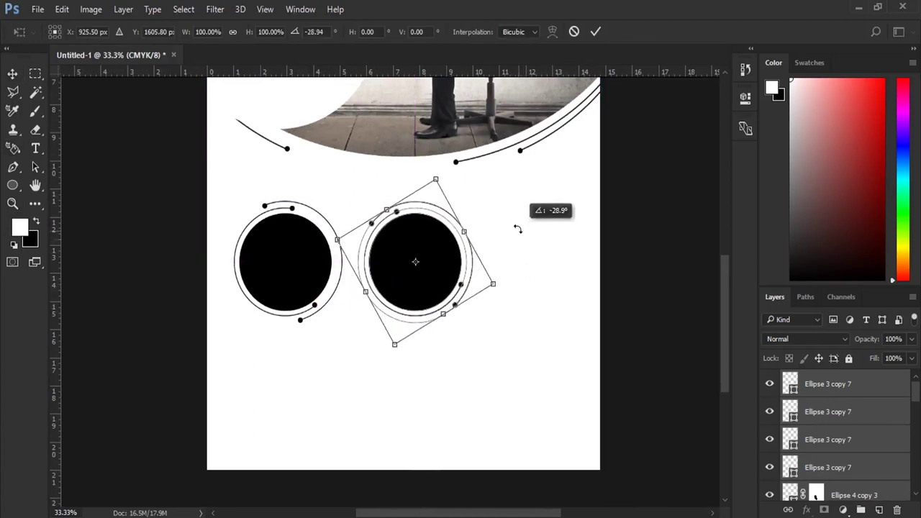
double_click(431, 279)
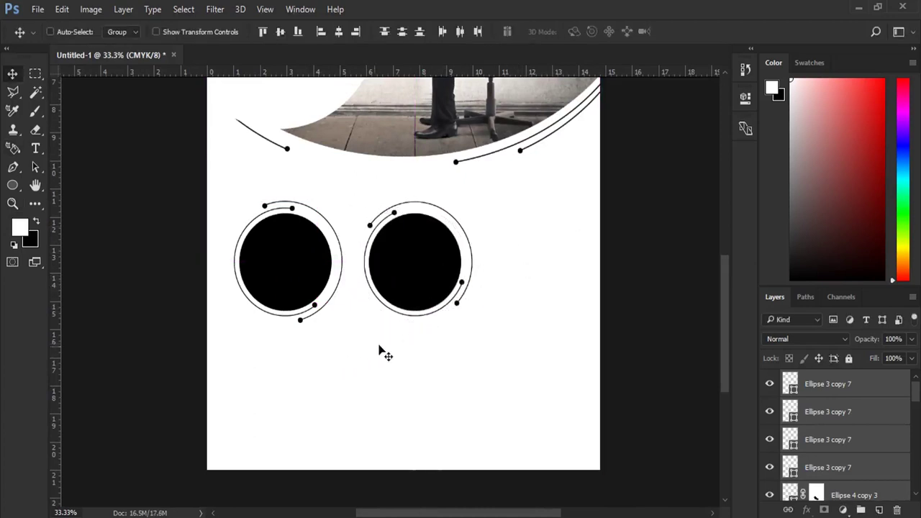
Alt-drag a third ringed circle further right, nudge it, and rotate it.
drag(401, 302, 525, 309)
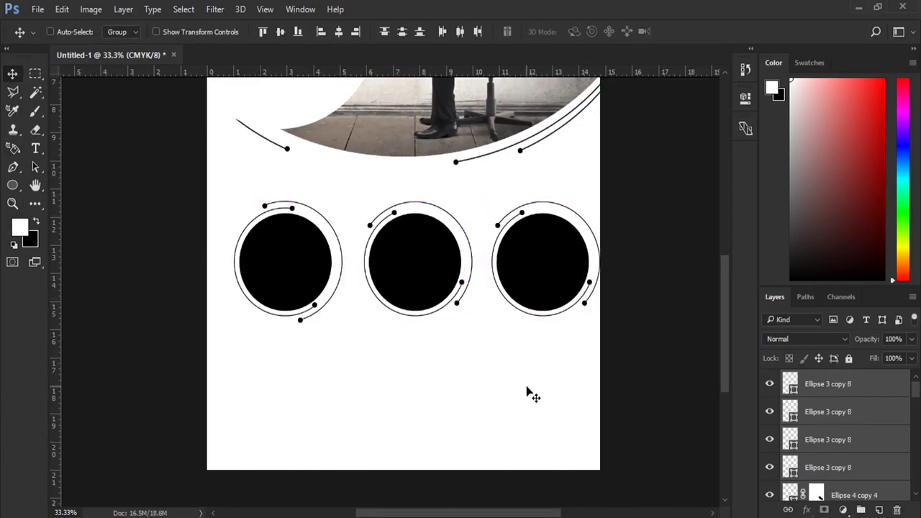
key(shift+Right)
key(ctrl+t)
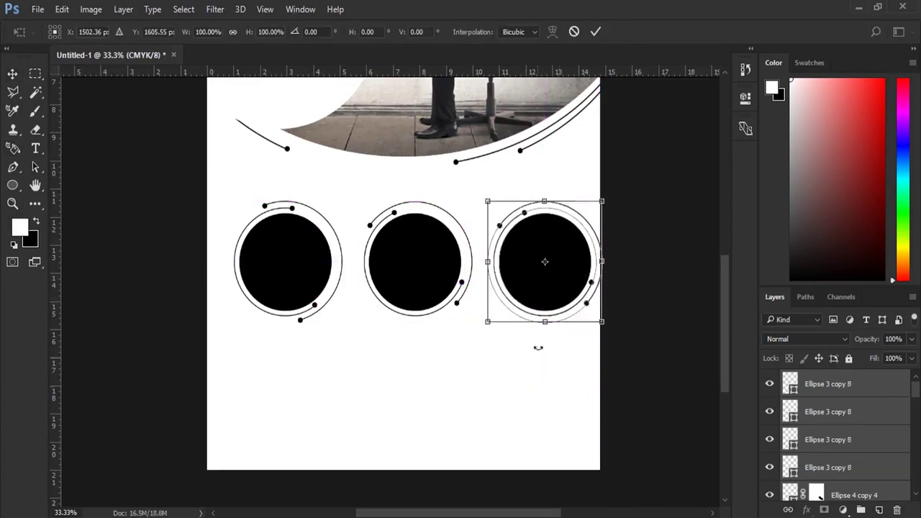
mouse_move(635, 187)
mouse_down()
mouse_move(625, 307)
mouse_move(526, 328)
mouse_up()
key(Return)
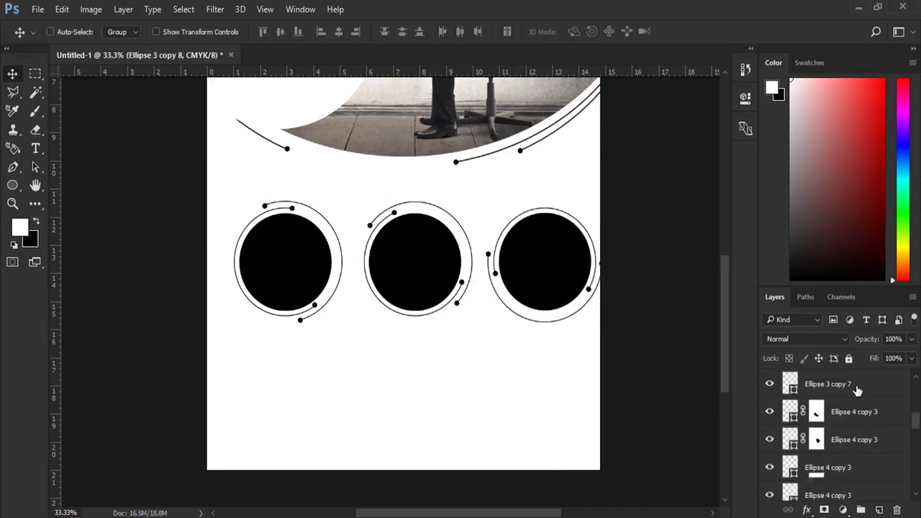
Select all three circles' layers, shift the row left, and scale it to about 96.6%.
click(770, 416)
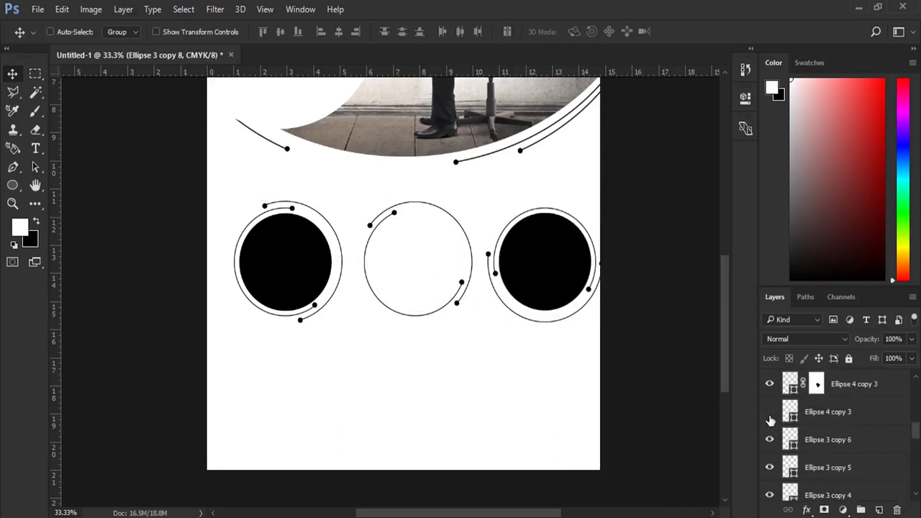
click(769, 416)
scroll(812, 439, down, 3)
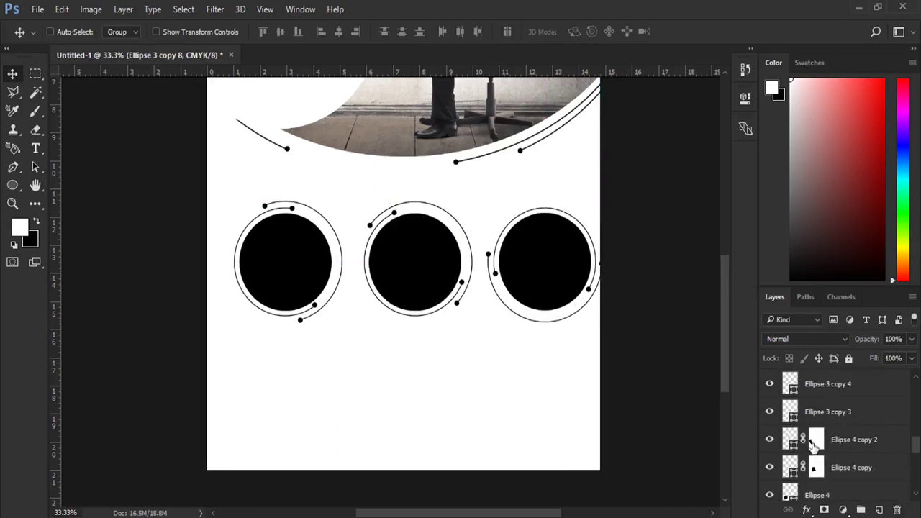
shift+click(827, 468)
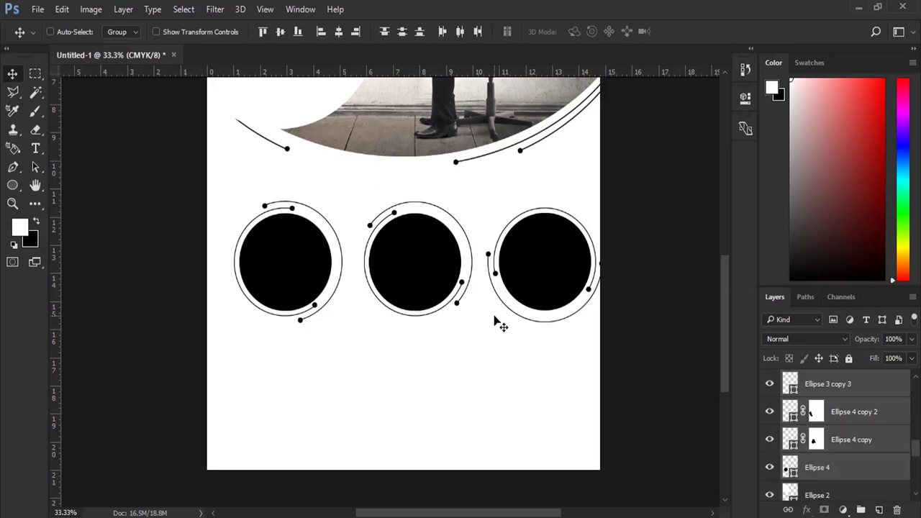
key(ctrl+j)
key(shift+Left)
key(shift+Left)
key(shift+Left)
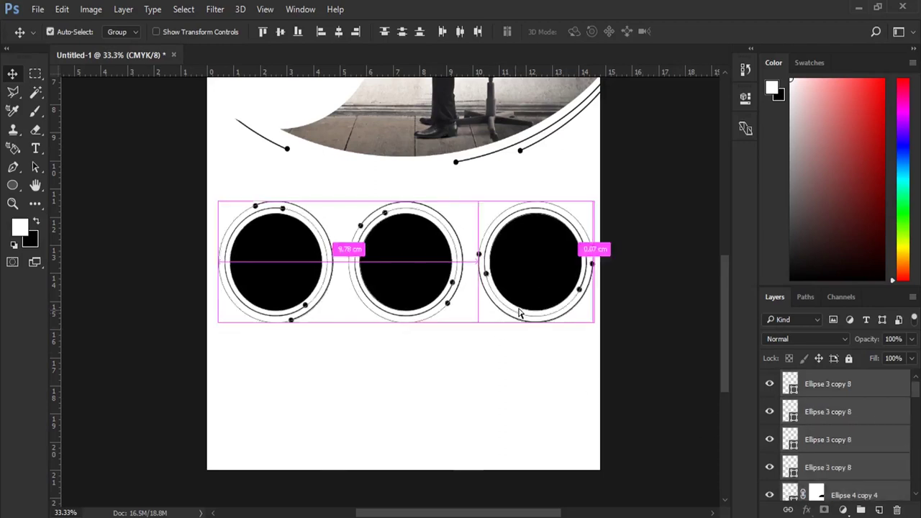
key(ctrl+t)
drag(594, 204, 582, 204)
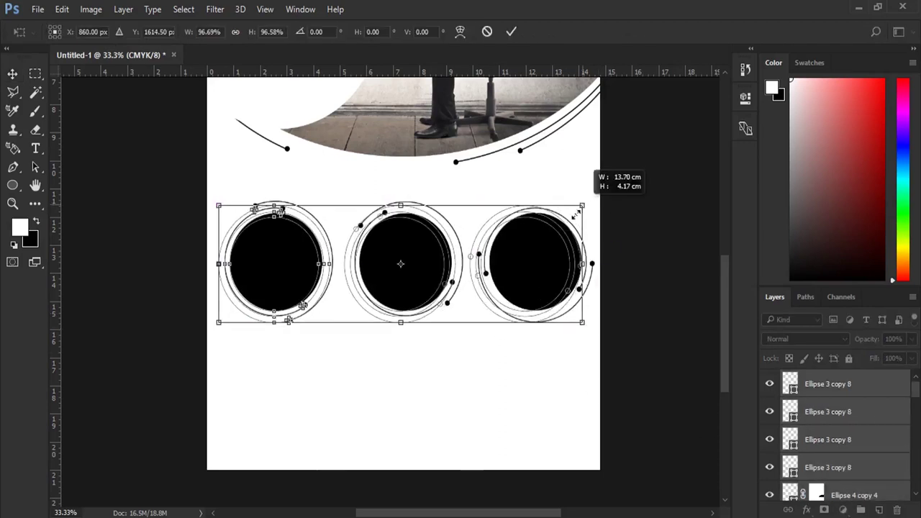
key(Return)
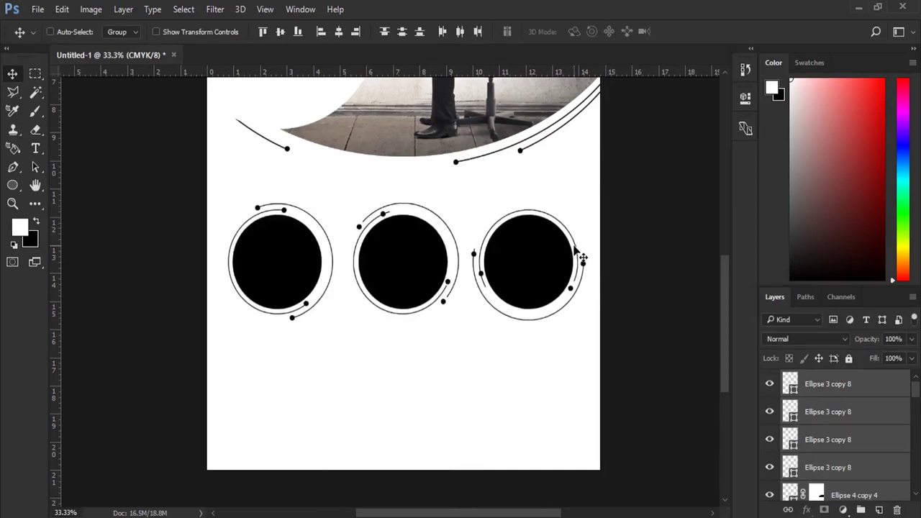
right_click(260, 248)
Place the laptop businessman photo at about 20% over the left circle.
click(284, 263)
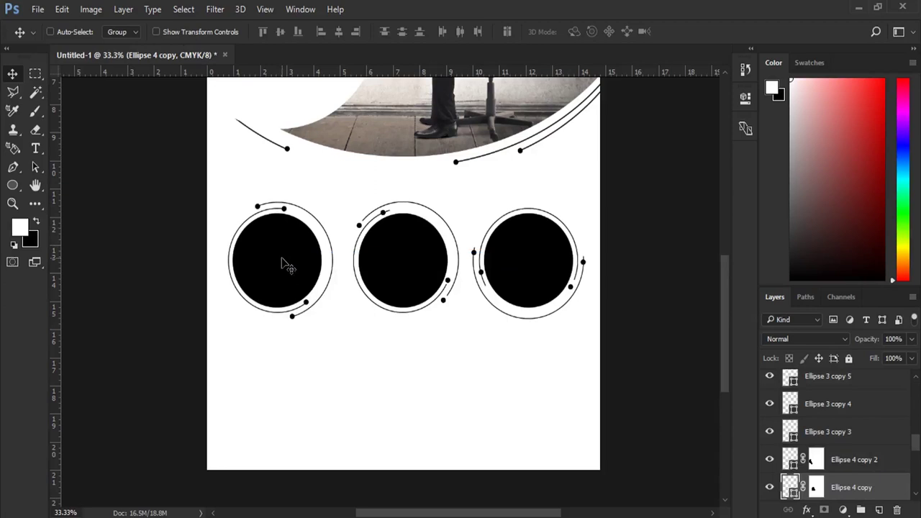
scroll(249, 246, down, 1)
right_click(280, 241)
click(345, 253)
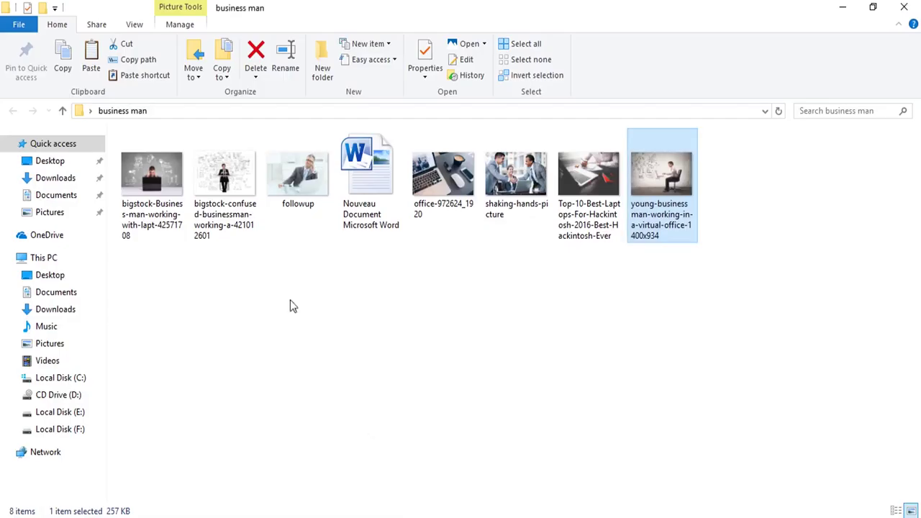
mouse_move(151, 176)
mouse_down()
mouse_move(179, 512)
mouse_move(423, 230)
mouse_up()
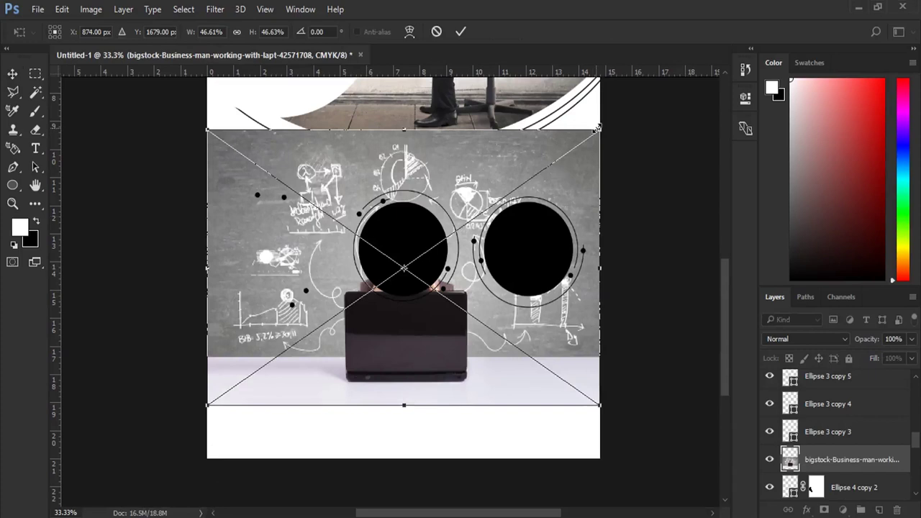
mouse_move(597, 128)
mouse_down()
mouse_move(341, 247)
mouse_move(333, 284)
mouse_up()
key(Return)
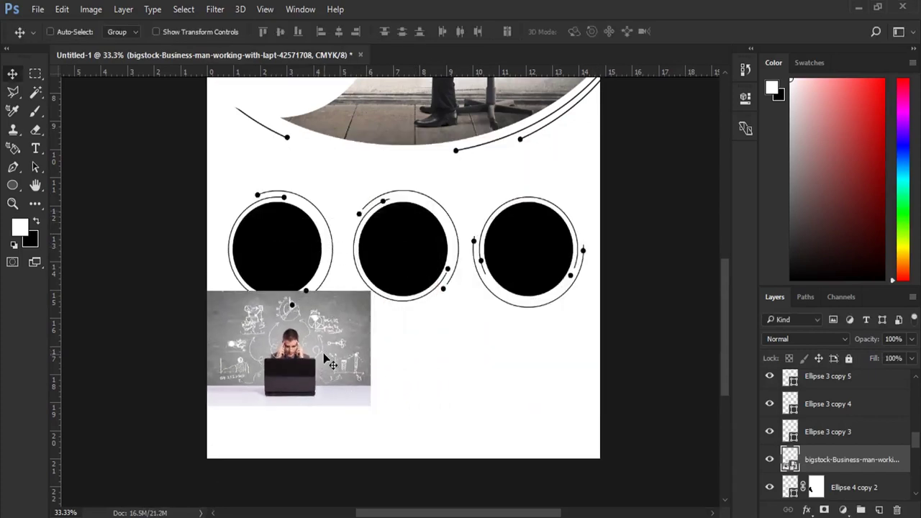
drag(324, 354, 324, 261)
Clip the businessman photo into the left circle and rescale it to about 17.6%.
right_click(845, 466)
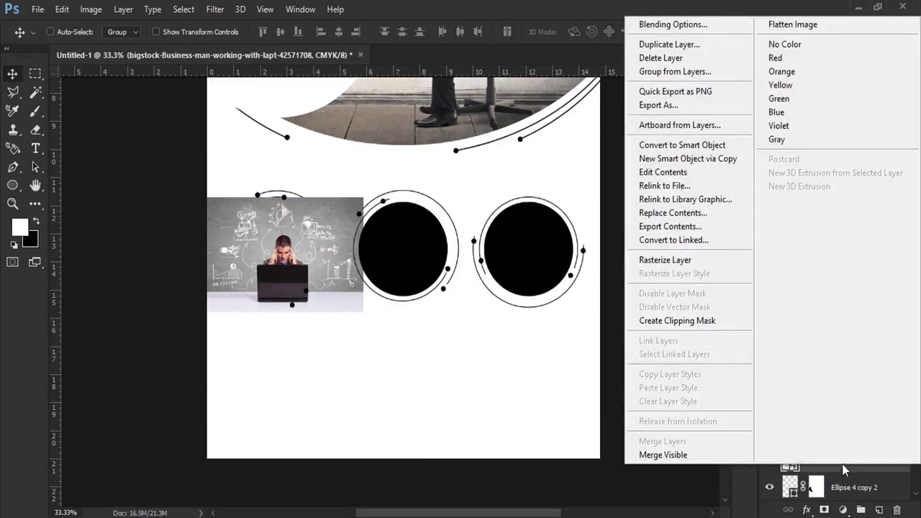
click(563, 20)
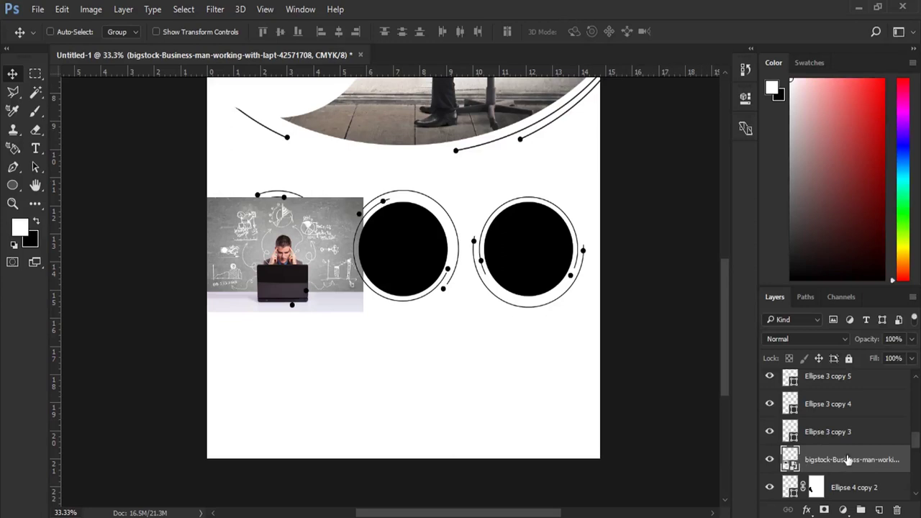
scroll(848, 460, down, 3)
drag(845, 382, 845, 436)
right_click(844, 436)
click(610, 377)
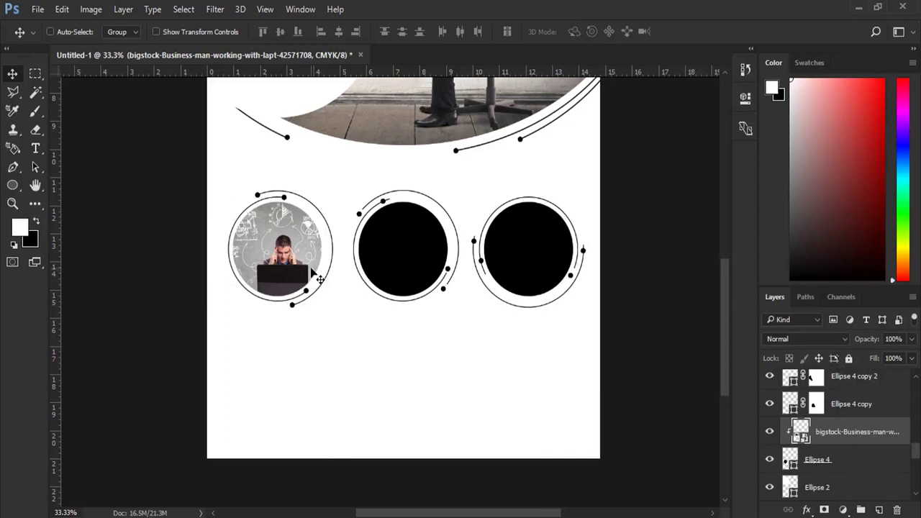
key(ctrl+t)
drag(364, 312, 350, 295)
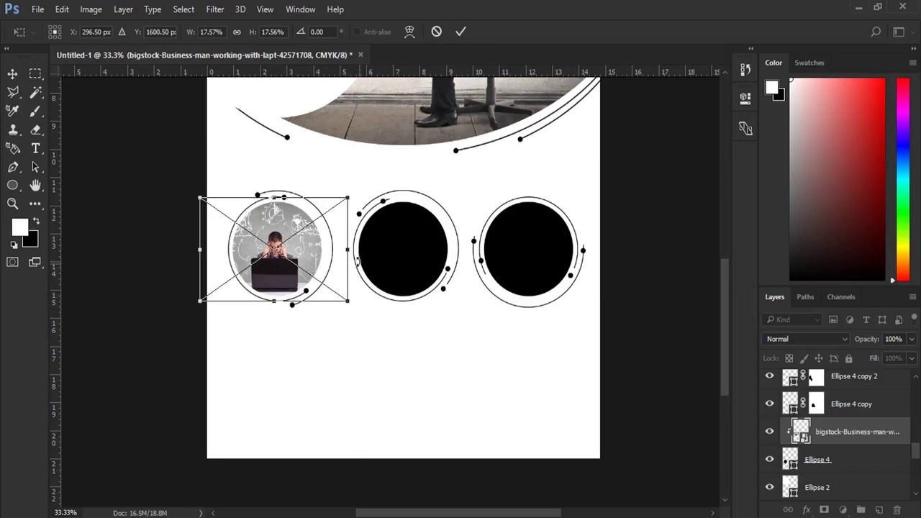
key(Return)
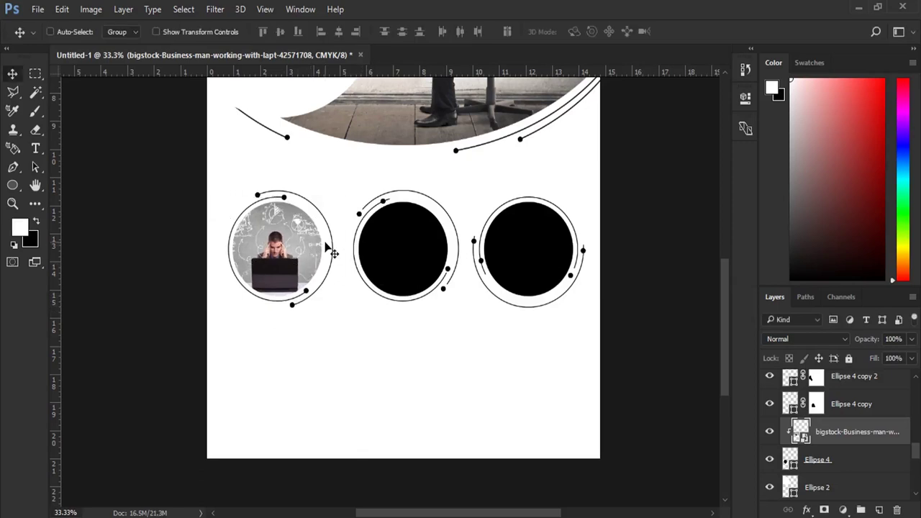
Select the middle circle's layer and drag the followup photo into the flyer.
right_click(366, 241)
click(421, 252)
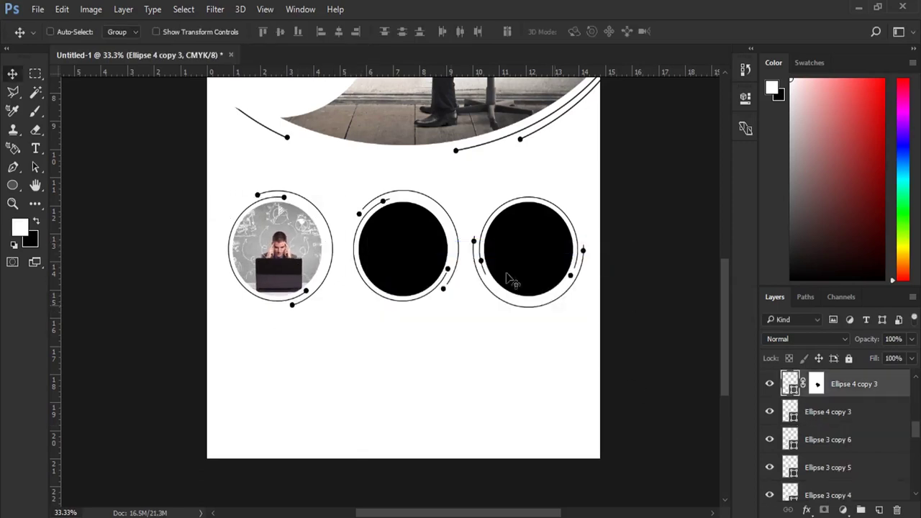
right_click(403, 235)
click(427, 265)
right_click(423, 261)
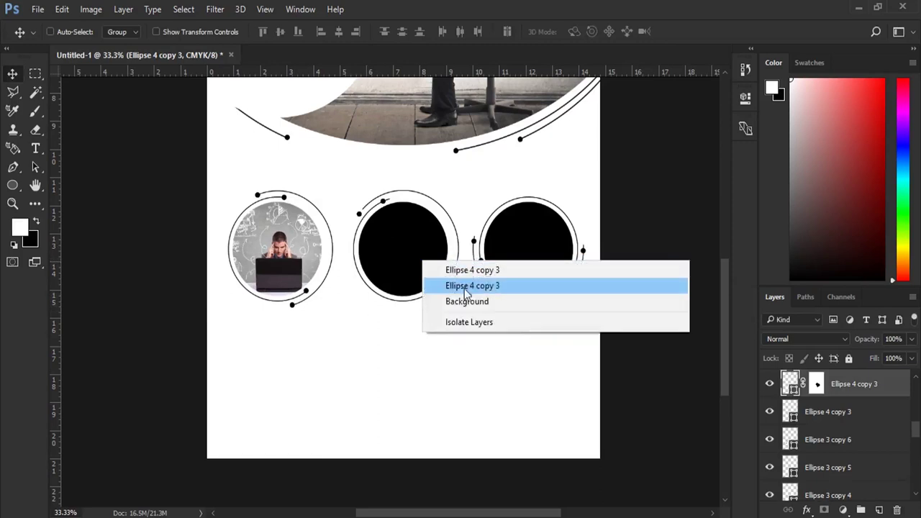
click(466, 287)
click(770, 411)
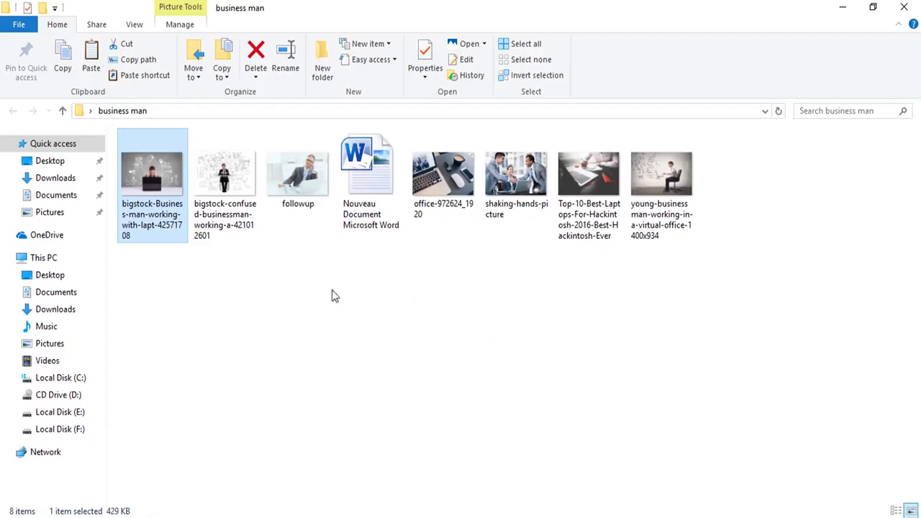
drag(297, 173, 415, 325)
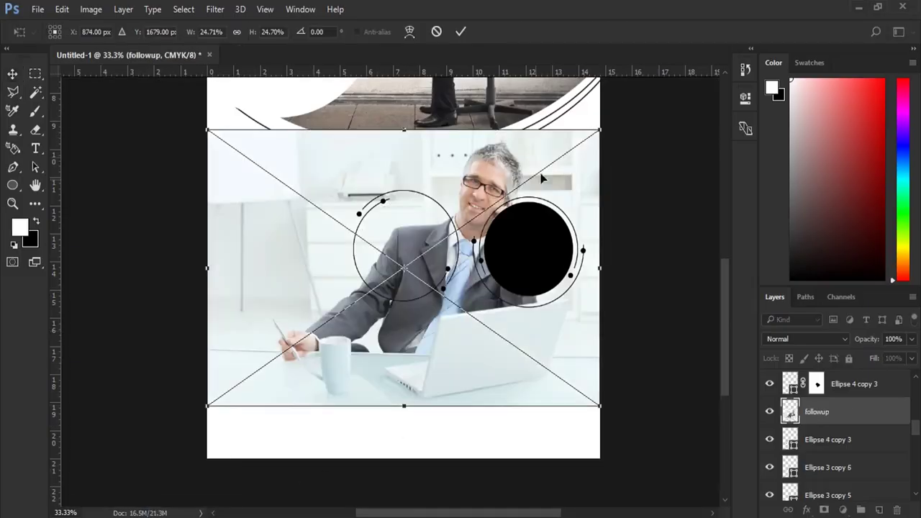
Scale the followup photo over the middle circle and clip it into that circle.
drag(603, 125, 482, 209)
drag(435, 232, 405, 223)
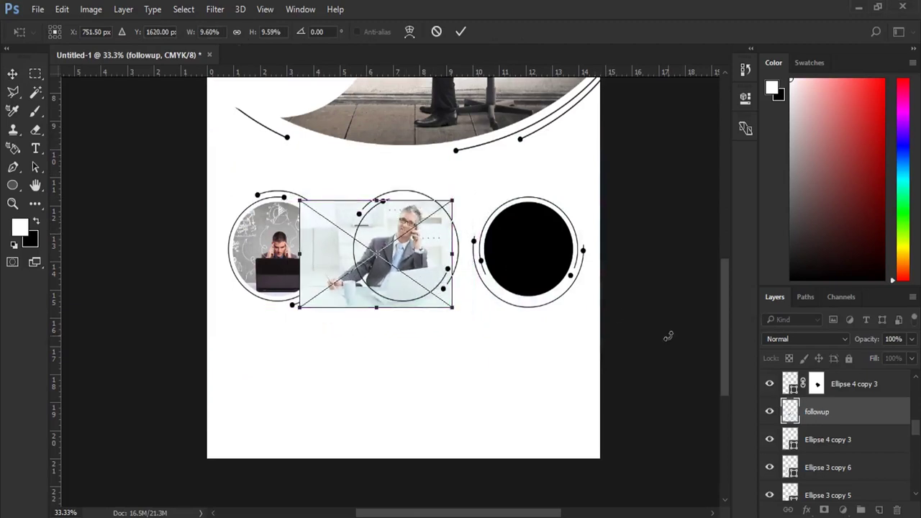
key(Return)
right_click(827, 414)
click(557, 376)
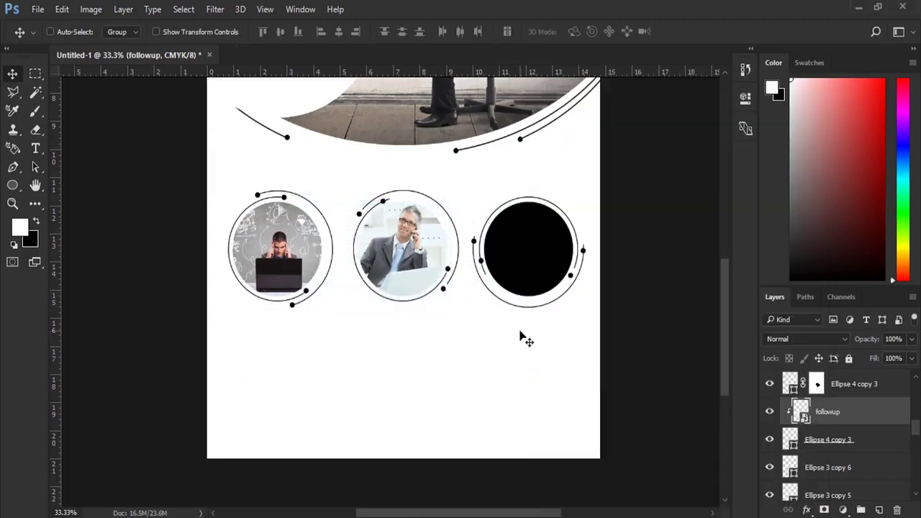
Select the right circle's Ellipse 4 copy 4 layer and drag in the shaking-hands picture.
right_click(543, 238)
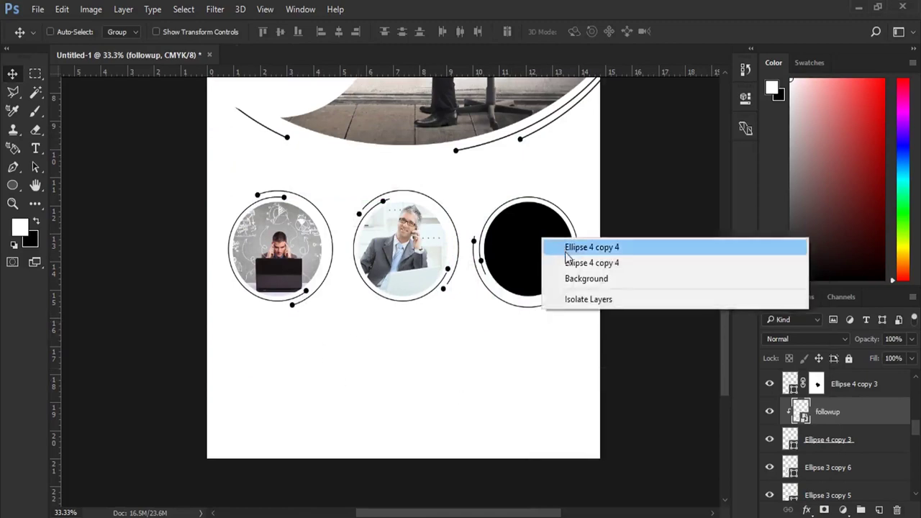
click(567, 264)
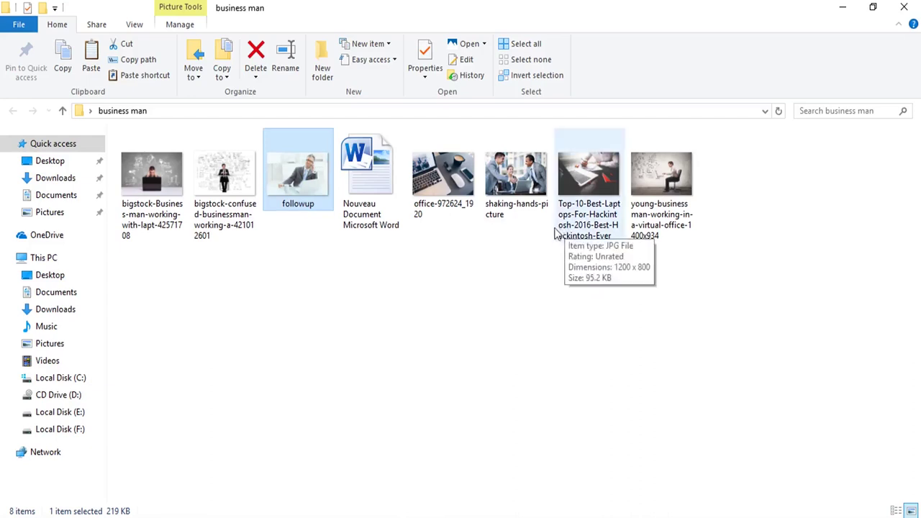
mouse_move(518, 189)
mouse_down()
mouse_move(446, 410)
mouse_move(581, 259)
mouse_up()
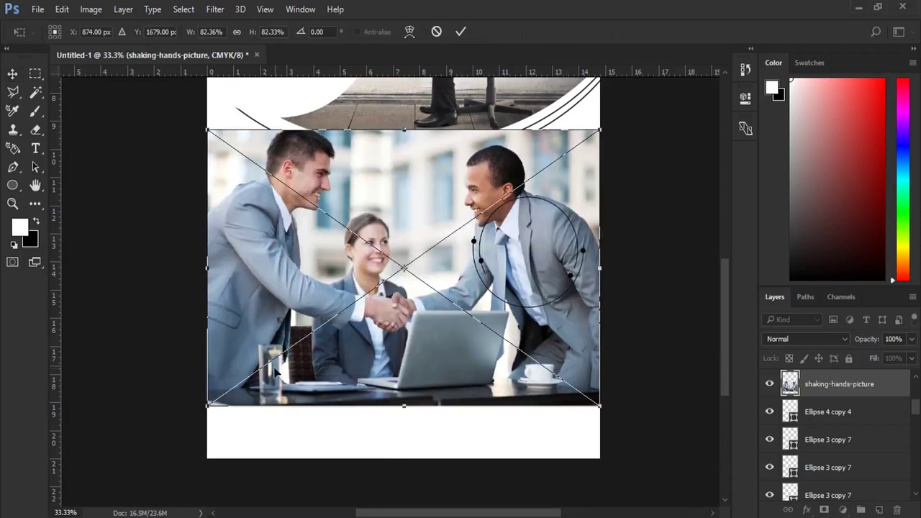
Scale the handshake picture over the right circle and clip it into the circle.
drag(216, 407, 450, 328)
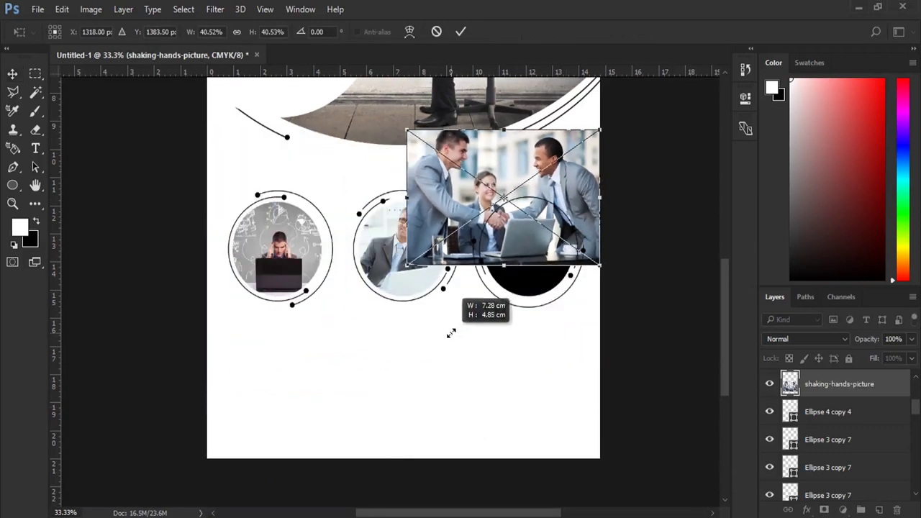
drag(523, 234, 539, 249)
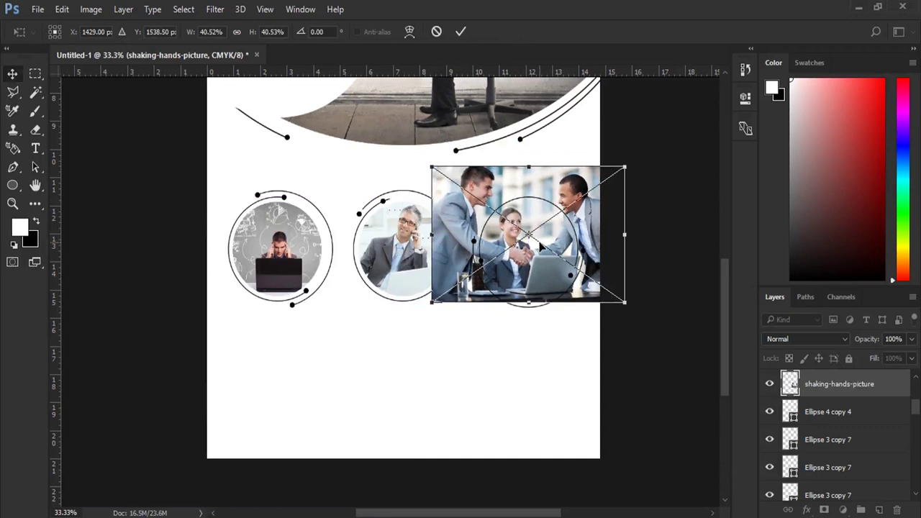
key(Return)
right_click(848, 387)
click(608, 374)
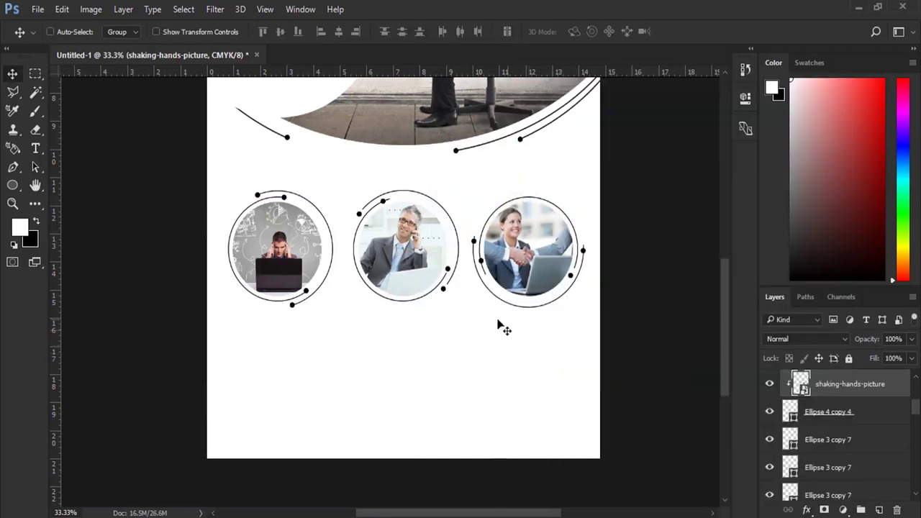
Shrink and centre the clipped handshake picture so the people fit the circle.
key(ctrl+t)
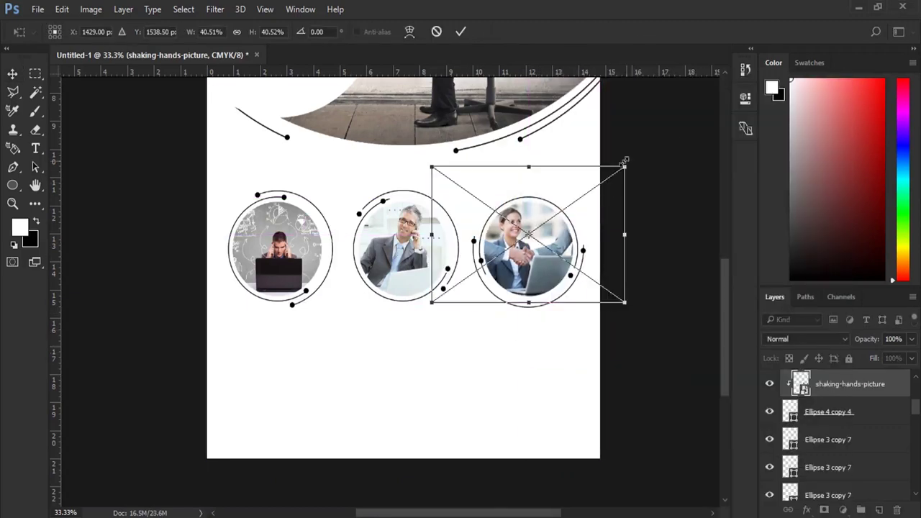
drag(623, 163, 588, 190)
drag(493, 272, 507, 274)
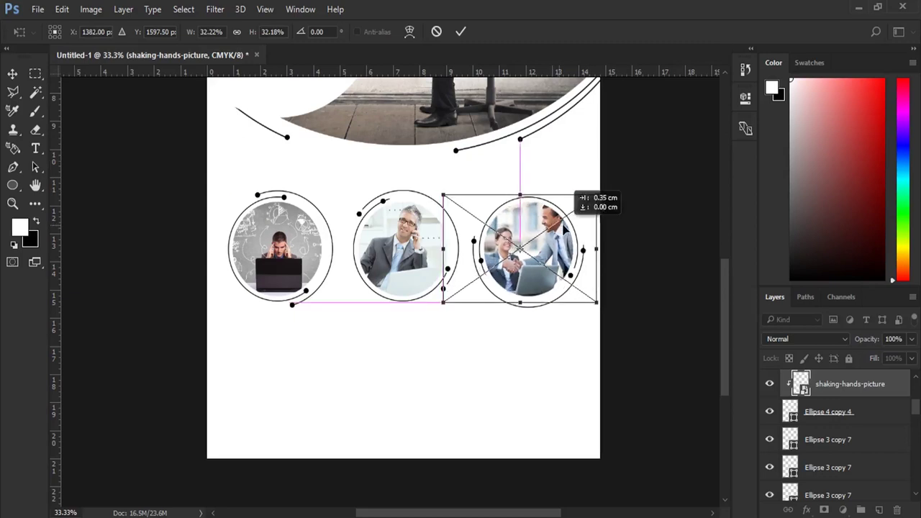
drag(444, 307, 452, 297)
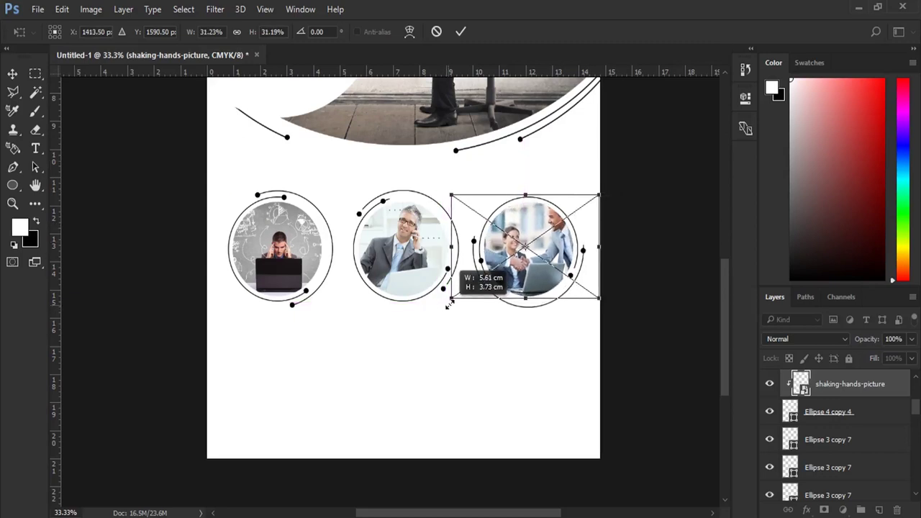
drag(453, 196, 461, 200)
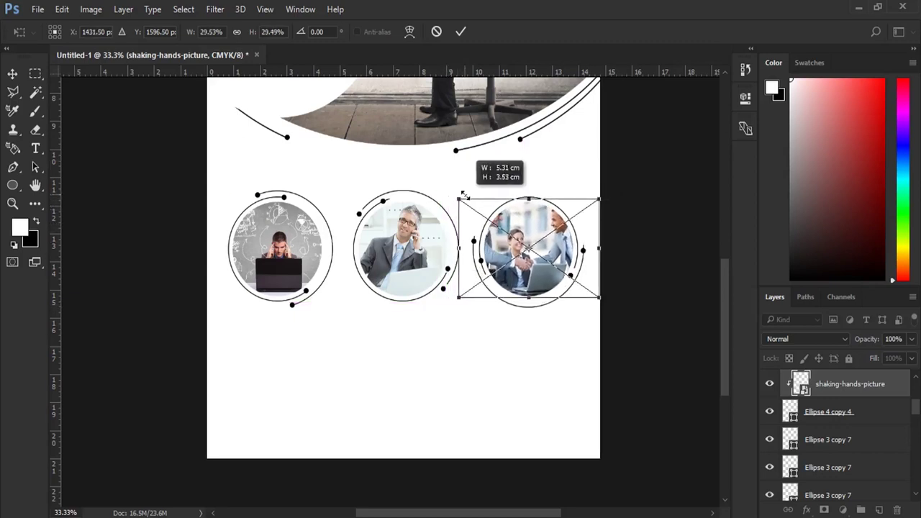
drag(499, 231, 506, 228)
key(Return)
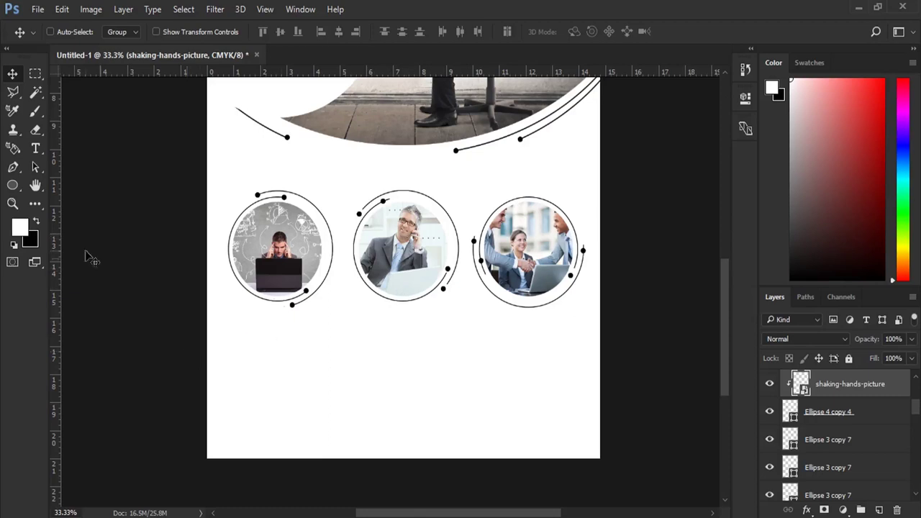
Zoom in on the three photo circles and add a new empty top layer.
click(12, 204)
click(422, 323)
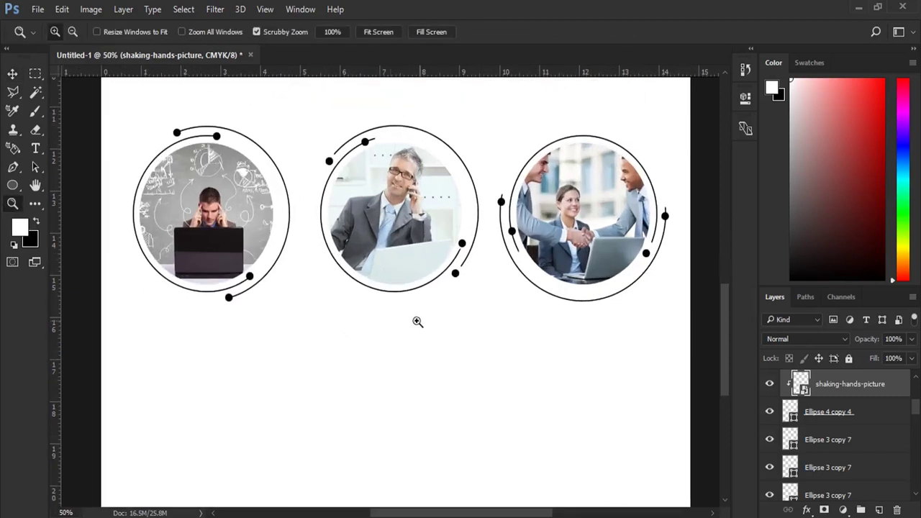
click(13, 185)
click(69, 210)
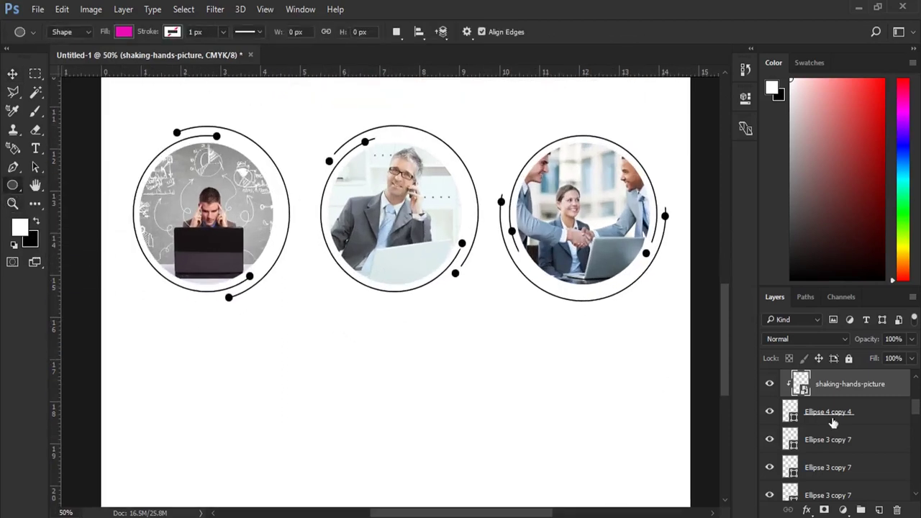
scroll(877, 409, up, 3)
click(872, 392)
click(879, 509)
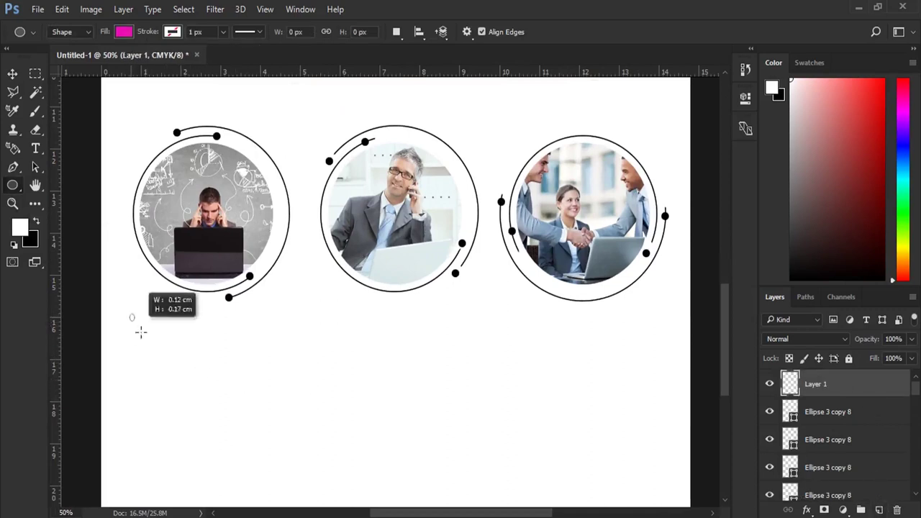
Draw a small black circle below the first photo as a badge.
drag(130, 315, 162, 346)
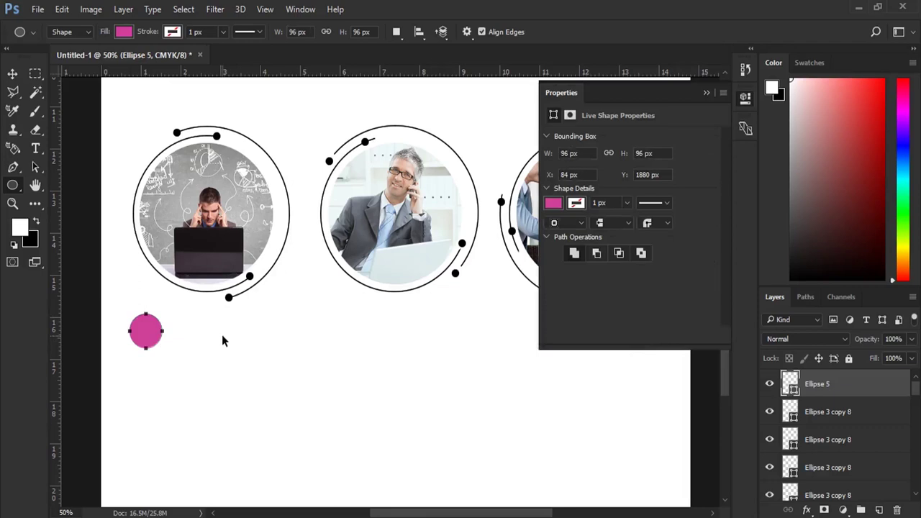
key(ctrl+t)
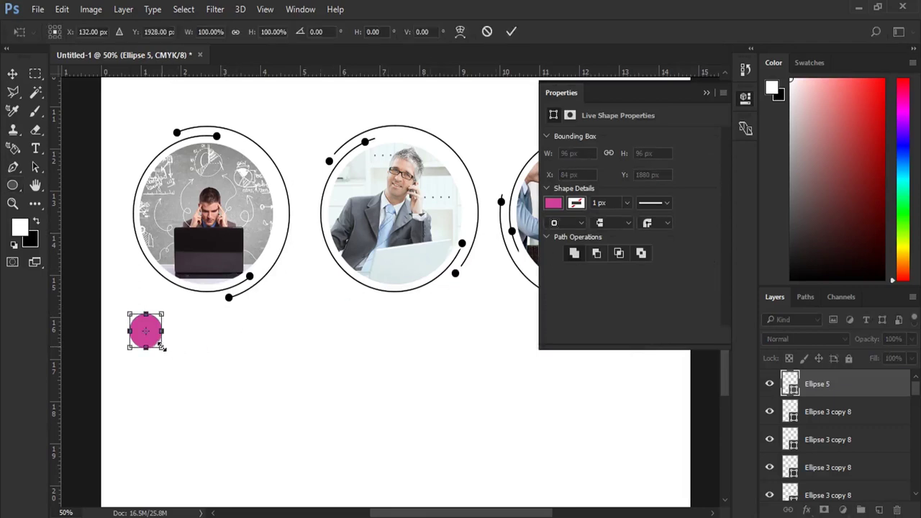
drag(162, 346, 160, 344)
key(Return)
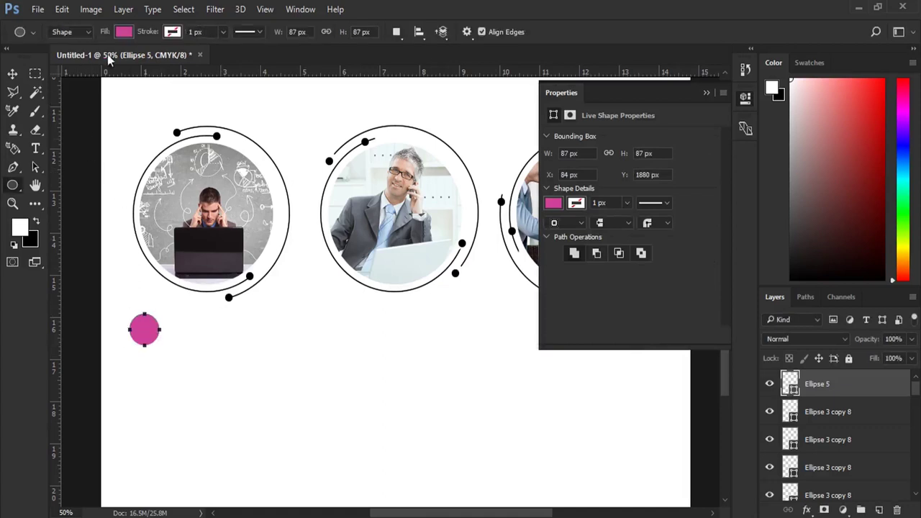
click(129, 31)
click(62, 104)
click(13, 75)
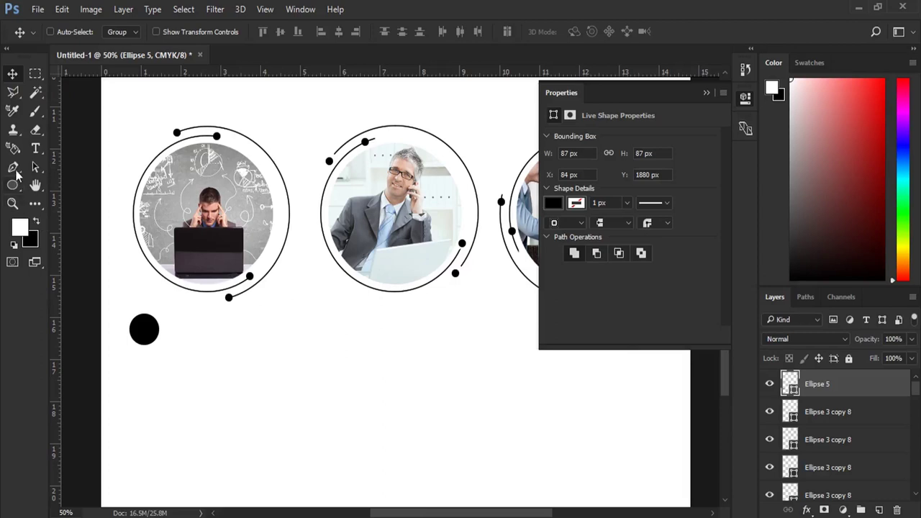
Add a 16 pt '1' text layer and move it into the black circle.
click(35, 148)
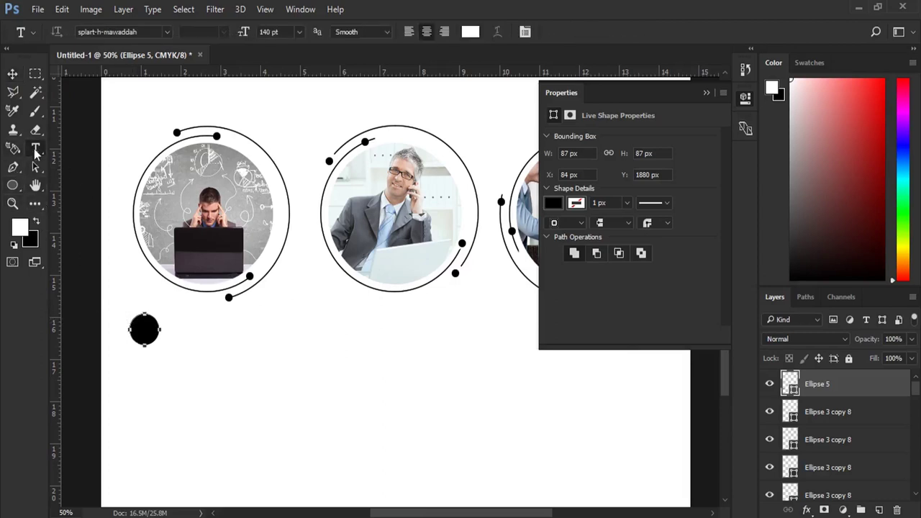
click(190, 333)
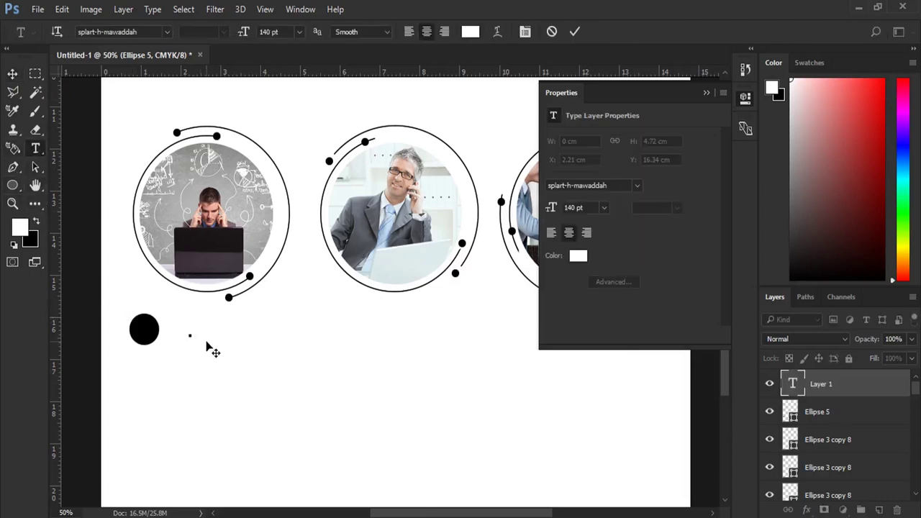
click(297, 32)
click(277, 184)
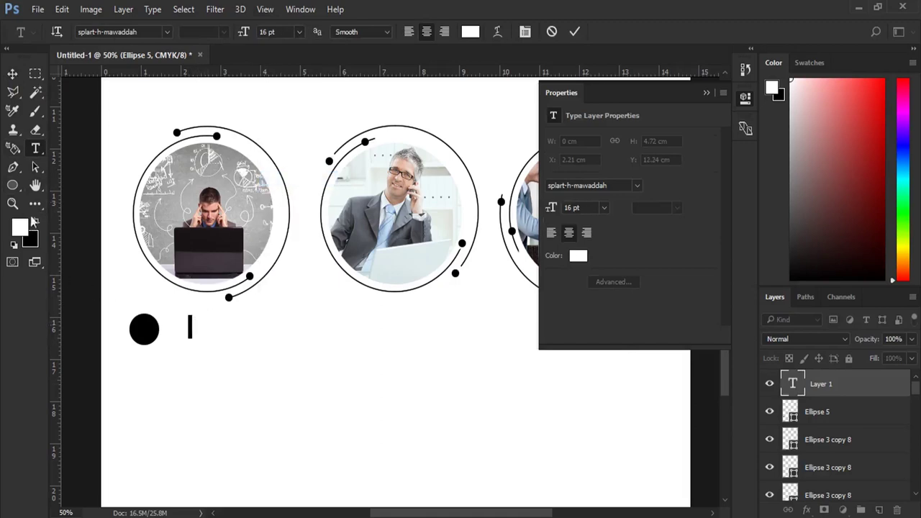
text(1)
key(ctrl+Return)
click(20, 75)
drag(267, 366, 224, 361)
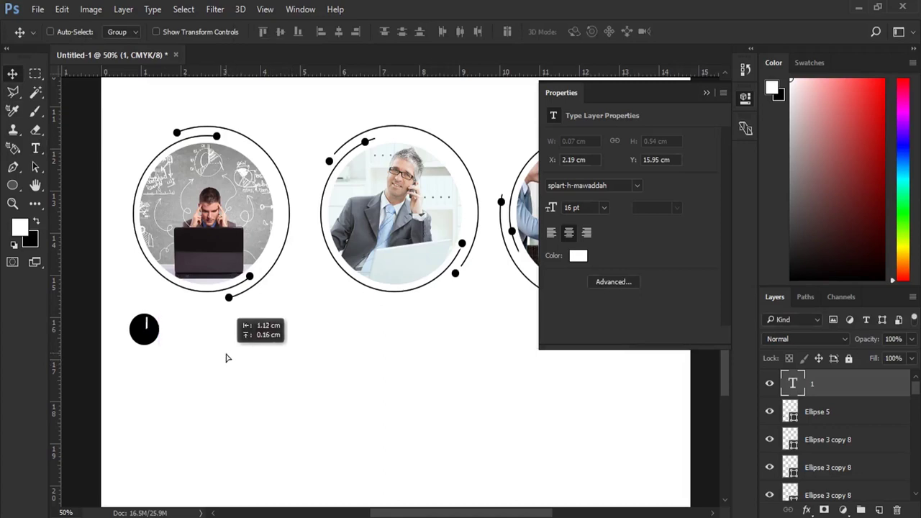
Change the badge number '1' to Arial Bold.
click(36, 150)
click(145, 329)
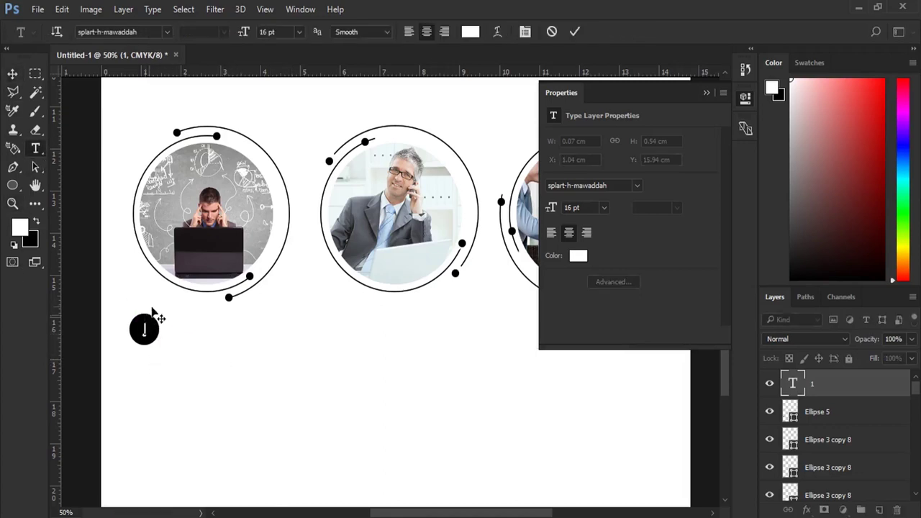
click(141, 32)
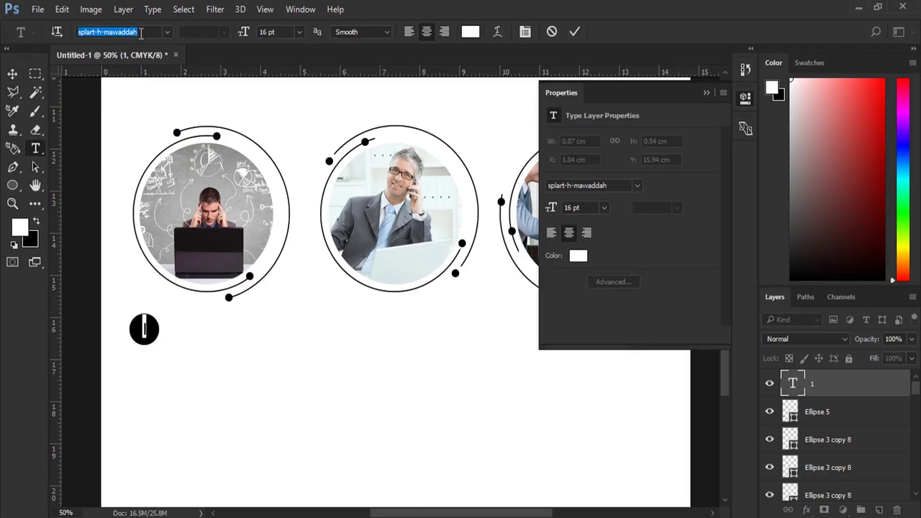
text(a)
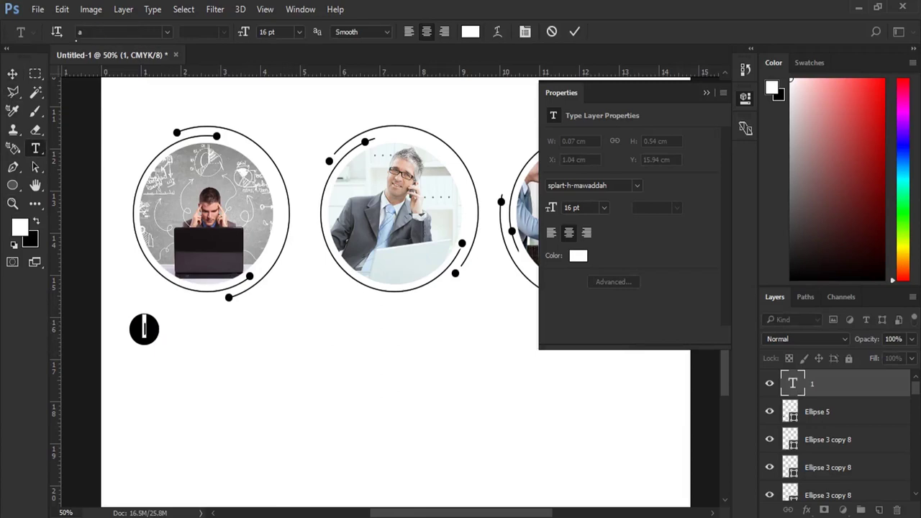
text(ri)
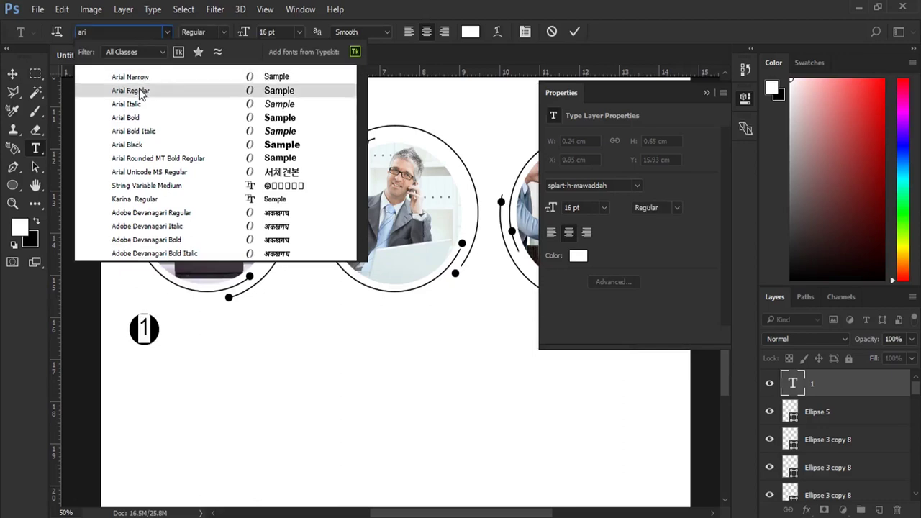
click(132, 117)
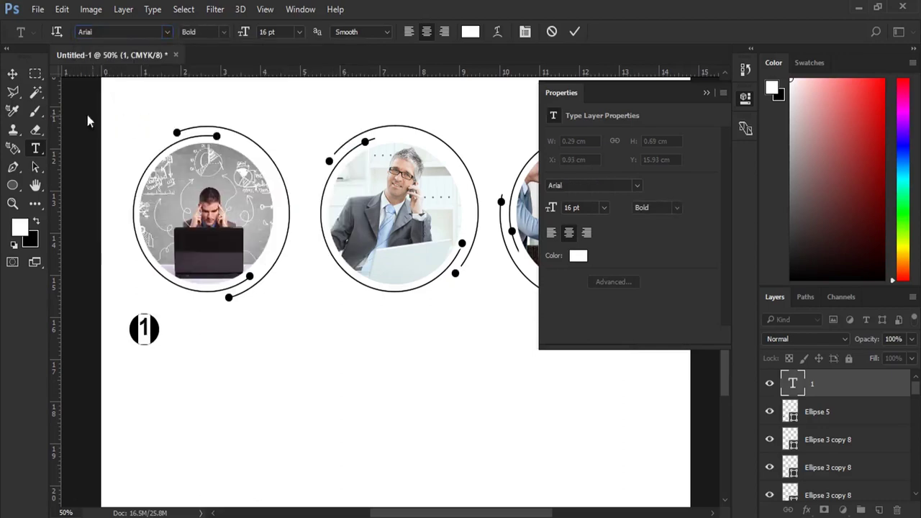
click(15, 76)
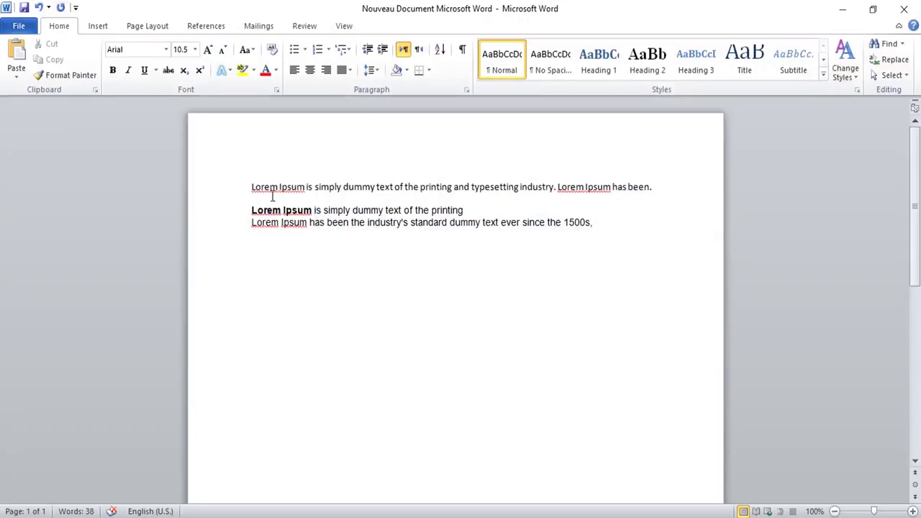
Copy 'Lorem Ipsum is simply dummy' from the Word document.
drag(250, 210, 344, 210)
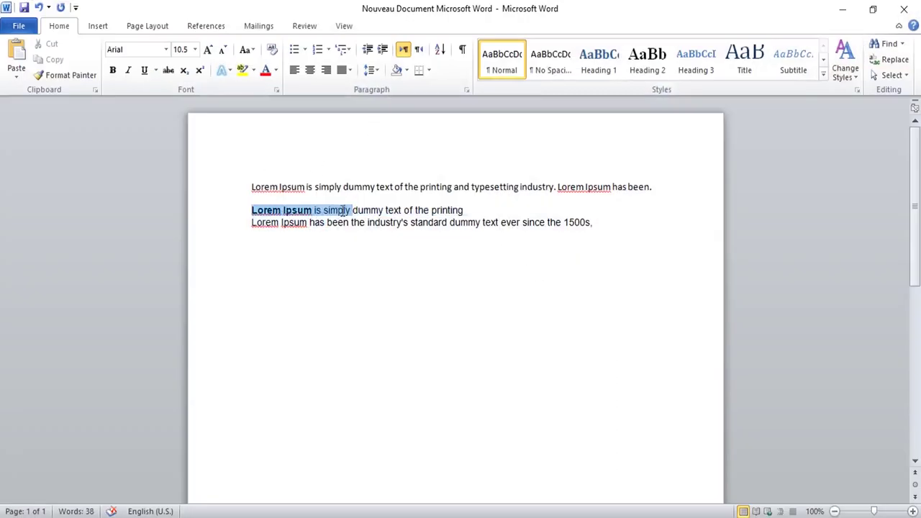
right_click(373, 207)
click(402, 230)
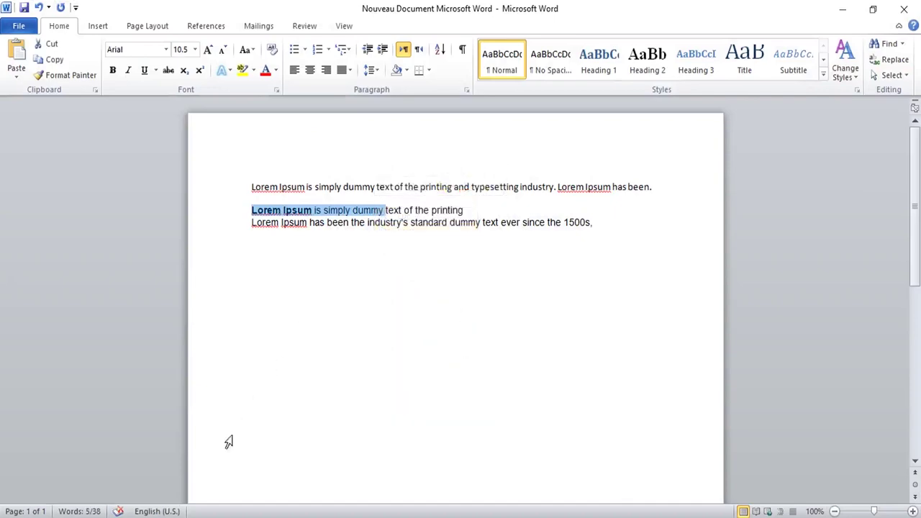
click(36, 148)
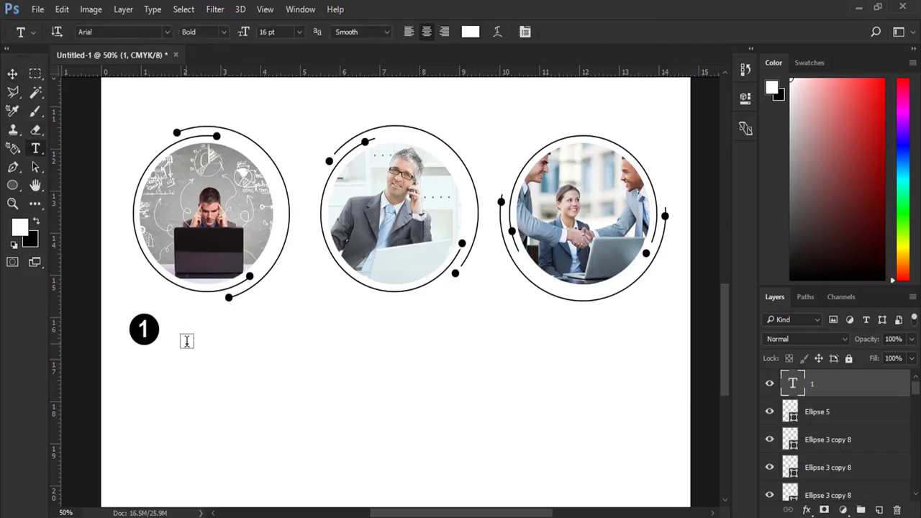
Paste the phrase as a new text layer in black at 7 pt.
click(187, 341)
right_click(187, 344)
click(220, 85)
drag(186, 395, 329, 390)
click(307, 331)
key(ctrl+a)
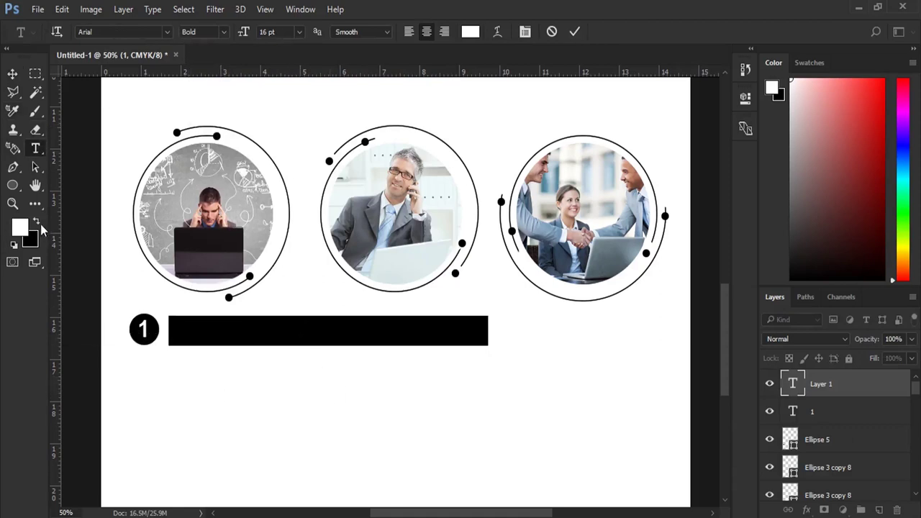
click(37, 222)
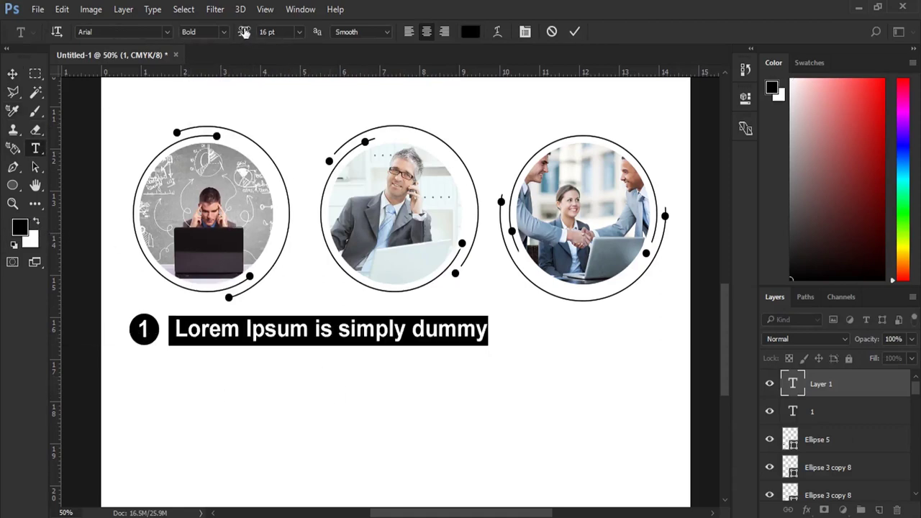
drag(245, 33, 242, 33)
Move the phrase beside the 1 badge and scale it to about 133%.
click(12, 74)
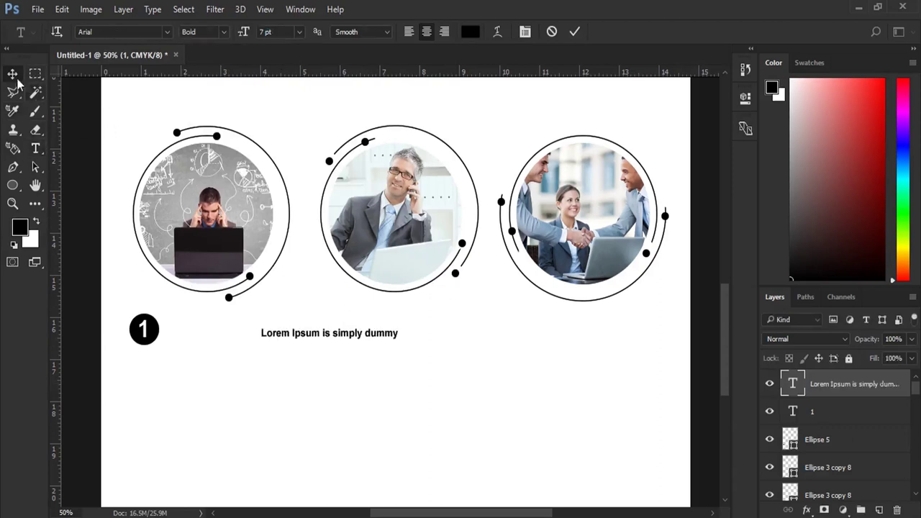
drag(324, 348, 230, 340)
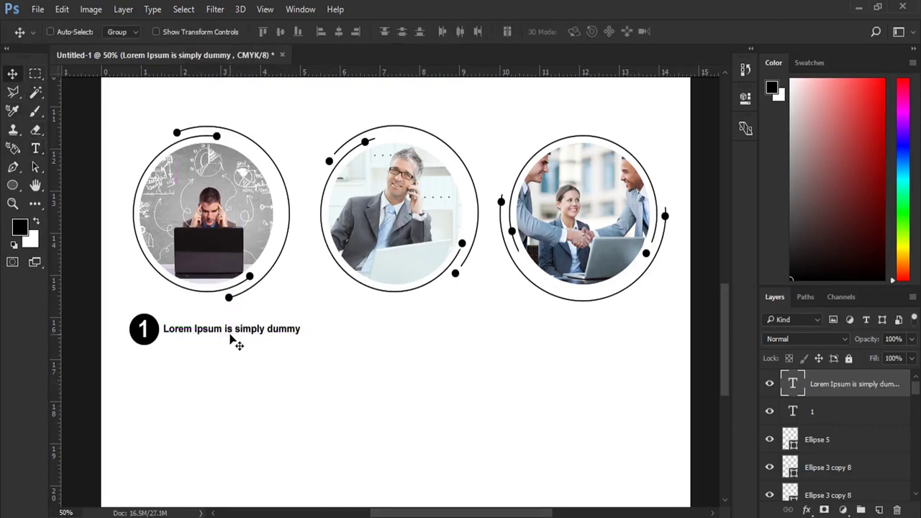
key(ctrl+t)
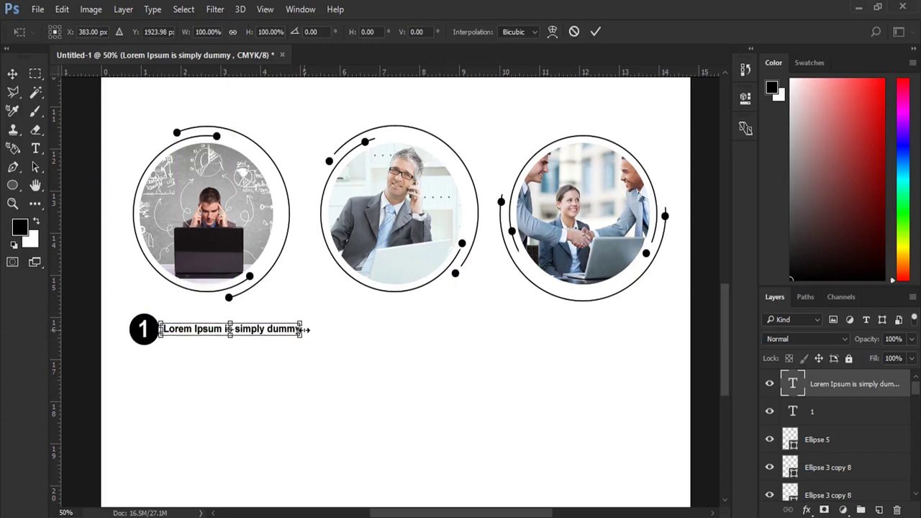
drag(338, 309, 348, 307)
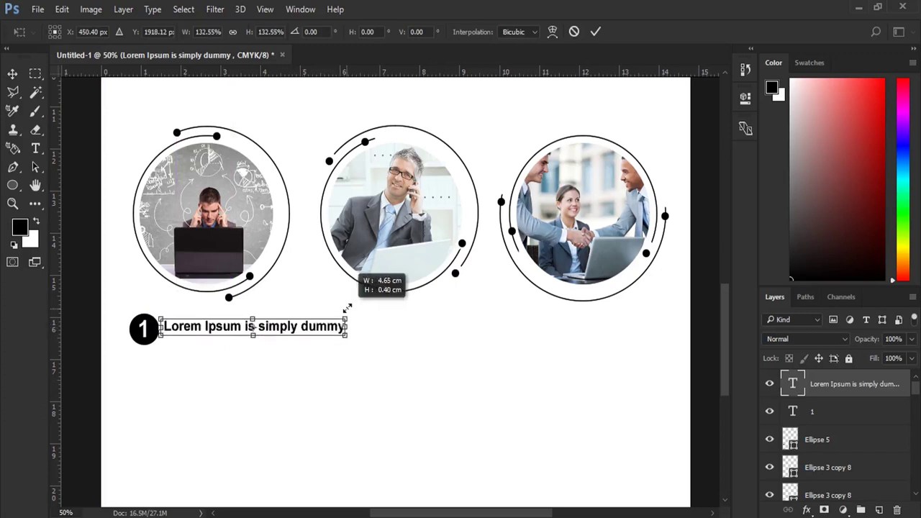
key(Return)
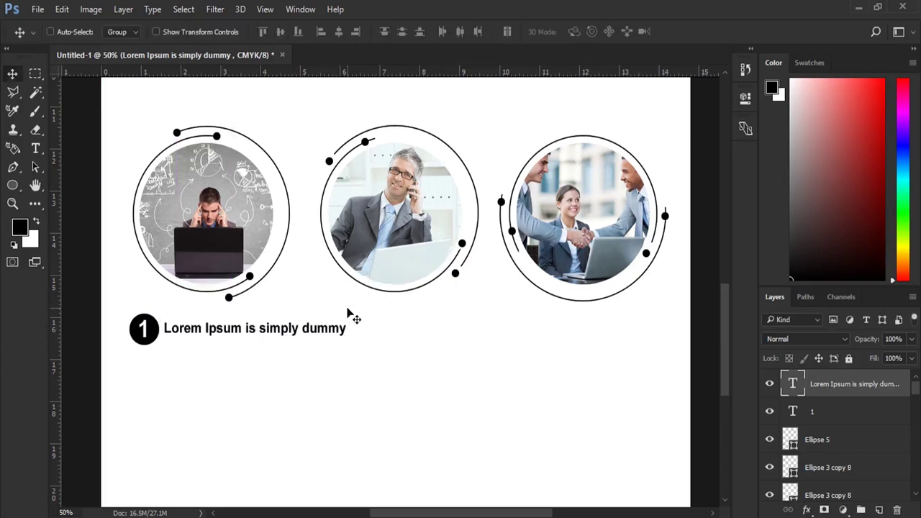
click(35, 148)
Break the phrase after 'Ipsum', left-align it, and move it closer to the badge.
click(246, 328)
key(Return)
double_click(257, 328)
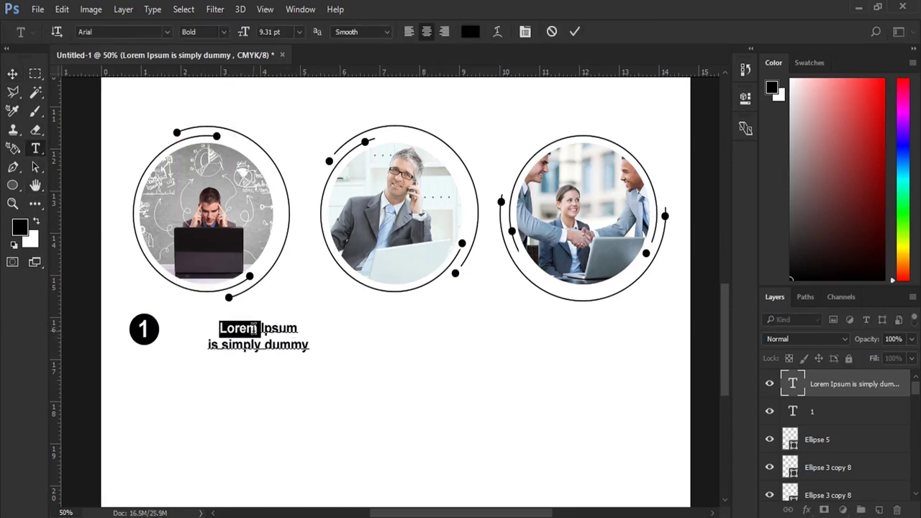
key(ctrl+a)
click(407, 32)
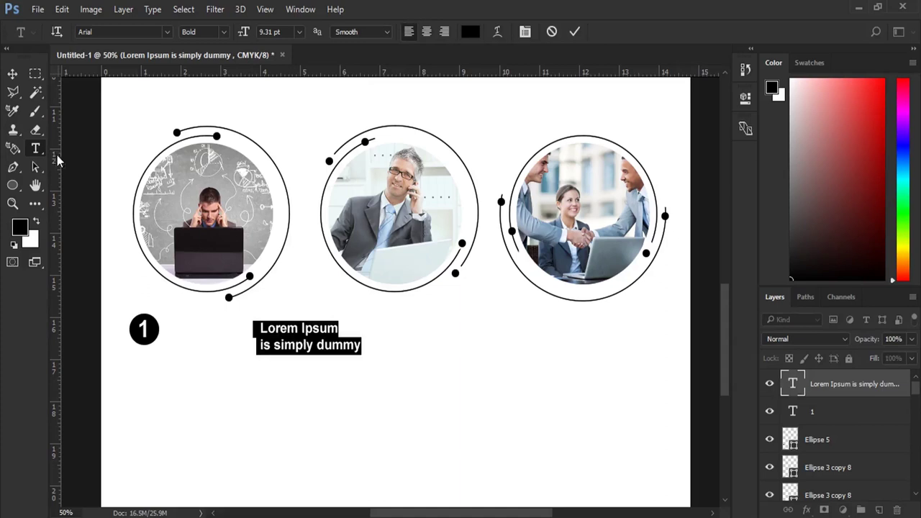
click(524, 33)
click(633, 159)
click(589, 159)
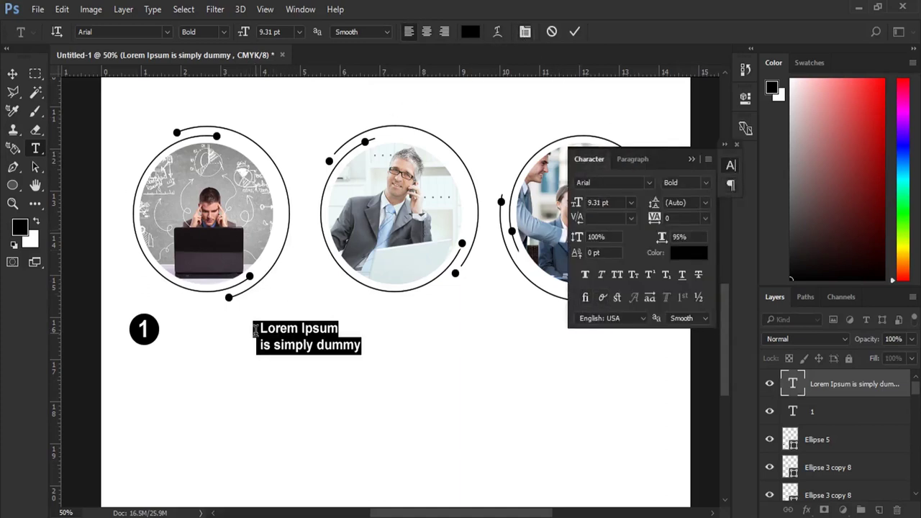
mouse_move(279, 330)
mouse_down()
mouse_move(195, 323)
mouse_move(215, 303)
mouse_up()
click(35, 148)
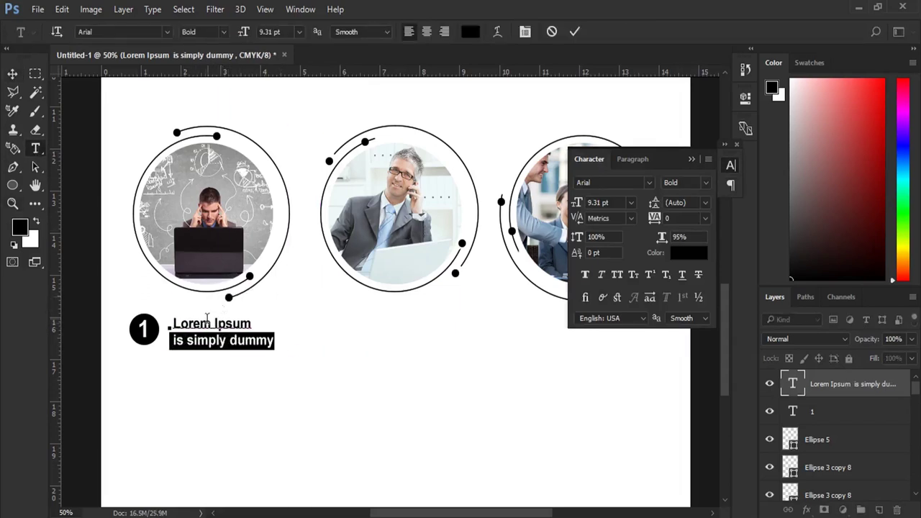
Make the 'Lorem Ipsum' line Arial Black and the 'is simply dummy' line blue.
triple_click(209, 323)
click(204, 31)
click(211, 105)
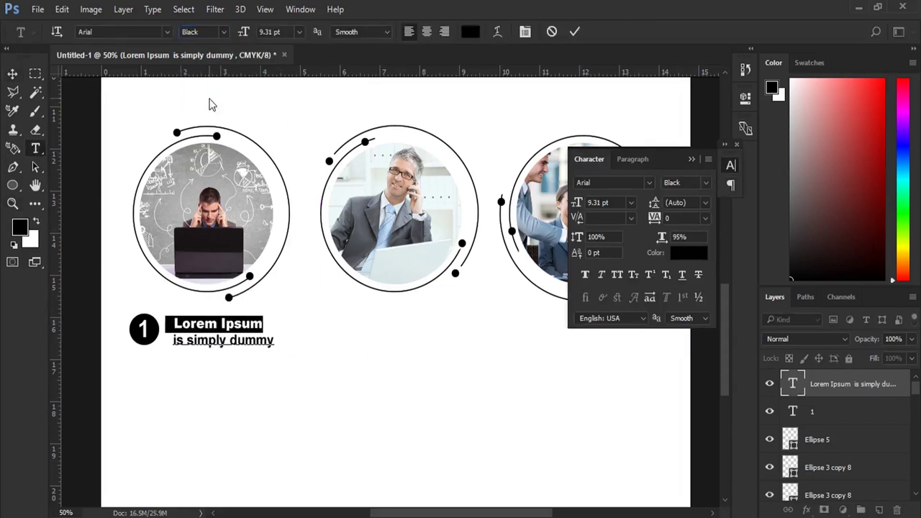
triple_click(225, 339)
click(20, 229)
click(719, 181)
click(678, 156)
key(Return)
key(ctrl+Return)
key(v)
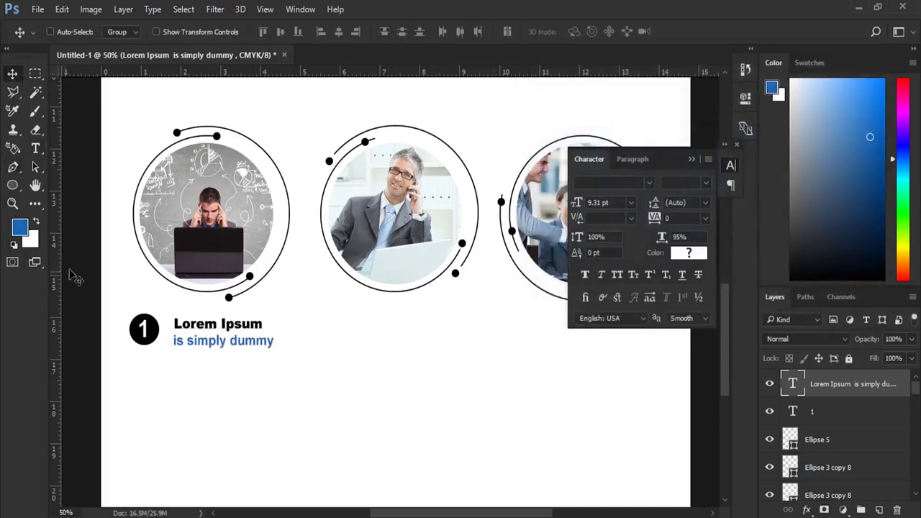
scroll(157, 317, down, 1)
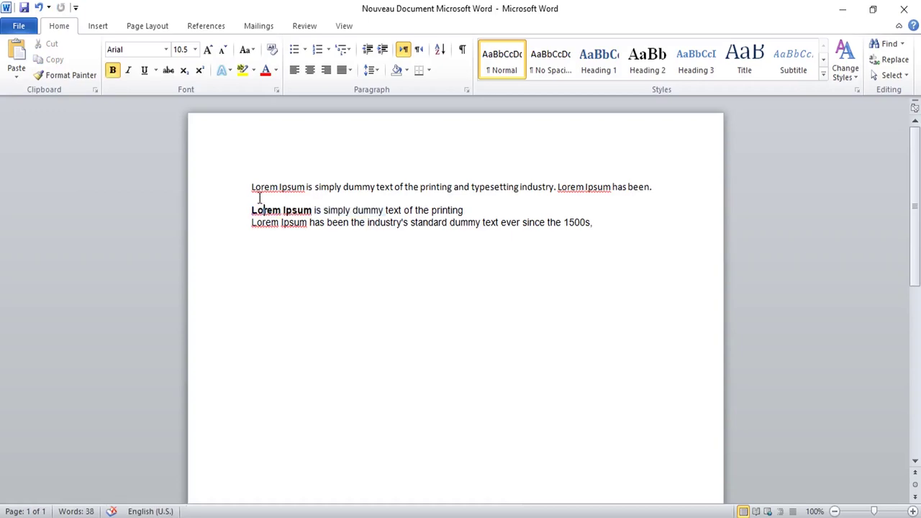
Copy the first Word paragraph and paste it into a text box under the 1 heading.
drag(252, 187, 651, 188)
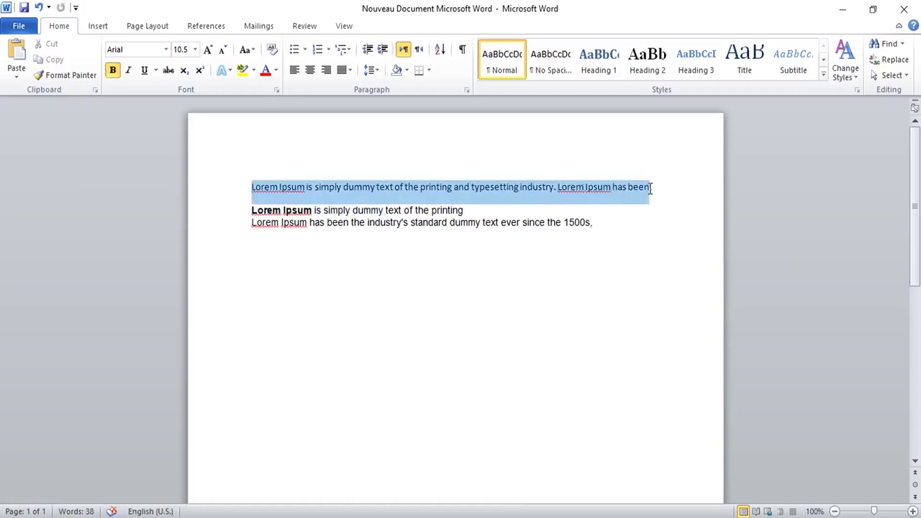
right_click(623, 186)
click(648, 211)
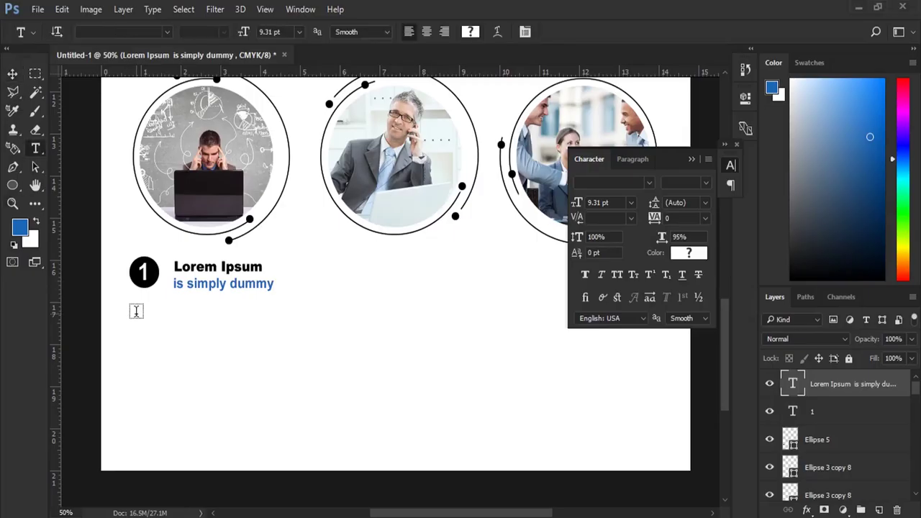
drag(132, 312, 303, 395)
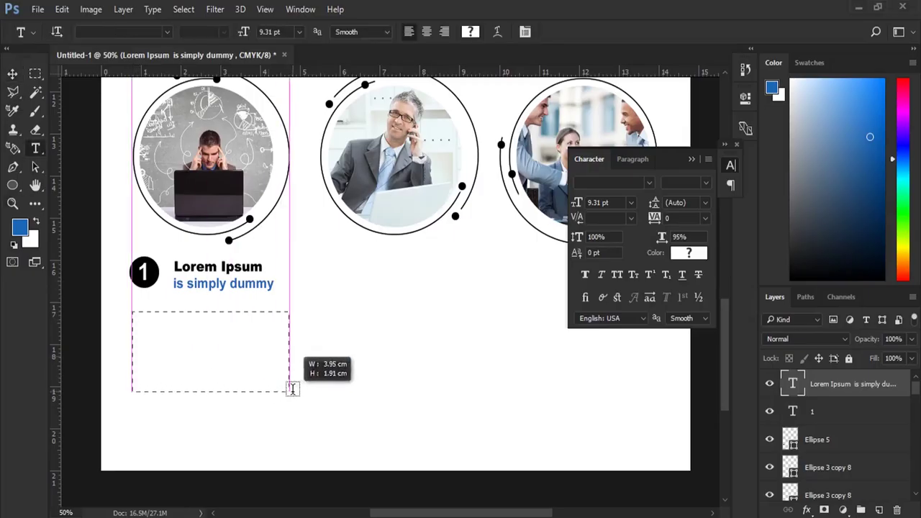
right_click(257, 329)
click(298, 82)
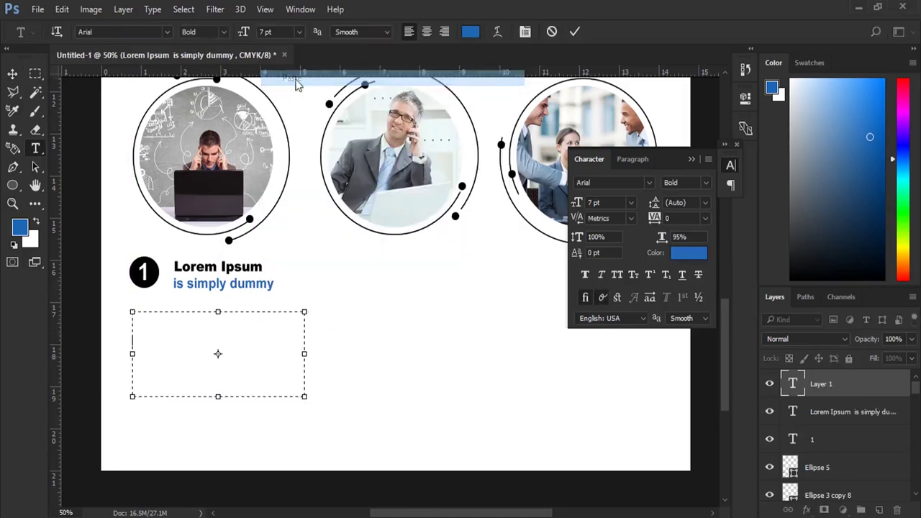
Set the pasted paragraph to Arial Regular in default black.
triple_click(162, 315)
key(ctrl+a)
click(205, 32)
click(207, 60)
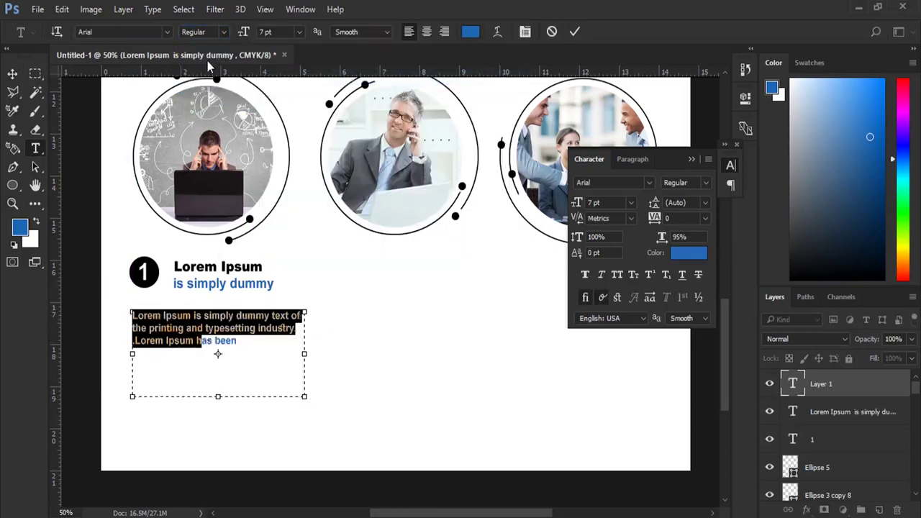
click(15, 246)
Paste the paragraph a second time after 'been', commit, and nudge the box up.
click(227, 341)
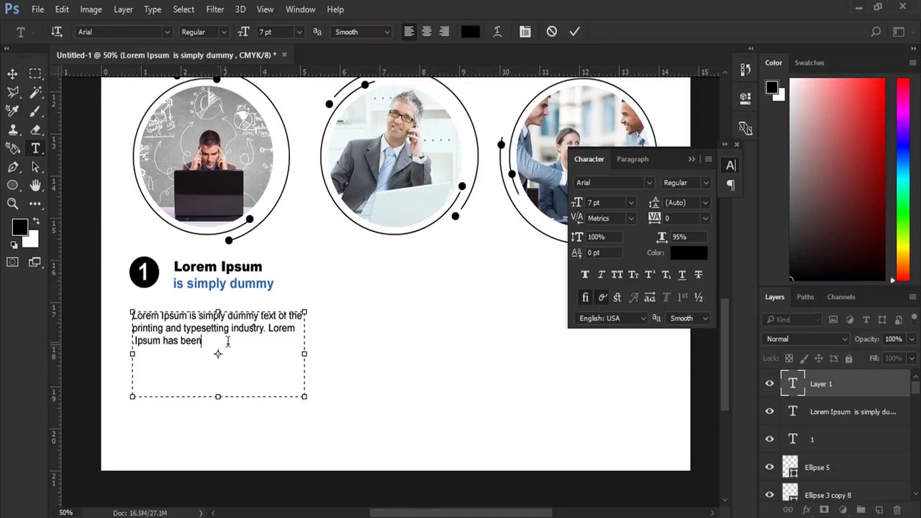
key(Return)
key(ctrl+v)
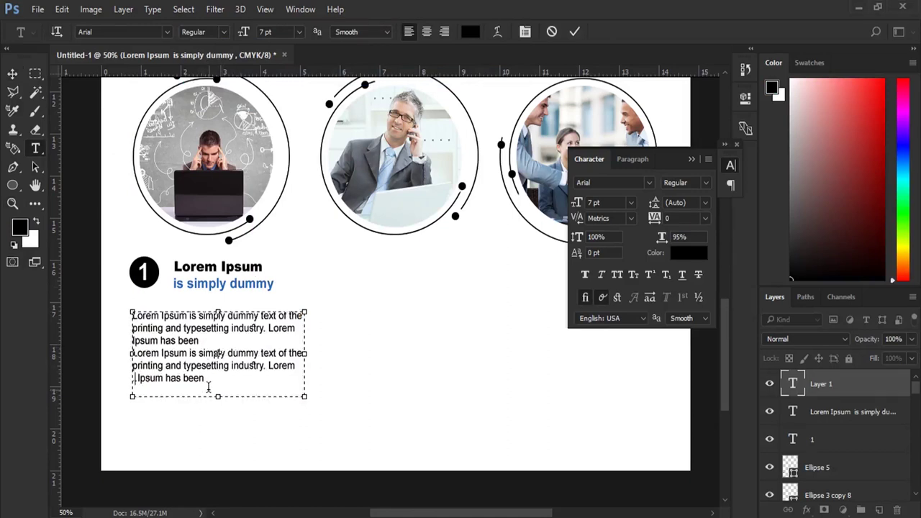
drag(209, 387, 132, 315)
click(138, 381)
click(12, 74)
key(Up)
key(Up)
key(Up)
key(Up)
key(Up)
key(Up)
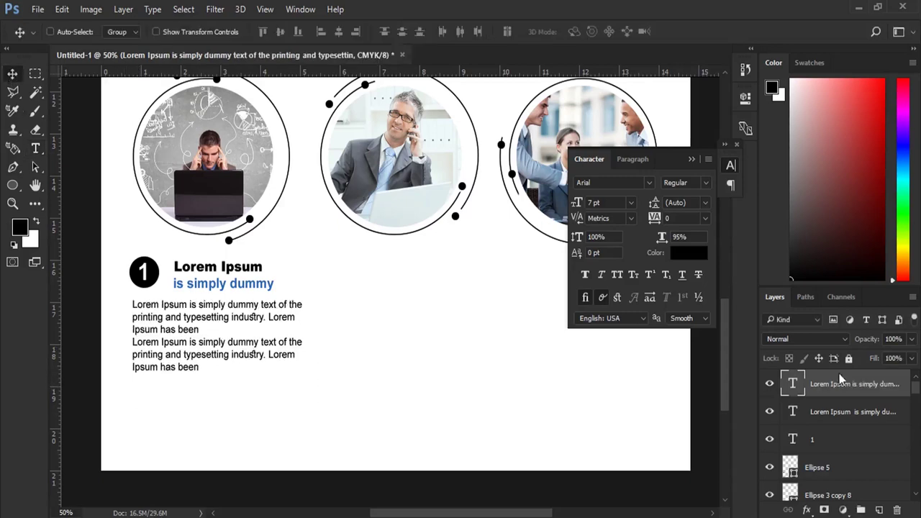
Nudge the first column's heading and badge up and select the badge, number, heading and paragraph layers.
right_click(251, 267)
click(288, 275)
key(Up)
key(Up)
key(Up)
key(Up)
key(Up)
key(Up)
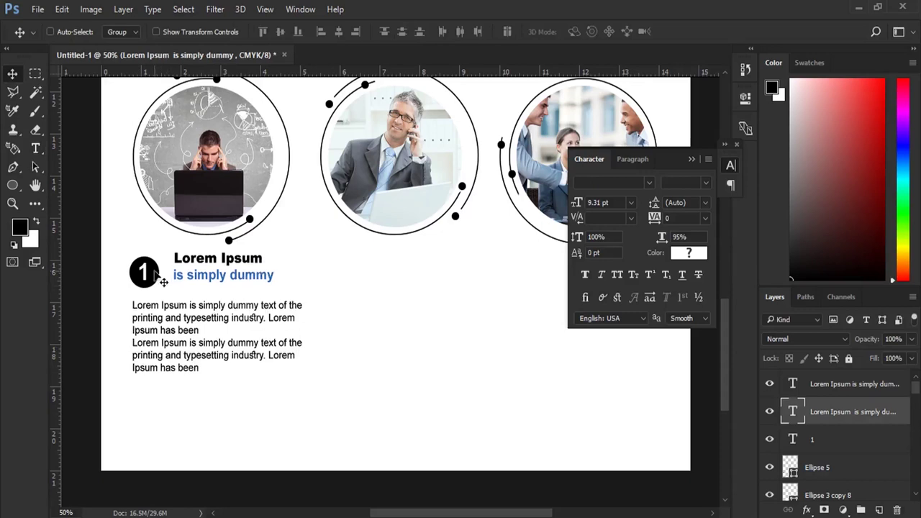
click(820, 467)
shift+click(820, 439)
key(Up)
key(Up)
key(Up)
key(Up)
key(Up)
key(Up)
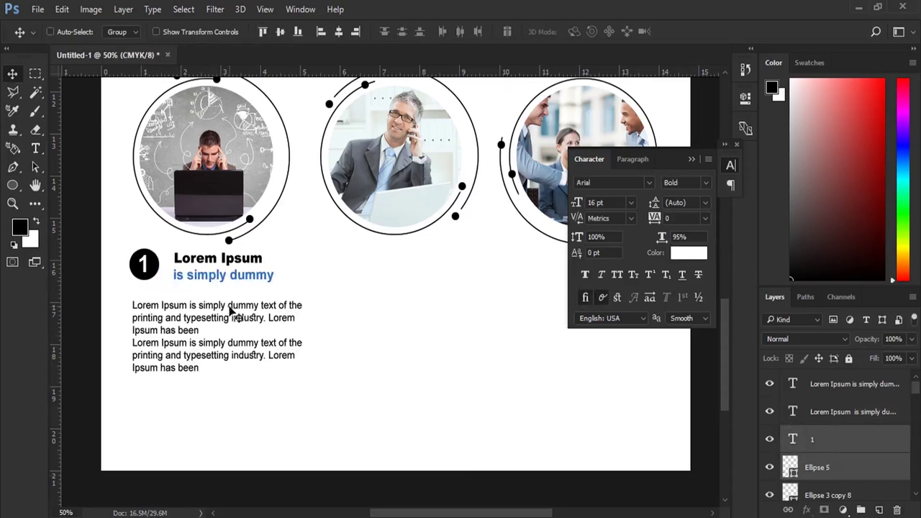
right_click(230, 311)
click(251, 319)
key(Up)
key(Up)
key(Up)
key(Up)
key(Up)
key(Up)
ctrl+click(859, 420)
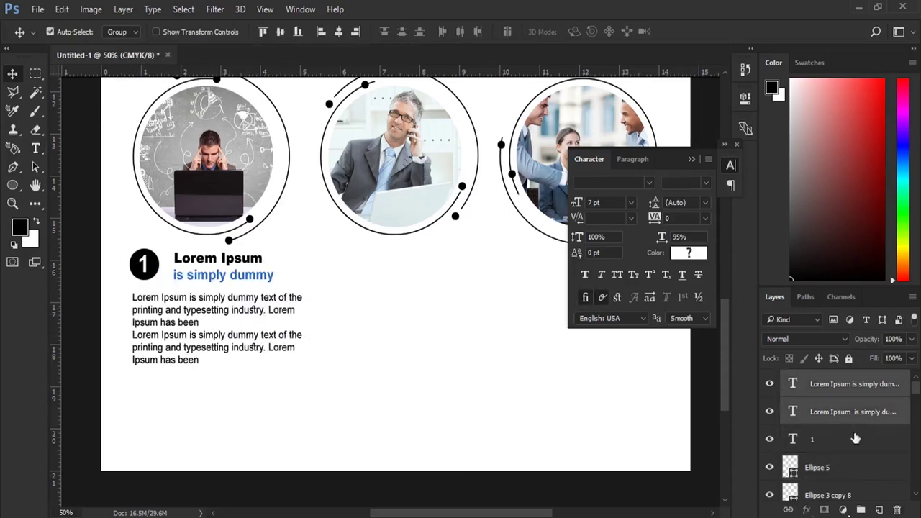
ctrl+click(854, 438)
scroll(840, 476, down, 1)
Duplicate the numbered text group under the middle and third photos.
alt+drag(221, 302, 417, 302)
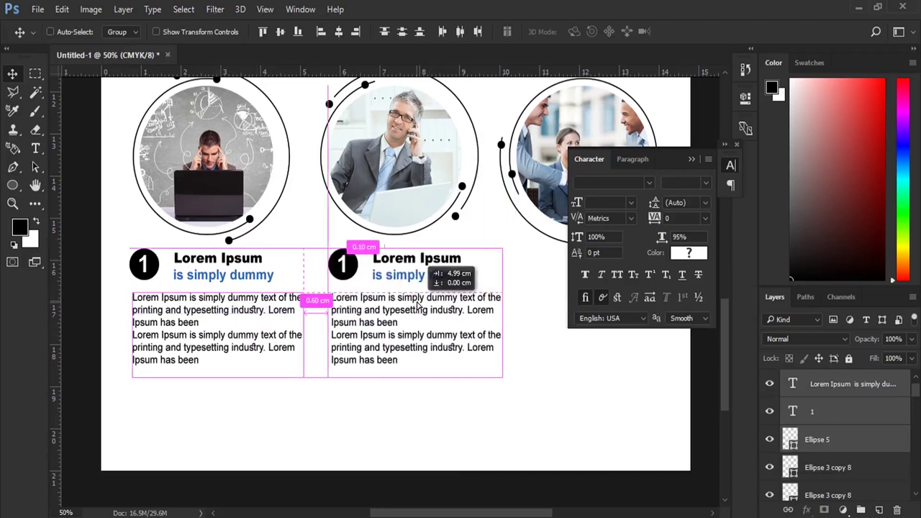
mouse_move(413, 359)
mouse_down()
mouse_move(322, 359)
mouse_move(502, 359)
mouse_up()
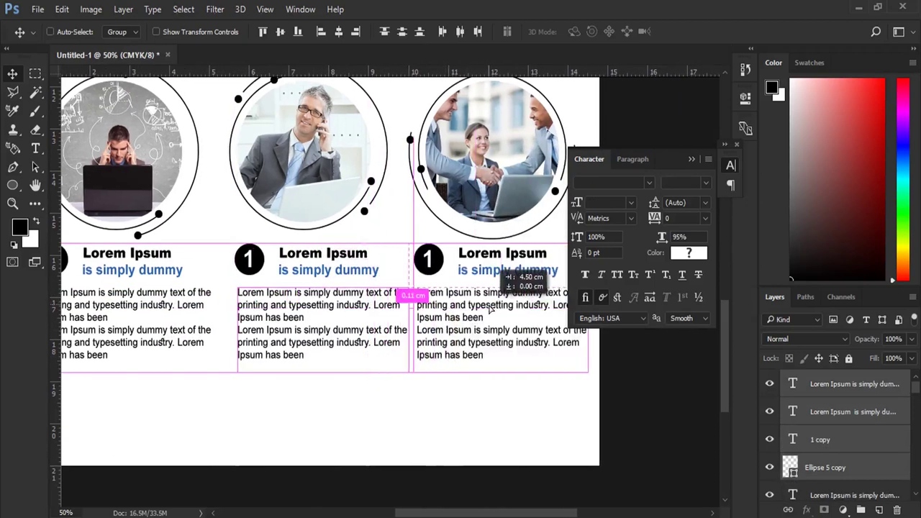
scroll(854, 416, down, 3)
scroll(849, 417, down, 1)
scroll(842, 420, down, 1)
scroll(827, 423, down, 4)
Scale the selected text groups down to about 95%.
shift+click(824, 423)
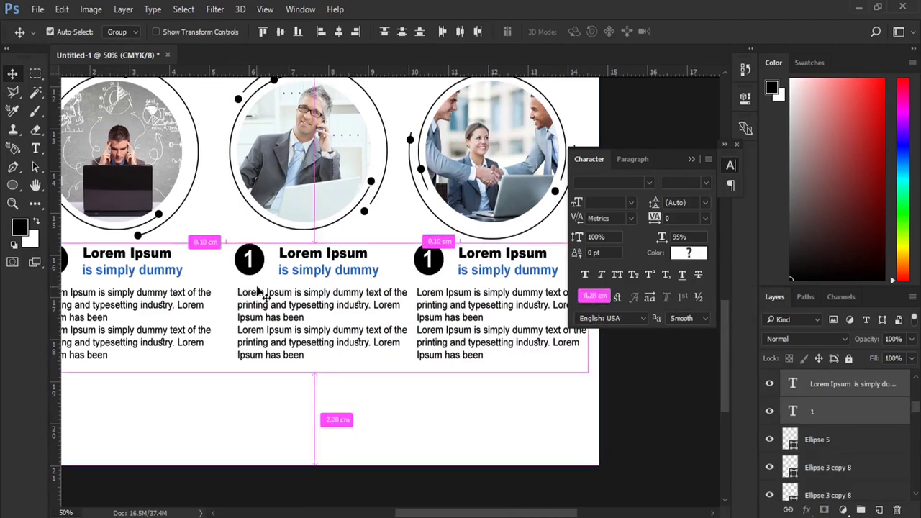
key(ctrl+t)
click(691, 159)
drag(590, 241, 574, 248)
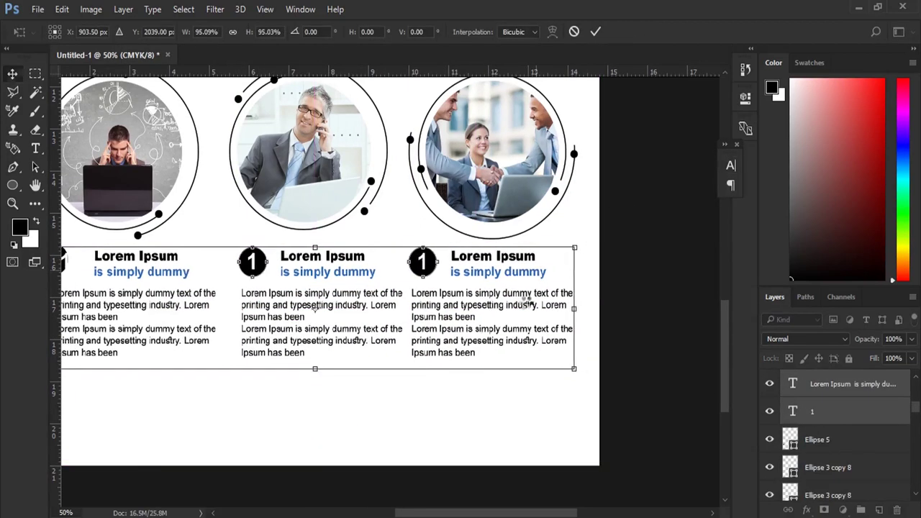
key(Return)
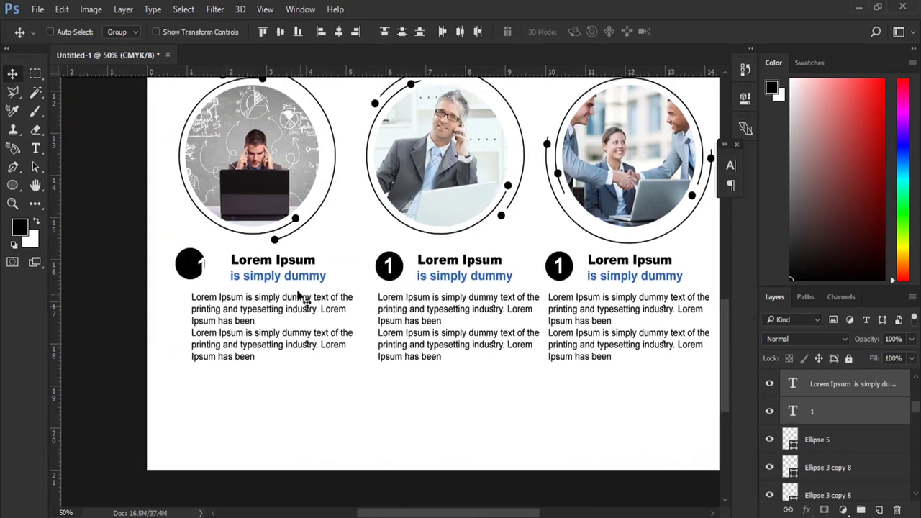
Shift-nudge the first column's body text and heading, and the second badge, left.
ctrl+click(244, 308)
key(shift+Left)
key(shift+Left)
key(shift+Left)
ctrl+click(273, 267)
key(shift+Left)
key(shift+Left)
key(shift+Left)
right_click(397, 270)
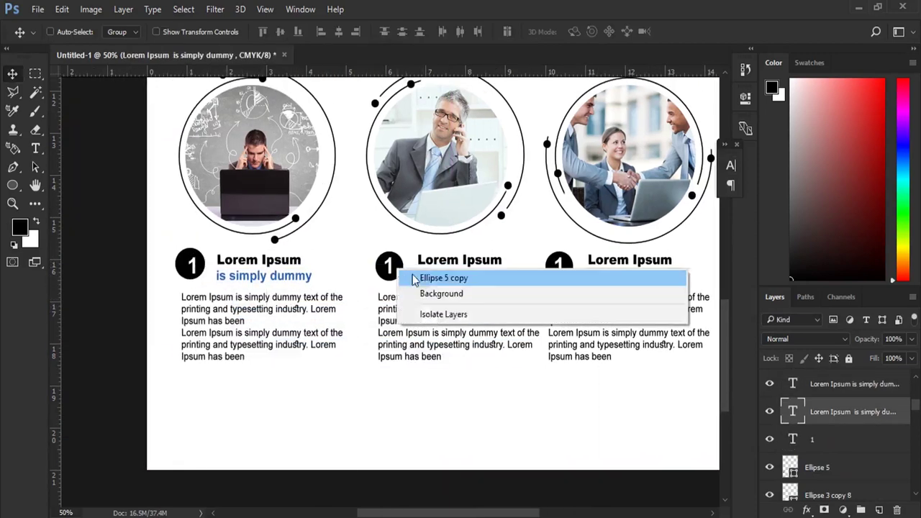
click(431, 278)
shift+click(780, 385)
key(shift+Left)
key(shift+Left)
key(shift+Left)
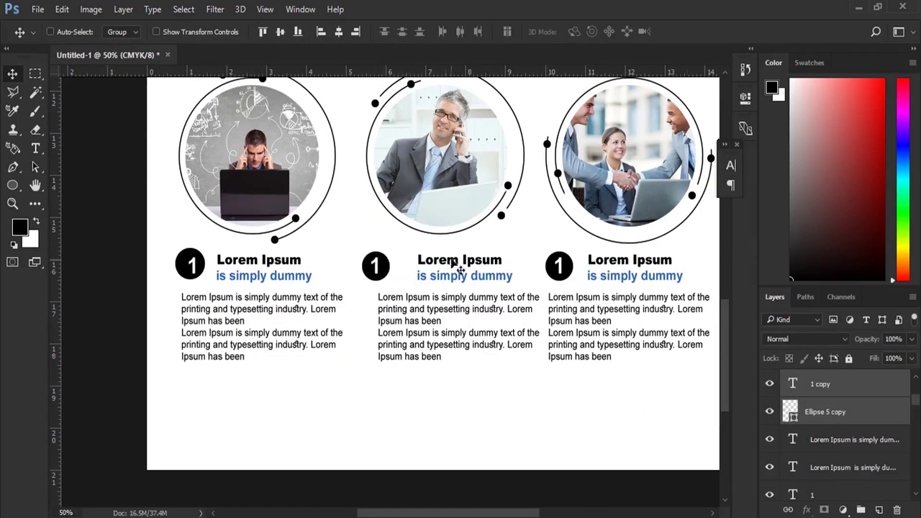
Shift-nudge the second column's heading and body text left to align them.
right_click(451, 259)
click(504, 268)
key(shift+Left)
key(shift+Left)
key(shift+Left)
right_click(436, 297)
click(490, 308)
key(shift+Left)
key(shift+Left)
key(shift+Left)
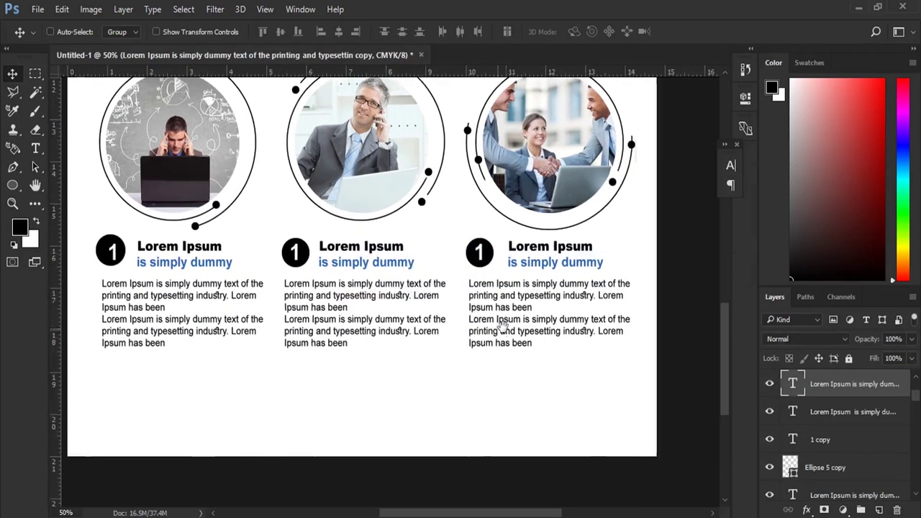
drag(504, 323, 547, 364)
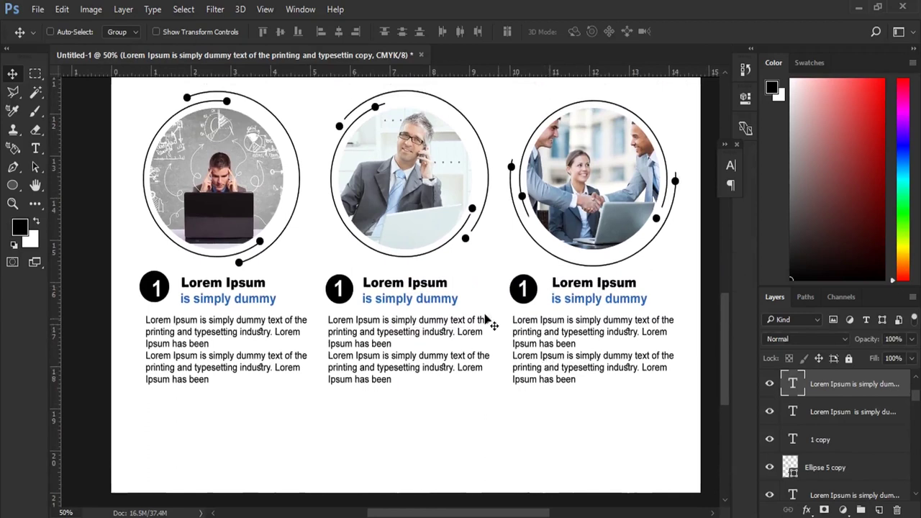
scroll(489, 321, up, 3)
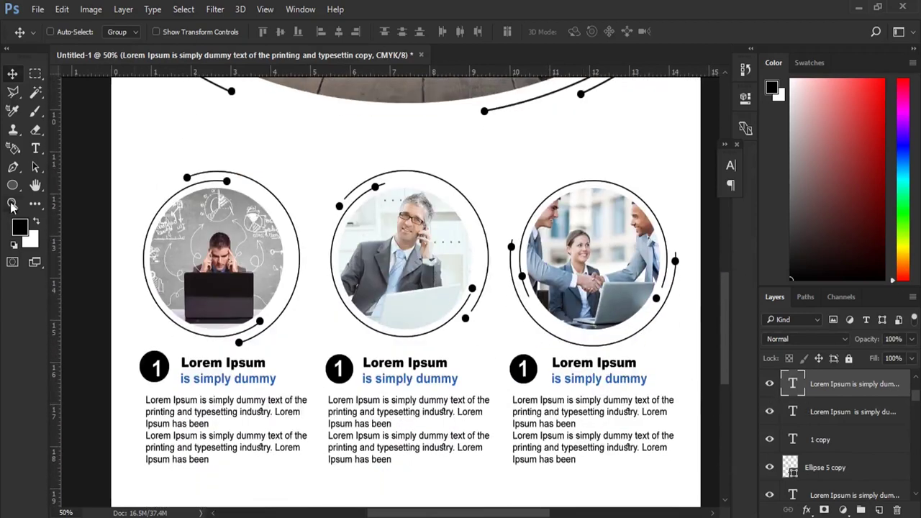
Zoom out on the flyer and scroll the Layers panel to the column layers.
click(12, 205)
alt+click(473, 147)
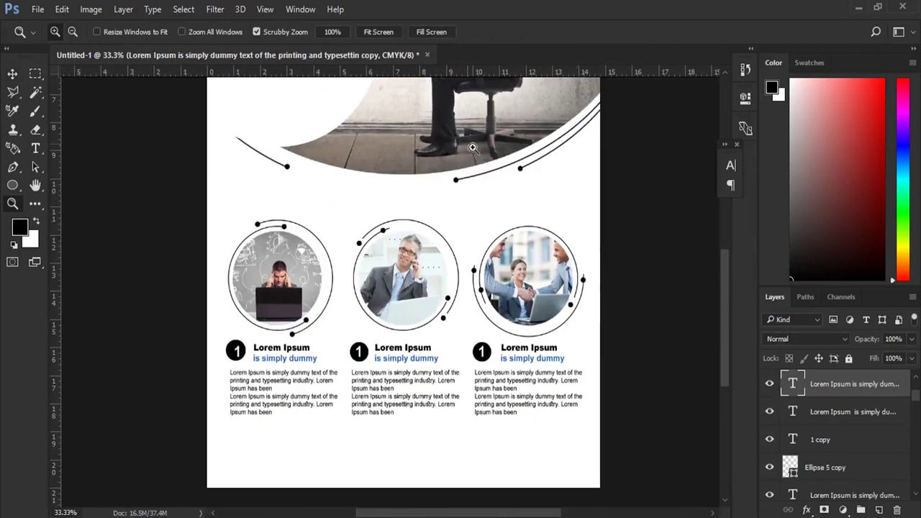
scroll(827, 385, down, 2)
scroll(856, 385, down, 2)
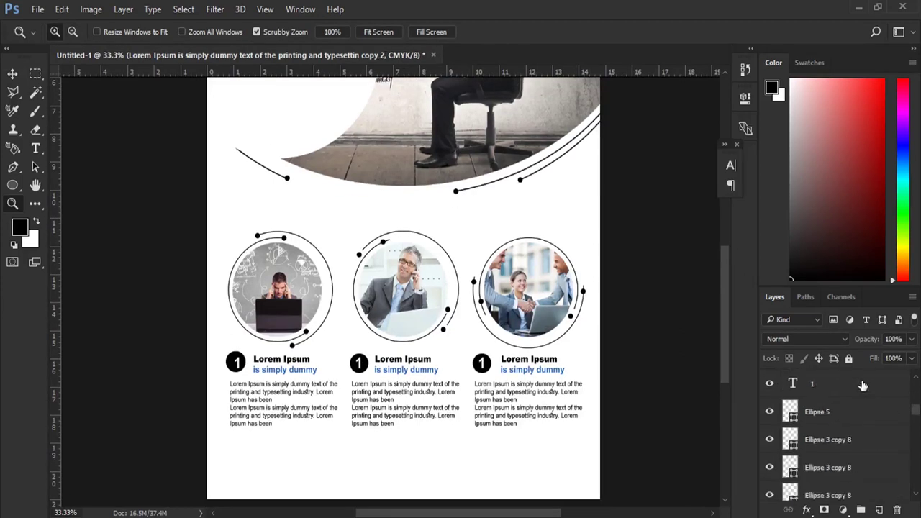
scroll(862, 386, down, 2)
scroll(861, 386, down, 1)
click(770, 420)
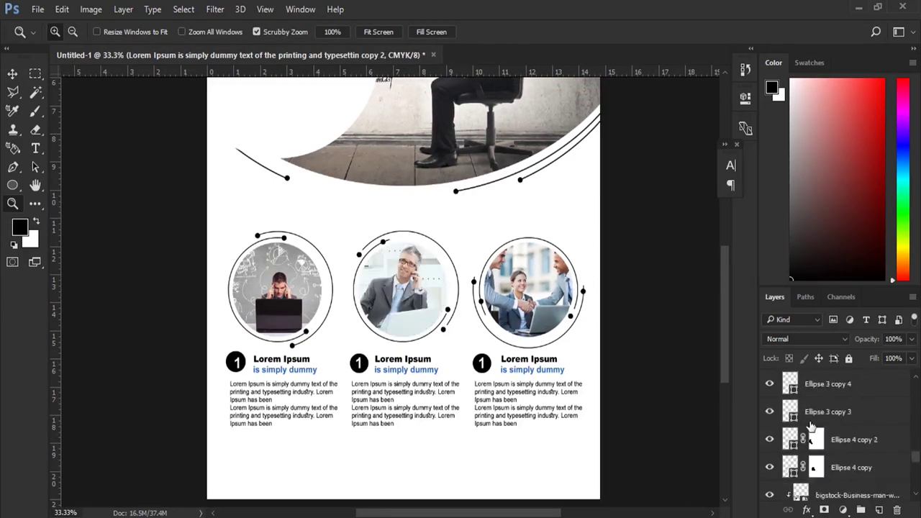
scroll(815, 439, down, 2)
Select all photo circle and text column layers and shift-nudge them up toward the header.
shift+click(815, 438)
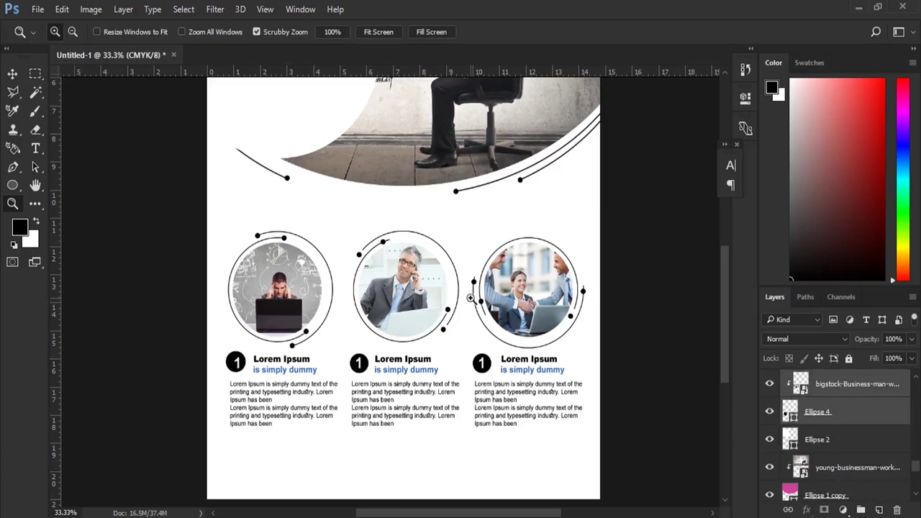
key(v)
key(shift+Up)
key(shift+Up)
key(shift+Up)
key(shift+Up)
key(shift+Up)
key(shift+Up)
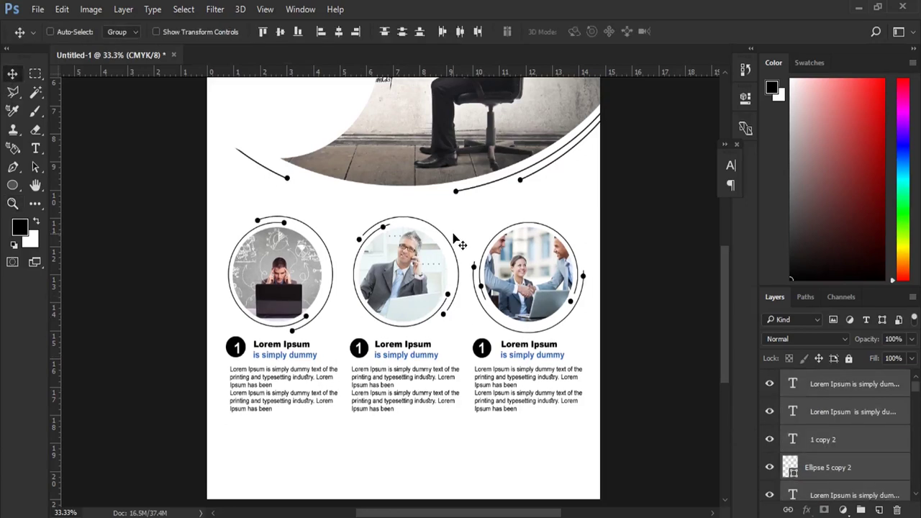
scroll(454, 240, up, 5)
scroll(454, 240, down, 3)
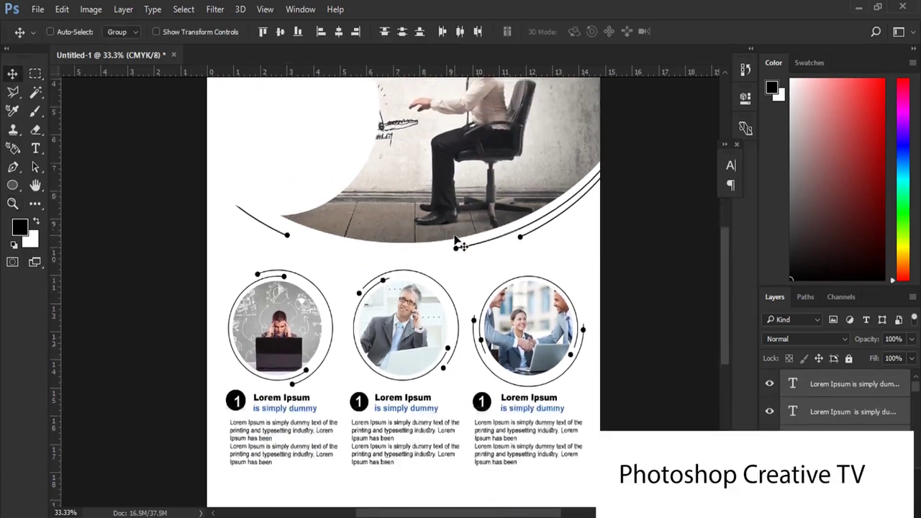
scroll(454, 243, down, 3)
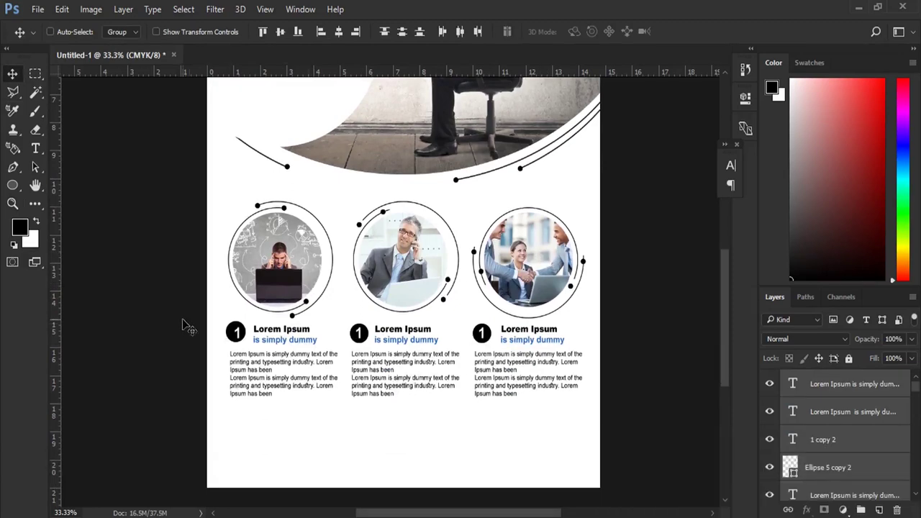
right_click(12, 185)
click(72, 180)
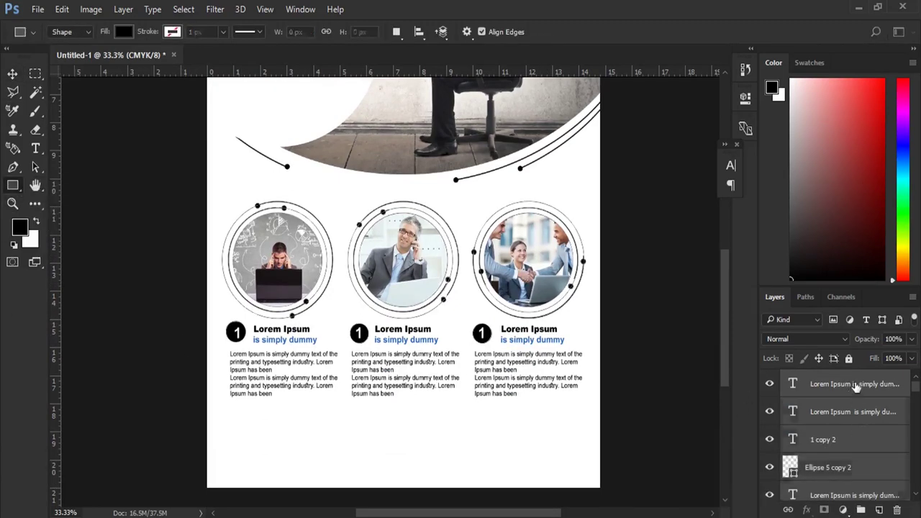
Create a new empty layer and zoom in on the lower part of the flyer.
key(ctrl+shift+alt+n)
key(z)
click(425, 444)
scroll(438, 399, down, 2)
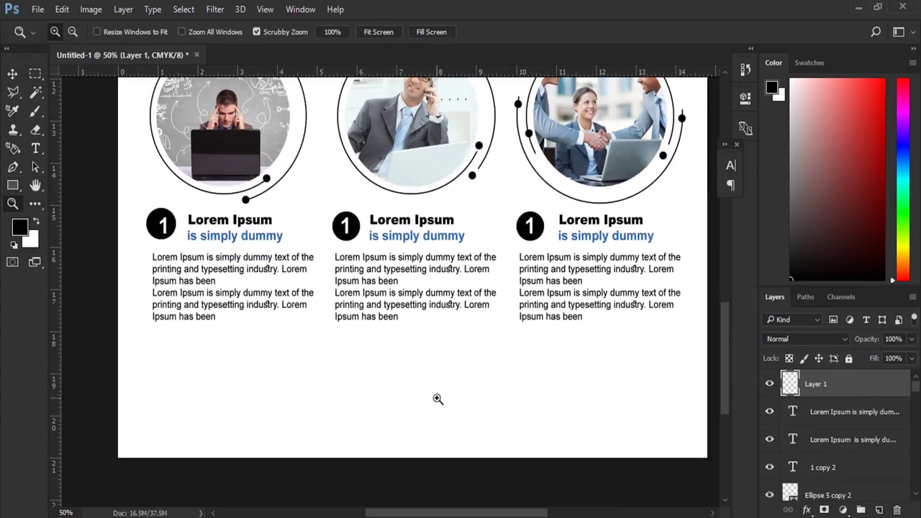
alt+click(474, 372)
scroll(446, 362, right, 1)
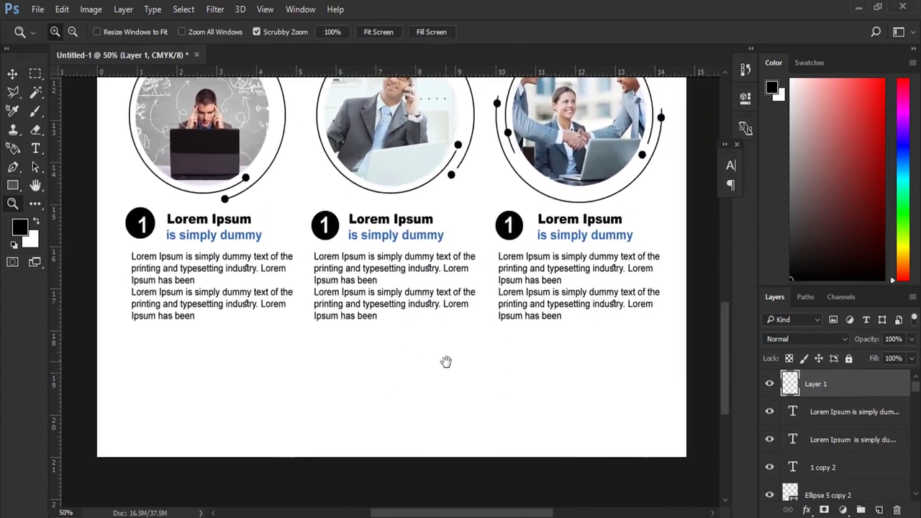
Draw a 1518 × 4 px black line across the page bottom, then select the first number's layer.
key(u)
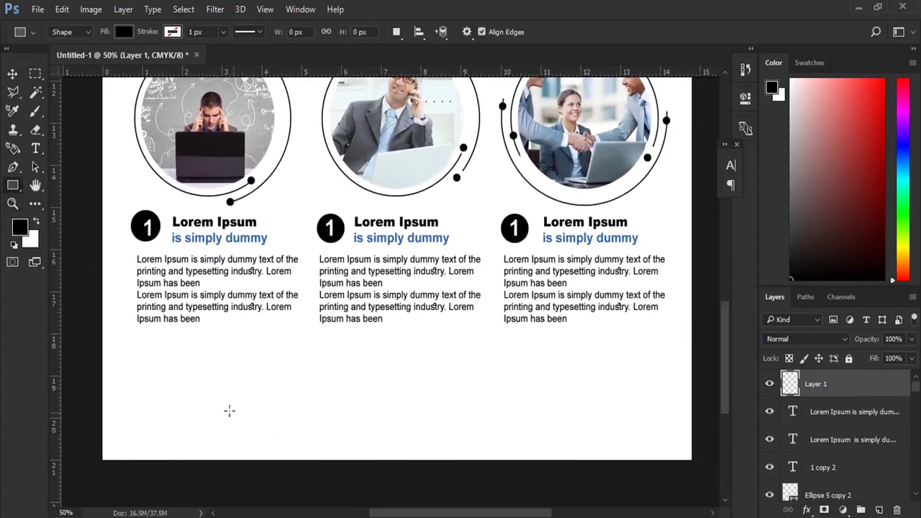
drag(143, 392, 653, 394)
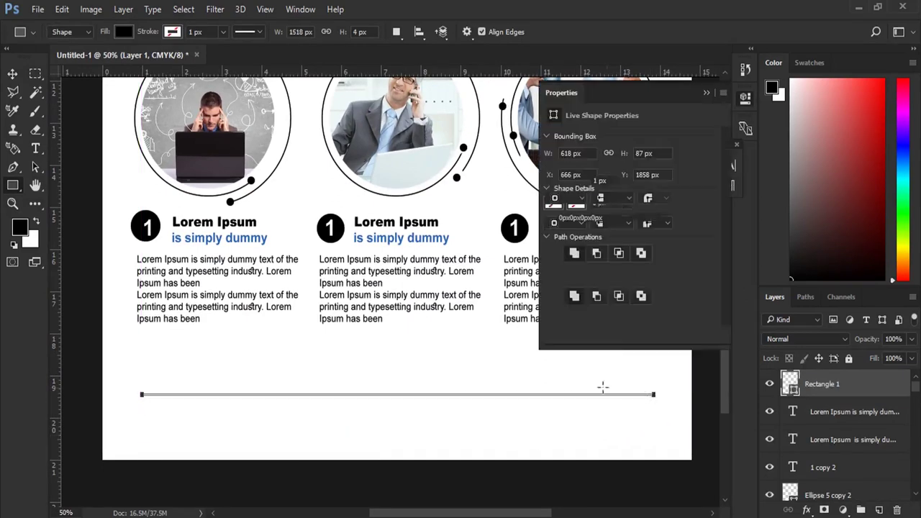
click(705, 93)
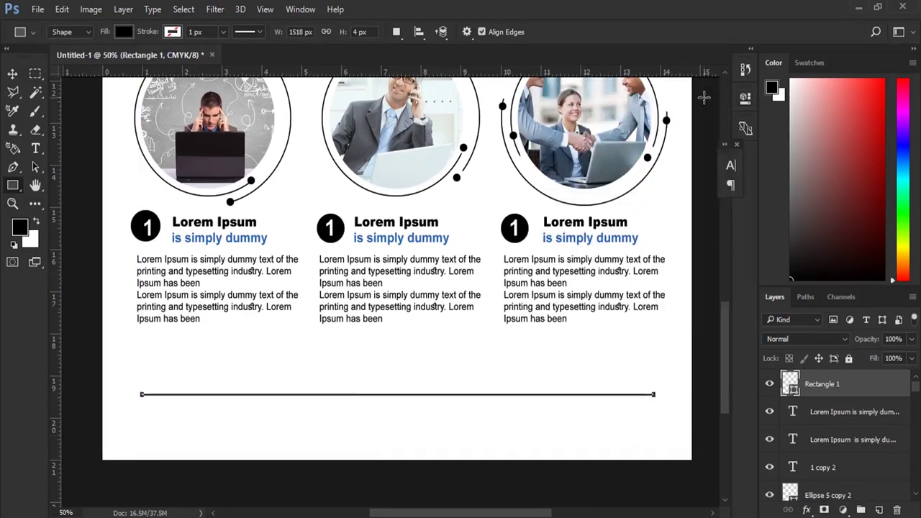
click(12, 74)
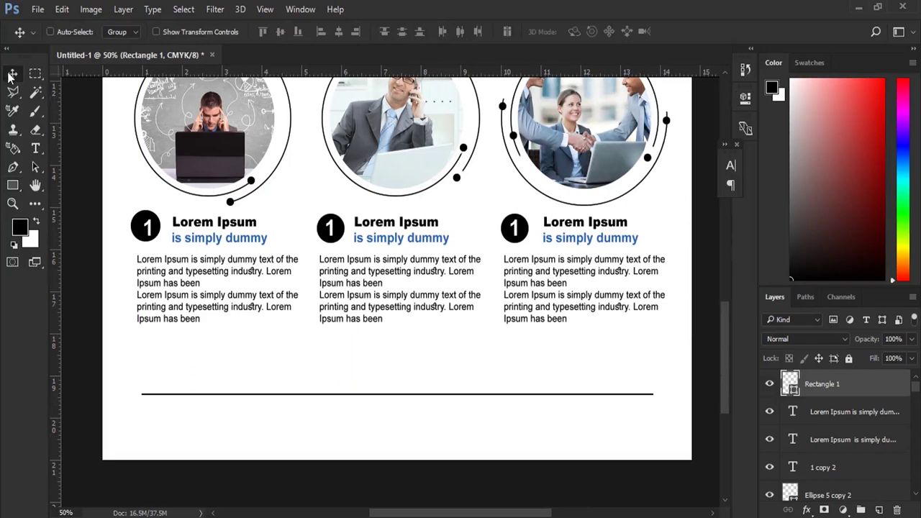
right_click(148, 229)
click(166, 237)
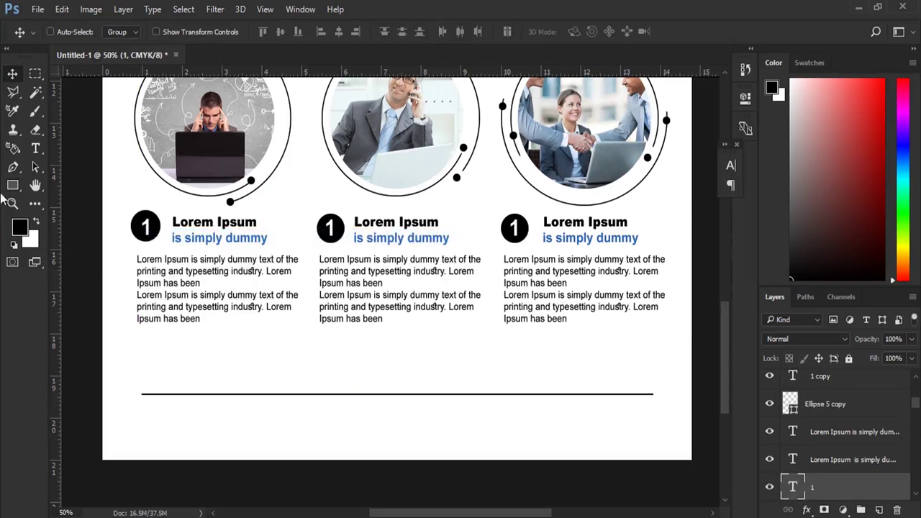
Change the middle and right badge numbers from 1 to 2 and 3.
click(35, 148)
click(331, 227)
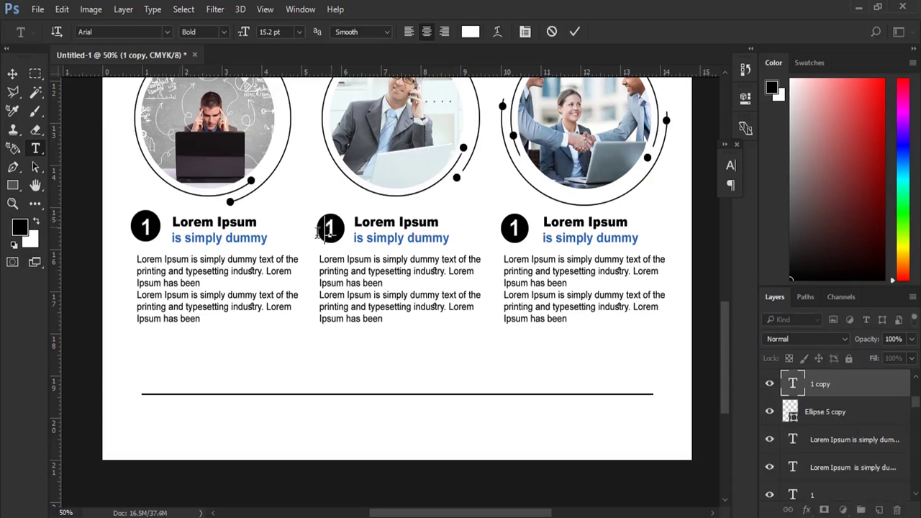
text(2)
key(ctrl+Return)
click(513, 227)
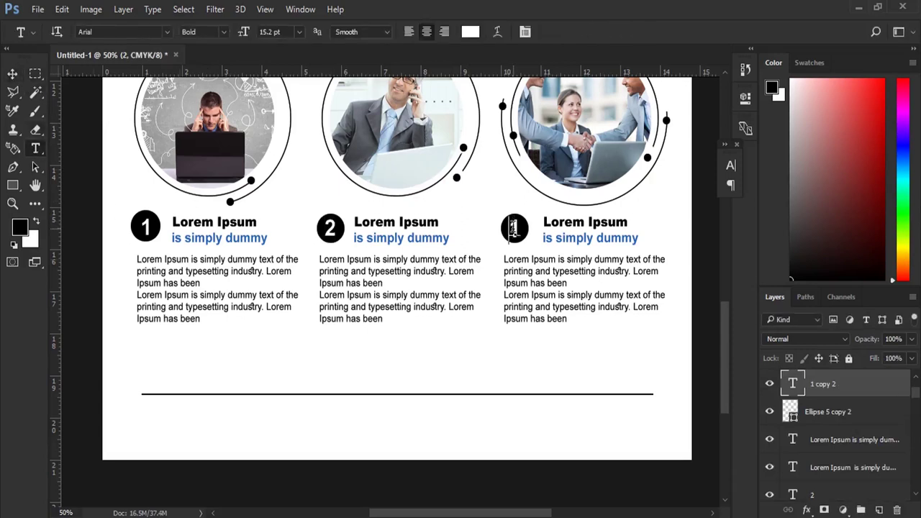
text(3)
click(13, 74)
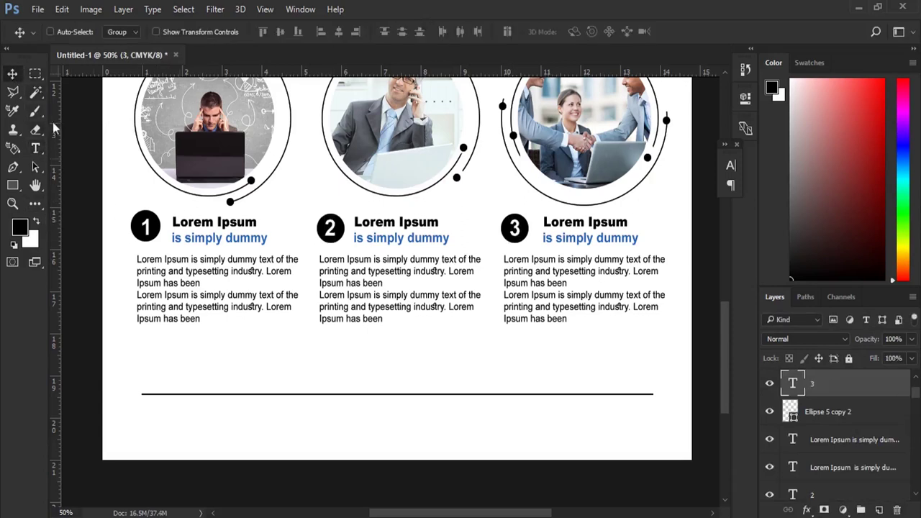
right_click(146, 229)
click(158, 239)
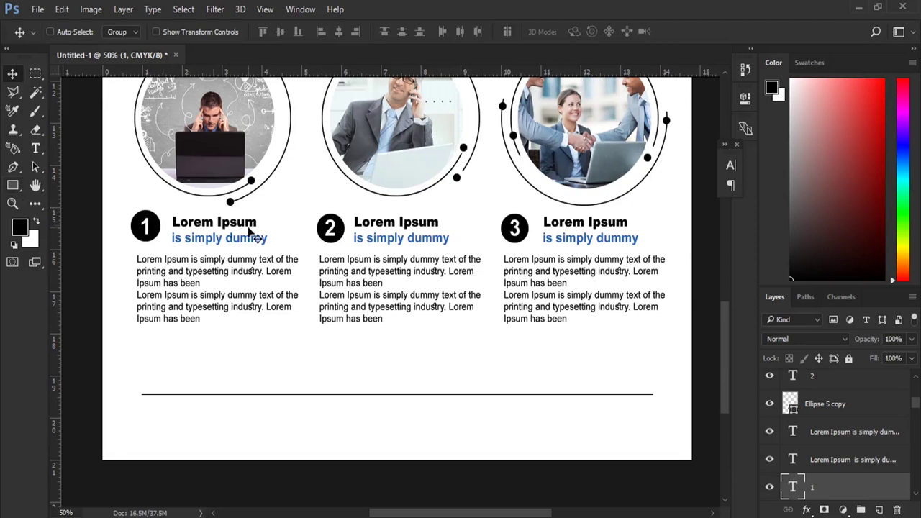
Move the small dots onto the bottom line so its ends are dot-capped.
right_click(229, 204)
click(245, 210)
mouse_move(245, 213)
mouse_down()
mouse_move(163, 406)
mouse_move(144, 410)
mouse_move(159, 410)
mouse_up()
right_click(142, 407)
click(155, 412)
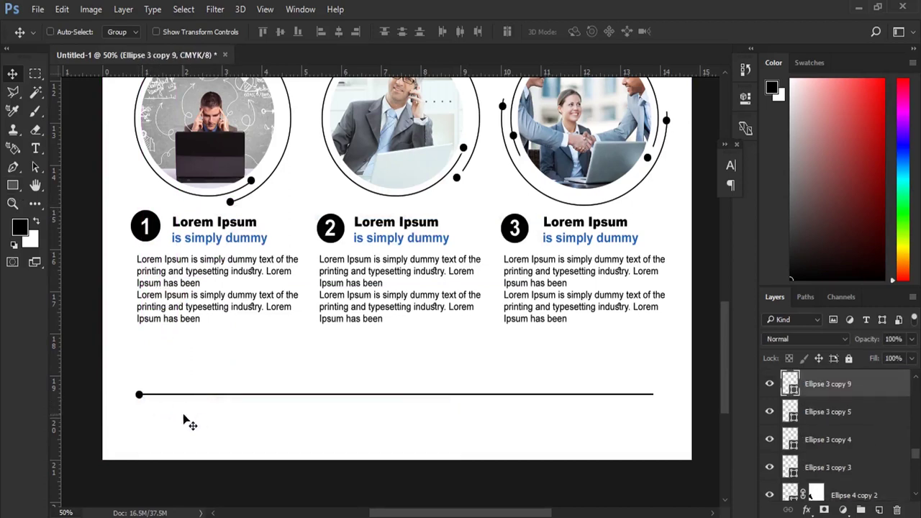
drag(214, 426, 686, 441)
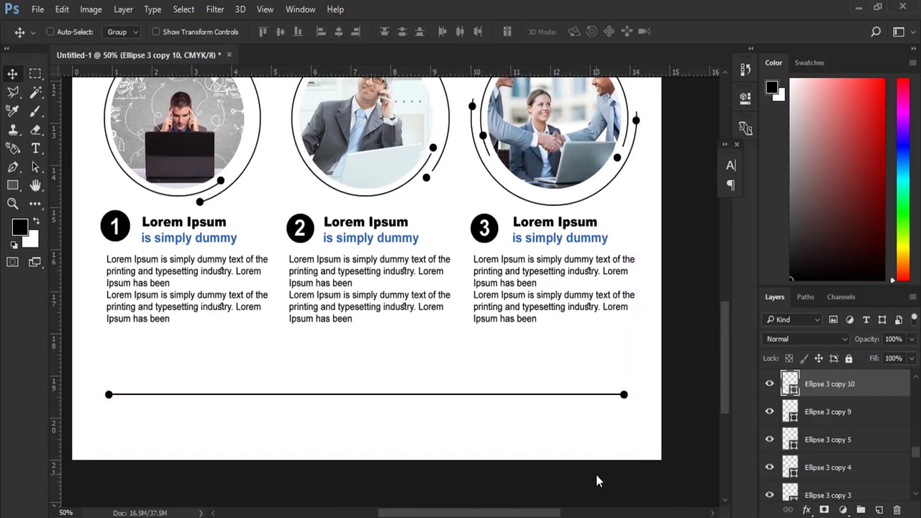
Draw a light grey rounded-rectangle pill over the line's middle, stacked above Rectangle 1.
right_click(18, 188)
click(79, 197)
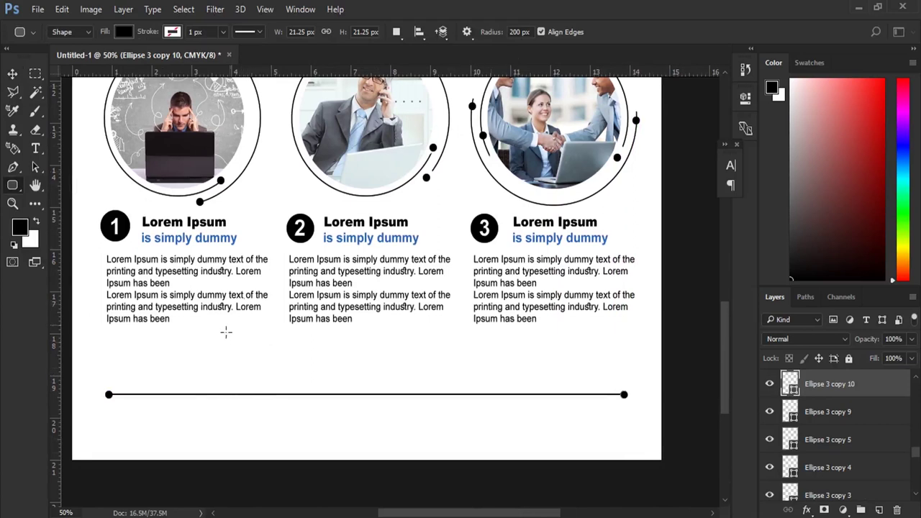
drag(216, 361, 505, 427)
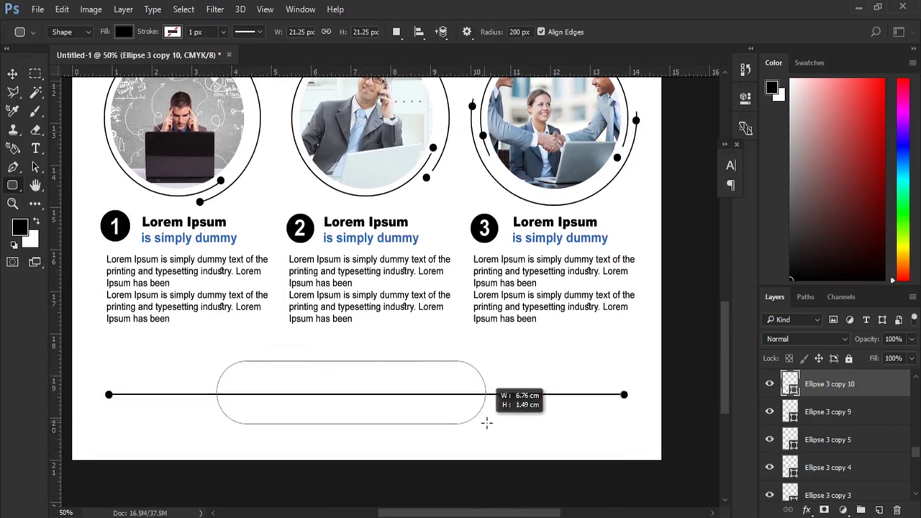
drag(505, 428, 505, 430)
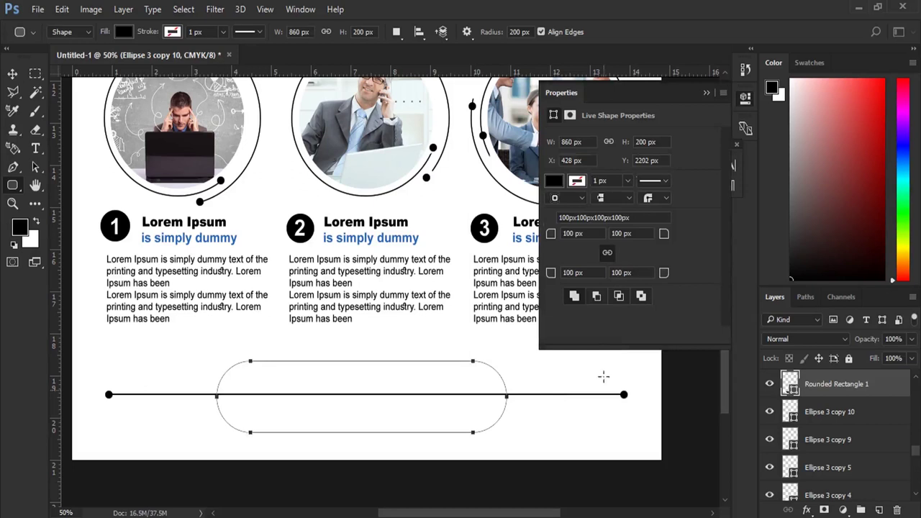
click(553, 182)
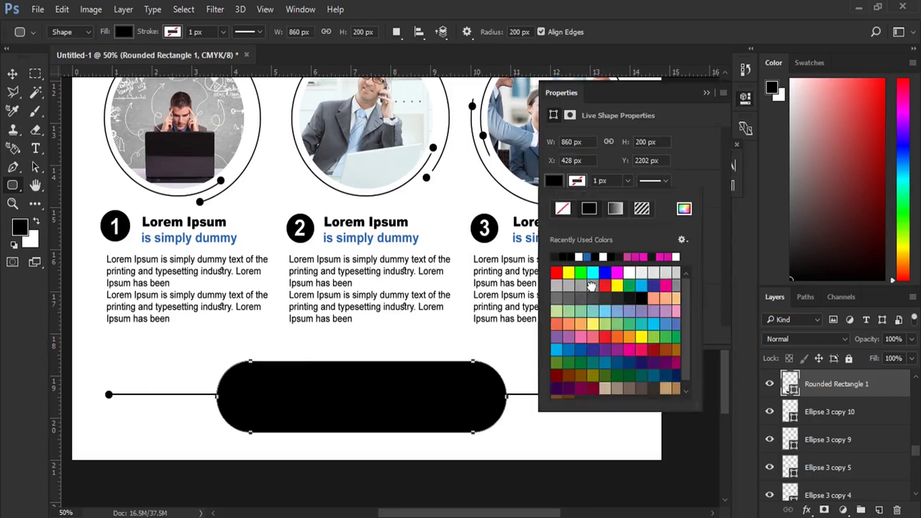
click(592, 287)
click(583, 284)
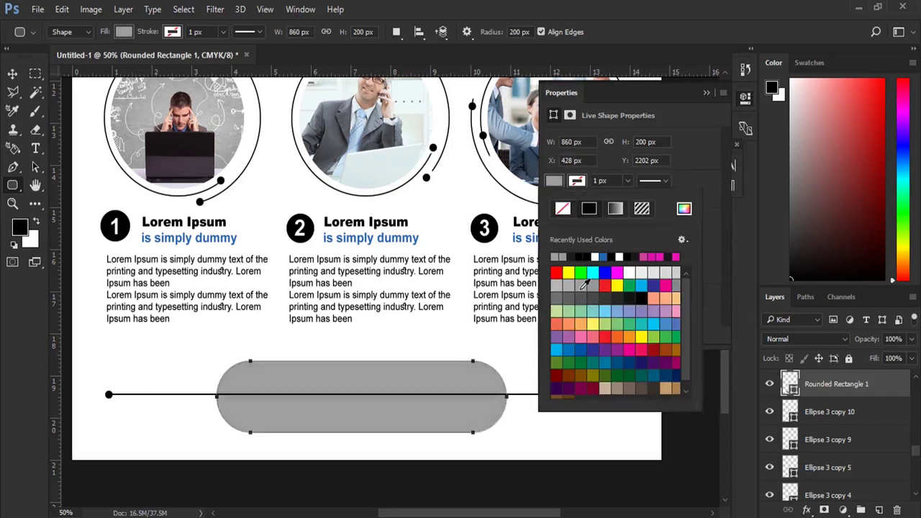
click(704, 94)
mouse_move(839, 396)
mouse_down()
mouse_move(838, 327)
mouse_move(827, 378)
mouse_up()
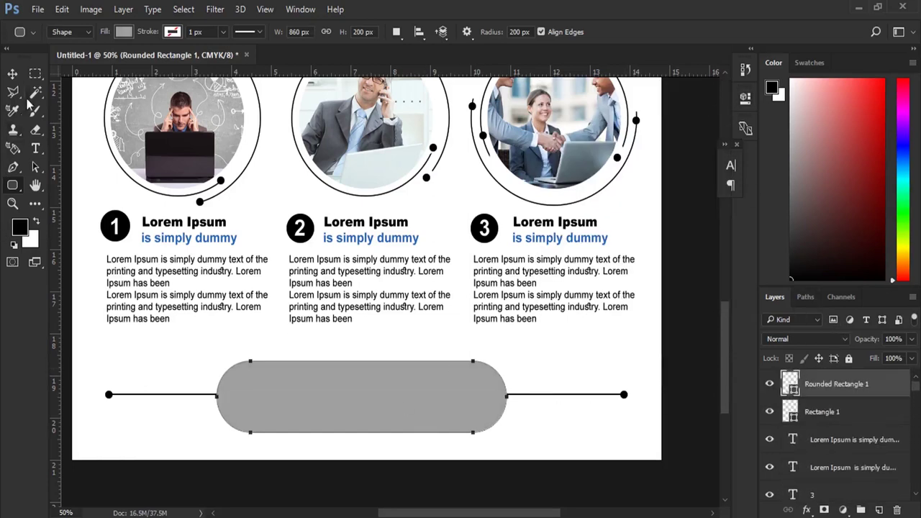
Centre the grey pill horizontally on the page using the Background layer.
key(v)
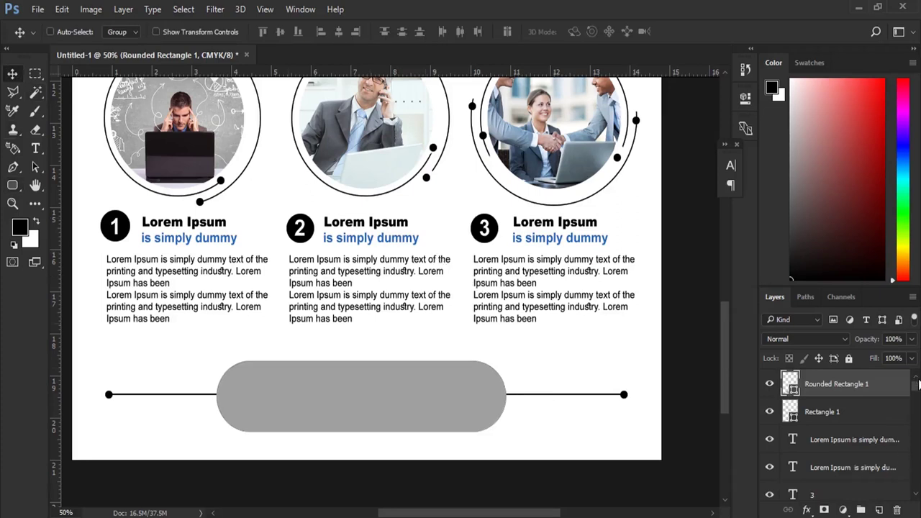
drag(916, 386, 917, 489)
click(860, 488)
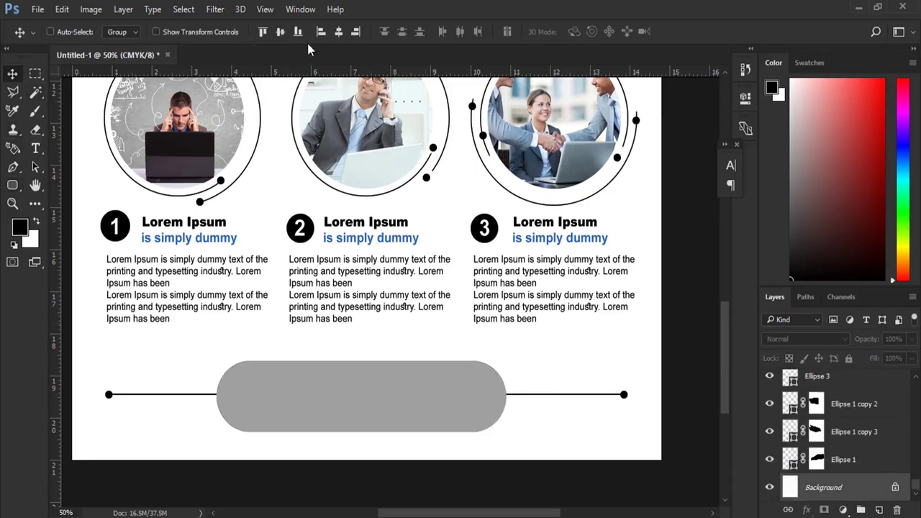
click(339, 32)
right_click(267, 378)
click(316, 385)
Place the QR code PNG, scale it to a small square, and move it onto the pill.
mouse_move(667, 189)
mouse_down()
mouse_move(201, 471)
mouse_move(439, 381)
mouse_up()
drag(474, 200, 335, 351)
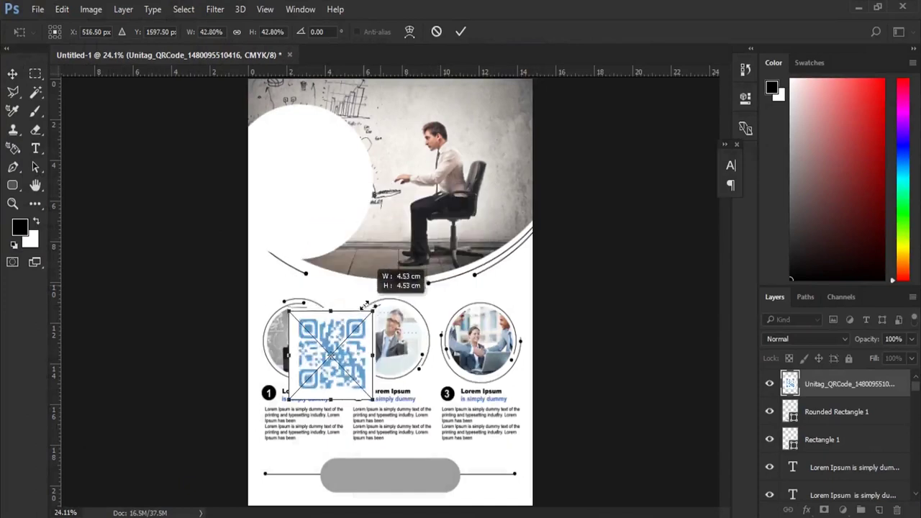
key(Return)
drag(335, 384, 410, 491)
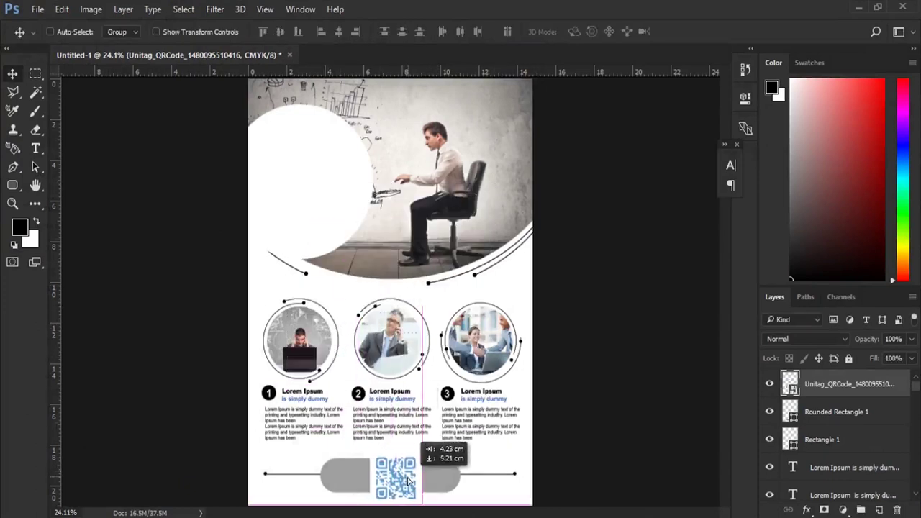
Shrink the QR code further to fit the pill and nudge it right and up.
key(z)
click(384, 457)
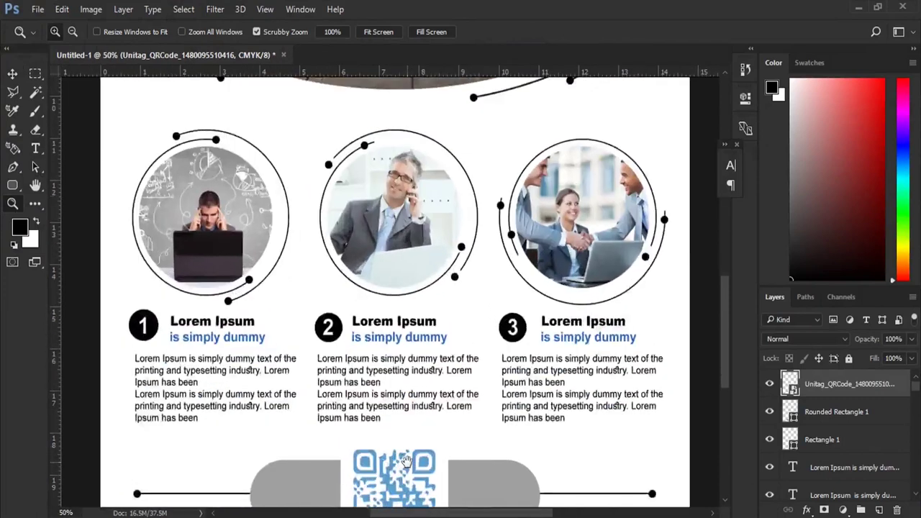
key(ctrl+t)
drag(461, 285, 439, 308)
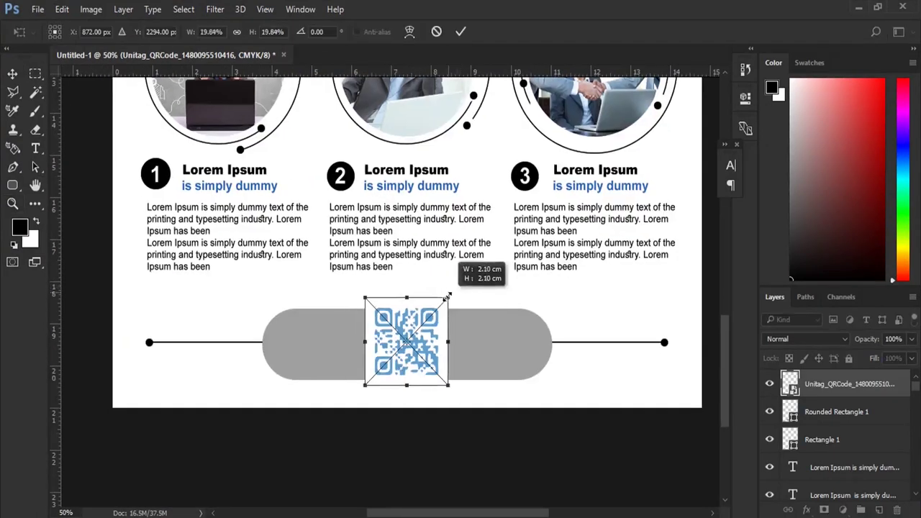
key(Return)
click(12, 73)
key(Right)
key(Right)
key(Right)
key(Up)
key(Up)
key(Up)
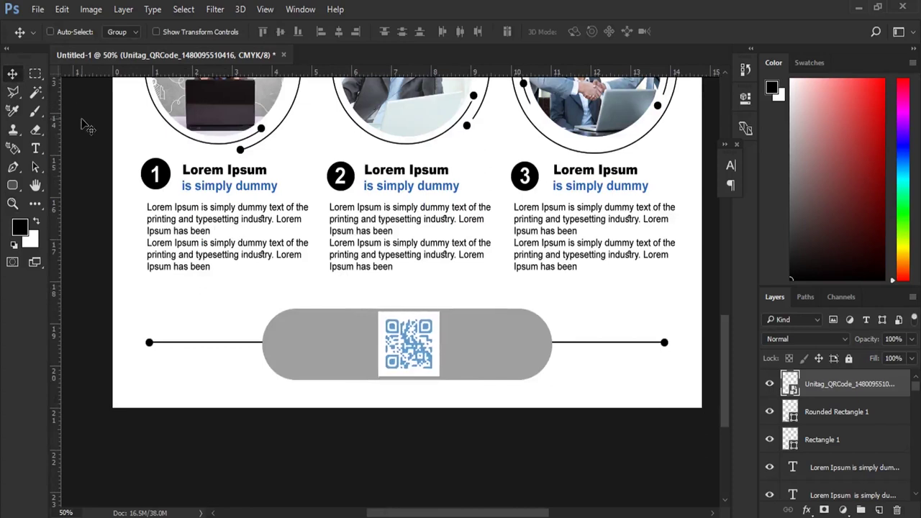
Shrink the QR code slightly more to about 14% and nudge it one pixel left.
key(ctrl+t)
drag(437, 312, 436, 308)
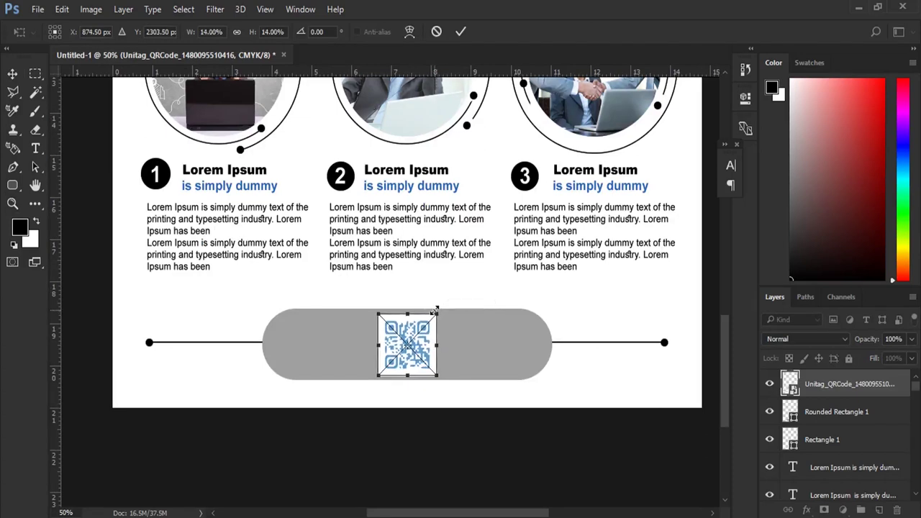
key(Return)
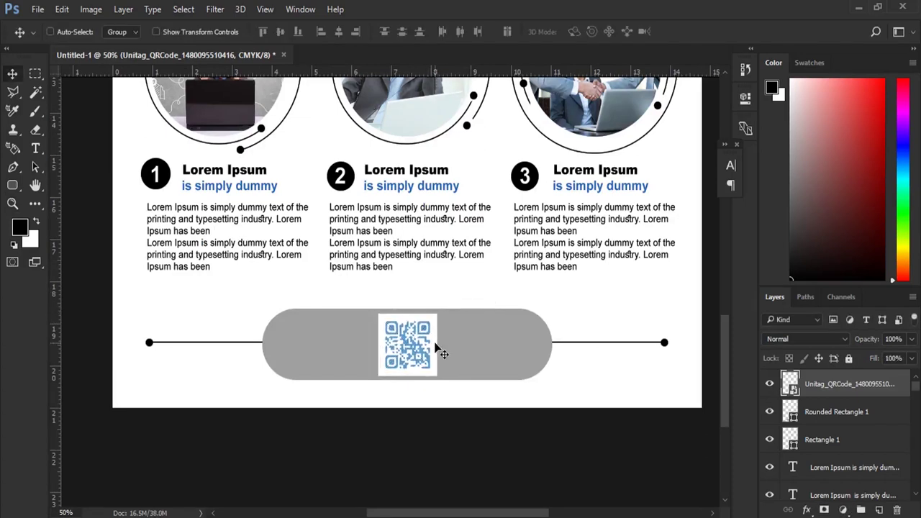
key(Left)
key(Left)
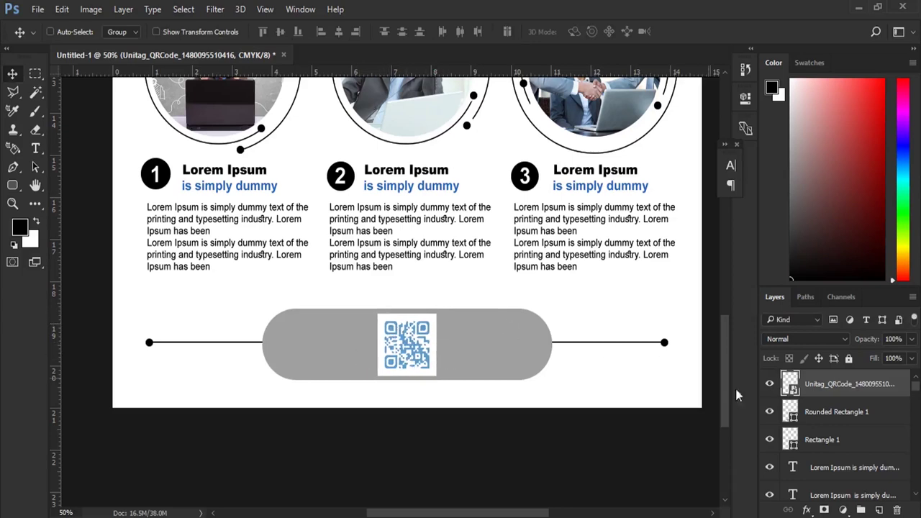
key(z)
click(424, 360)
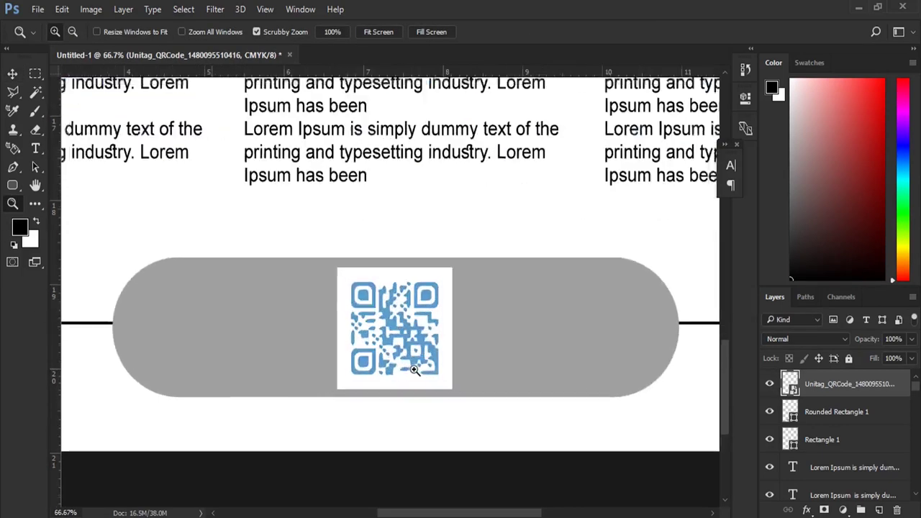
Draw a 161 px square over the QR code on a new layer above the pill.
click(12, 185)
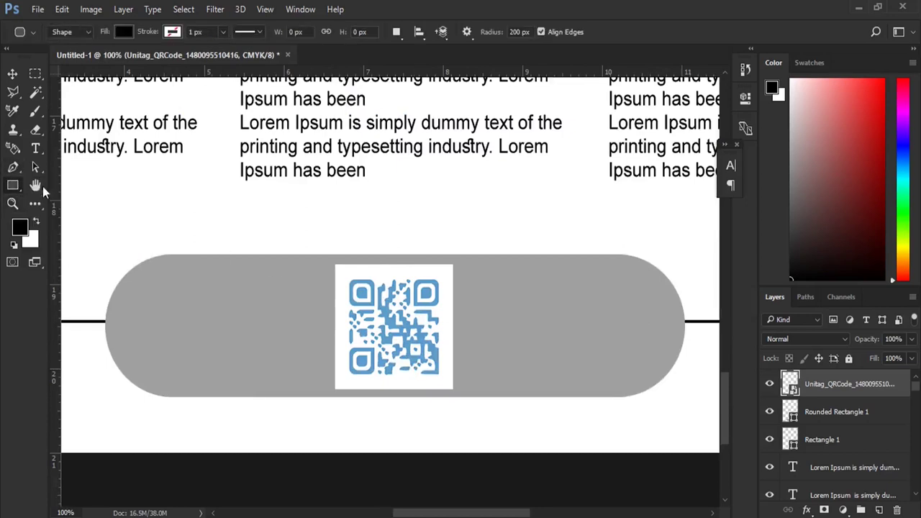
click(827, 411)
click(878, 509)
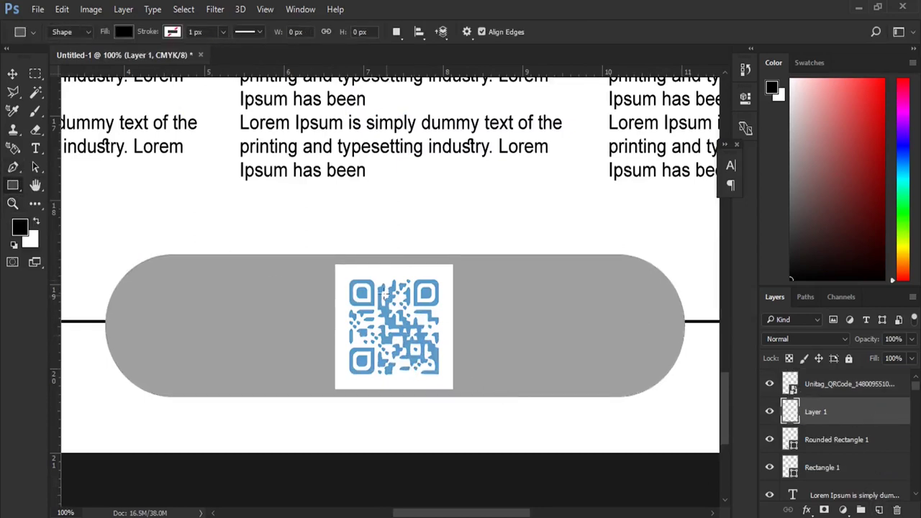
drag(338, 267, 447, 381)
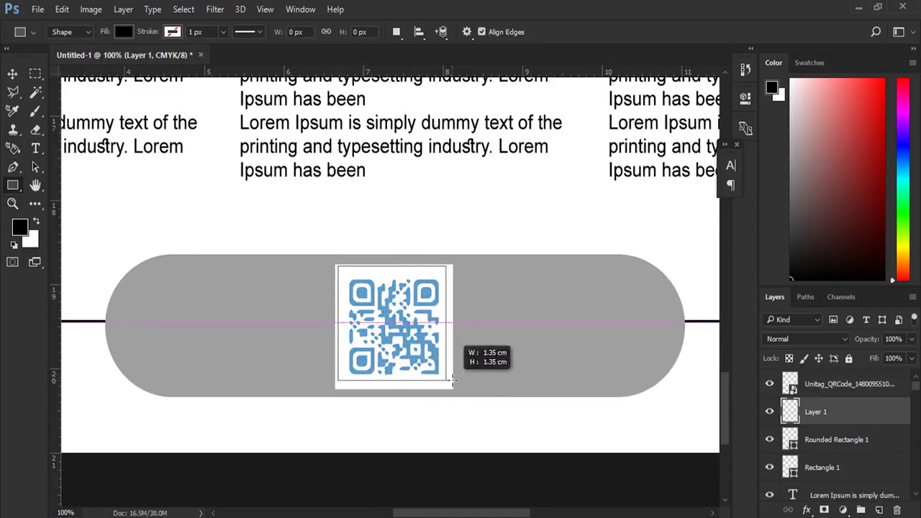
click(13, 76)
key(Right)
key(Right)
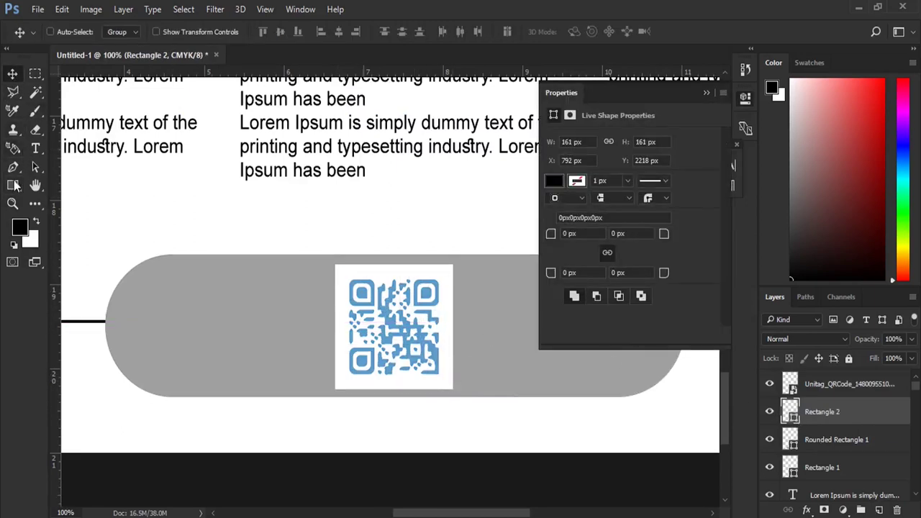
click(13, 184)
Clip the QR code into Rectangle 2, nudge it into place, and open that layer's Blending Options.
right_click(830, 384)
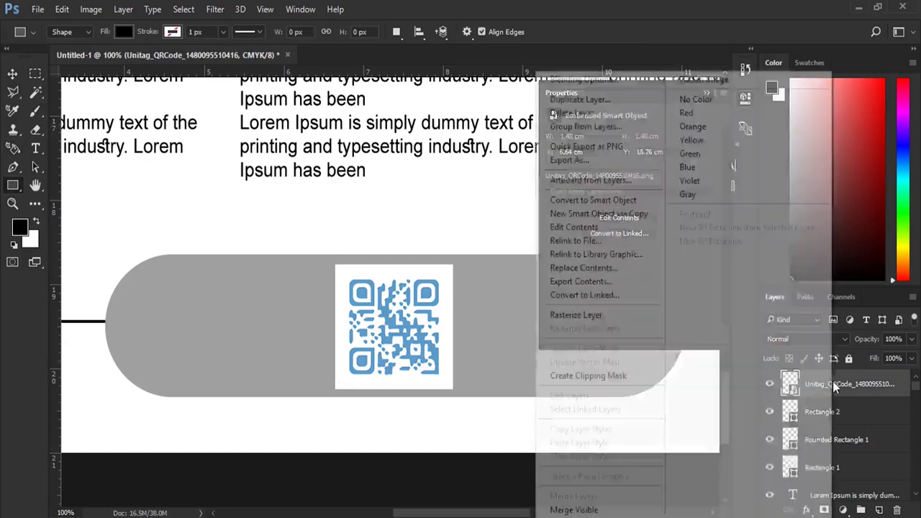
click(576, 375)
click(13, 73)
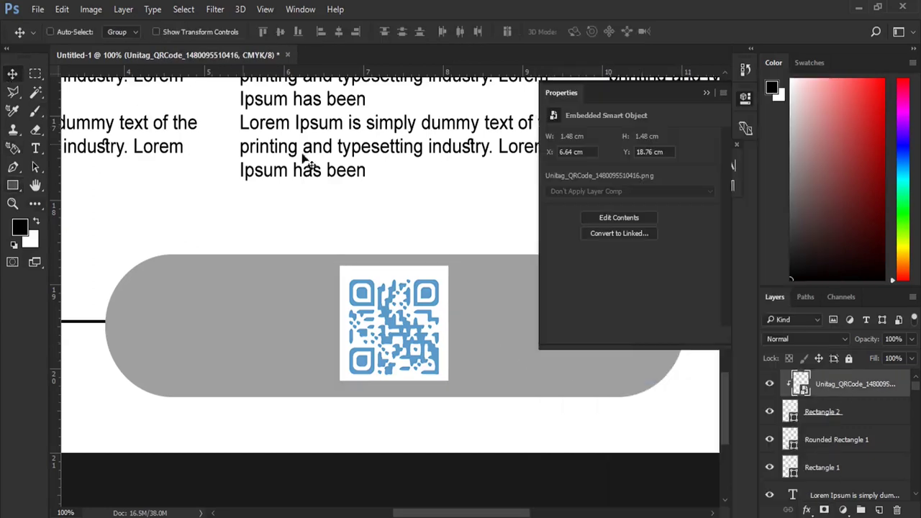
key(Up)
key(Up)
key(Up)
key(Up)
key(Right)
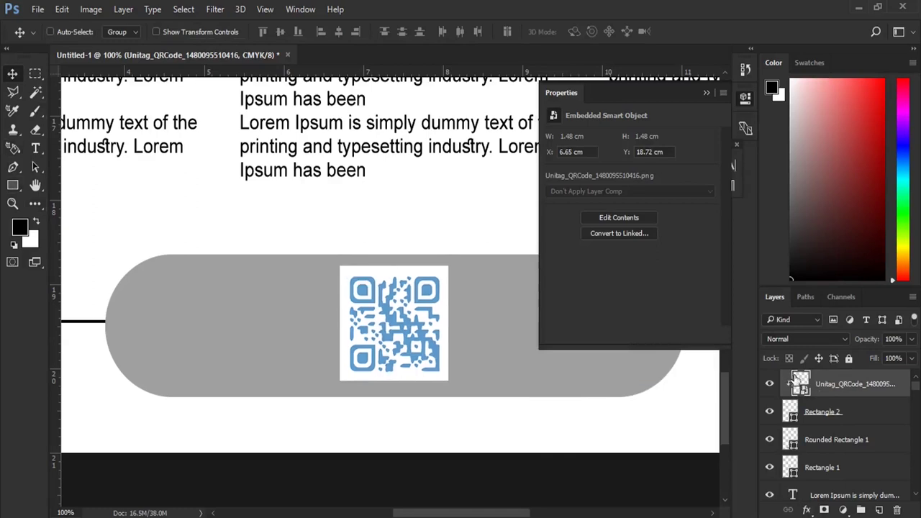
right_click(845, 408)
click(579, 87)
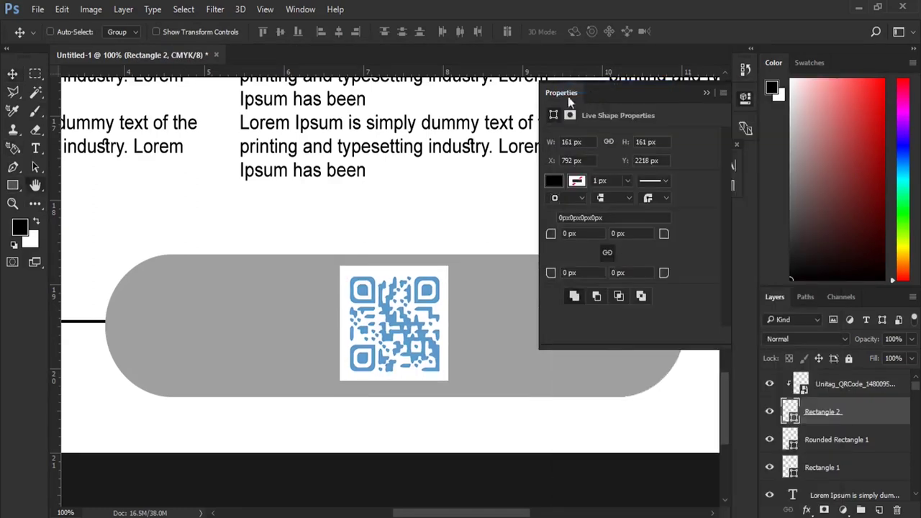
drag(397, 45, 525, 71)
Add a thin inside Stroke to Rectangle 2 in blue sampled from the QR code.
click(504, 189)
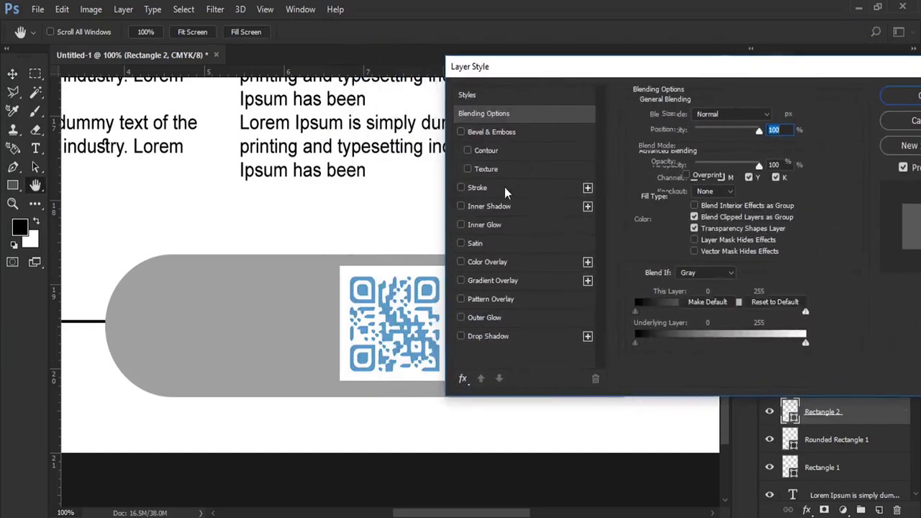
click(663, 224)
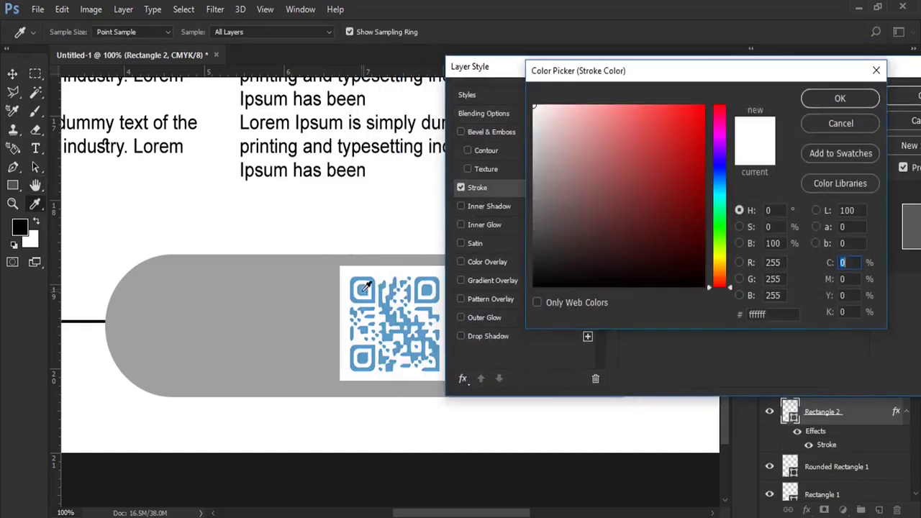
click(392, 308)
click(839, 98)
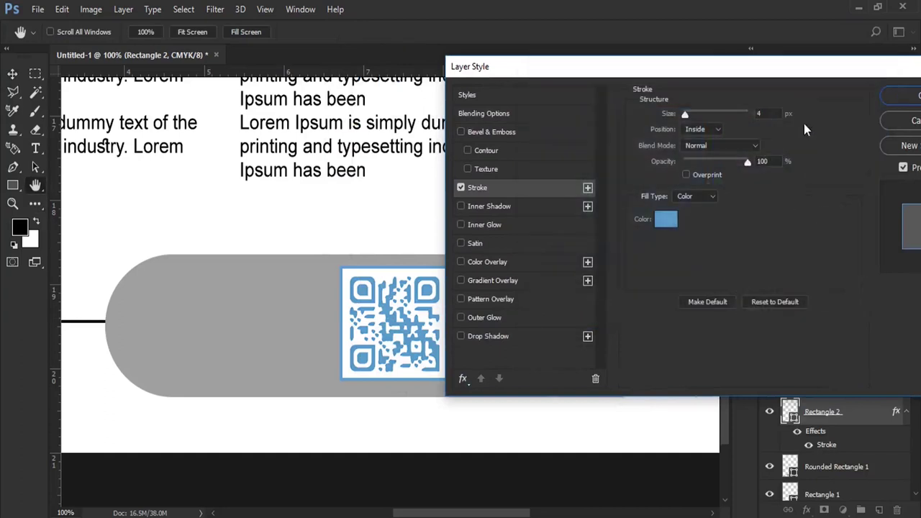
drag(687, 113, 669, 116)
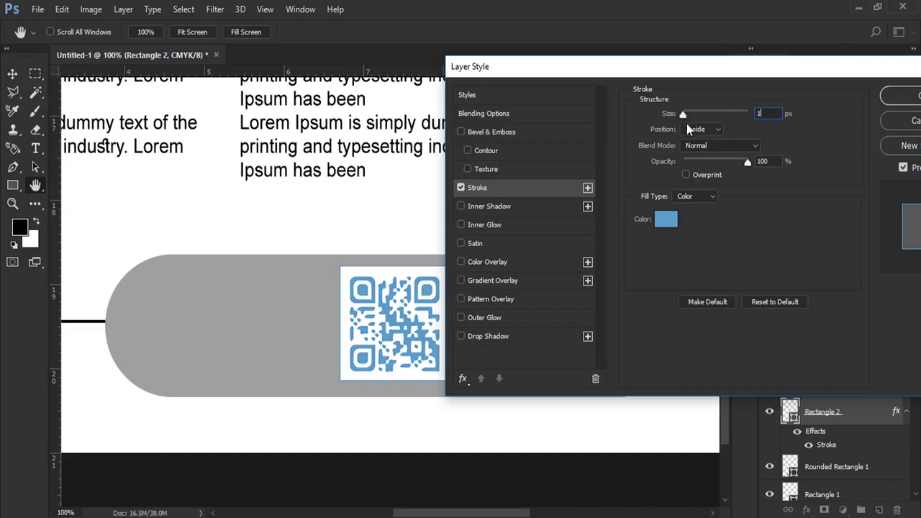
key(Return)
click(704, 93)
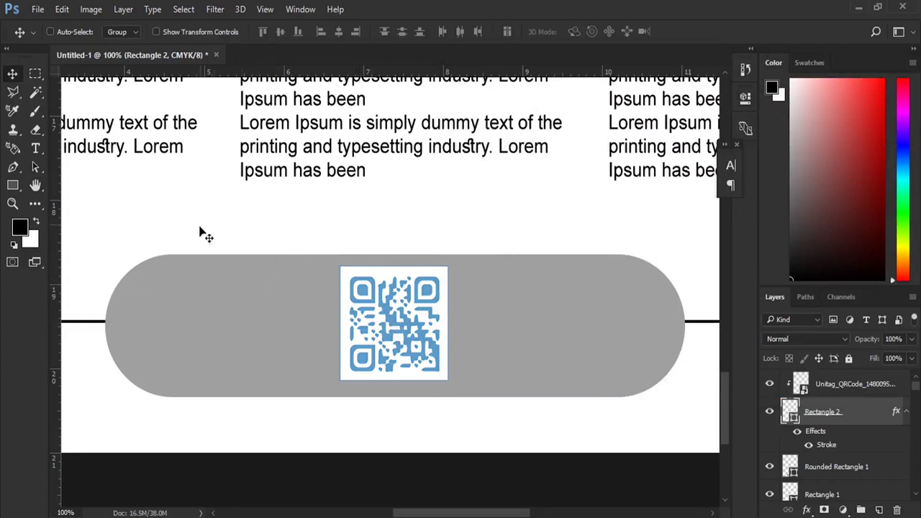
Duplicate the section title into the grey banner, move the copy to the top of the stack, and scale it down.
click(12, 204)
alt+click(314, 302)
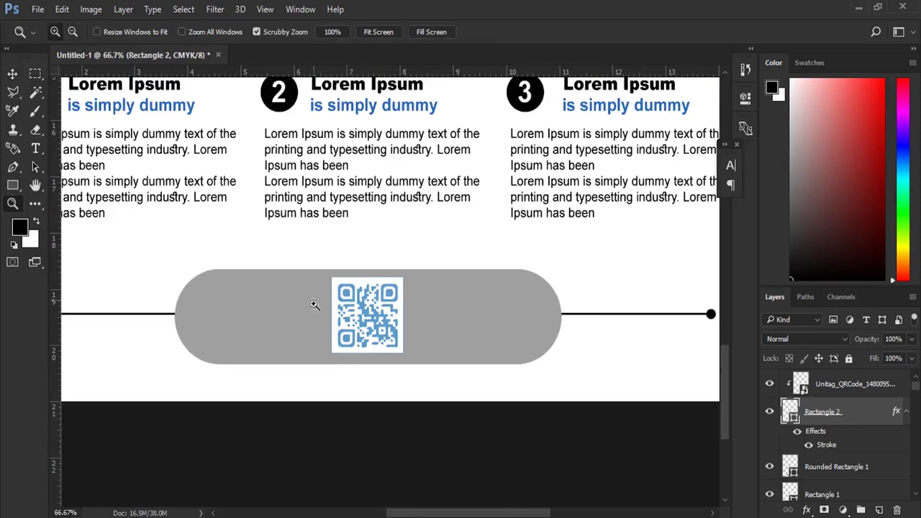
click(13, 75)
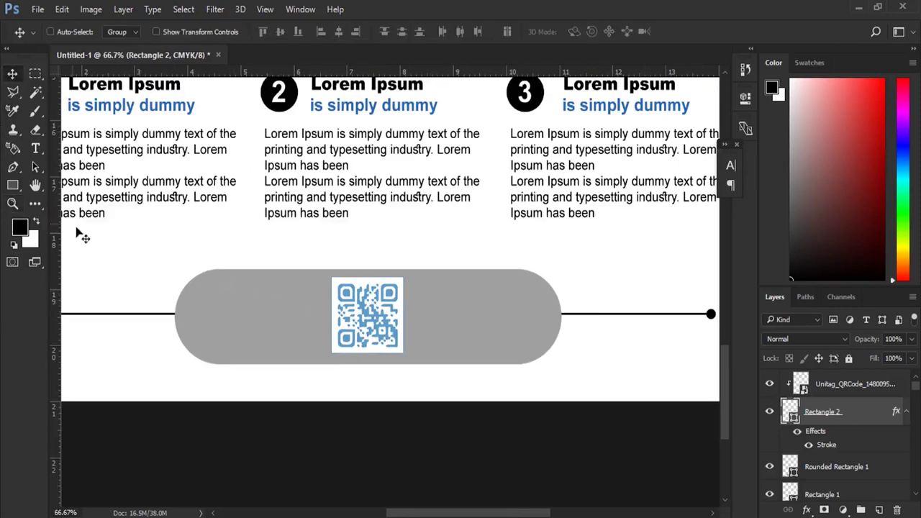
right_click(141, 90)
click(169, 94)
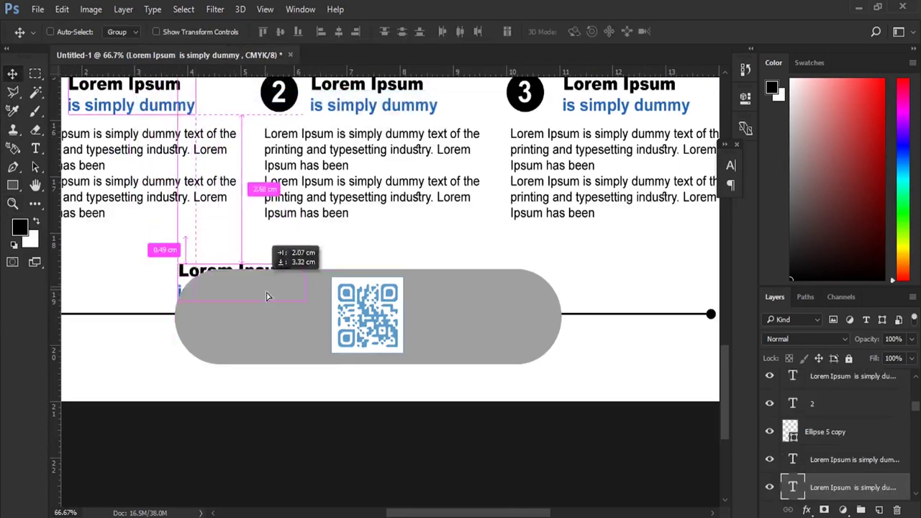
drag(168, 121, 170, 122)
drag(877, 487, 865, 377)
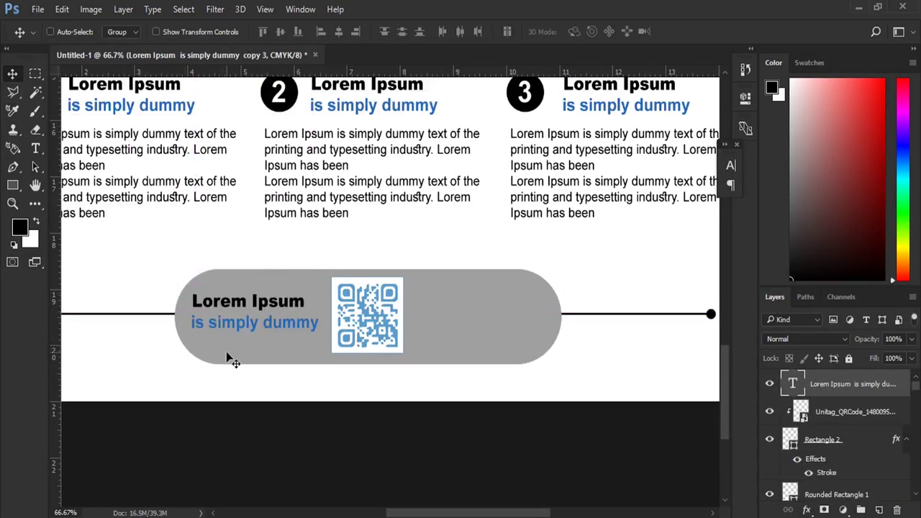
key(ctrl+t)
drag(185, 290, 210, 299)
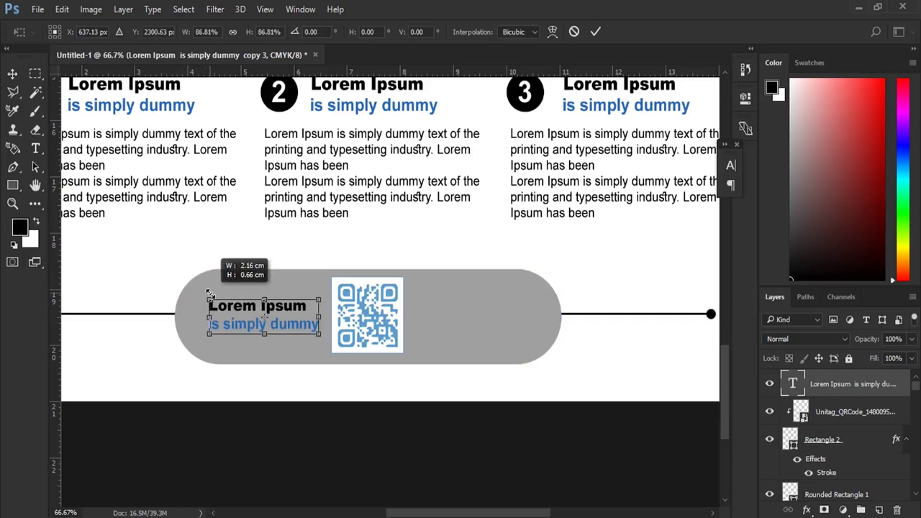
key(Return)
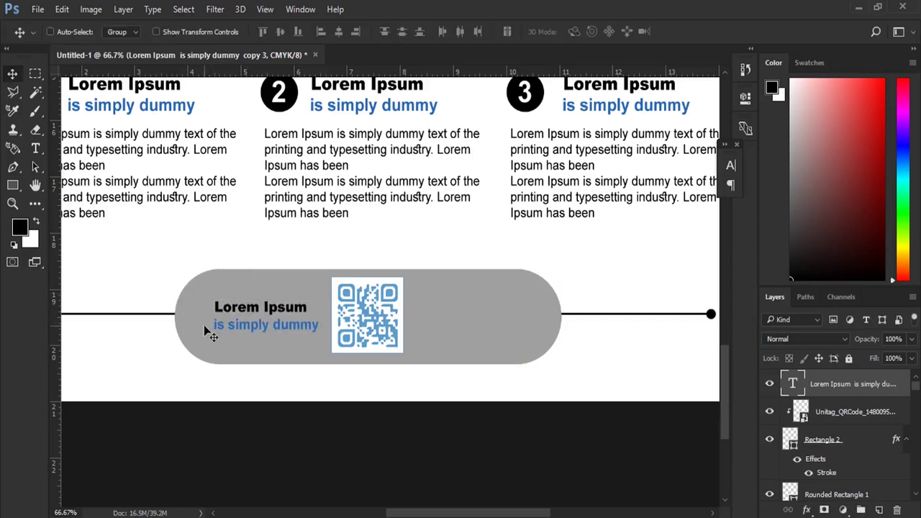
Colour the copy's Lorem Ipsum line red and its second line black.
click(32, 152)
triple_click(261, 307)
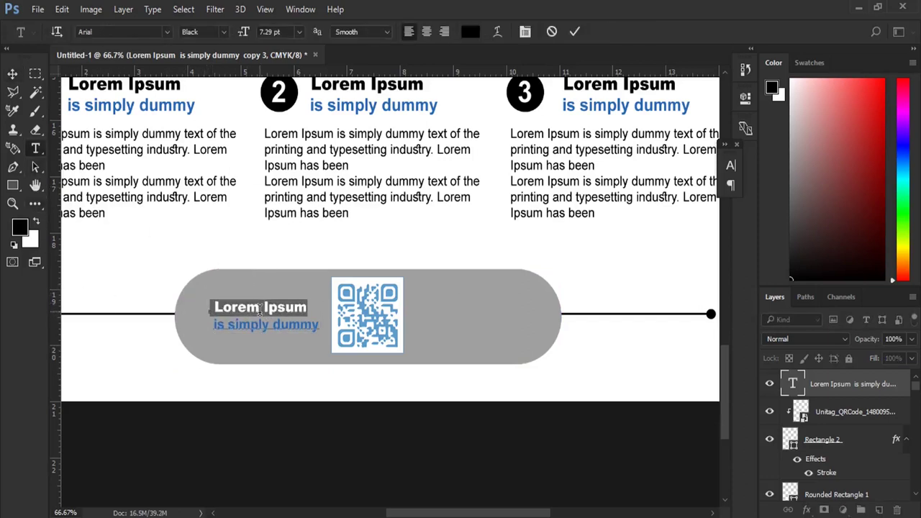
click(25, 226)
drag(704, 149, 691, 139)
click(785, 124)
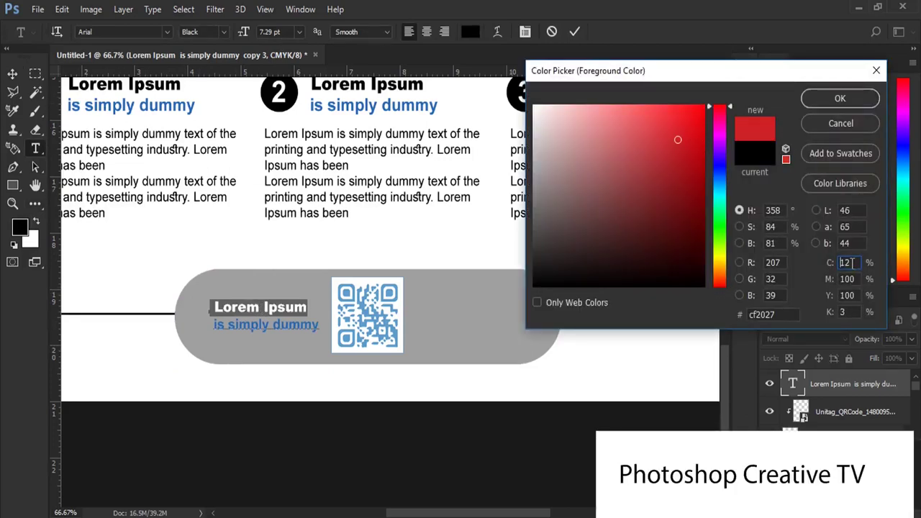
text(0)
key(Tab)
key(Tab)
key(Tab)
text(0)
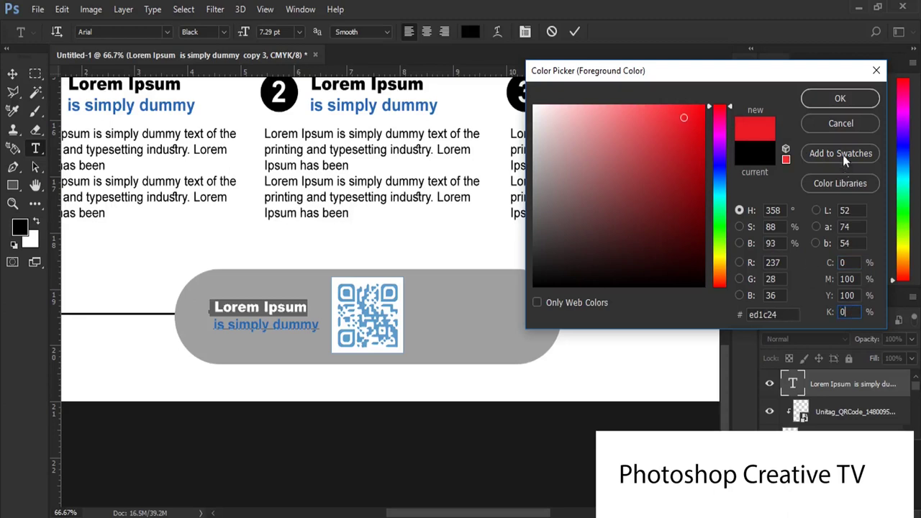
click(839, 98)
triple_click(244, 324)
click(13, 244)
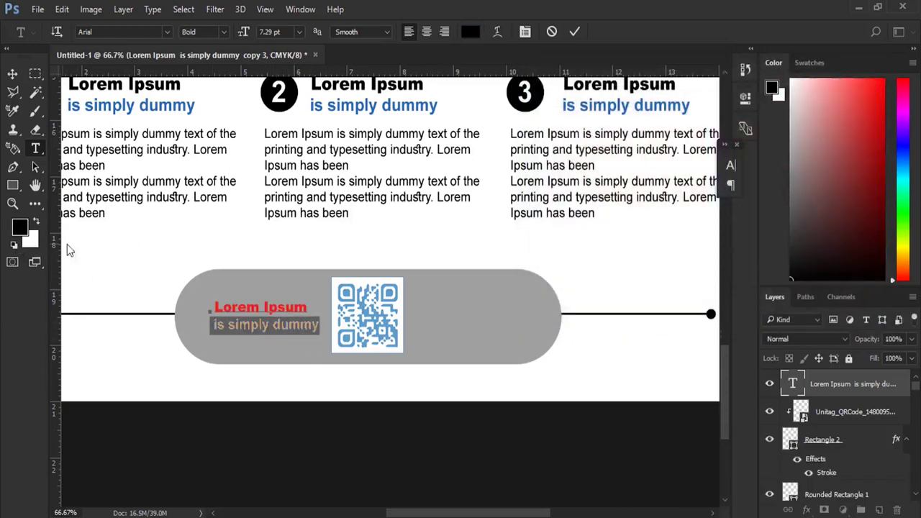
click(13, 73)
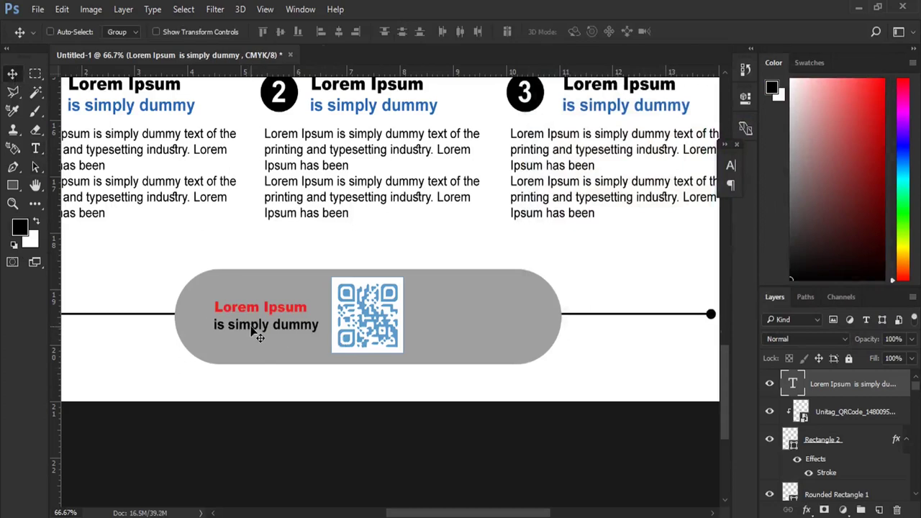
Replace the banner text's second line 'is simply dummy' with 'OFF 50%'.
click(35, 148)
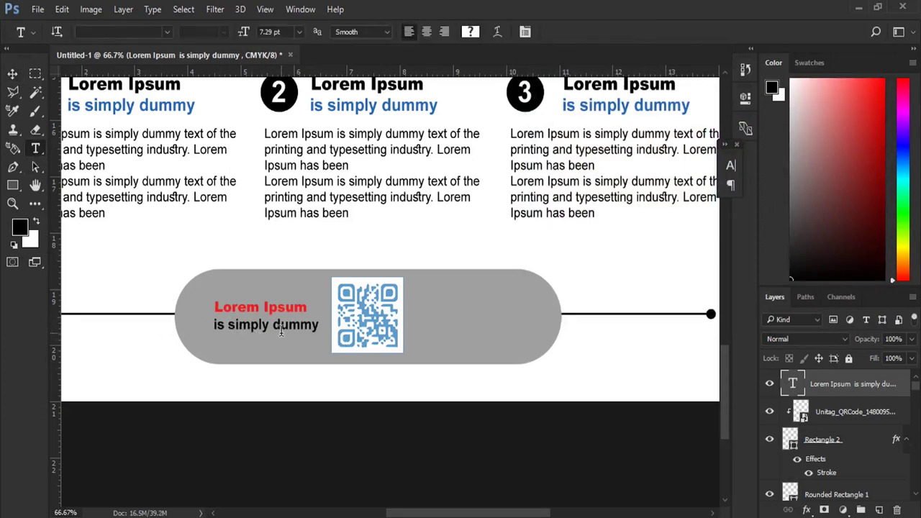
triple_click(281, 328)
text(50)
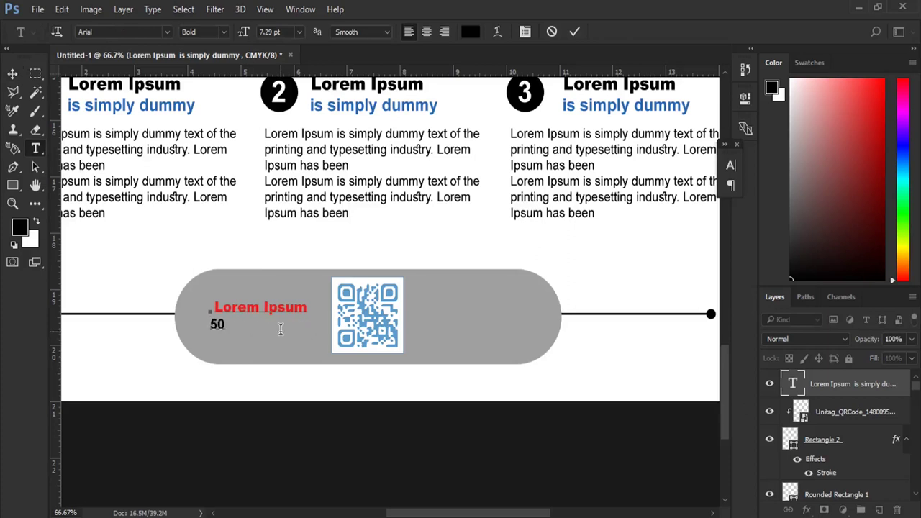
text(“)
text(o 50%)
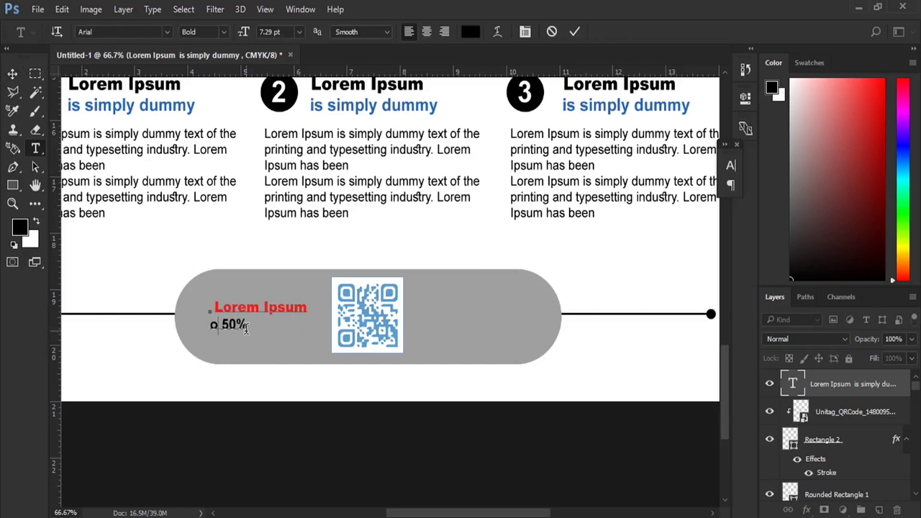
key(BackSpace)
text(o)
key(BackSpace)
text(OFF)
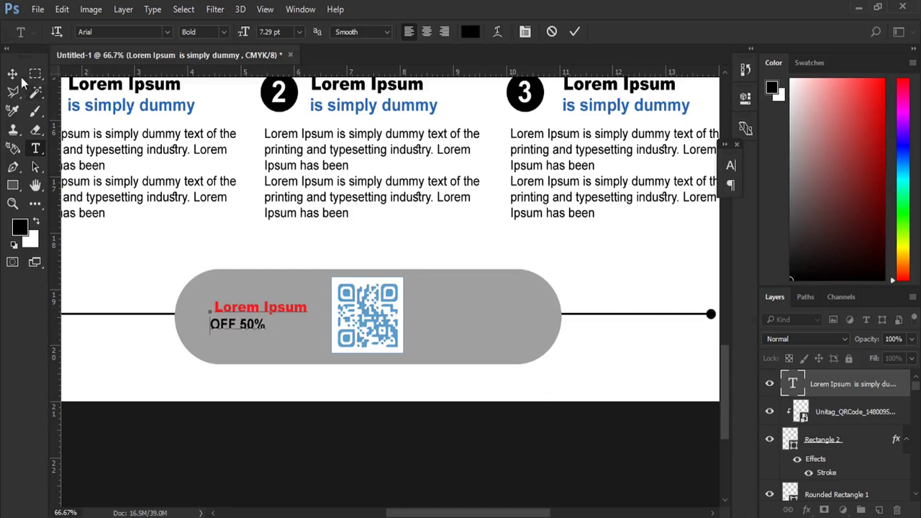
click(12, 74)
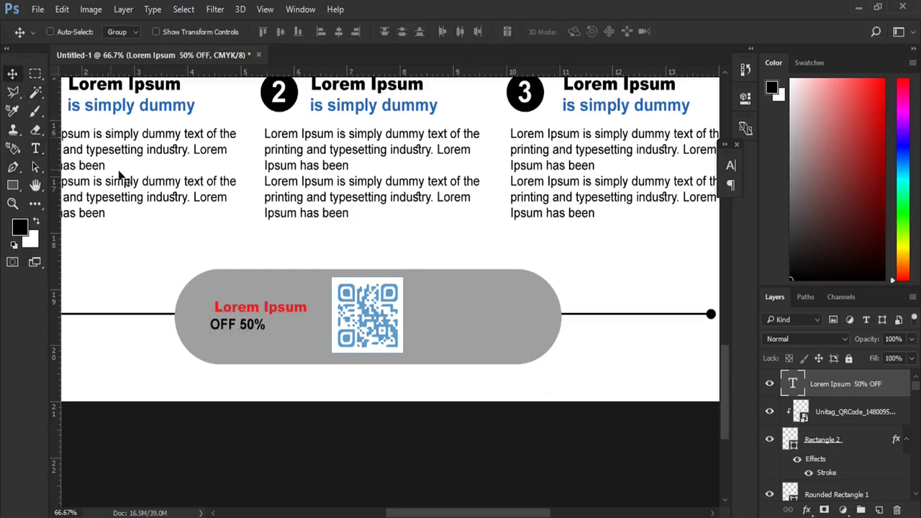
Copy the discount label to the right of the QR code and change it to 'OFF 80%'.
drag(283, 327, 474, 327)
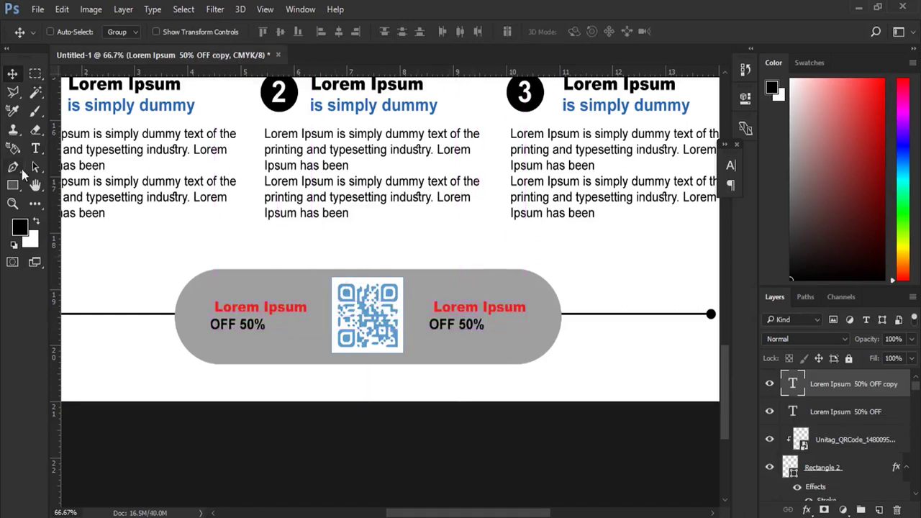
click(35, 149)
click(463, 324)
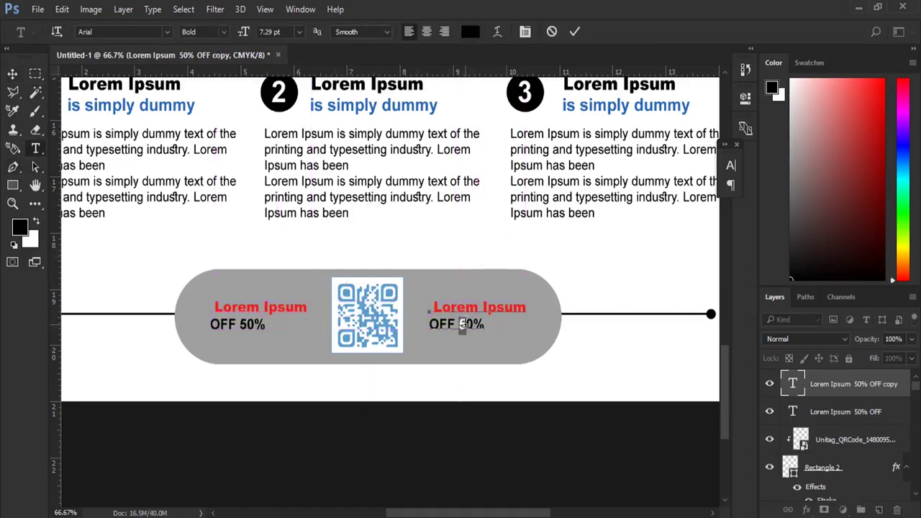
text(8)
click(13, 74)
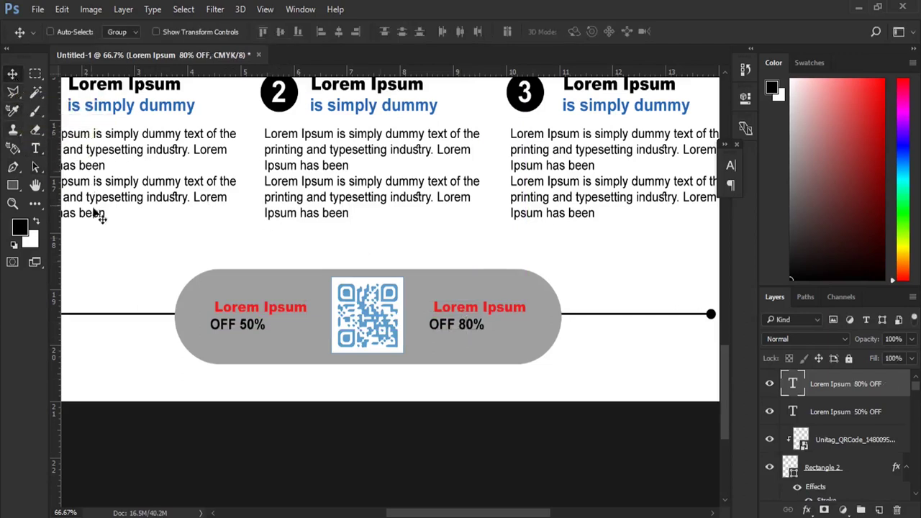
Zoom out to view the whole flyer, then zoom back in on the QR banner.
click(13, 202)
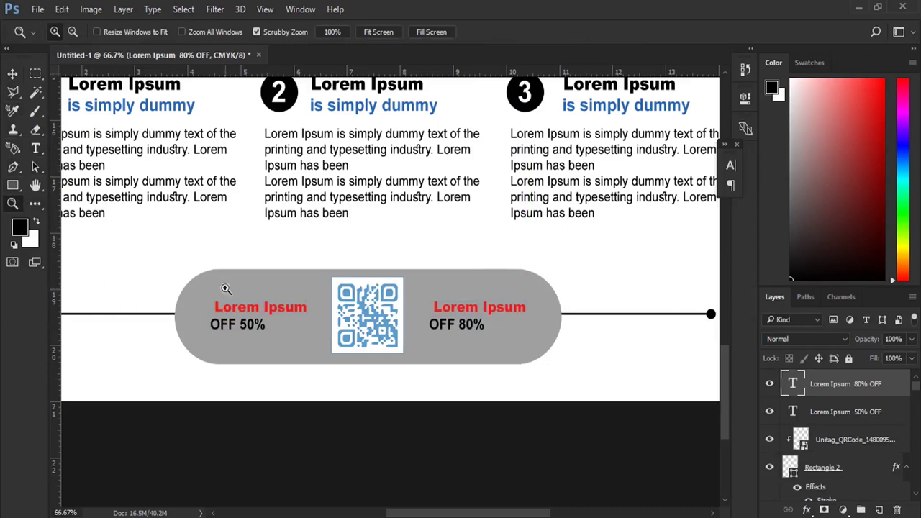
click(12, 74)
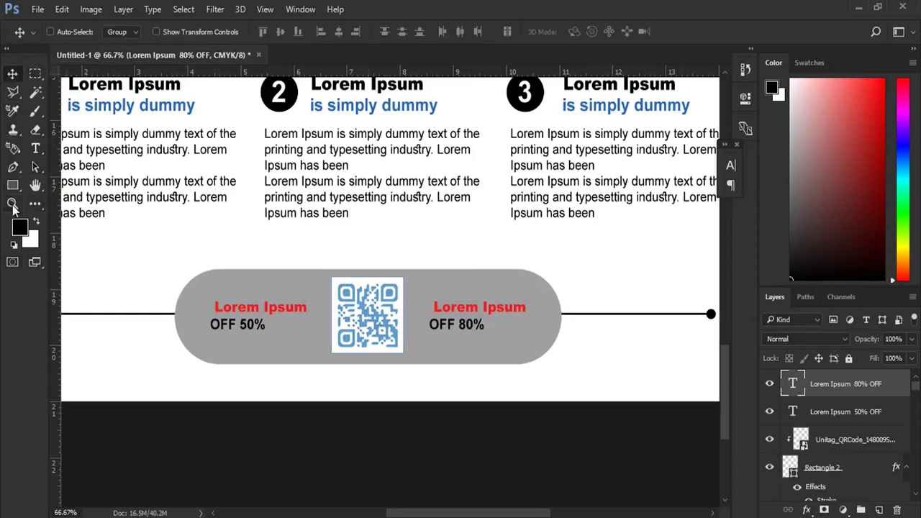
click(13, 203)
alt+click(400, 291)
alt+click(399, 291)
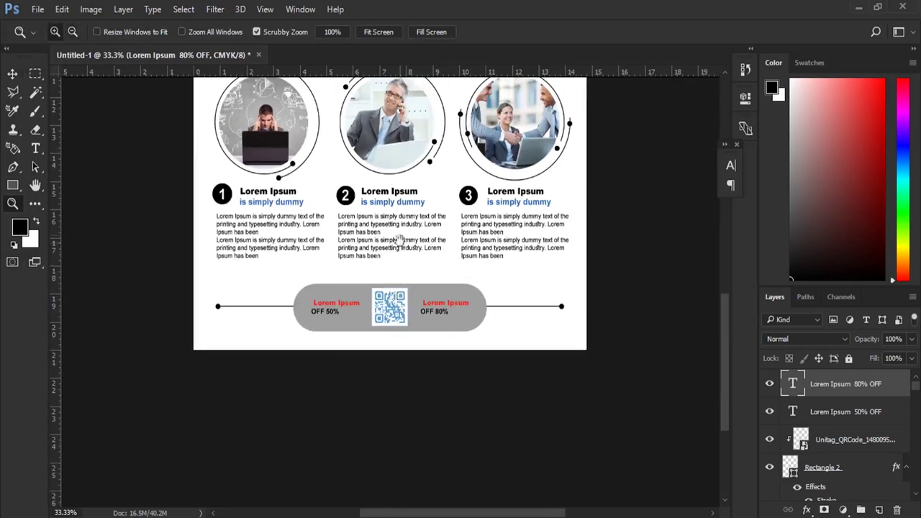
drag(400, 240, 394, 362)
click(372, 406)
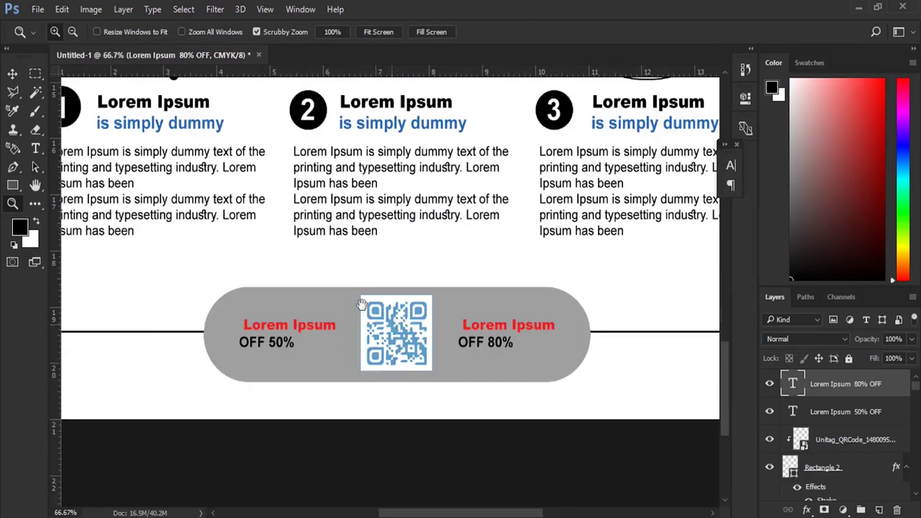
Rasterize the QR code layer and desaturate it.
click(12, 73)
click(853, 439)
right_click(856, 439)
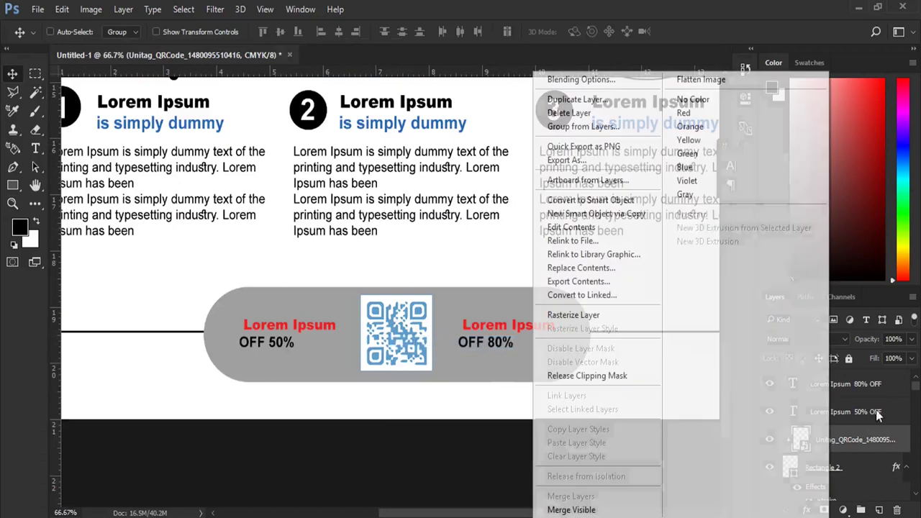
click(619, 315)
click(62, 8)
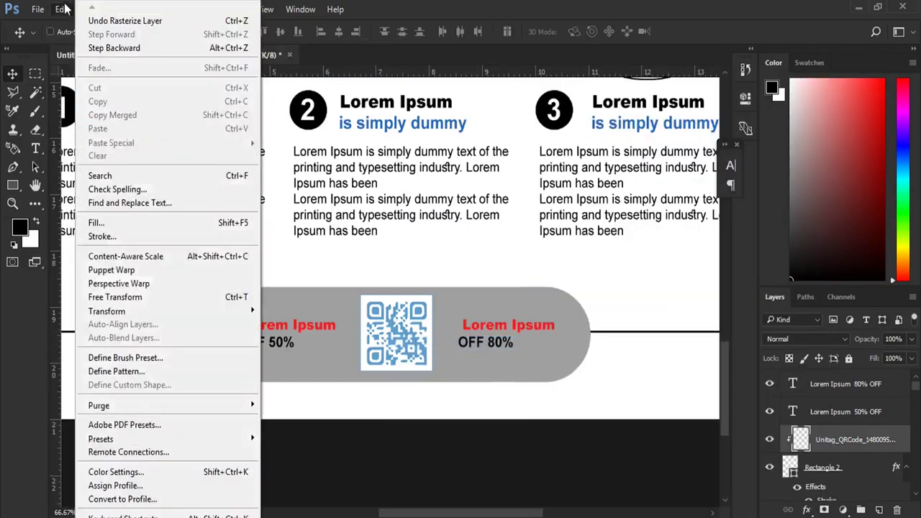
click(90, 8)
mouse_move(111, 46)
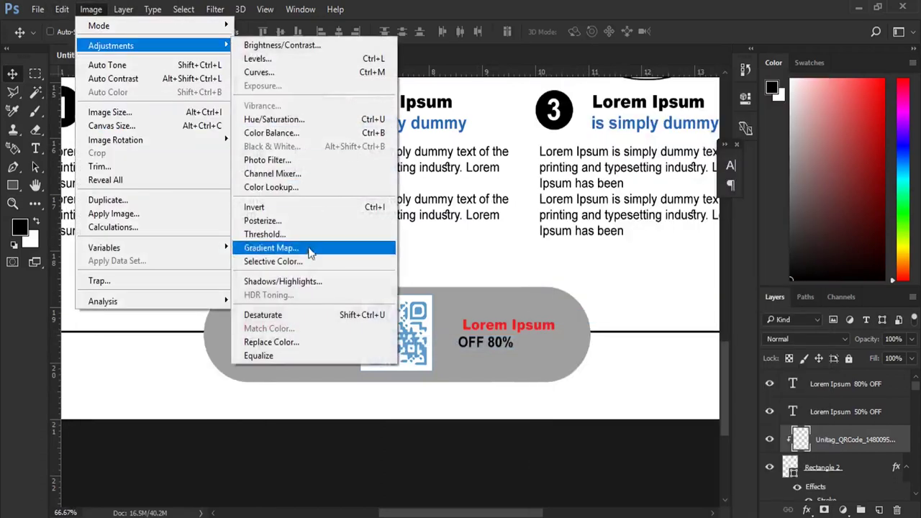
click(279, 319)
Darken the QR code with a Levels adjustment, then zoom out on the flyer.
click(90, 9)
click(281, 58)
drag(618, 214, 785, 209)
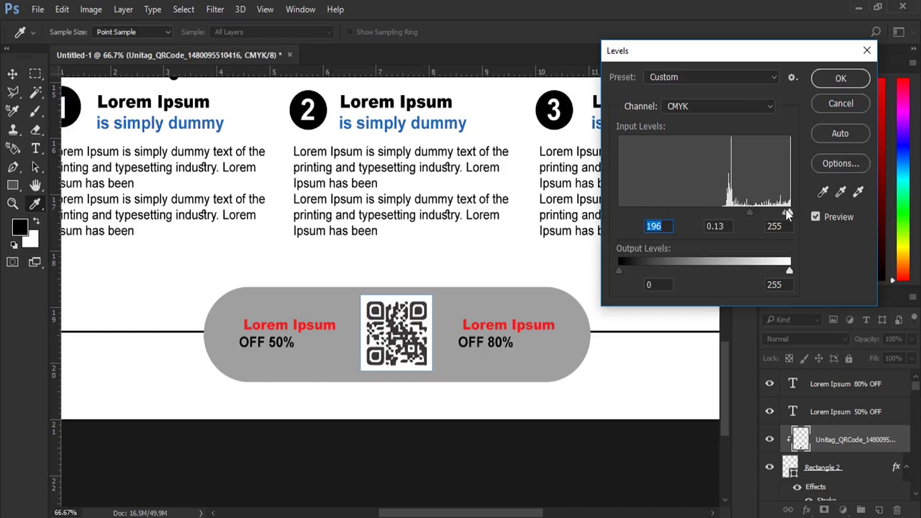
click(841, 77)
click(12, 204)
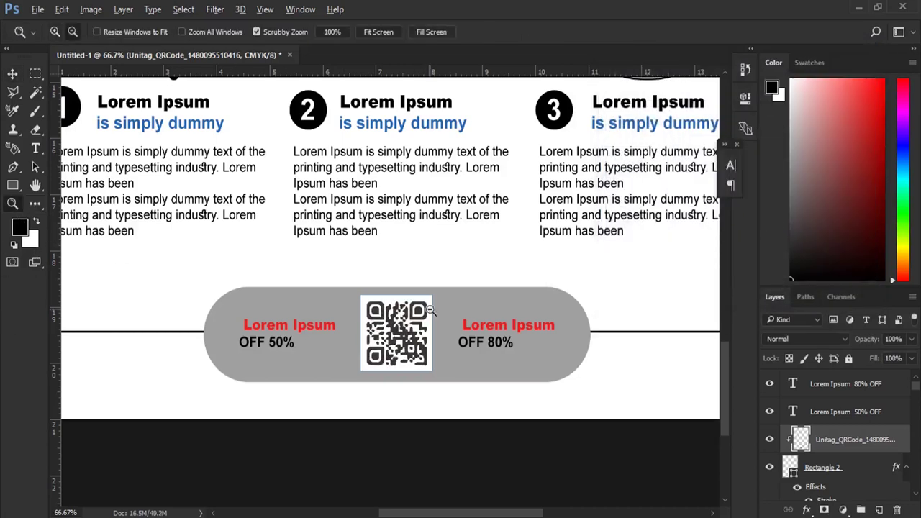
alt+click(464, 339)
alt+click(411, 322)
Drag the Print Pro logo and title layers from title.psd into the flyer's white circle.
scroll(412, 322, up, 3)
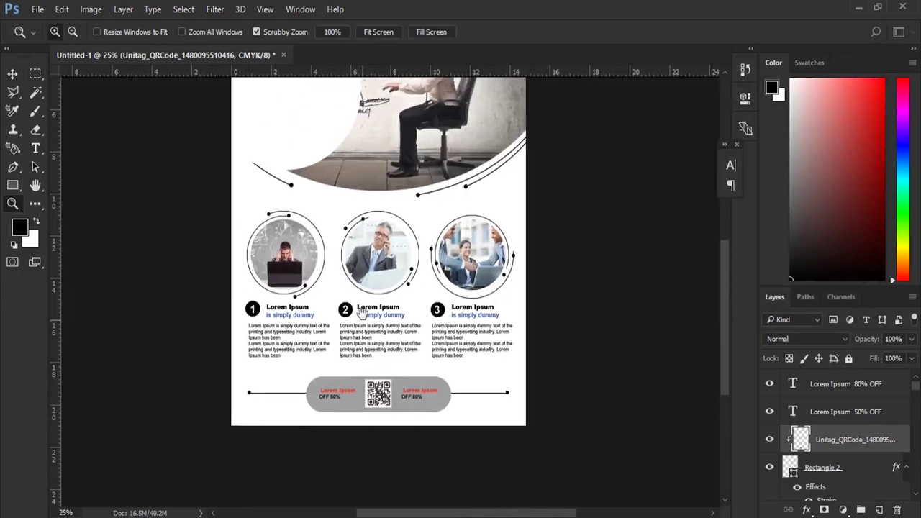
click(353, 252)
drag(346, 232, 358, 297)
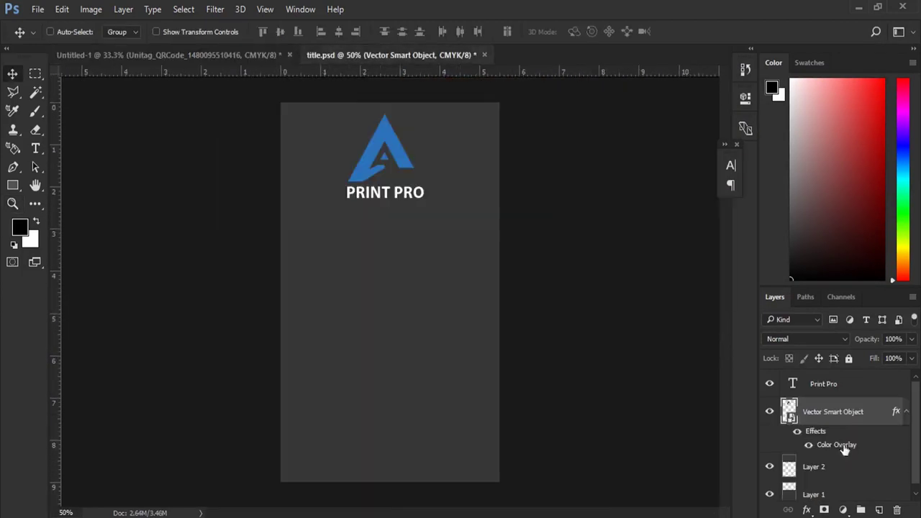
click(903, 414)
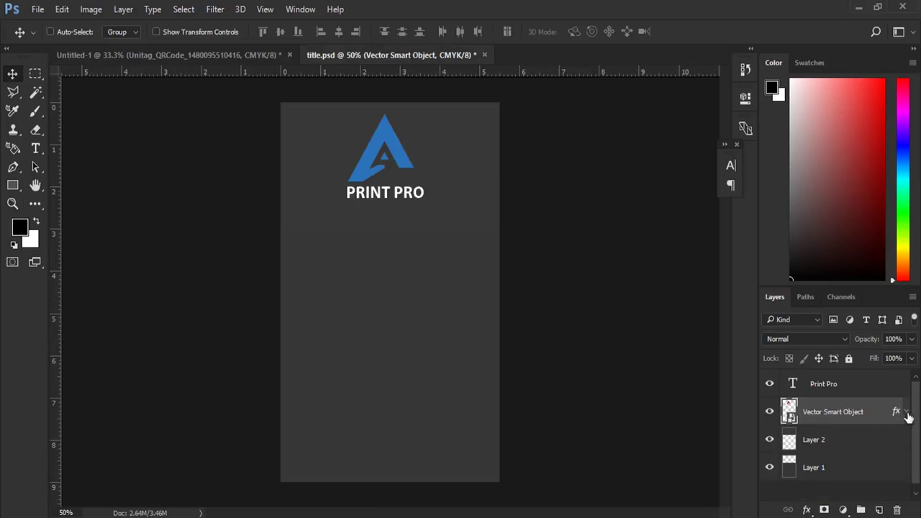
click(843, 392)
click(135, 56)
click(309, 56)
drag(262, 106, 283, 199)
Recolour the PRINT PRO text with the blue sampled from the logo.
double_click(793, 441)
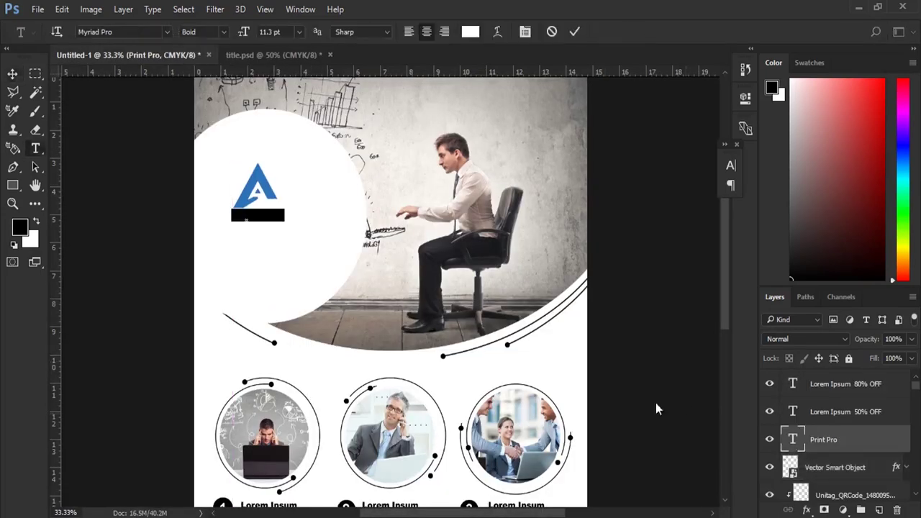
click(22, 230)
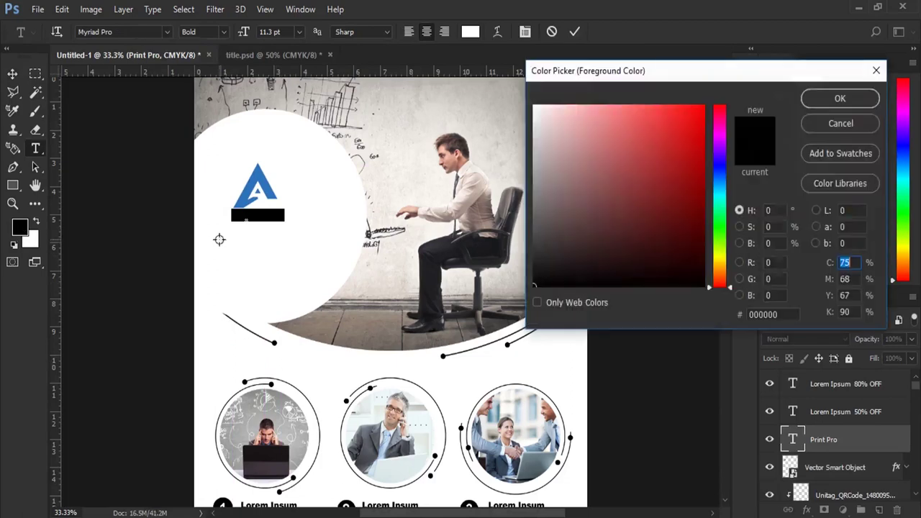
click(259, 176)
click(827, 101)
click(257, 215)
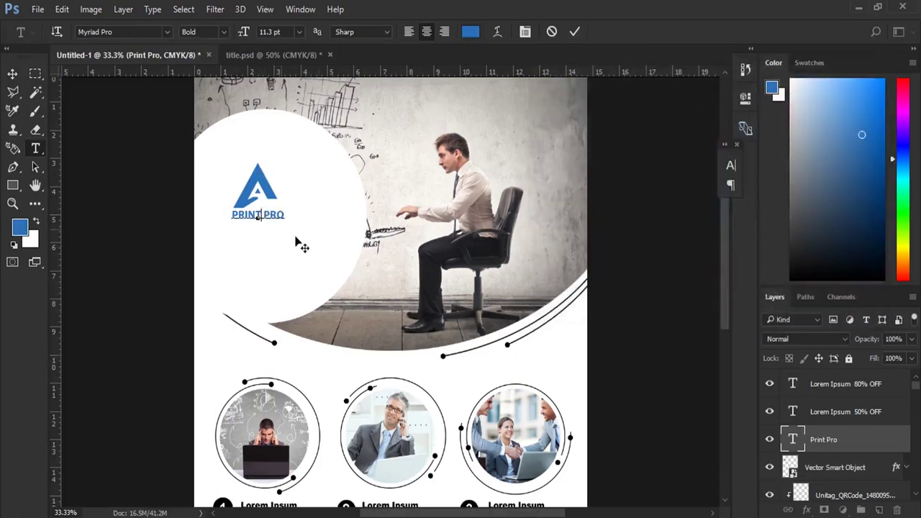
click(15, 75)
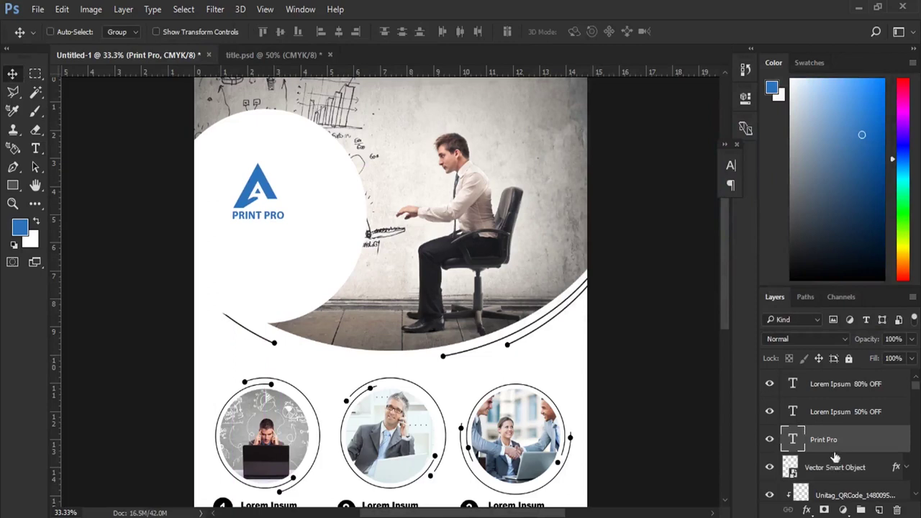
click(769, 467)
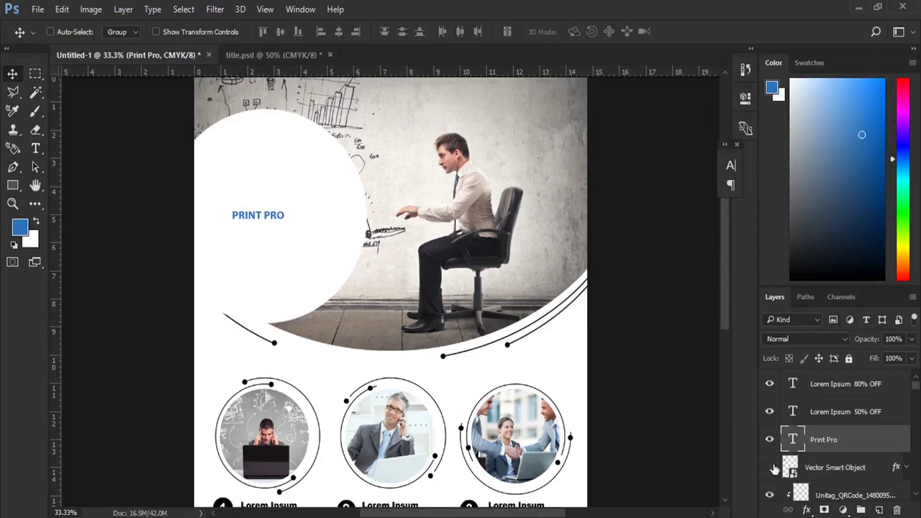
shift+click(834, 467)
Scale the logo and title up in two passes (about 141% first) and centre them in the circle.
key(ctrl+t)
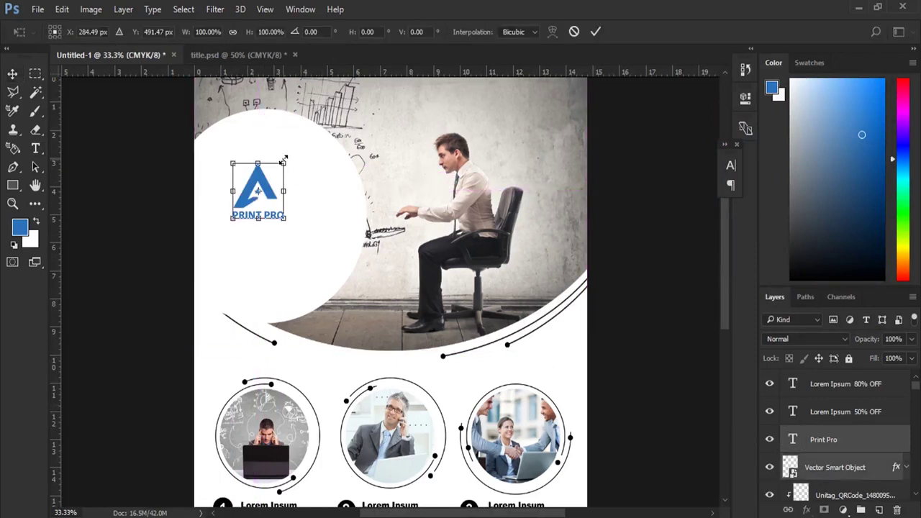
drag(283, 160, 295, 152)
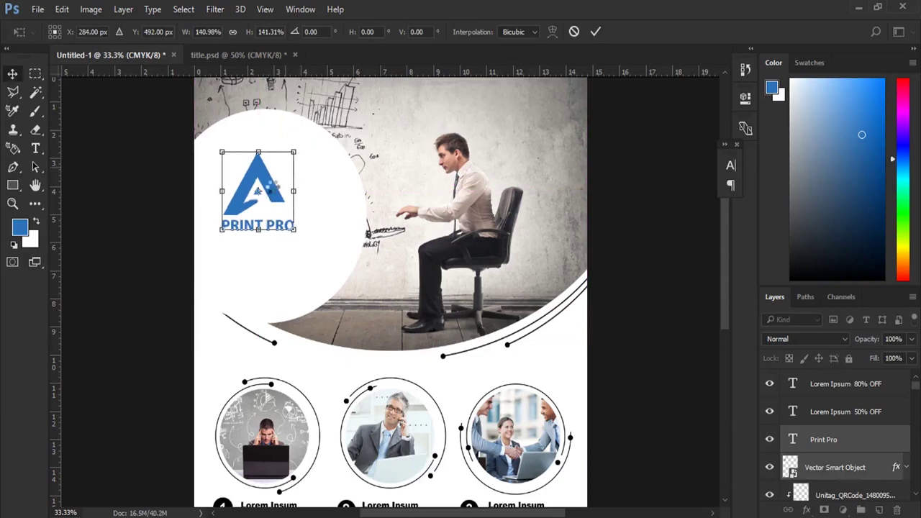
key(Return)
drag(265, 193, 280, 193)
key(ctrl+t)
drag(311, 151, 317, 144)
key(Return)
mouse_move(277, 243)
mouse_down()
mouse_move(314, 235)
mouse_move(282, 235)
mouse_up()
Make the word PRO black.
click(35, 148)
click(14, 246)
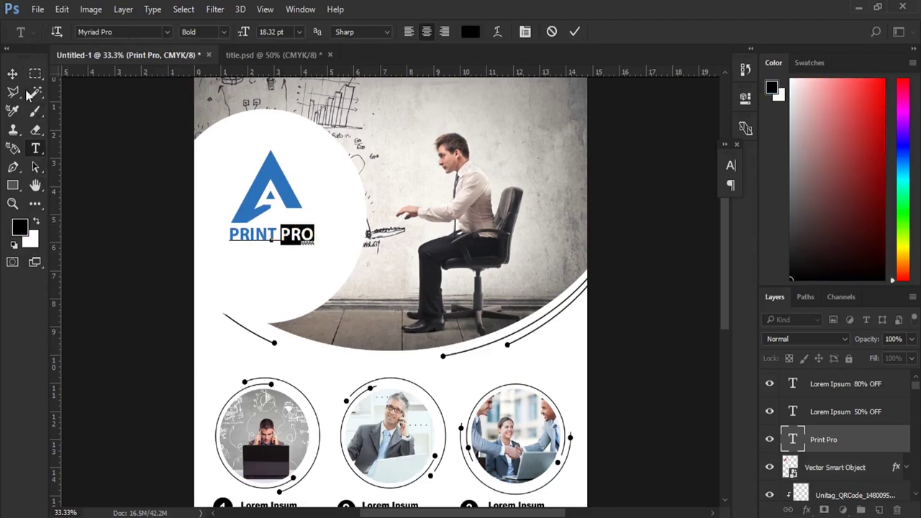
click(12, 75)
click(35, 149)
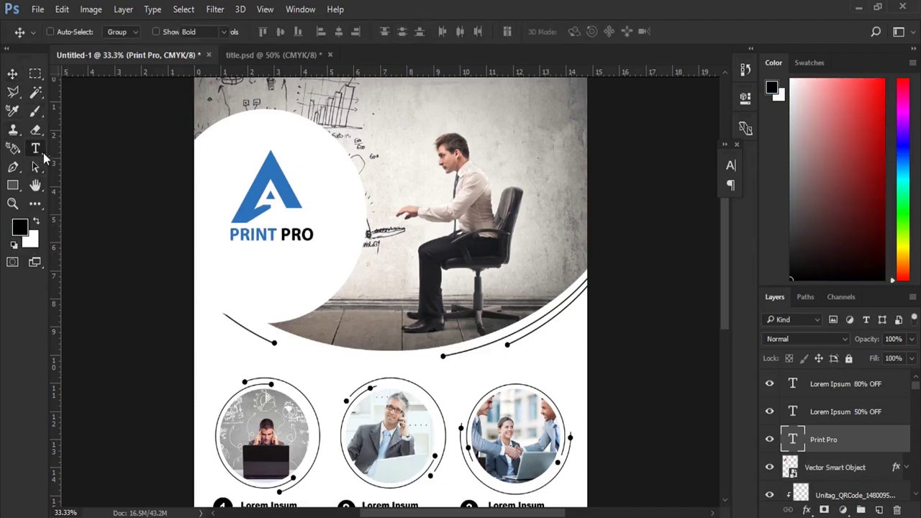
Paste the sample caption text and style it Smooth, normal case, 9 pt Regular.
click(259, 282)
right_click(259, 280)
click(293, 264)
key(ctrl+a)
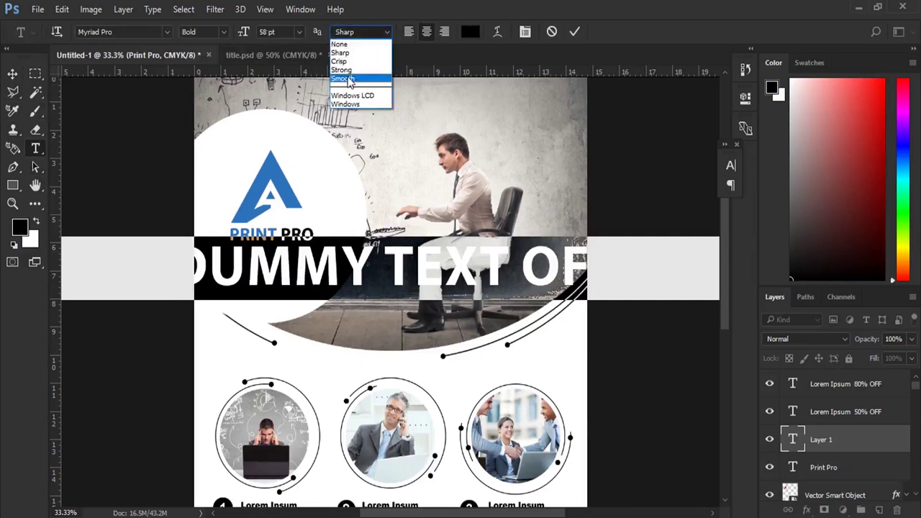
click(357, 69)
click(525, 32)
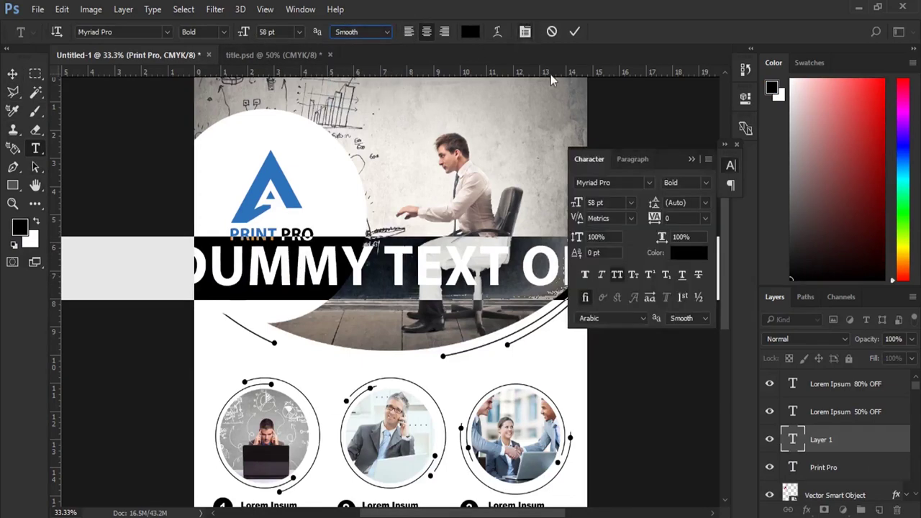
click(617, 272)
click(630, 202)
click(613, 270)
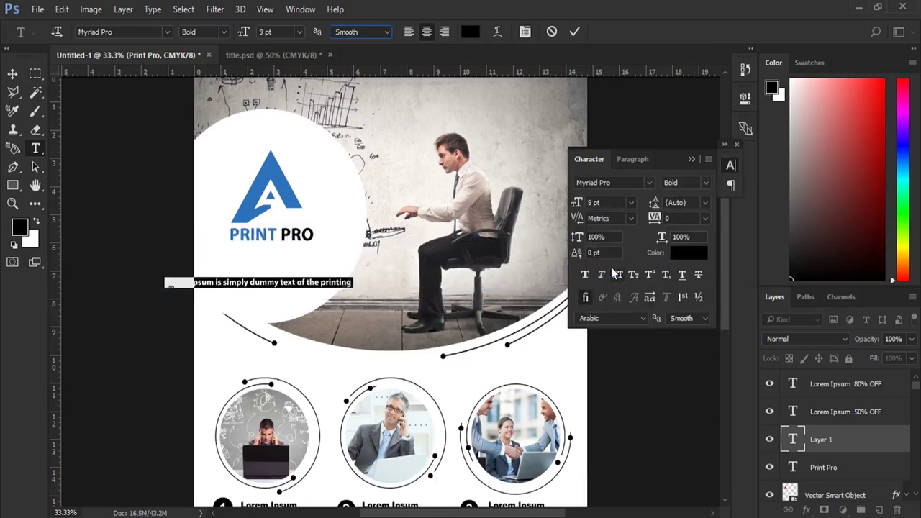
click(707, 183)
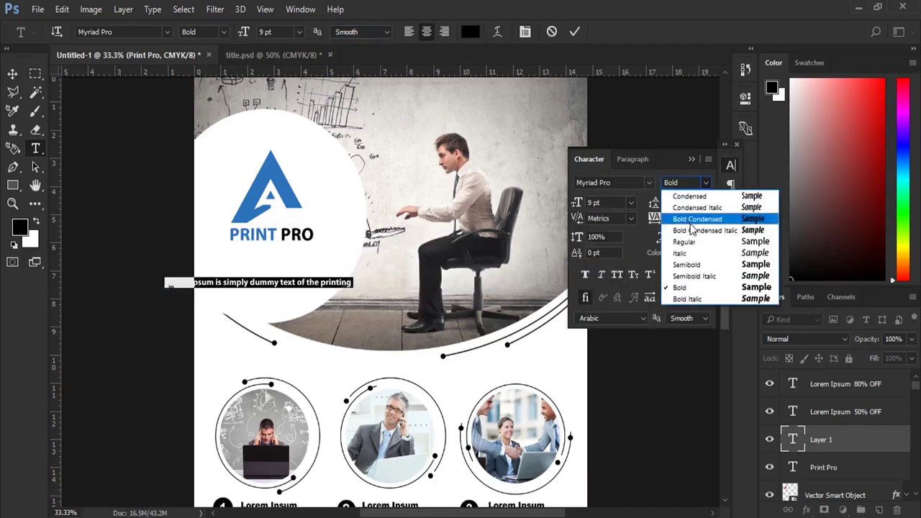
click(679, 248)
click(12, 73)
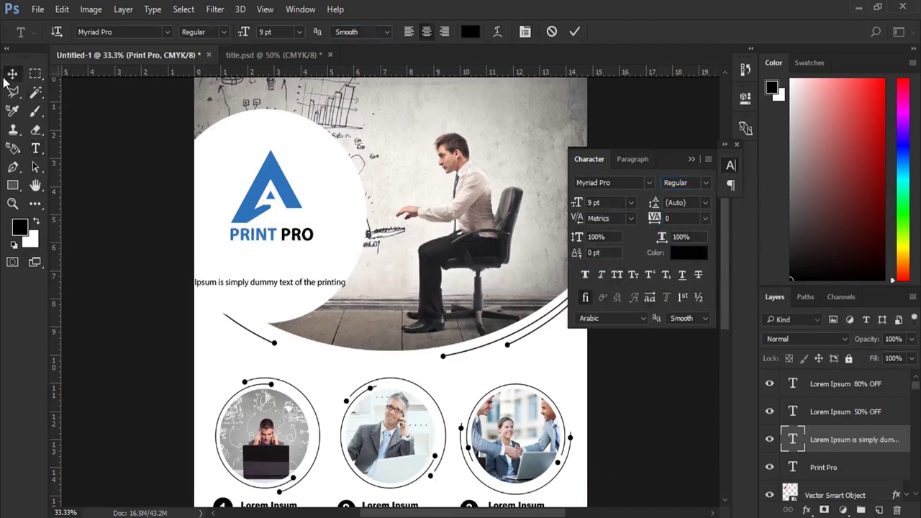
Move the caption under PRINT PRO and wrap it into two centred lines.
drag(350, 282, 403, 254)
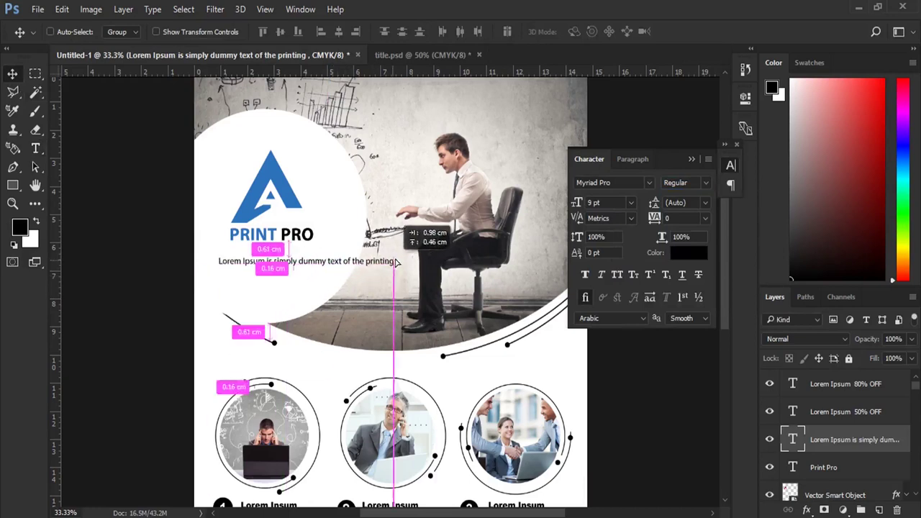
click(35, 148)
mouse_move(334, 252)
mouse_down()
mouse_move(369, 263)
mouse_move(281, 262)
mouse_up()
double_click(326, 262)
click(12, 73)
Enlarge the PRINT PRO title to about 124% and nudge it right.
right_click(289, 234)
click(338, 243)
key(ctrl+t)
drag(314, 227, 324, 222)
key(Return)
key(shift+Right)
key(shift+Right)
Nudge the caption down and rescale the PRINT PRO title to about 104%.
right_click(295, 198)
click(316, 204)
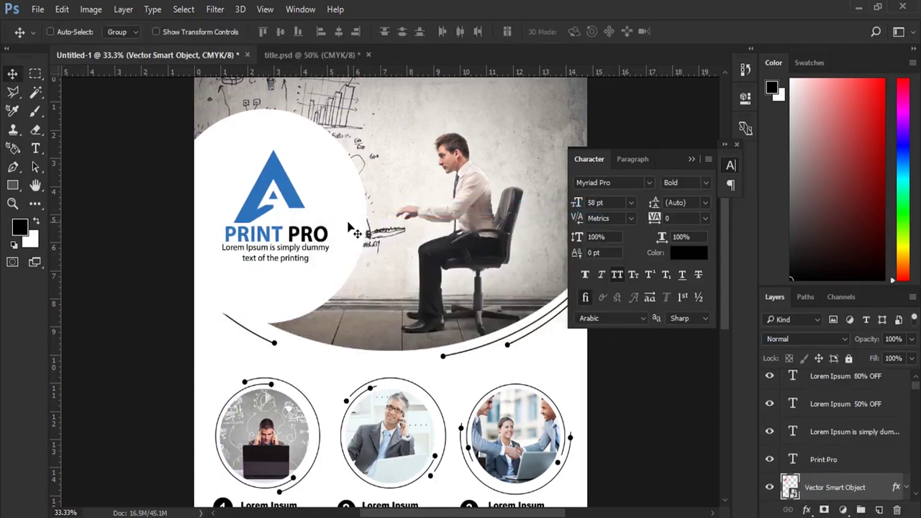
right_click(316, 249)
click(331, 253)
key(shift+Down)
key(shift+Down)
right_click(330, 247)
click(330, 246)
key(ctrl+t)
drag(329, 225, 328, 231)
key(Return)
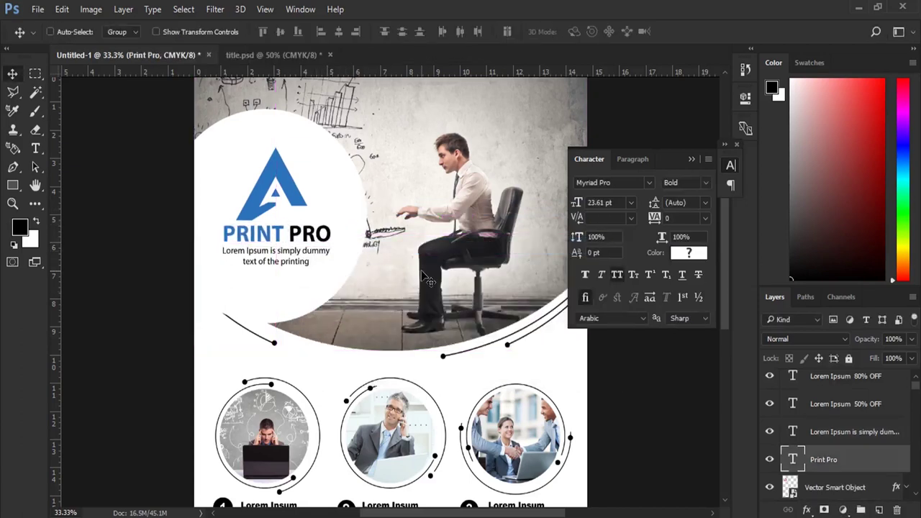
Nudge the logo up, shift logo, title and caption left, and close the Character panel.
right_click(309, 207)
click(329, 206)
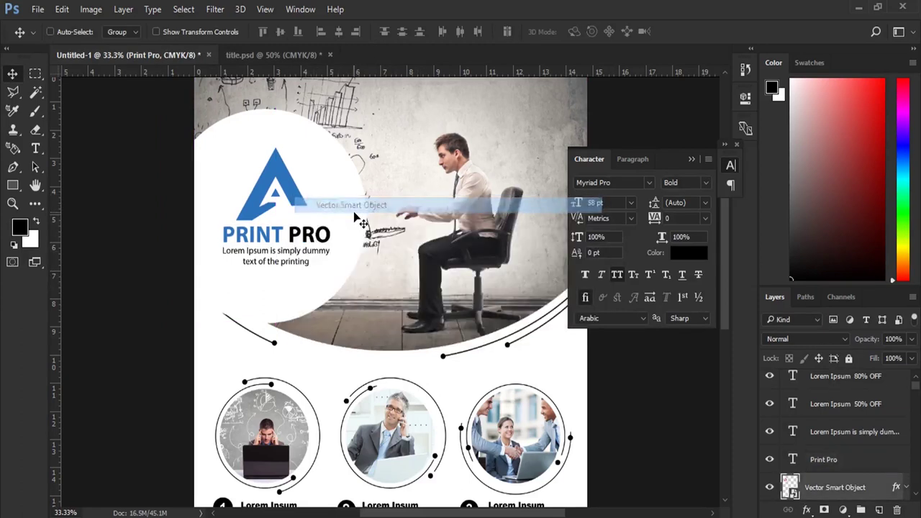
key(shift+Up)
key(shift+Up)
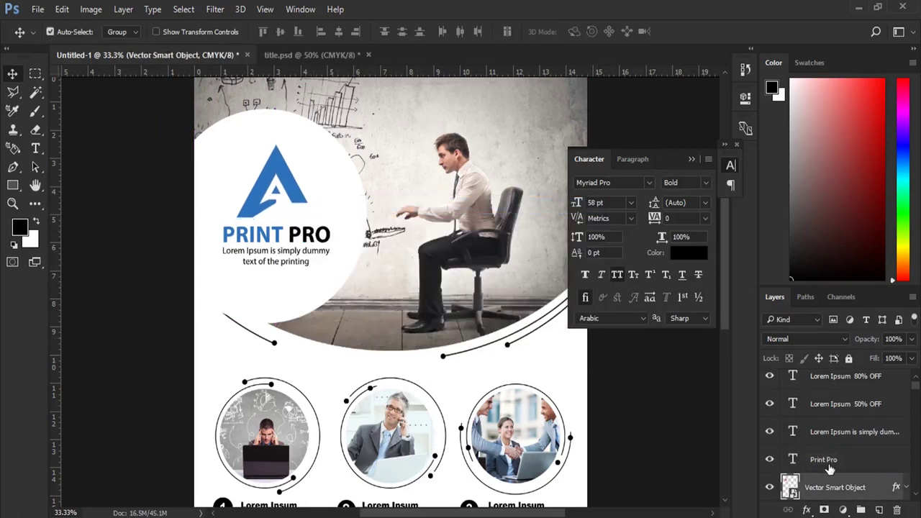
click(827, 461)
ctrl+click(824, 434)
key(shift+Left)
key(shift+Left)
key(shift+Left)
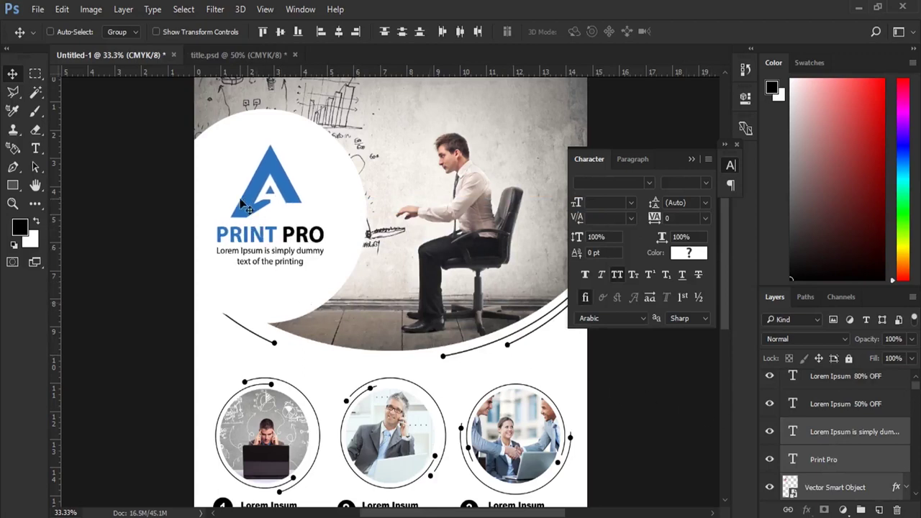
right_click(243, 205)
click(259, 208)
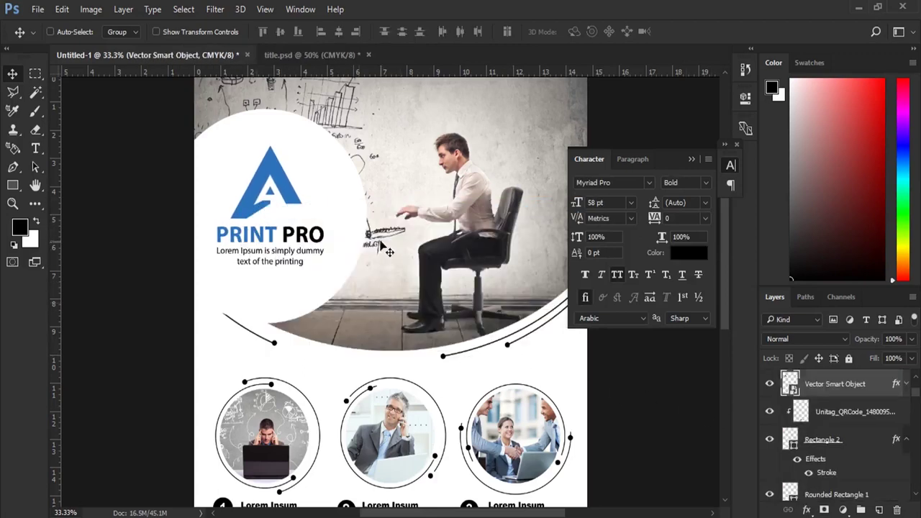
click(692, 160)
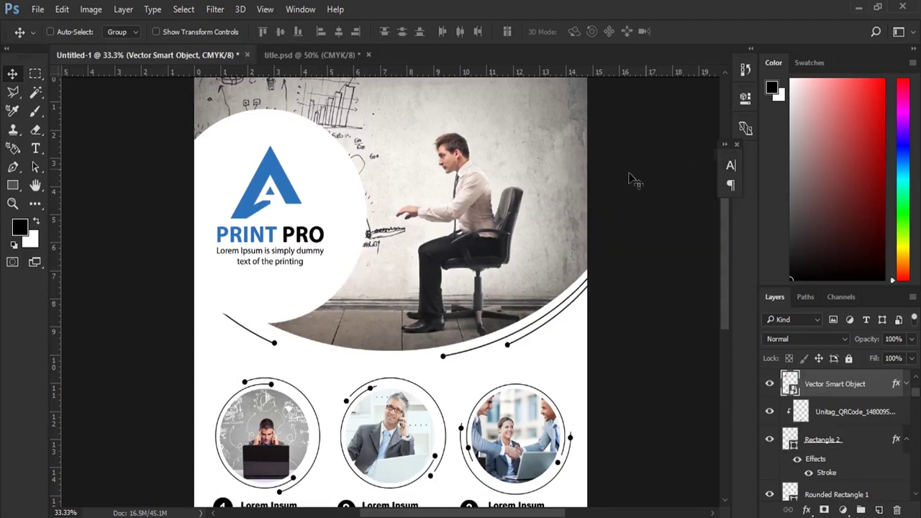
click(12, 204)
click(366, 354)
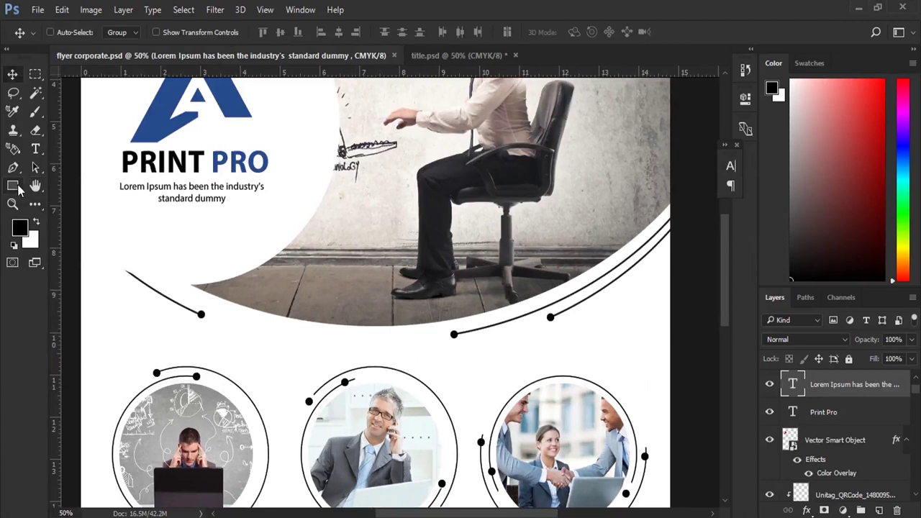
Draw a wide ellipse across the header photo with no fill and a black 4.68 px outline.
click(20, 188)
click(82, 209)
mouse_move(66, 98)
mouse_down()
mouse_move(536, 332)
mouse_move(681, 336)
mouse_up()
click(702, 94)
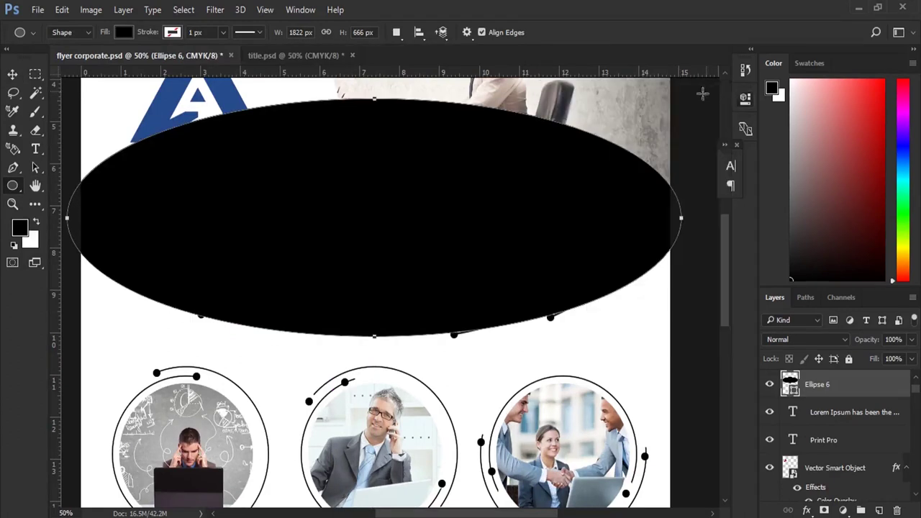
click(123, 33)
click(65, 60)
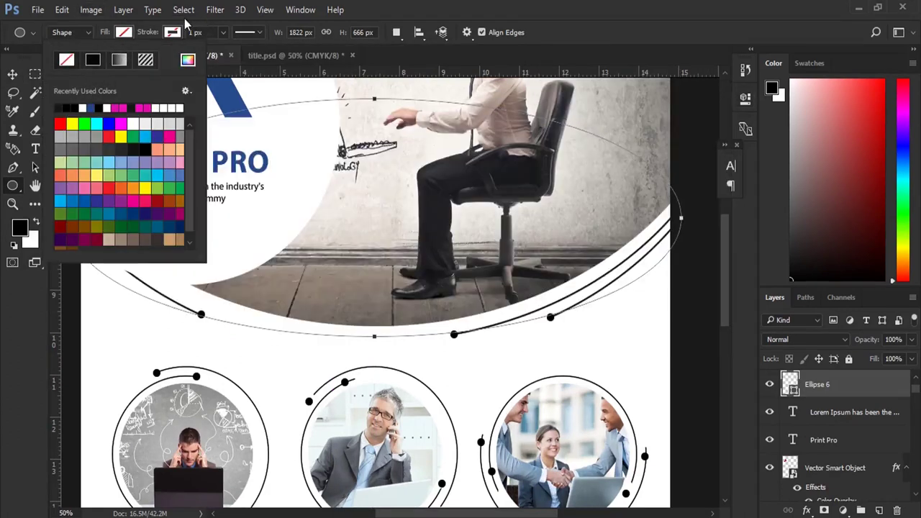
click(173, 32)
click(117, 107)
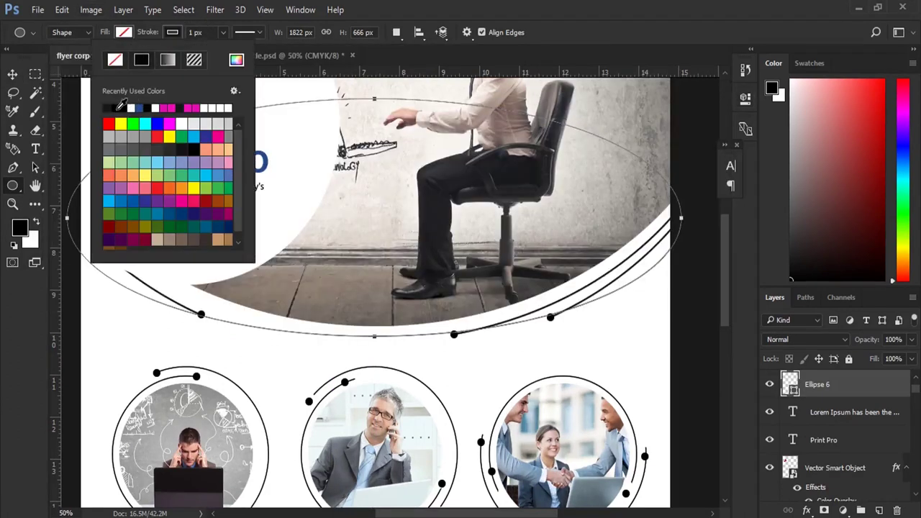
click(223, 33)
drag(221, 54, 224, 51)
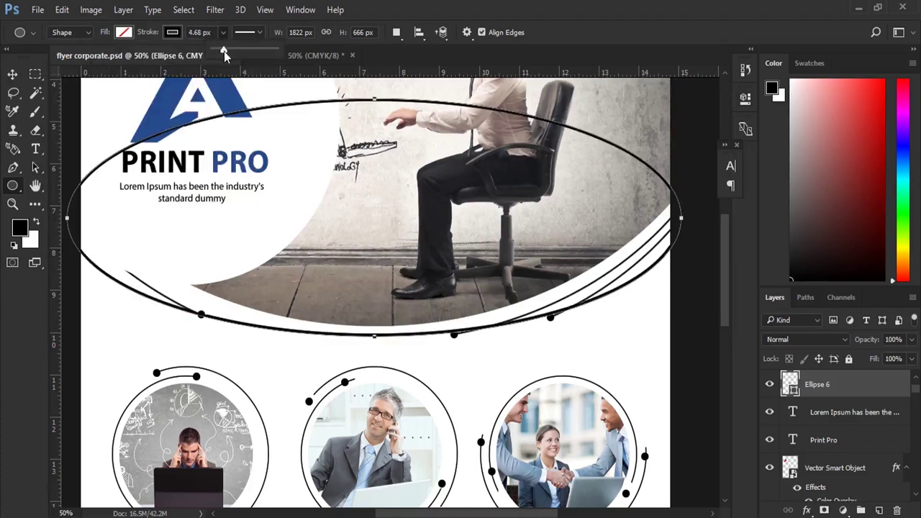
Rotate and reposition the ellipse, then stretch it taller and tilt it about 2° counter-clockwise.
click(12, 74)
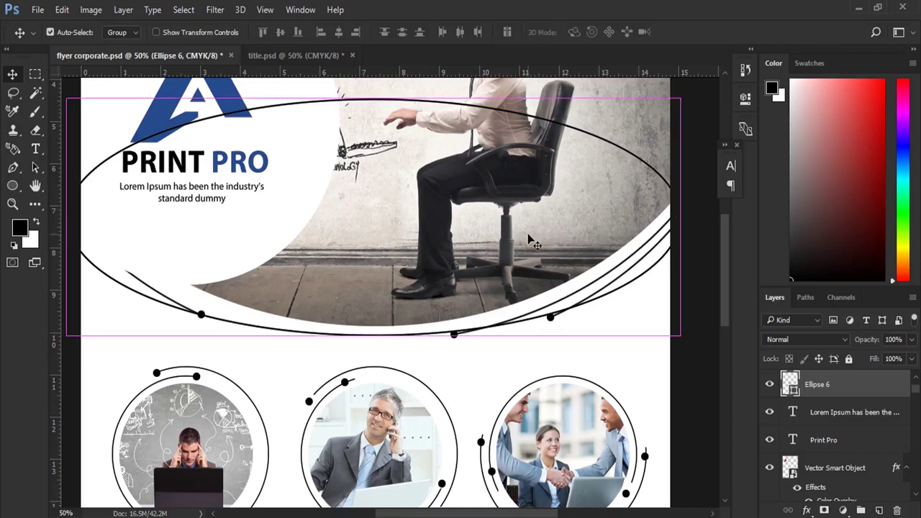
key(ctrl+t)
drag(695, 153, 696, 166)
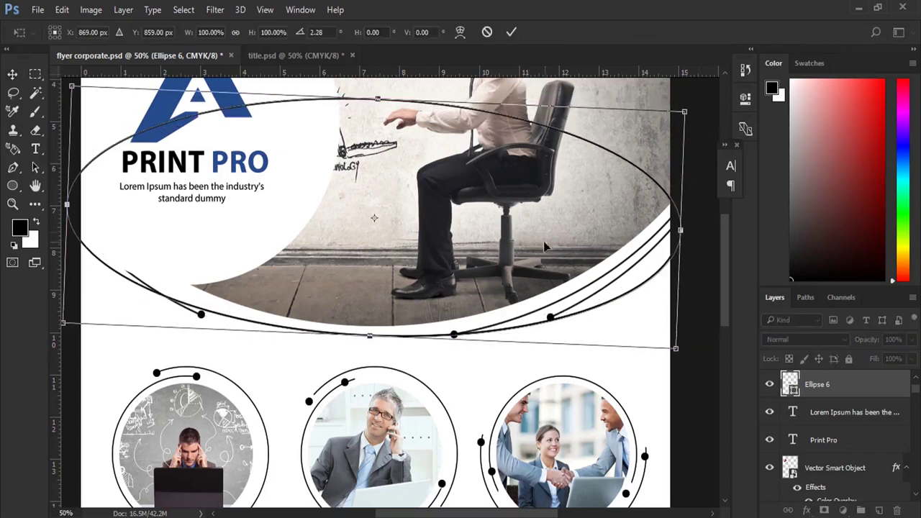
key(Return)
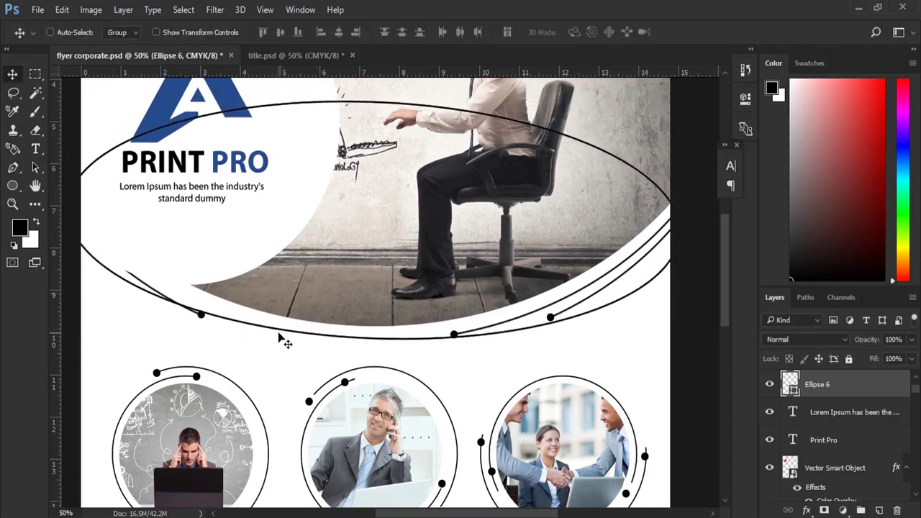
drag(344, 350, 555, 323)
key(ctrl+t)
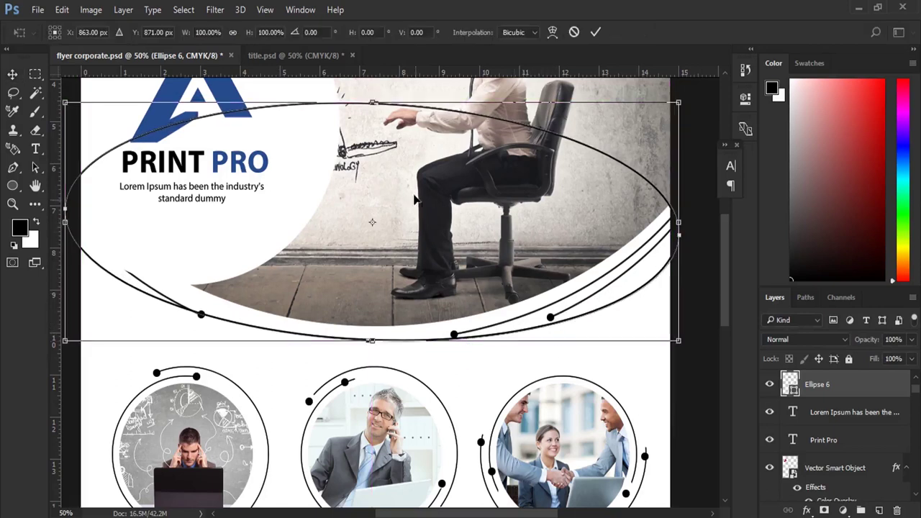
drag(372, 103, 374, 65)
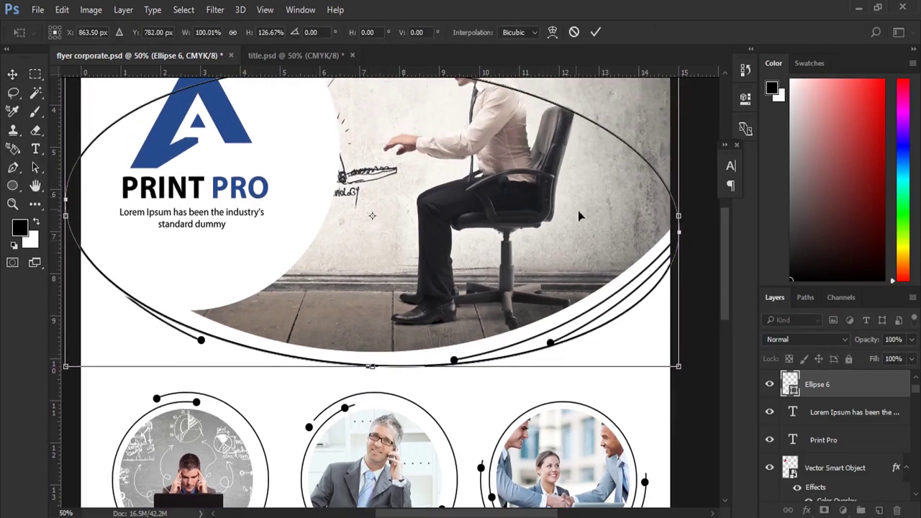
drag(696, 244, 696, 233)
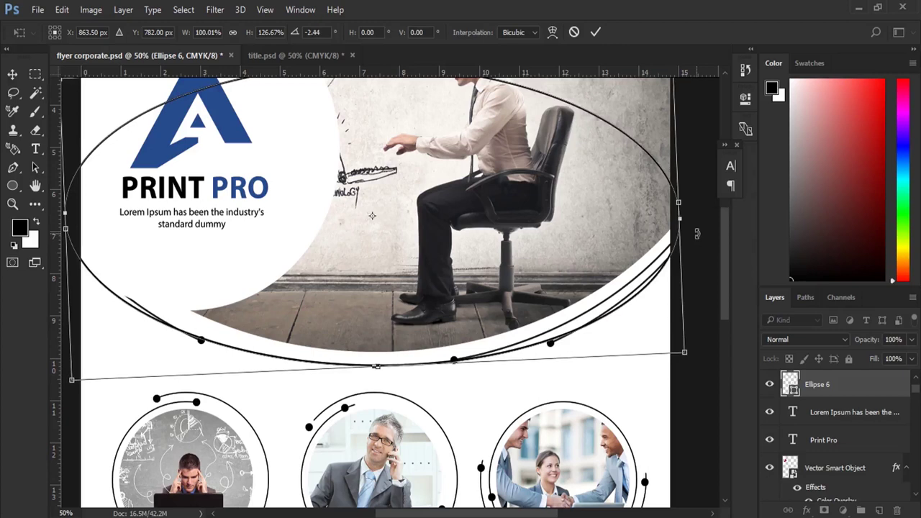
key(Return)
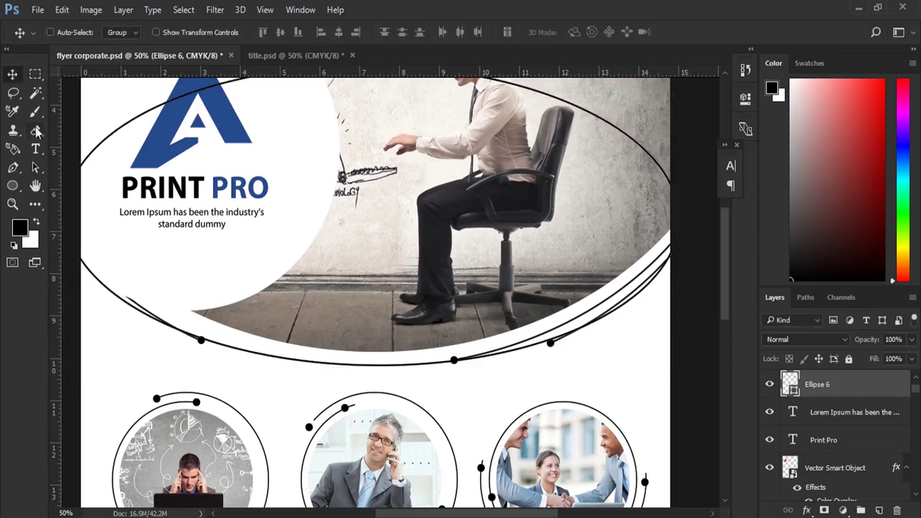
click(35, 149)
Type an 8 pt path-text line along the ellipse with '.yourwebsitehere.com' and a phone number.
click(299, 32)
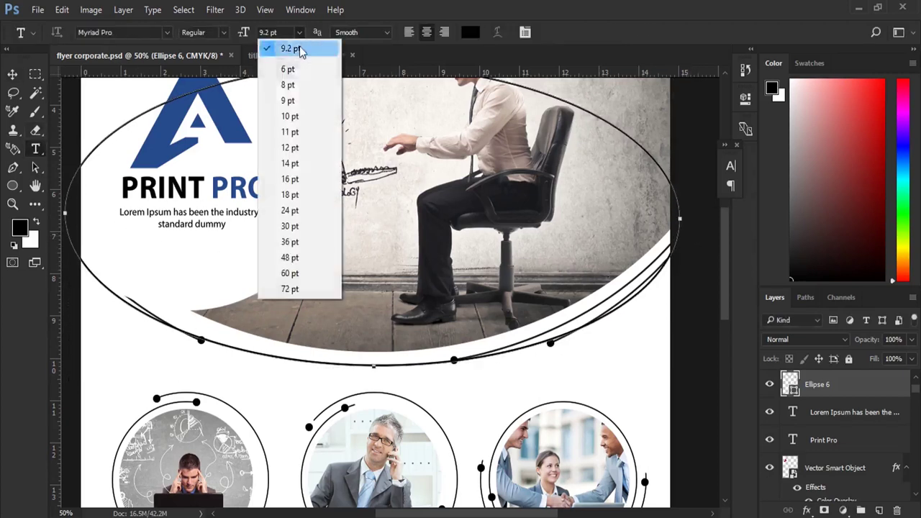
click(288, 82)
click(252, 352)
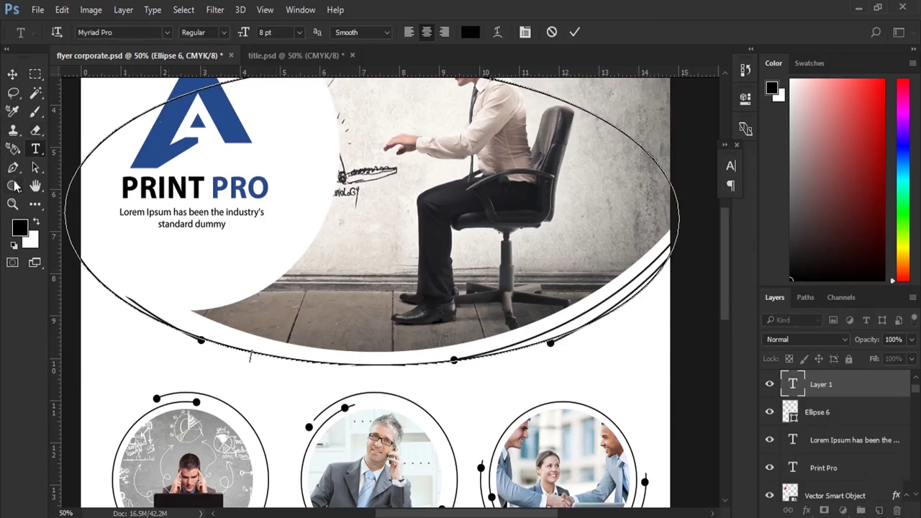
text(www.yourwebsitehere.com - )
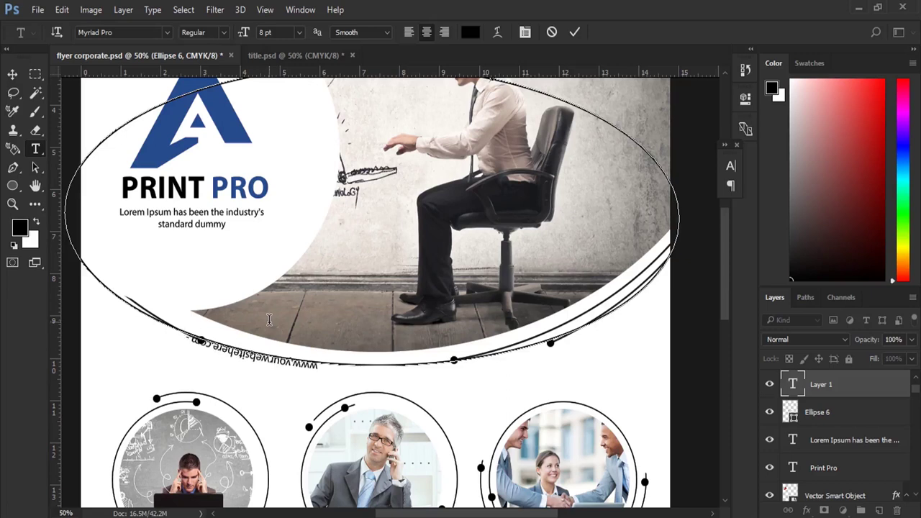
text(Tel)
key(BackSpace)
key(BackSpace)
key(BackSpace)
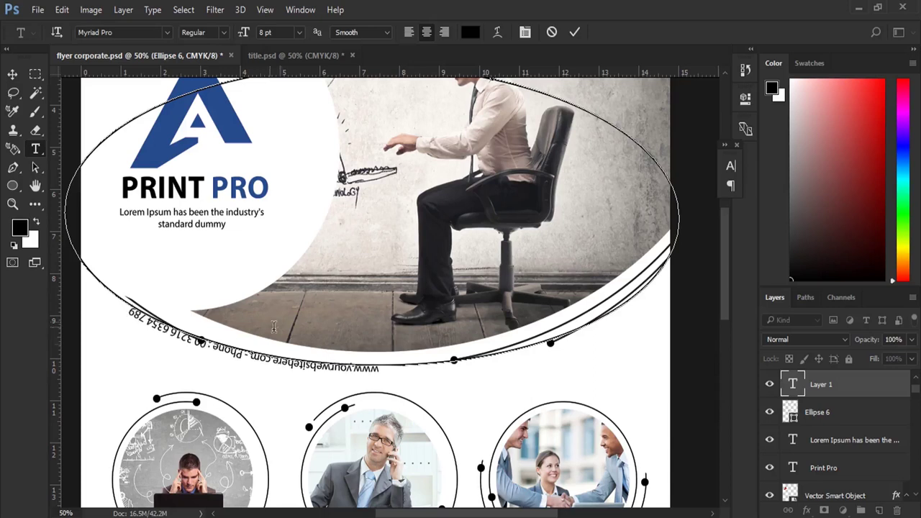
key(ctrl+Return)
Flip the path text so it reads upright inside the ellipse curve.
key(v)
click(35, 185)
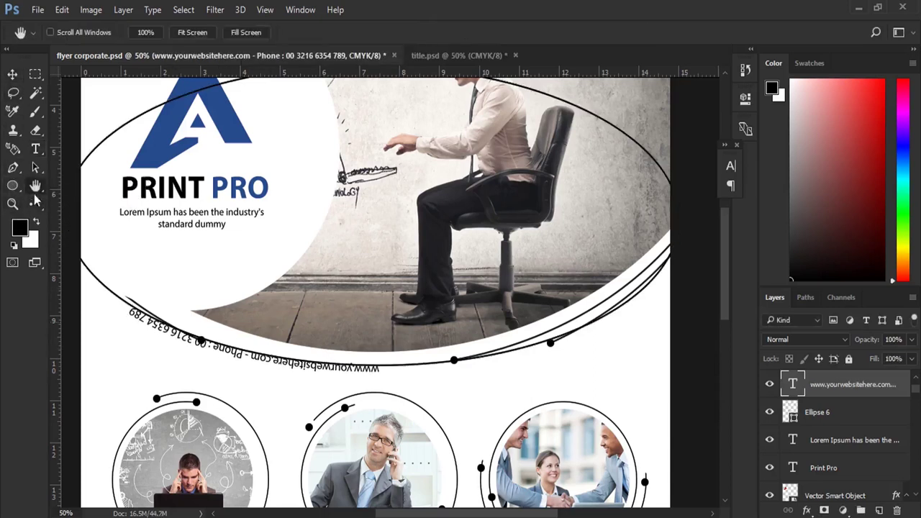
right_click(36, 167)
click(103, 164)
drag(282, 359, 281, 341)
click(62, 9)
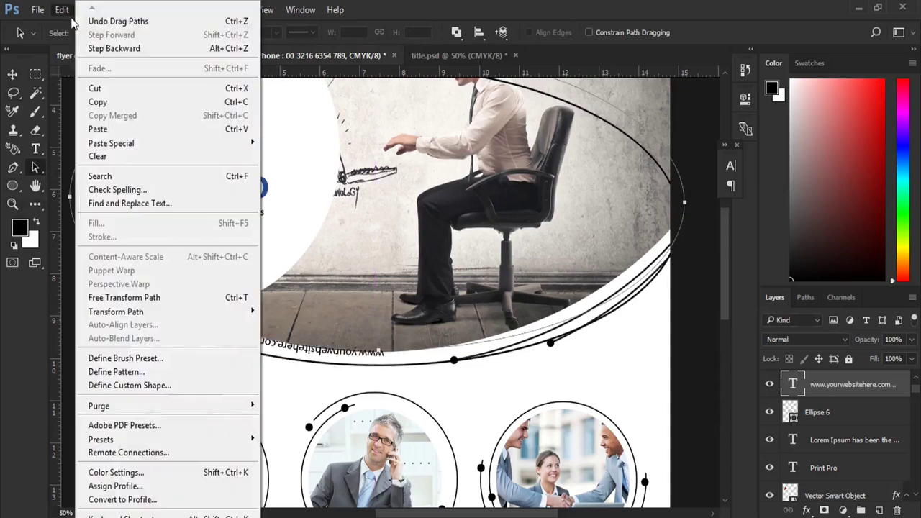
click(93, 16)
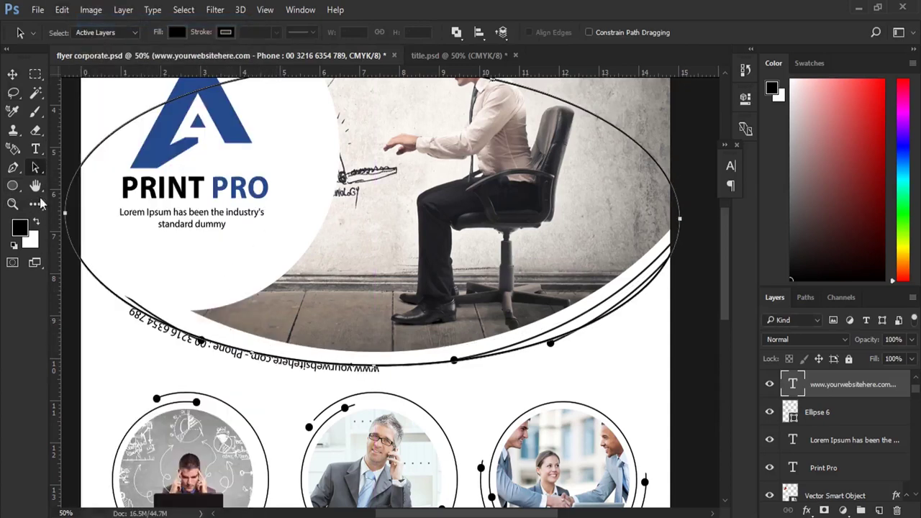
right_click(35, 167)
click(102, 166)
right_click(35, 166)
click(103, 178)
drag(253, 355, 256, 340)
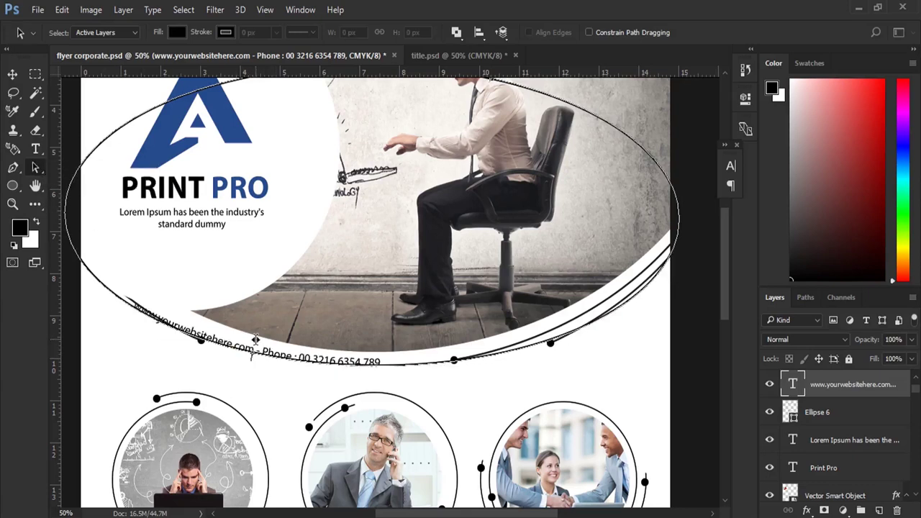
Move the curved text right and rotate it along the arc, nudging it right and up.
key(v)
drag(391, 357, 429, 363)
key(ctrl+t)
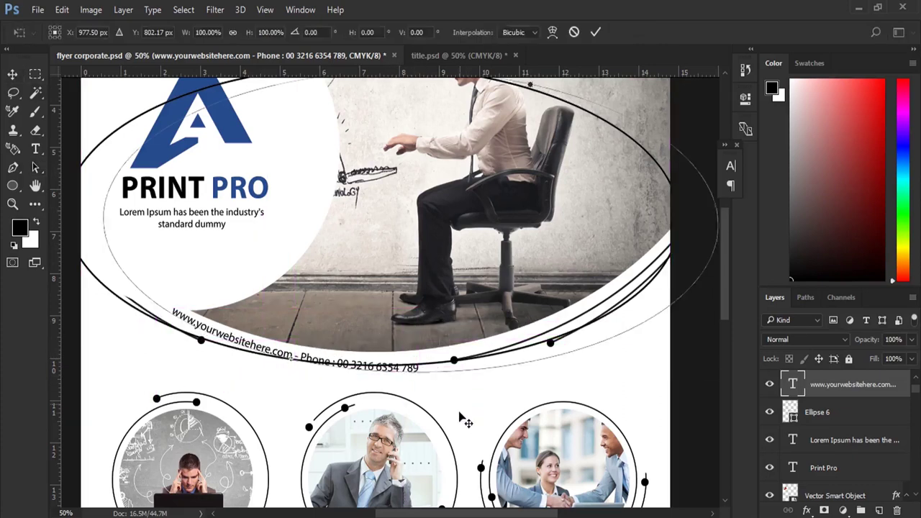
drag(466, 413, 409, 321)
key(Return)
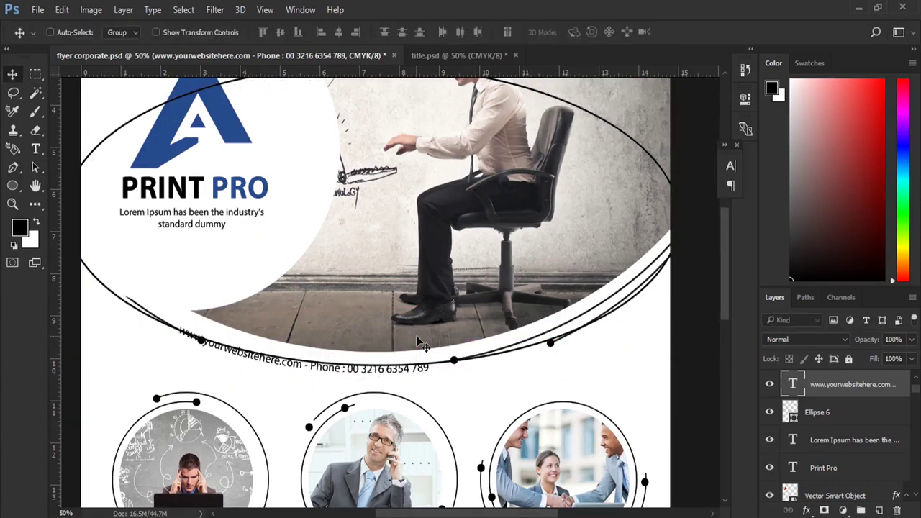
key(Right)
key(Right)
key(Right)
key(Up)
key(Up)
key(Up)
key(Right)
key(Right)
key(Right)
key(Up)
key(Up)
key(Right)
key(Right)
Fine-tune the curved text's position with two slight rotations and small nudges.
key(ctrl+t)
drag(480, 420, 484, 417)
key(Return)
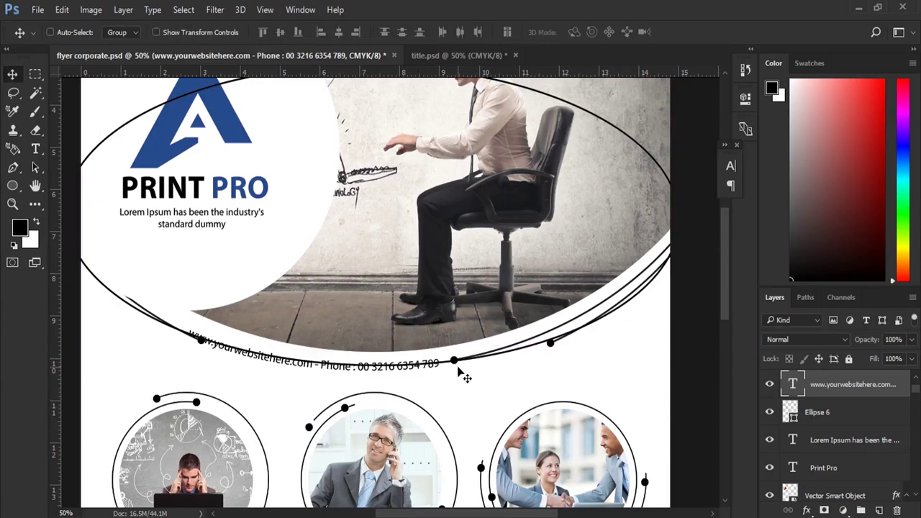
key(Right)
key(Right)
key(Right)
key(Right)
key(Right)
key(Right)
key(Right)
key(Right)
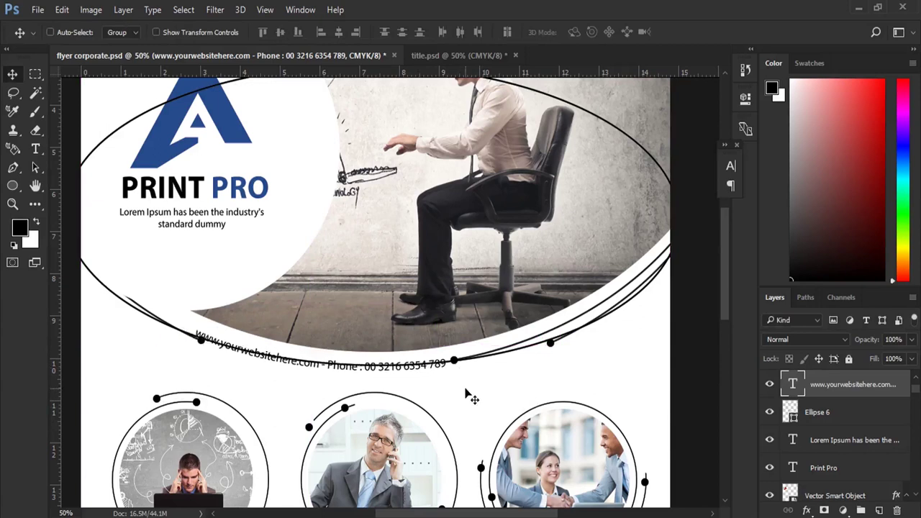
key(ctrl+t)
drag(474, 430, 492, 434)
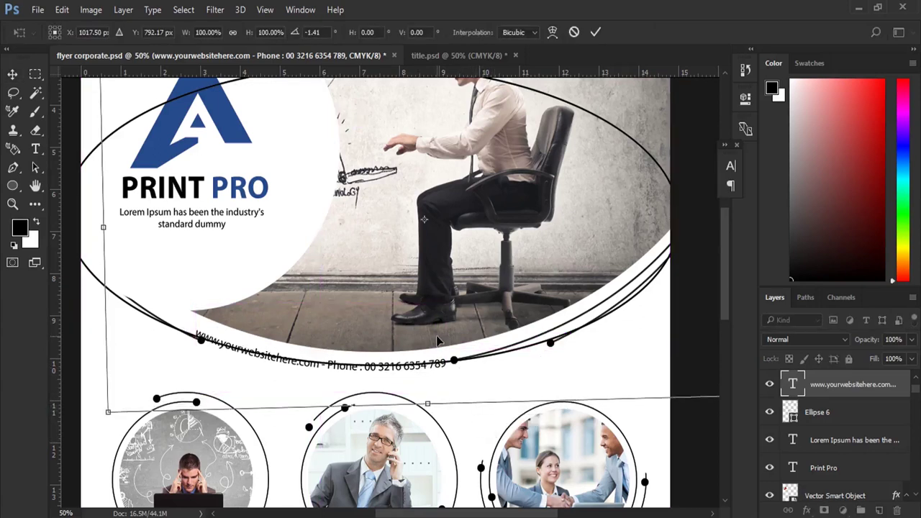
key(Return)
key(Up)
key(Up)
key(Up)
key(Up)
key(Up)
key(Up)
Resize the whole curved website-and-phone line to 7 pt.
click(34, 151)
click(351, 362)
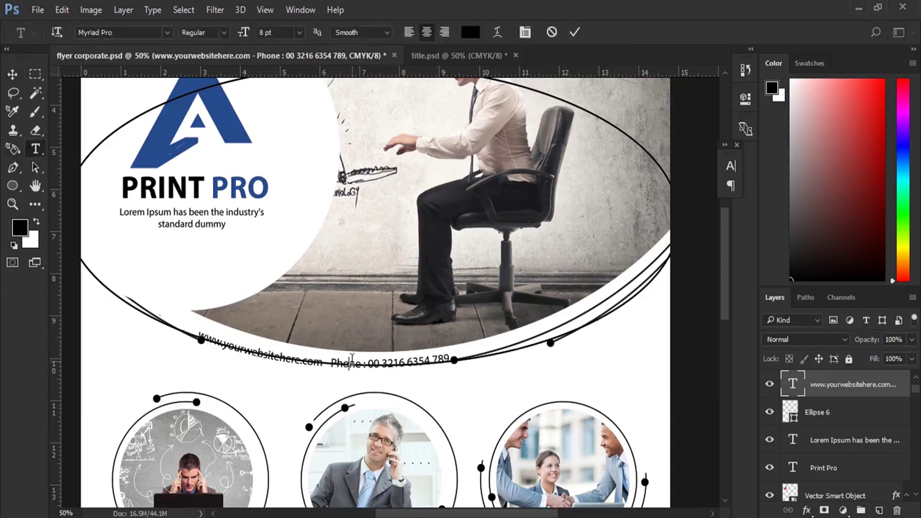
triple_click(352, 361)
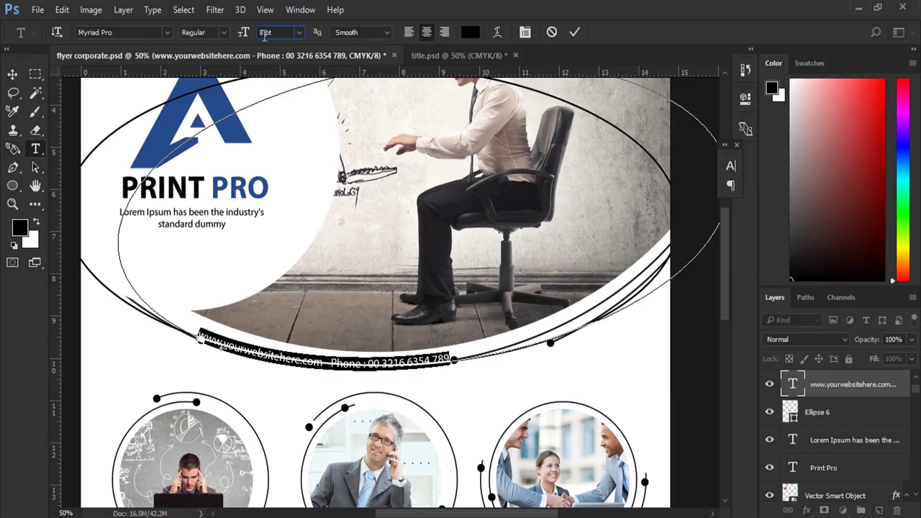
text(7)
key(Return)
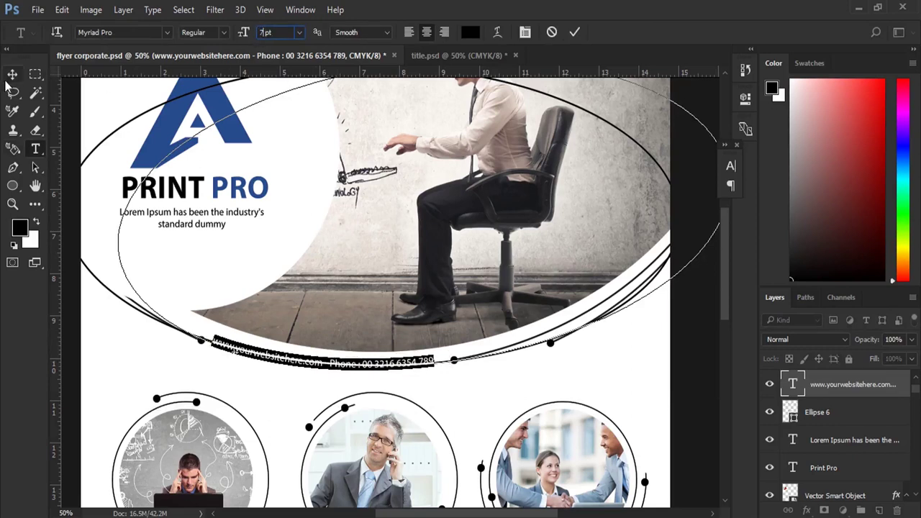
click(12, 74)
key(Right)
key(Right)
key(Right)
key(Right)
key(Right)
key(Right)
key(Right)
key(Right)
key(Right)
key(Right)
Hide and delete the Ellipse 6 outline layer.
click(770, 415)
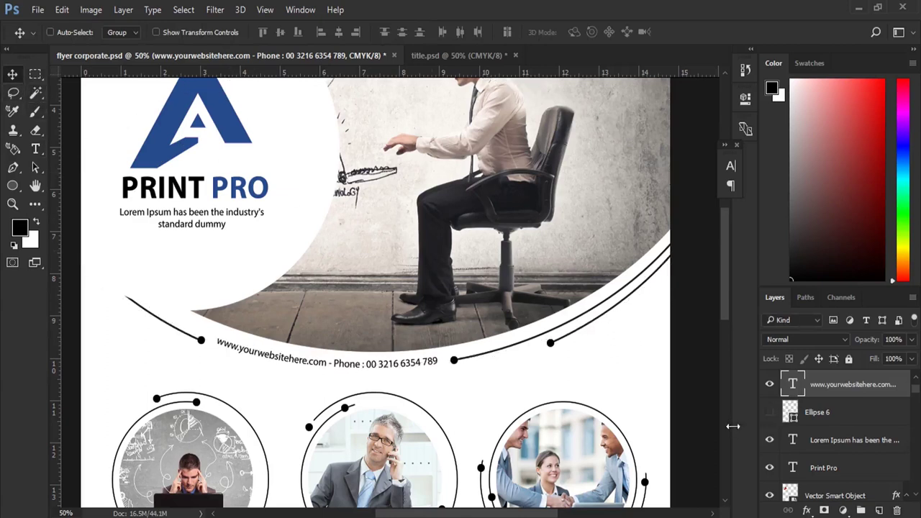
click(818, 421)
key(Delete)
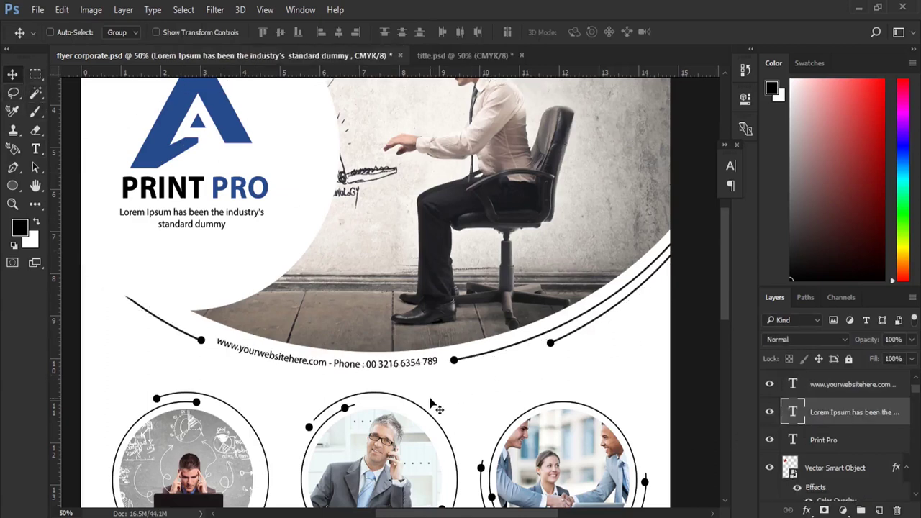
Fit the flyer on screen, save it, and zoom in on the Print Pro logo.
click(867, 388)
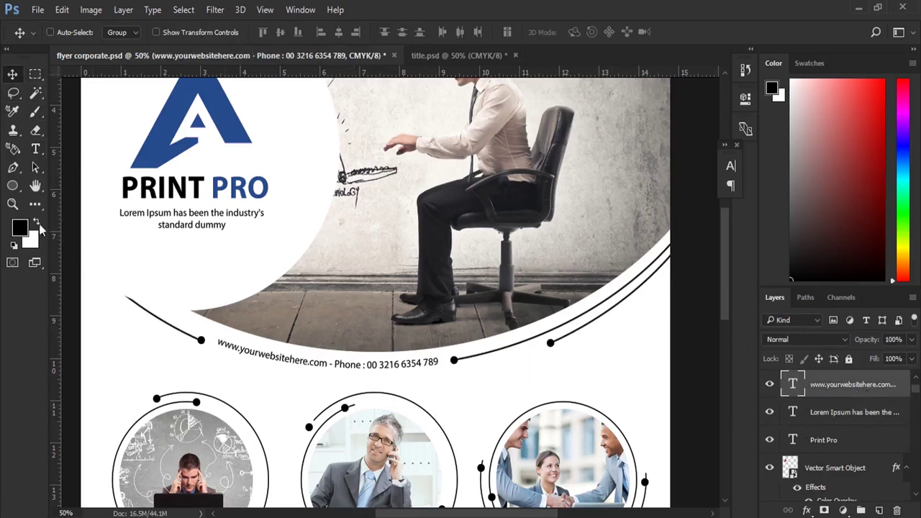
click(264, 10)
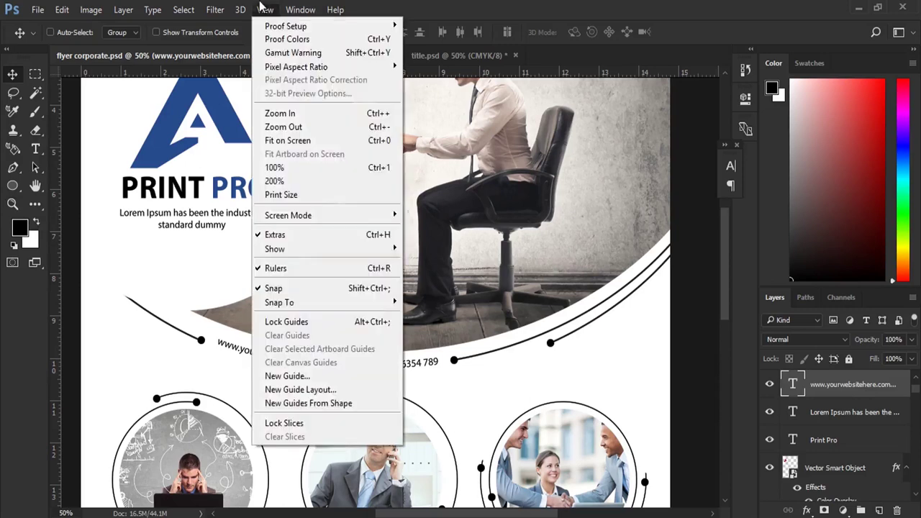
click(376, 148)
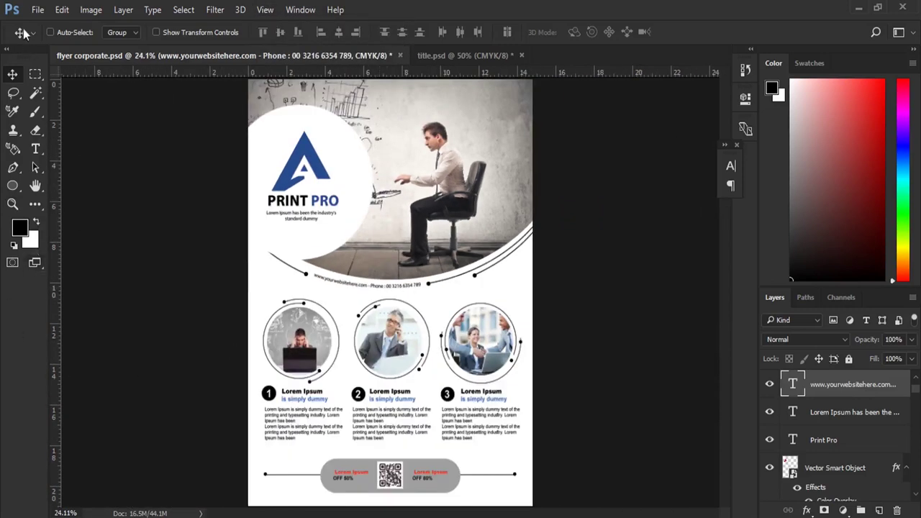
click(38, 9)
click(62, 150)
key(z)
click(332, 170)
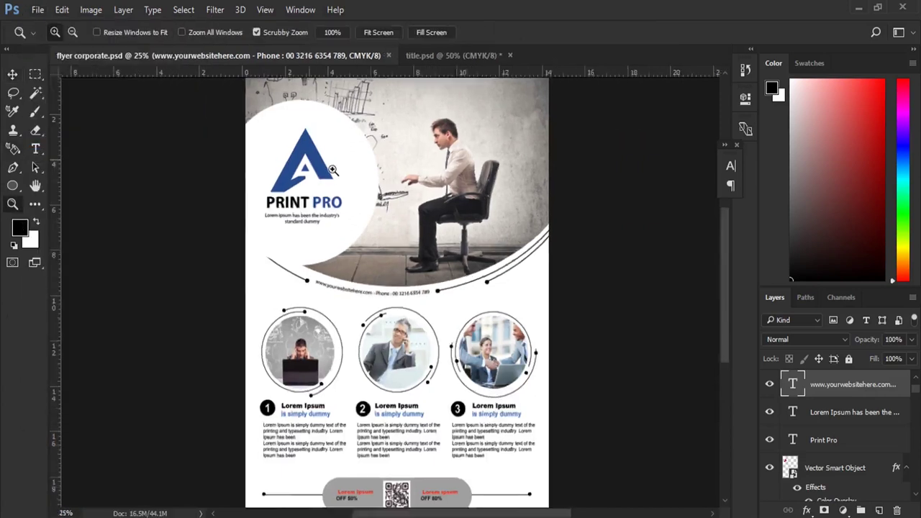
scroll(188, 187, up, 3)
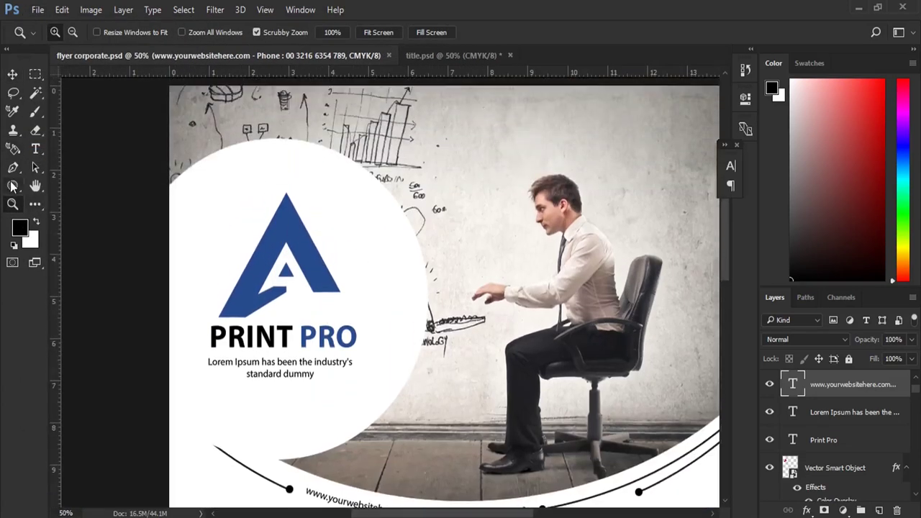
click(12, 187)
Duplicate the Ellipse 2 logo circle layer and select the original.
click(13, 75)
right_click(295, 165)
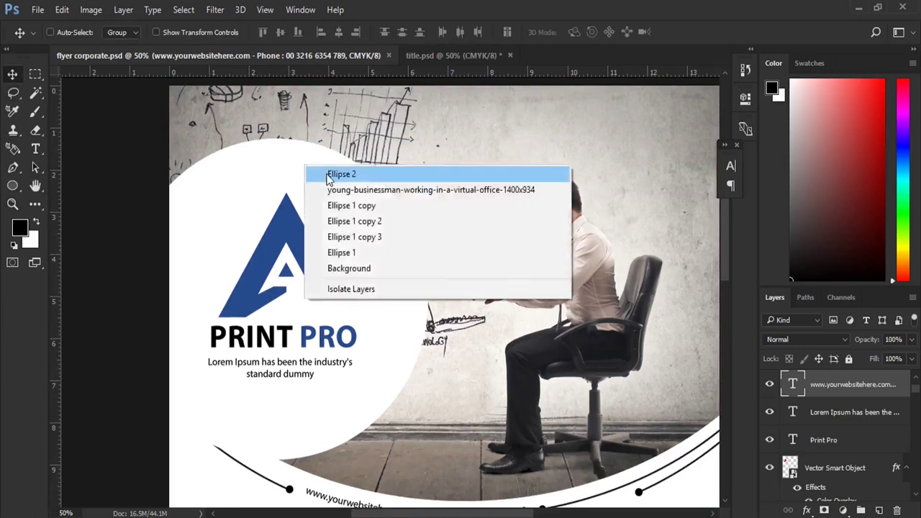
click(327, 176)
click(769, 488)
drag(849, 495, 878, 510)
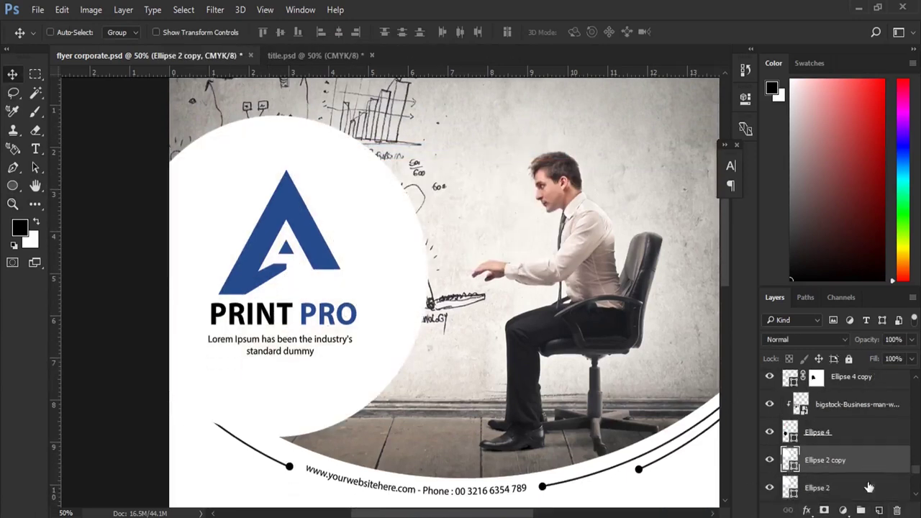
scroll(869, 487, down, 1)
click(849, 461)
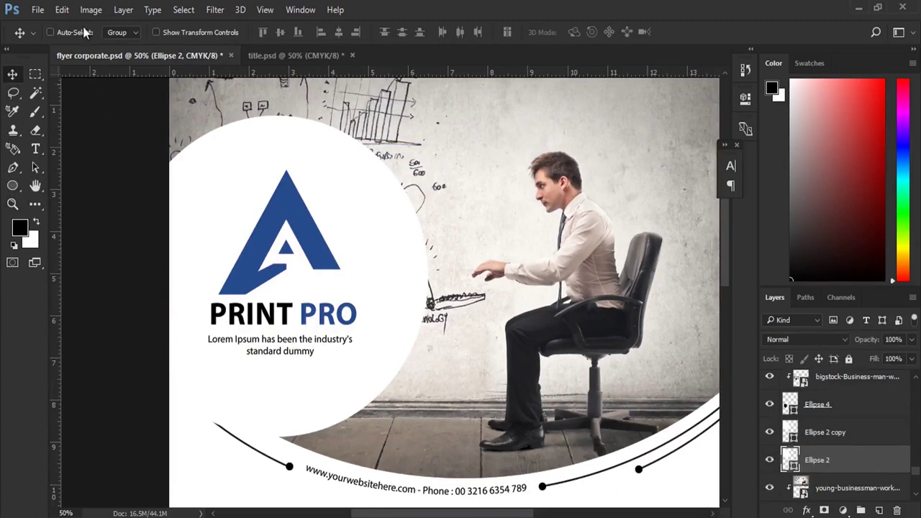
Enlarge the original Ellipse 2 circle to about 106% with Free Transform.
click(61, 9)
click(122, 298)
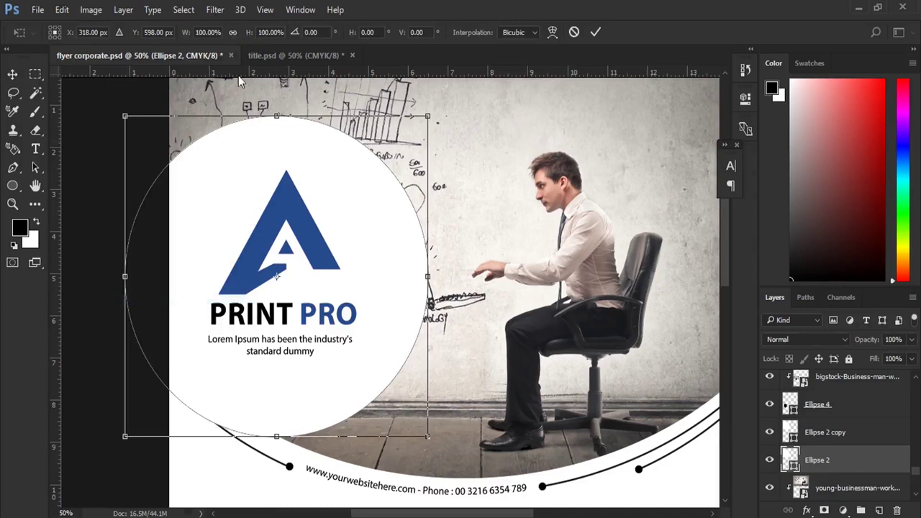
drag(187, 35, 201, 34)
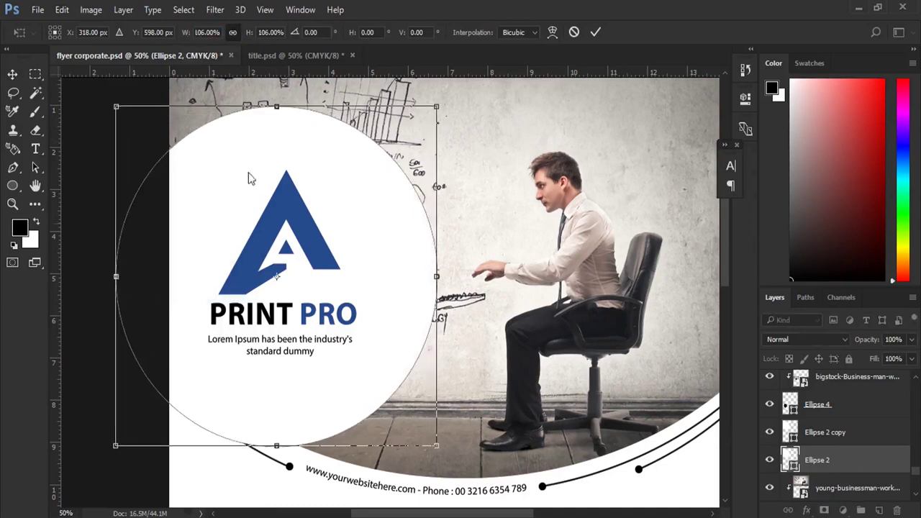
key(Return)
Give the enlarged circle no fill and a white 4 px stroke.
click(13, 186)
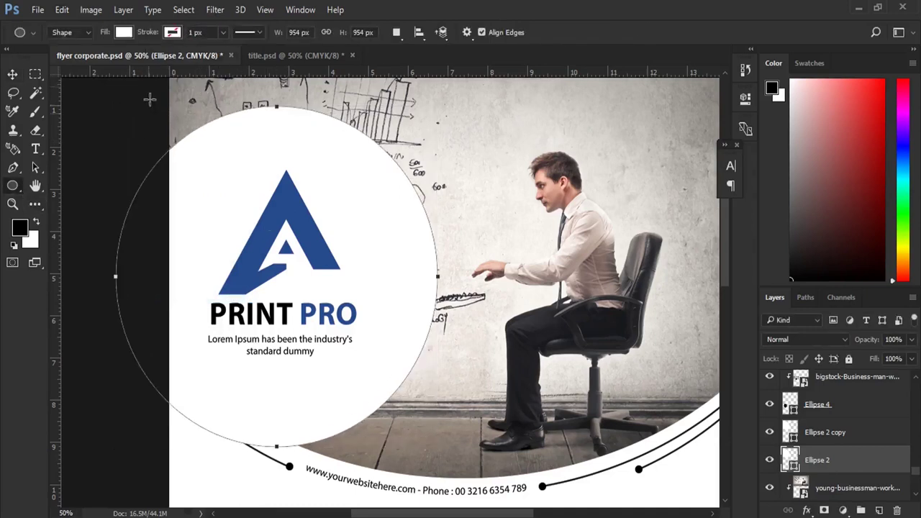
click(124, 32)
click(72, 60)
click(173, 32)
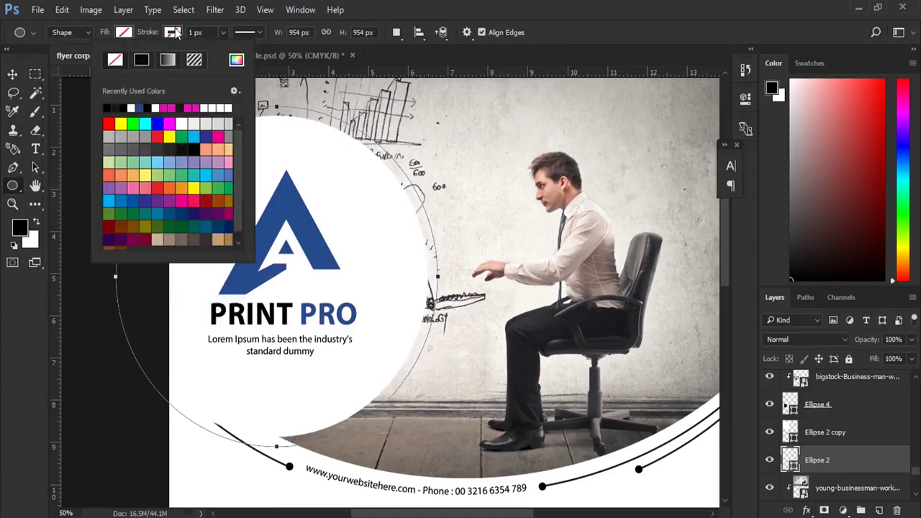
click(132, 107)
click(223, 33)
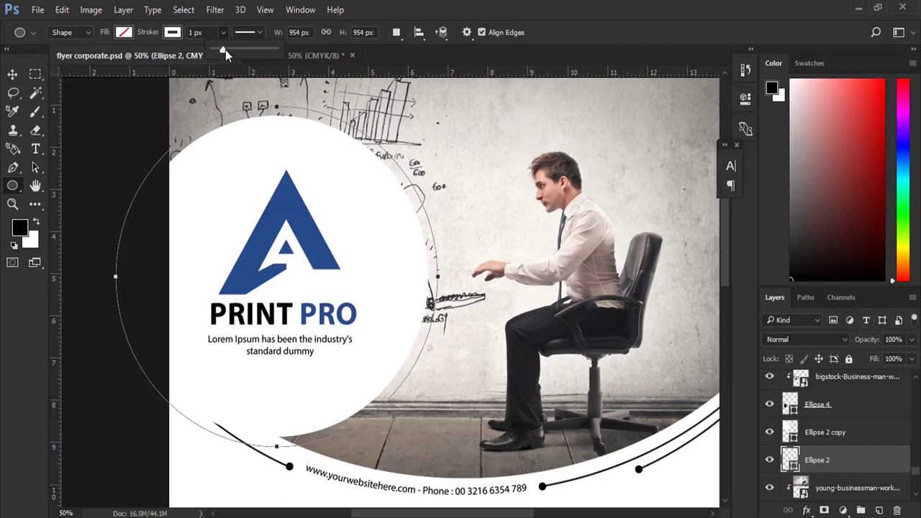
drag(225, 51, 226, 49)
click(207, 31)
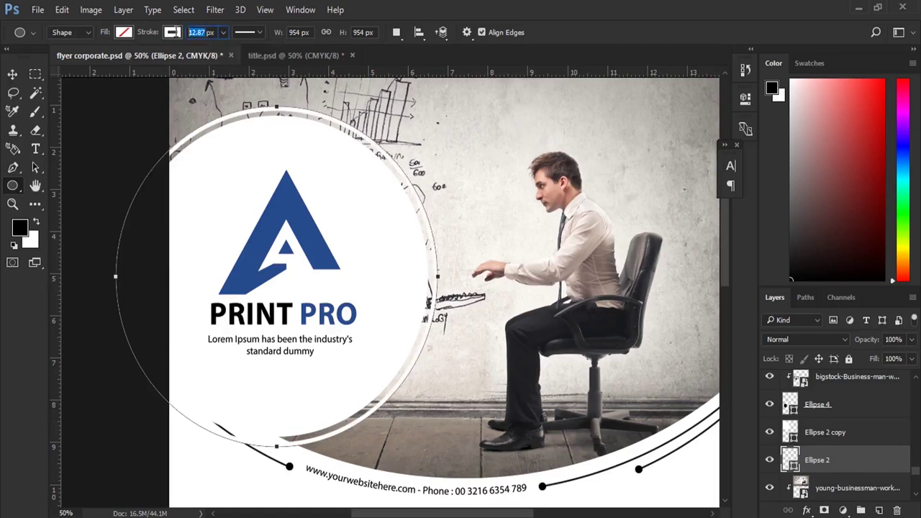
text(5)
key(Return)
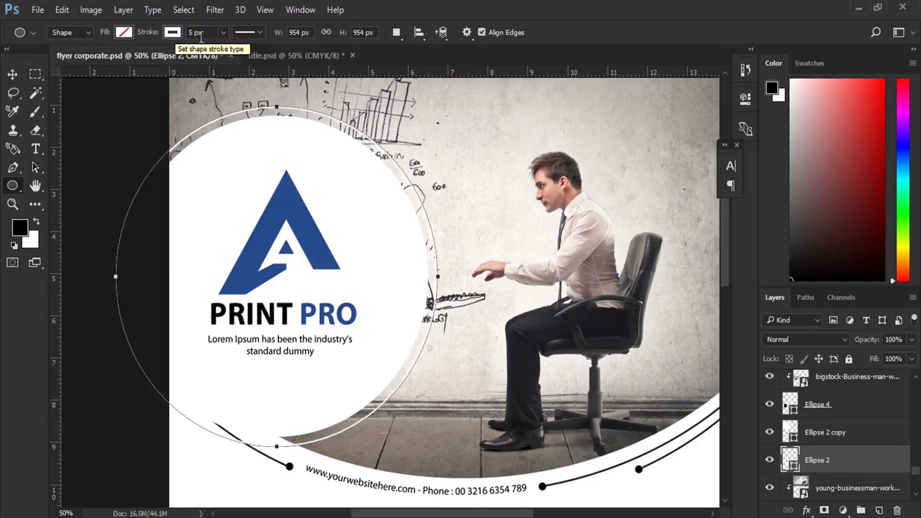
double_click(191, 34)
text(4)
key(Return)
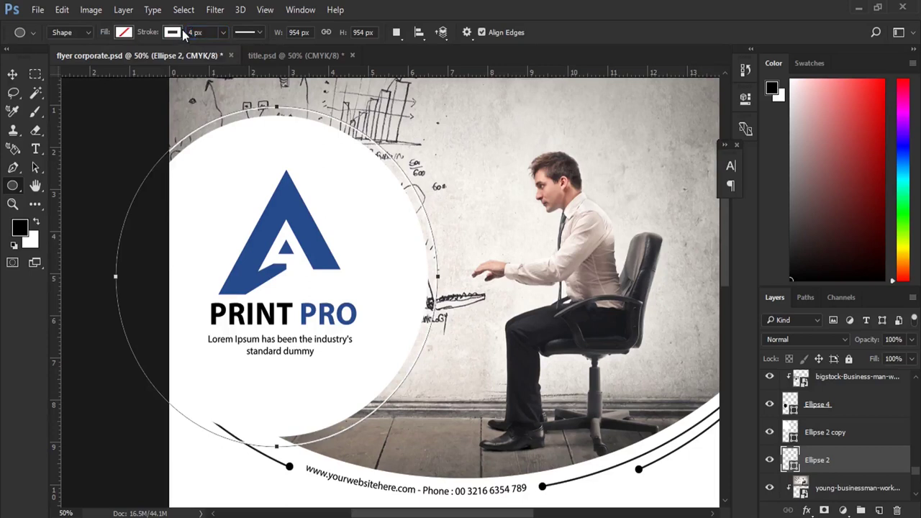
click(16, 75)
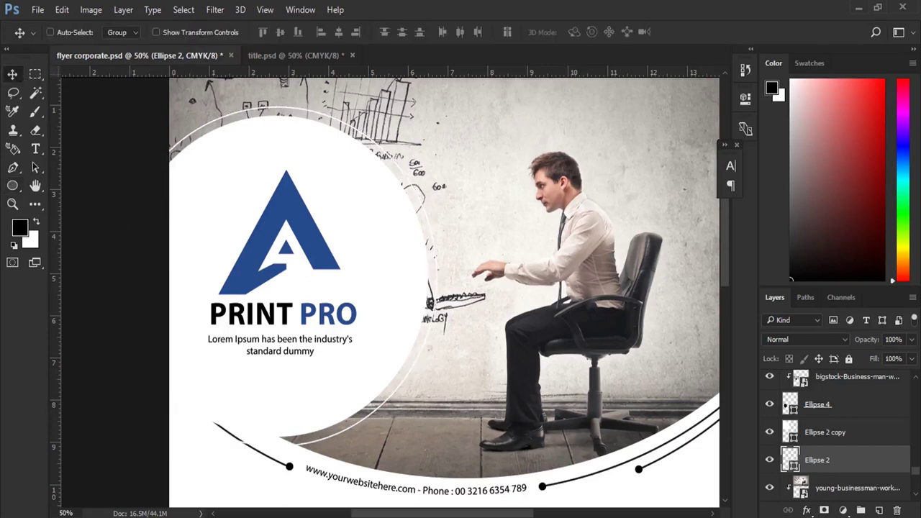
Duplicate the white ring and scale Ellipse 2 up to 105%.
key(ctrl+j)
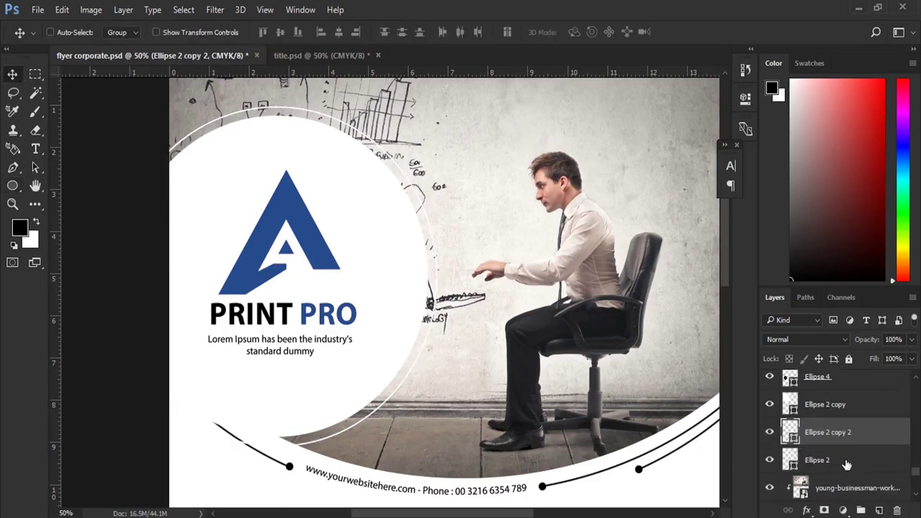
click(846, 460)
click(62, 9)
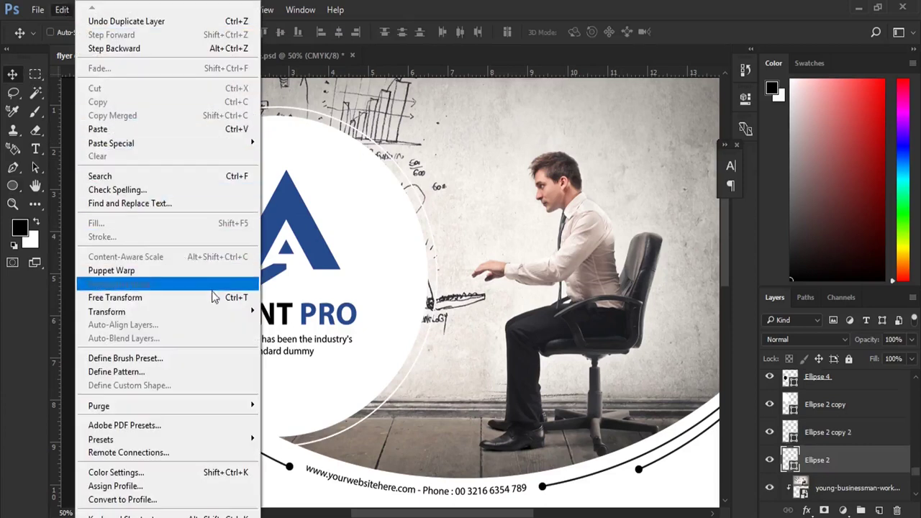
click(213, 297)
drag(184, 31, 190, 32)
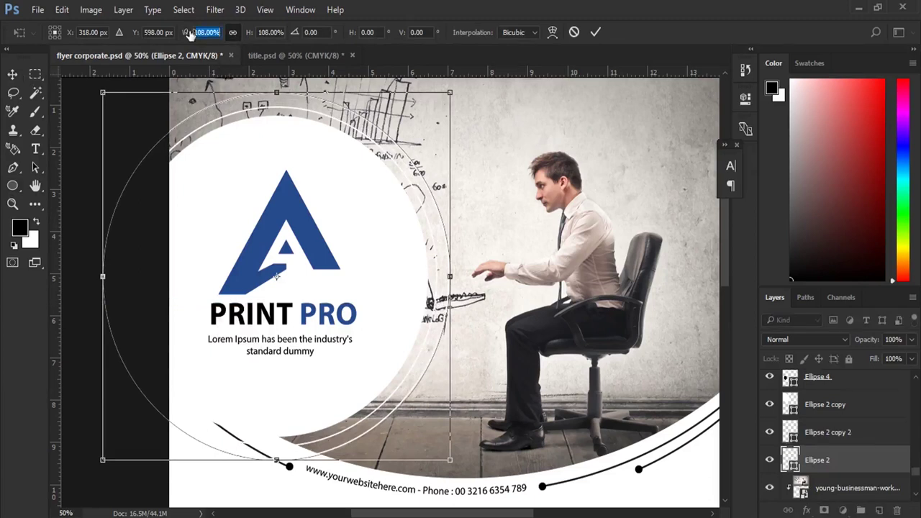
drag(190, 32, 184, 32)
key(Return)
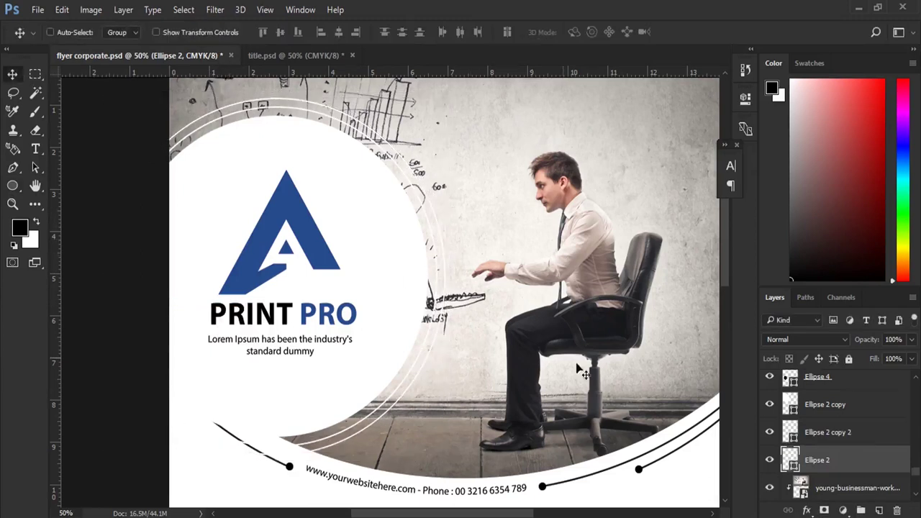
Try another 105% enlargement of Ellipse 2, then undo it.
click(800, 489)
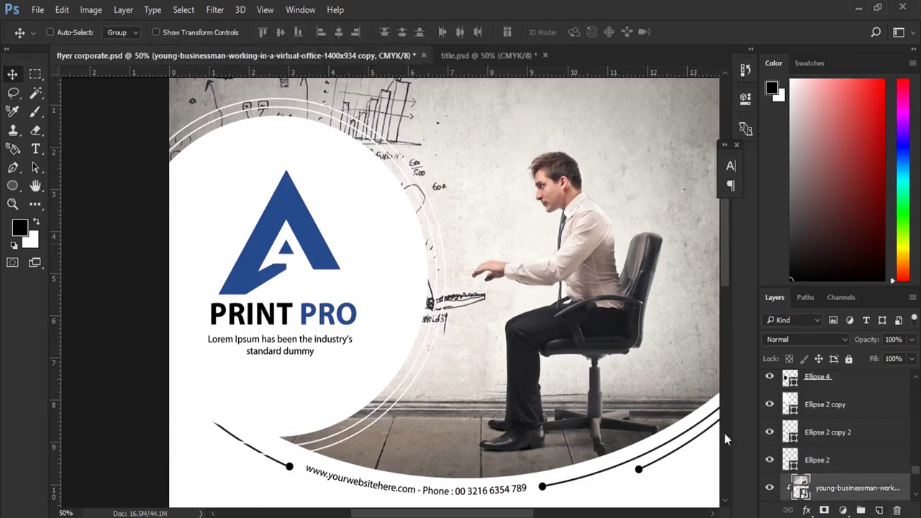
click(841, 464)
click(71, 10)
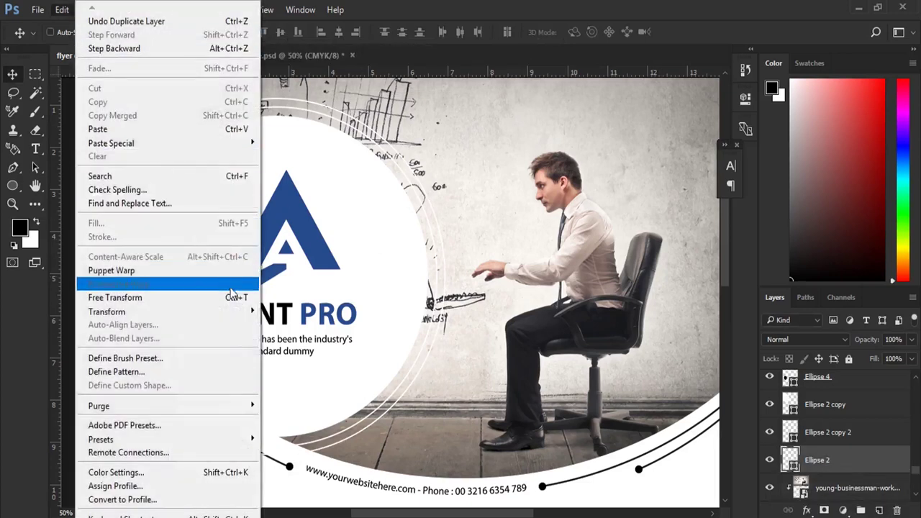
click(162, 294)
drag(185, 36, 189, 37)
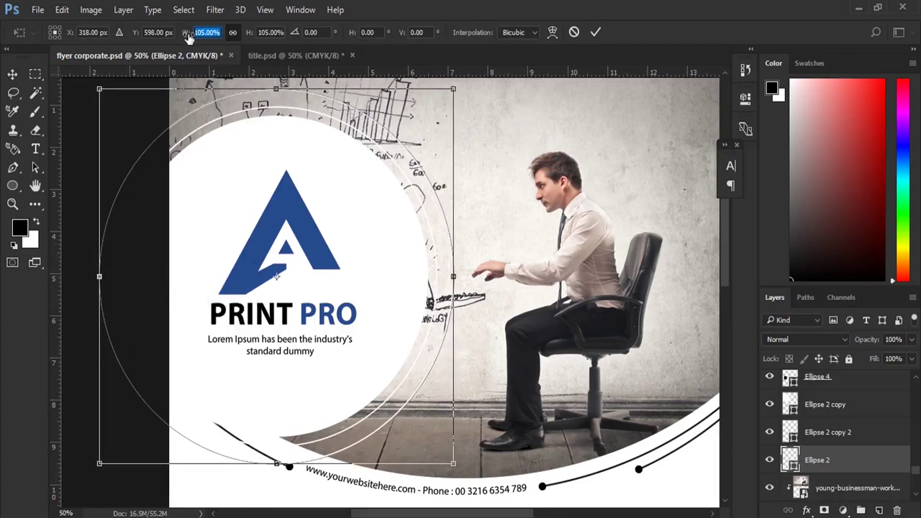
key(Return)
key(Return)
click(62, 9)
click(86, 23)
Compare ring visibility, then duplicate Ellipse 2 again and scale it to about 104%.
click(770, 434)
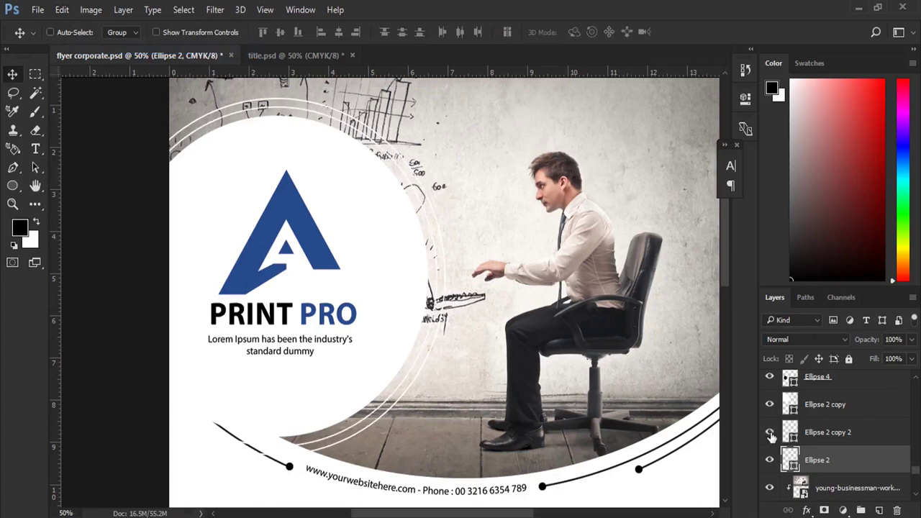
click(768, 404)
click(769, 458)
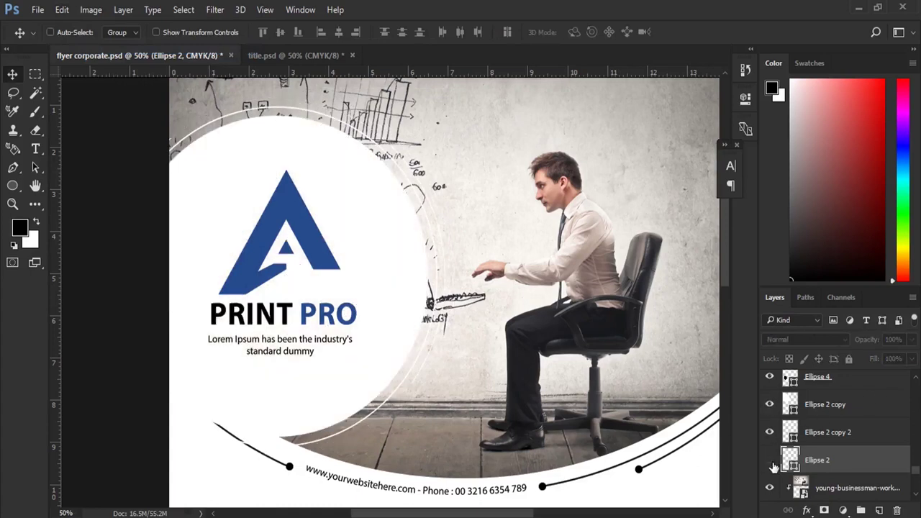
drag(791, 464, 822, 474)
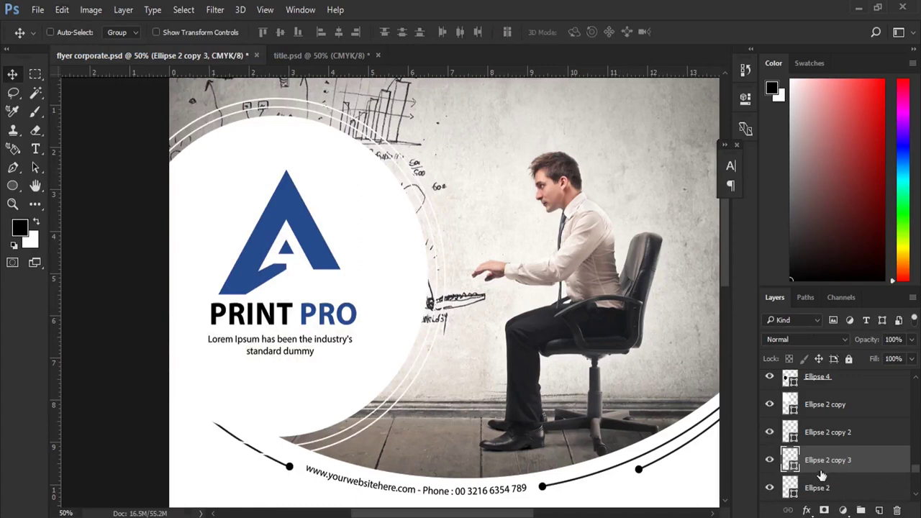
click(828, 489)
click(62, 9)
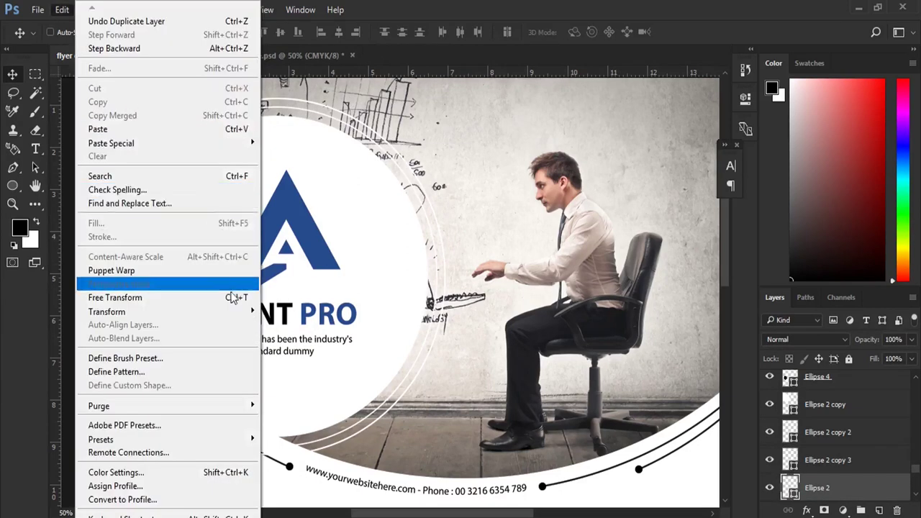
click(166, 295)
drag(185, 36, 186, 36)
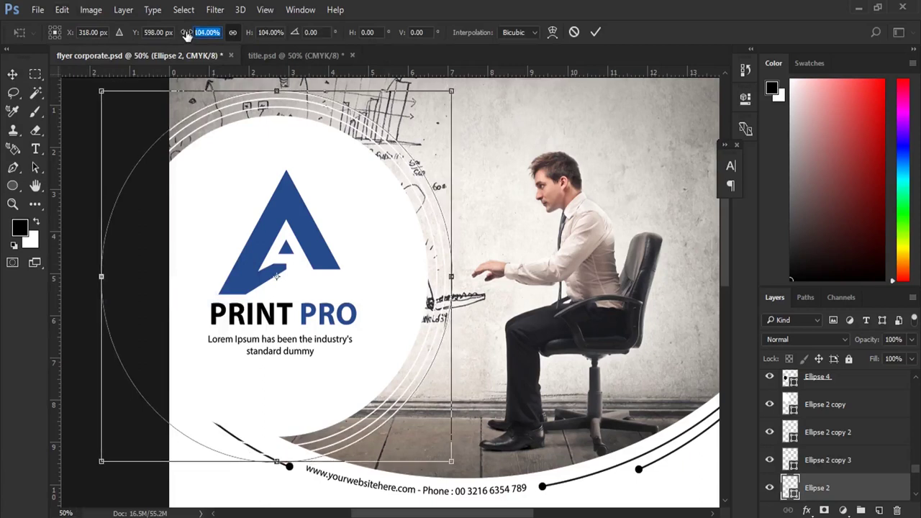
key(Return)
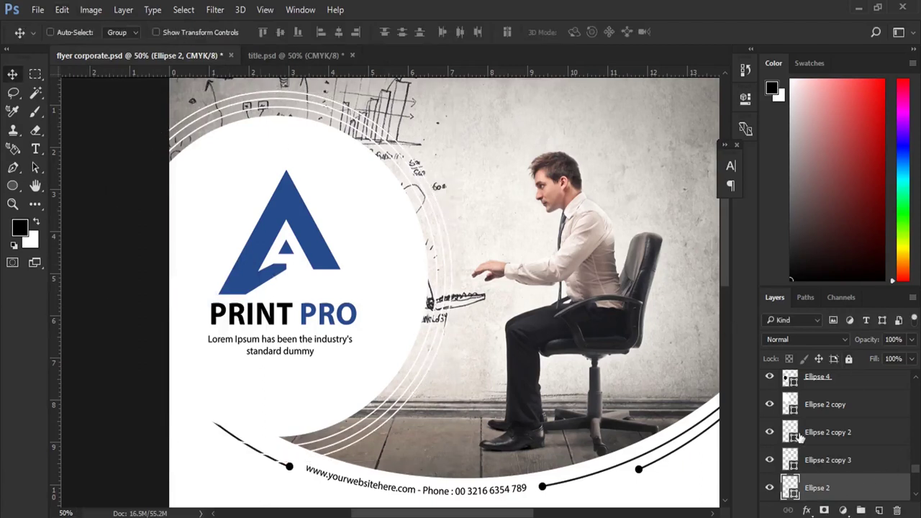
Add a layer mask to the Ellipse 2 ring layer.
click(798, 435)
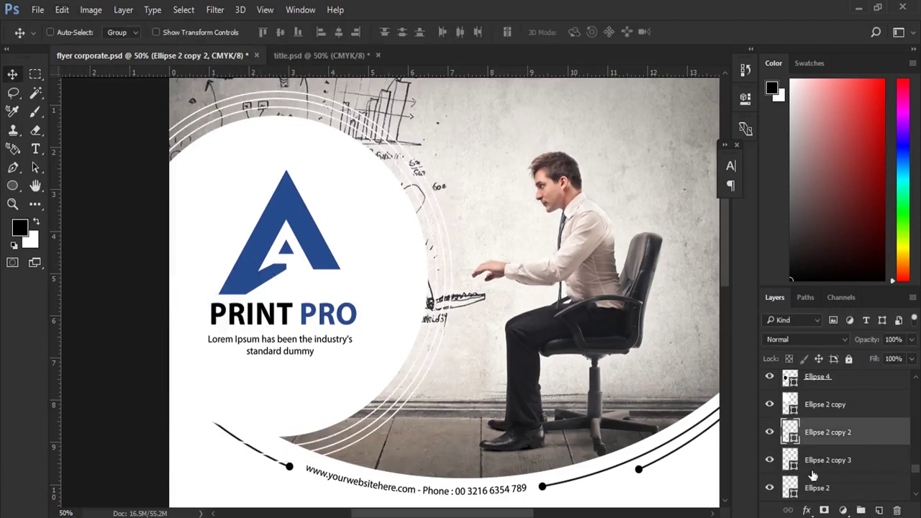
click(820, 489)
click(769, 489)
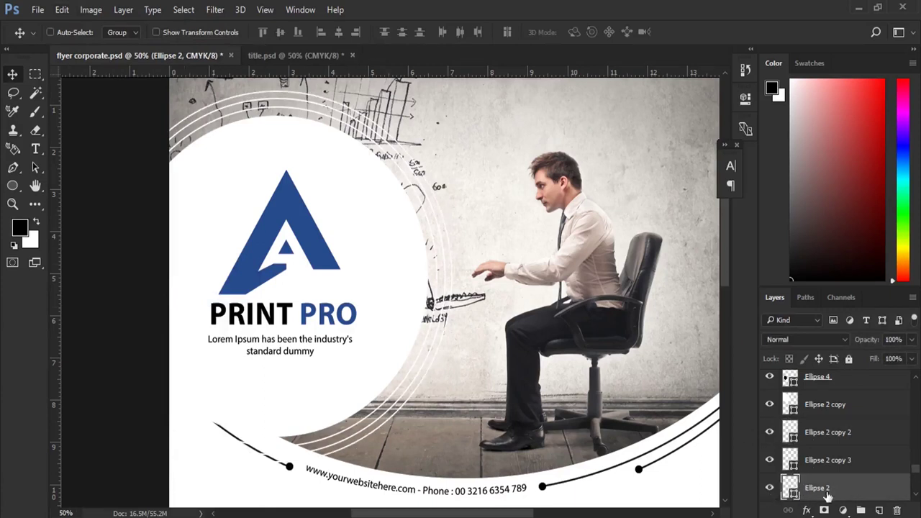
click(824, 509)
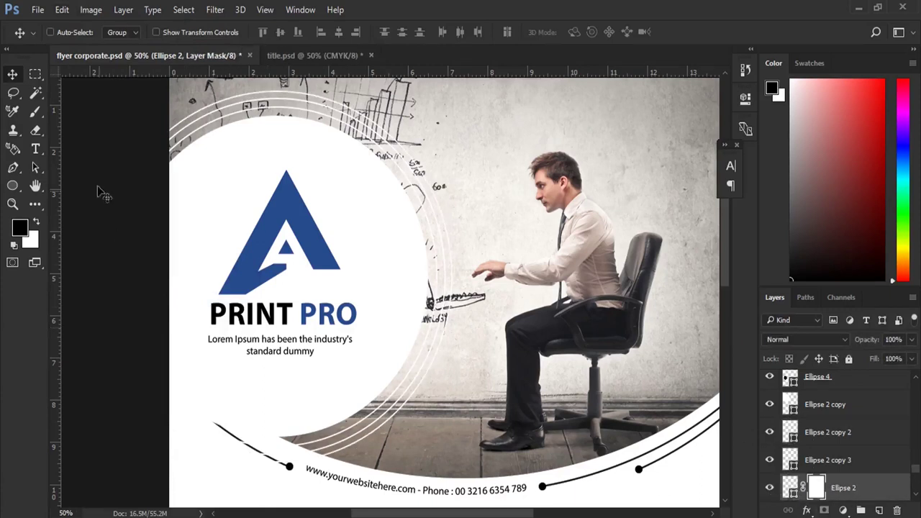
Hide arcs on the Ellipse 2 mask by filling a polygonal selection black.
right_click(14, 93)
click(50, 103)
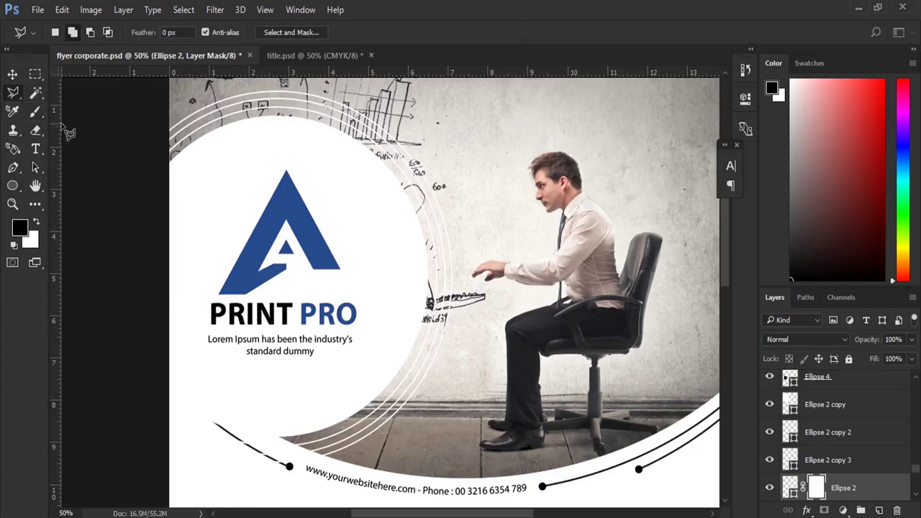
click(348, 101)
click(333, 212)
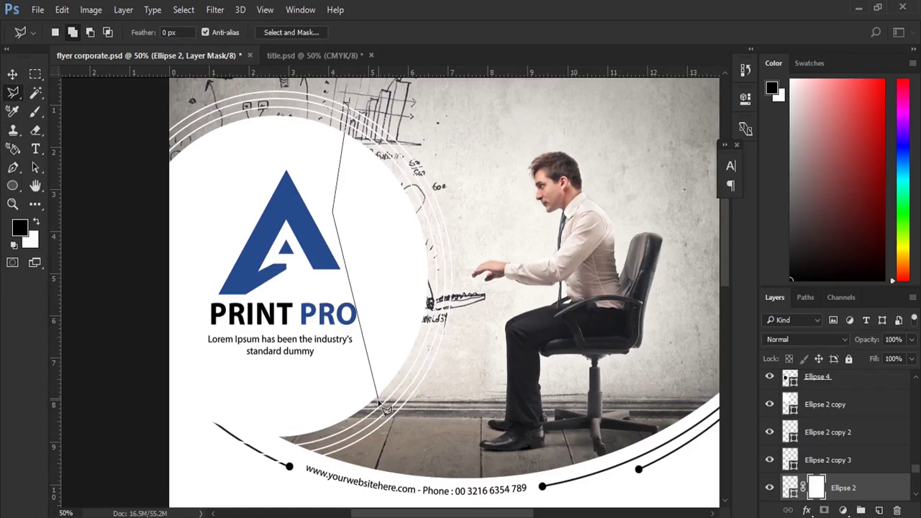
click(387, 431)
click(464, 420)
double_click(504, 120)
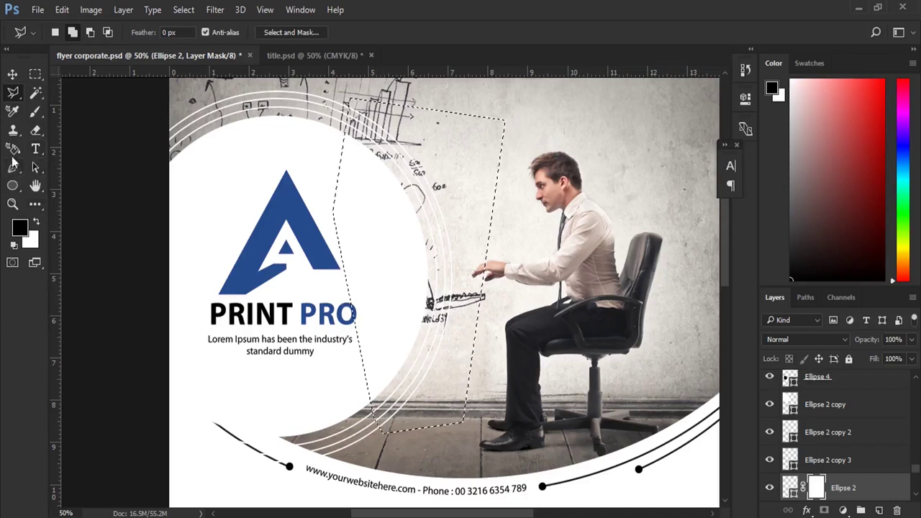
click(35, 205)
click(68, 486)
click(285, 308)
key(ctrl+d)
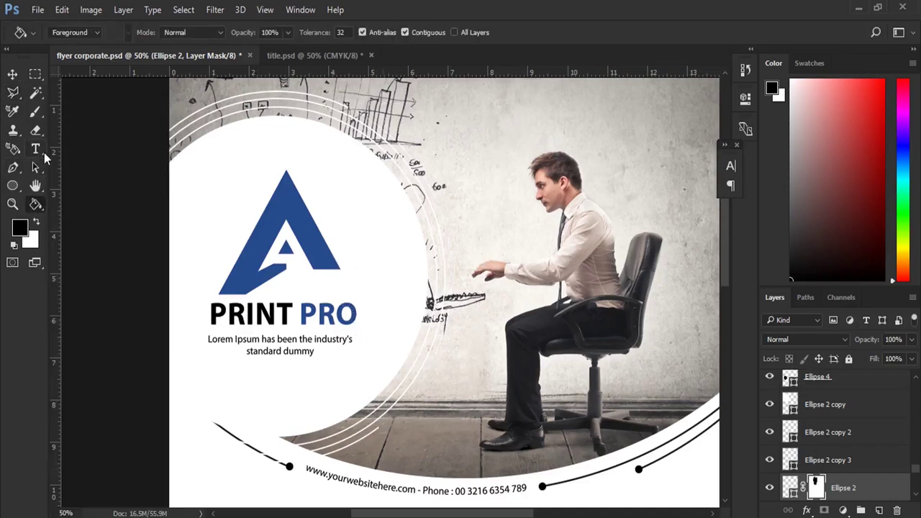
Add a layer mask to Ellipse 2 copy 3 and try outlining its arcs.
click(807, 459)
click(770, 460)
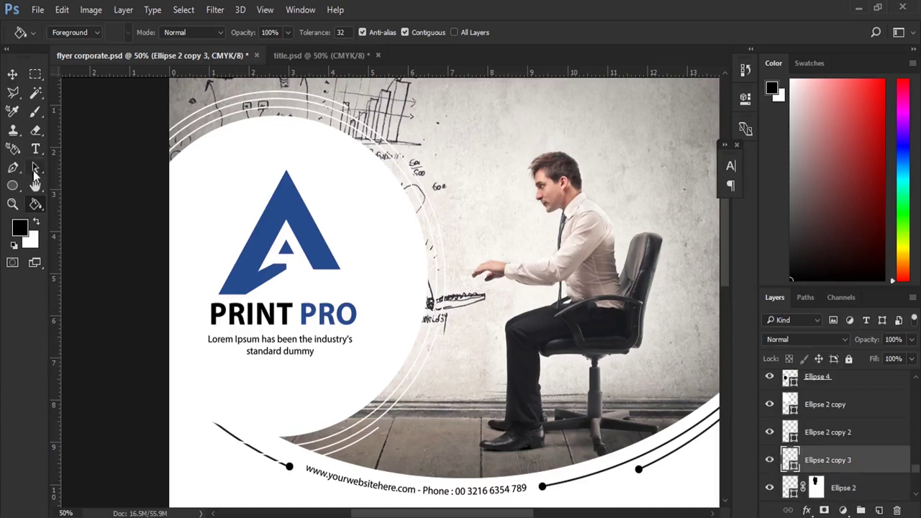
click(824, 510)
click(13, 92)
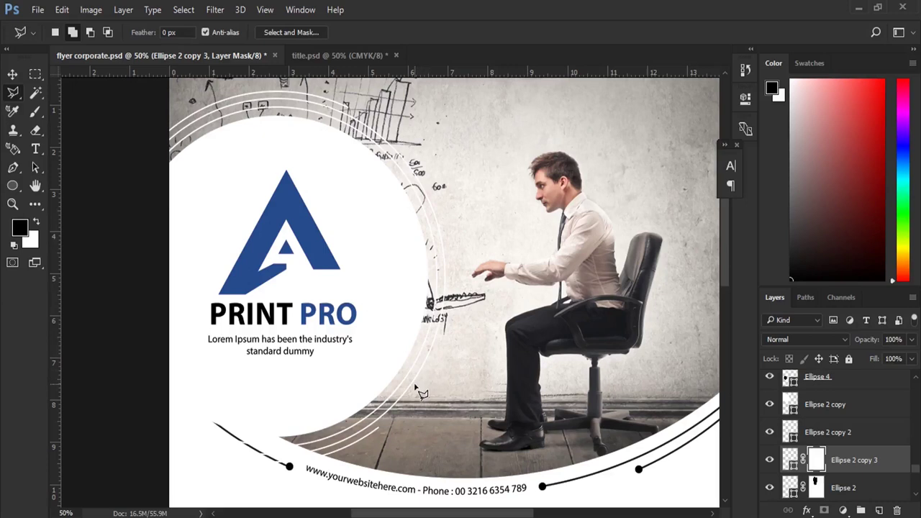
click(460, 244)
click(399, 246)
click(337, 314)
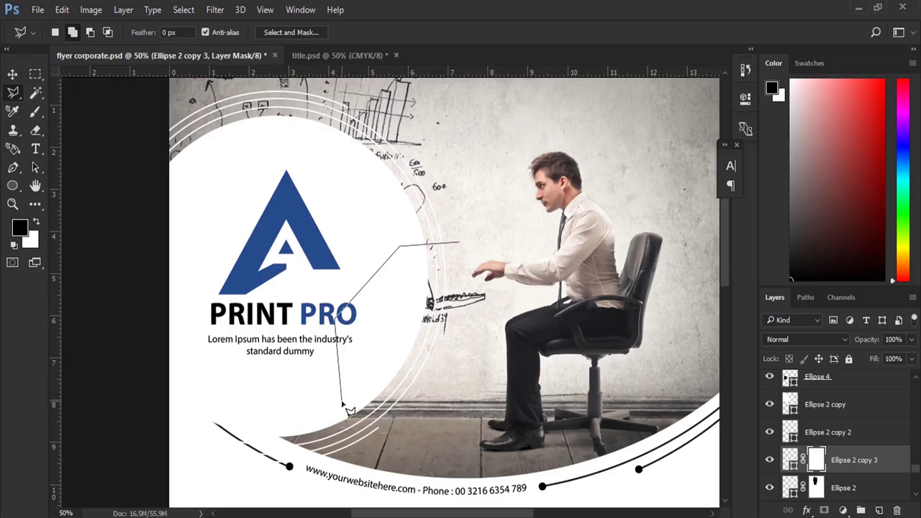
key(BackSpace)
key(BackSpace)
key(BackSpace)
Mask out the lower arcs of Ellipse 2 copy 3 with a black-filled polygonal selection.
click(467, 348)
click(379, 304)
click(241, 386)
click(181, 469)
click(325, 487)
double_click(503, 420)
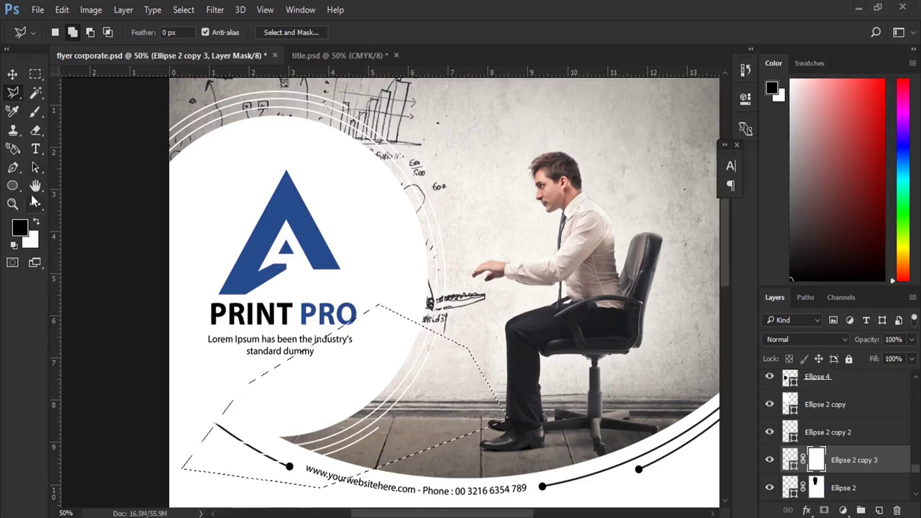
click(34, 201)
click(79, 487)
click(424, 387)
key(ctrl+d)
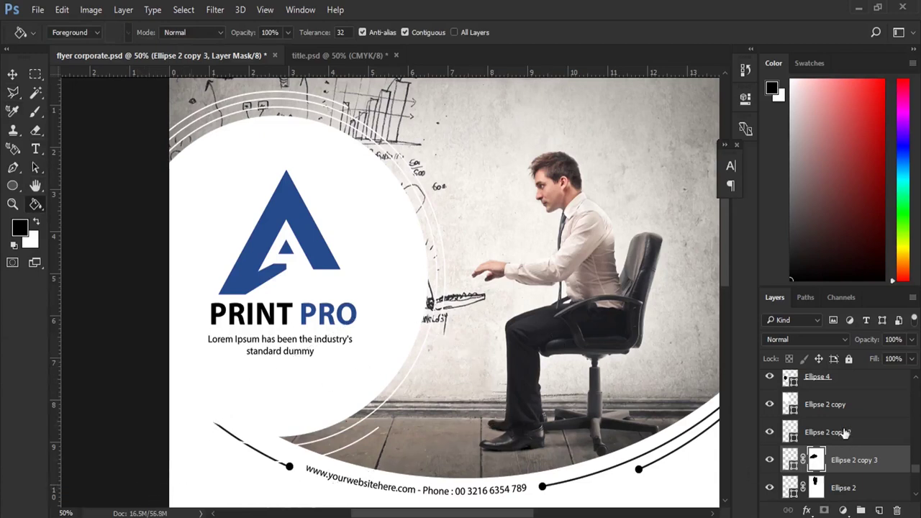
Add a layer mask to Ellipse 2 copy 2 and begin outlining its arcs over the logo circle.
click(845, 432)
click(769, 431)
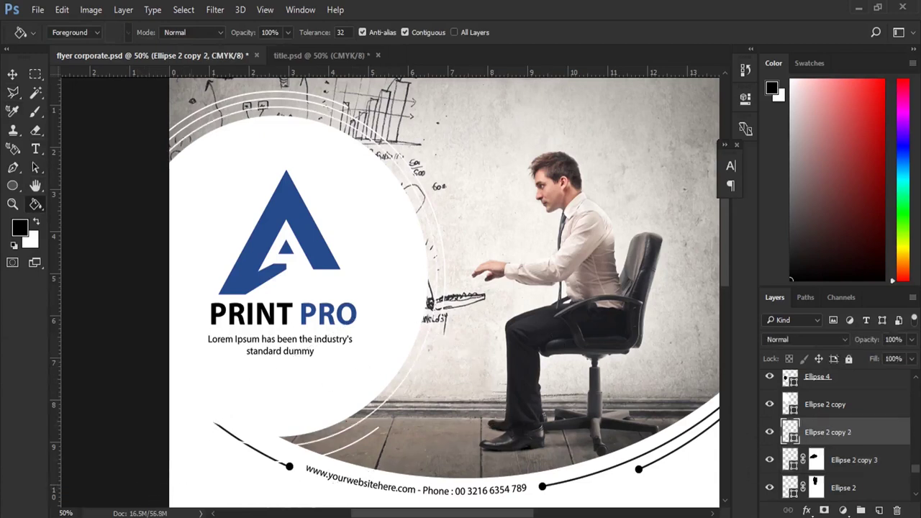
click(823, 510)
click(11, 95)
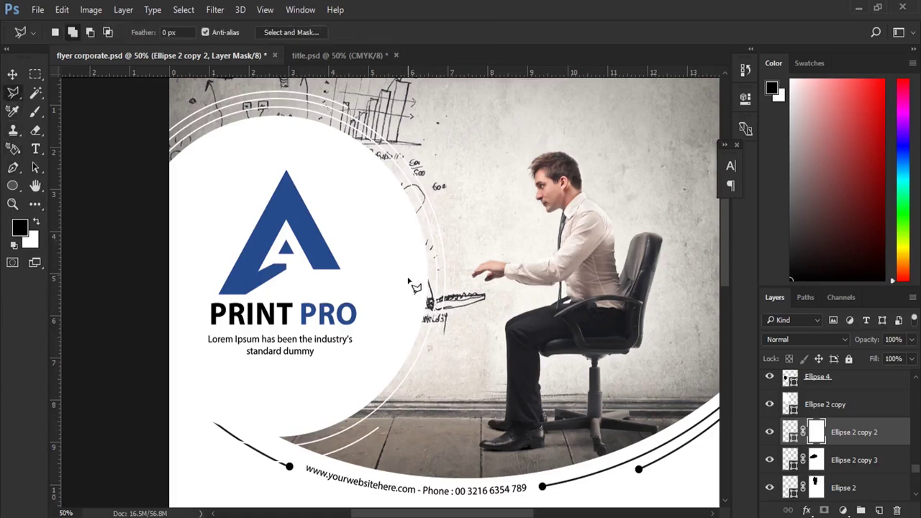
click(405, 193)
click(475, 215)
Fill the outlined logo-circle arcs black on the Ellipse 2 copy 2 mask and deselect.
click(473, 365)
click(416, 403)
click(375, 400)
double_click(256, 317)
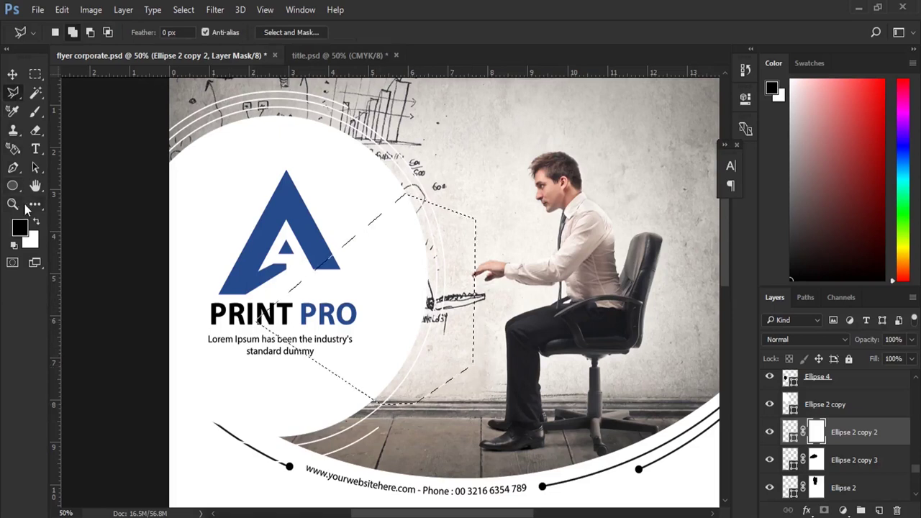
click(35, 205)
click(86, 485)
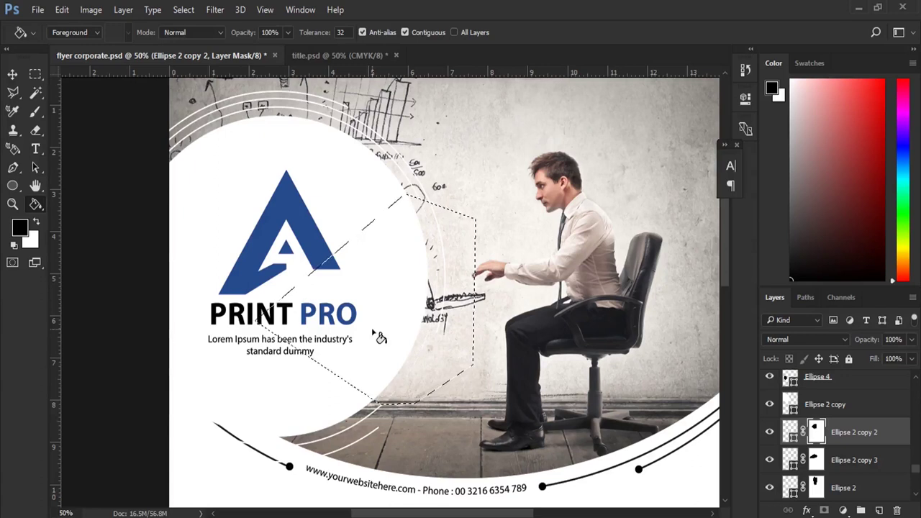
key(ctrl+d)
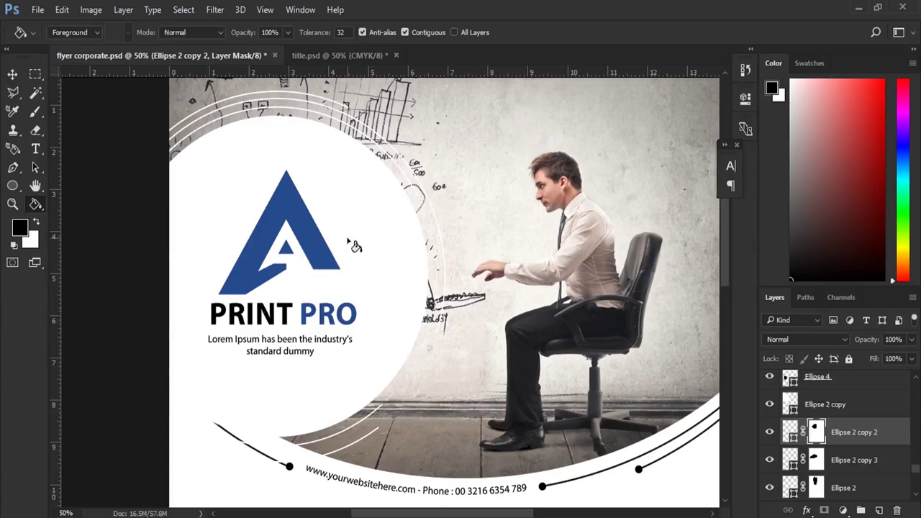
Zoom in on the logo circle.
click(19, 75)
click(12, 204)
click(391, 198)
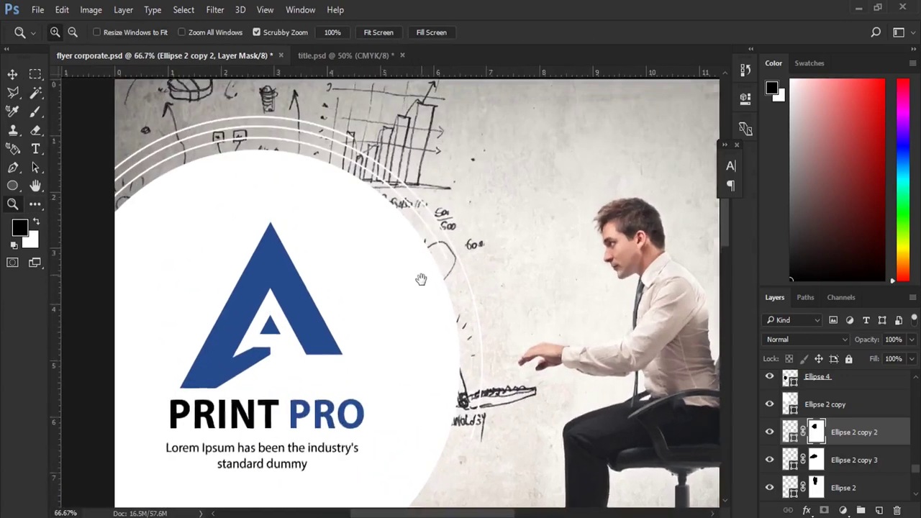
Draw a small white-filled circle dot on the top ring on a new layer.
drag(421, 279, 426, 305)
right_click(13, 186)
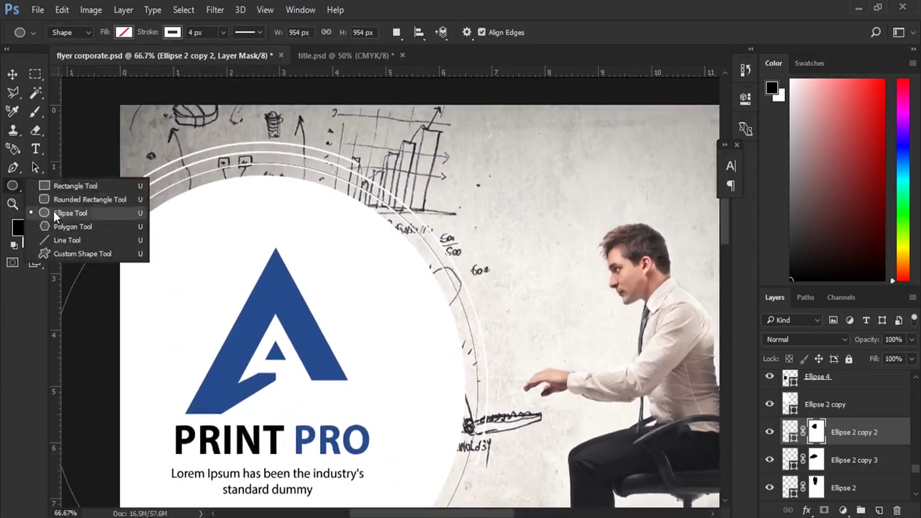
click(57, 211)
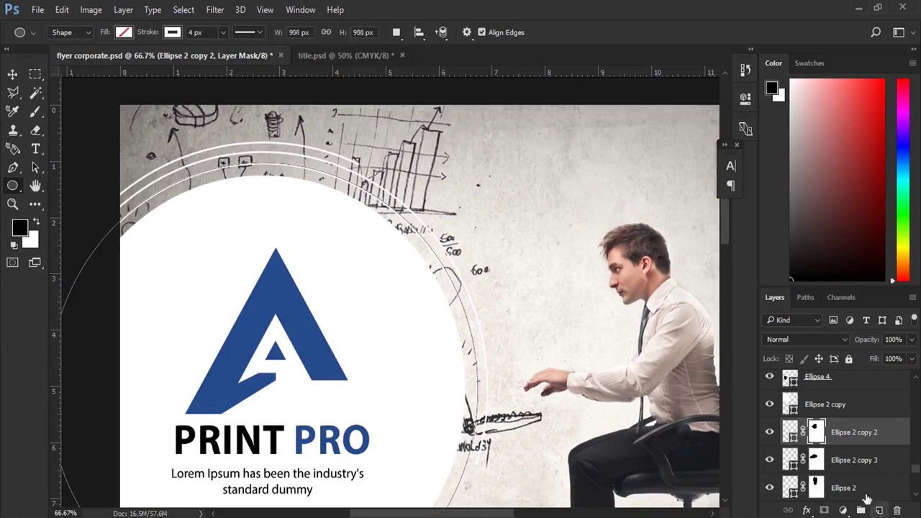
click(878, 510)
drag(355, 158, 366, 171)
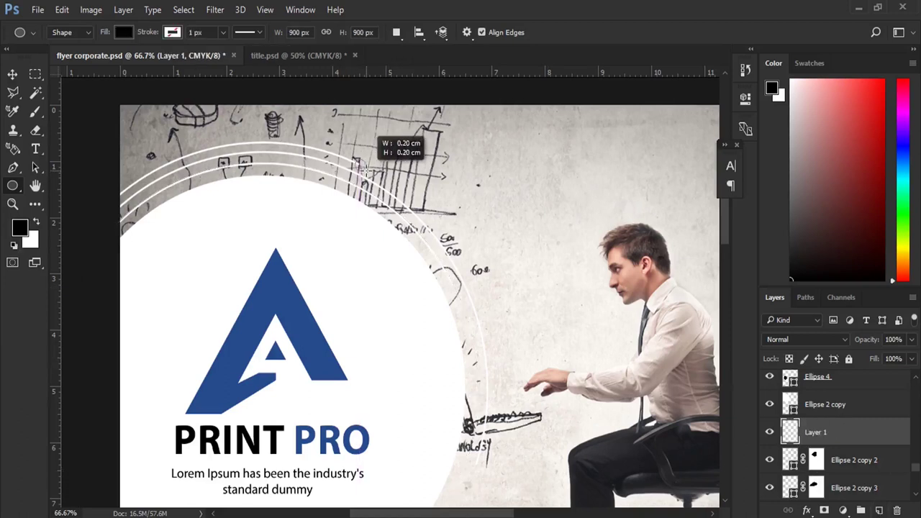
click(172, 31)
click(59, 107)
Place copies of the white dot onto the ring ends, then fit the flyer on screen.
key(v)
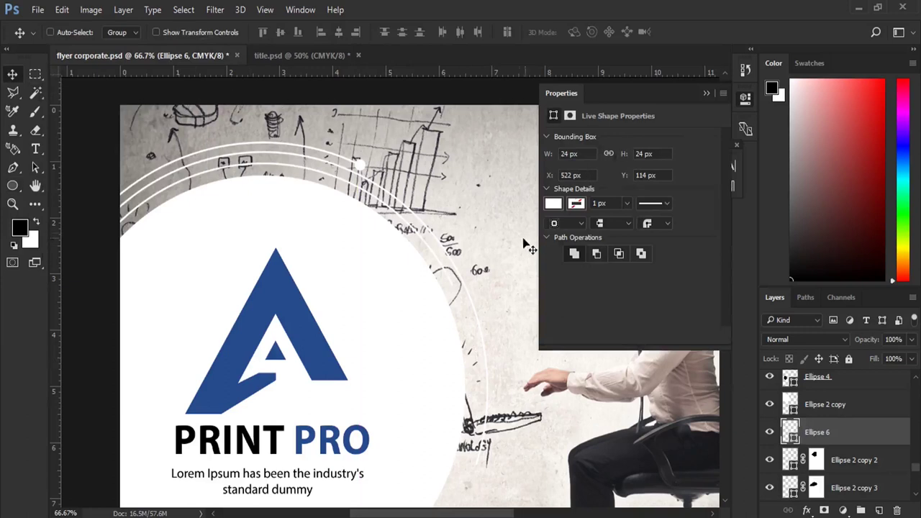
click(705, 93)
mouse_move(407, 179)
mouse_down()
mouse_move(536, 454)
mouse_move(555, 424)
mouse_up()
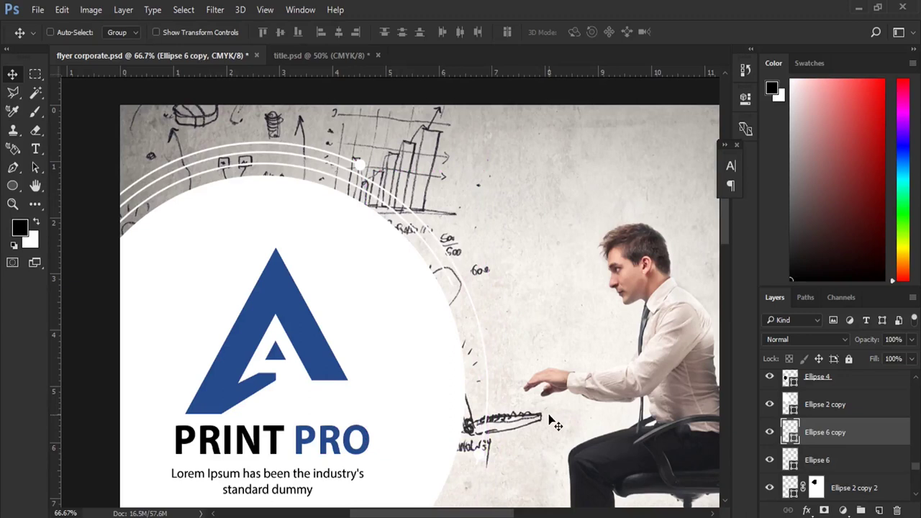
scroll(550, 420, down, 1)
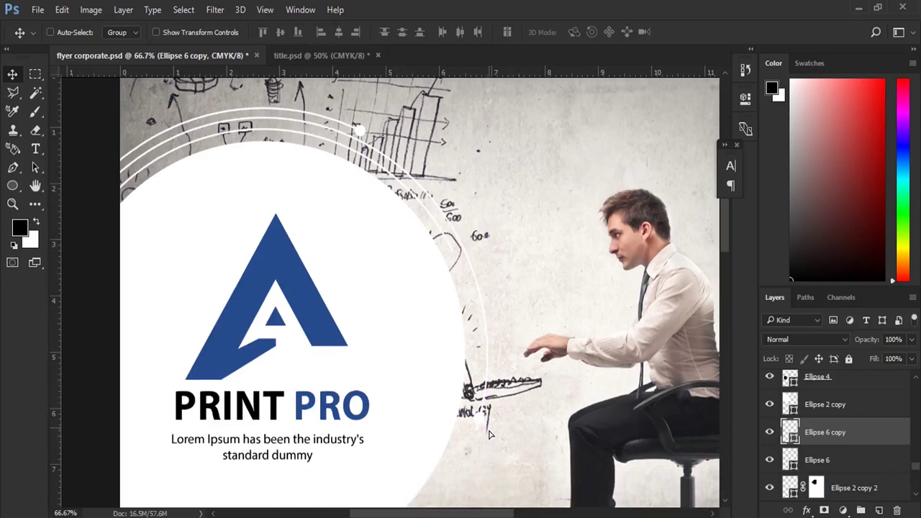
mouse_move(488, 434)
mouse_down()
mouse_move(532, 444)
mouse_move(523, 277)
mouse_up()
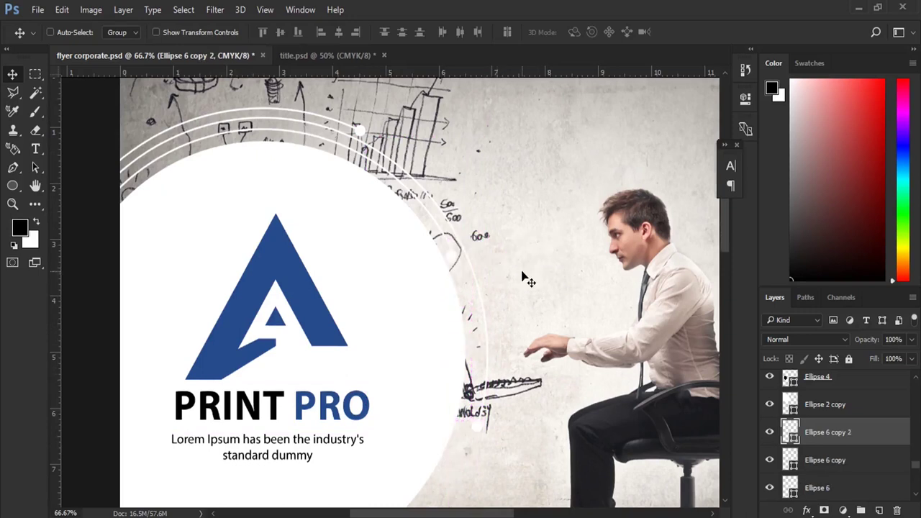
scroll(536, 286, down, 3)
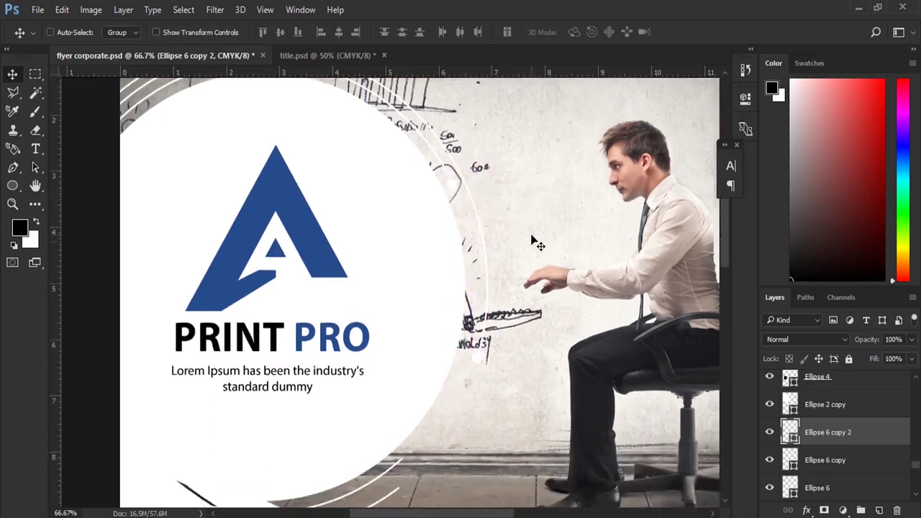
mouse_move(495, 194)
mouse_down()
mouse_move(440, 464)
mouse_move(424, 447)
mouse_move(474, 415)
mouse_up()
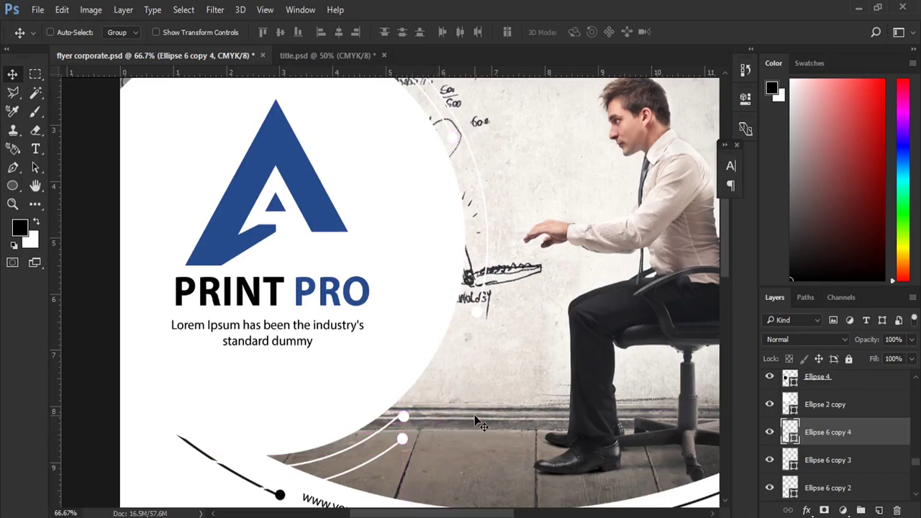
key(Up)
key(Up)
key(Up)
key(Up)
click(262, 10)
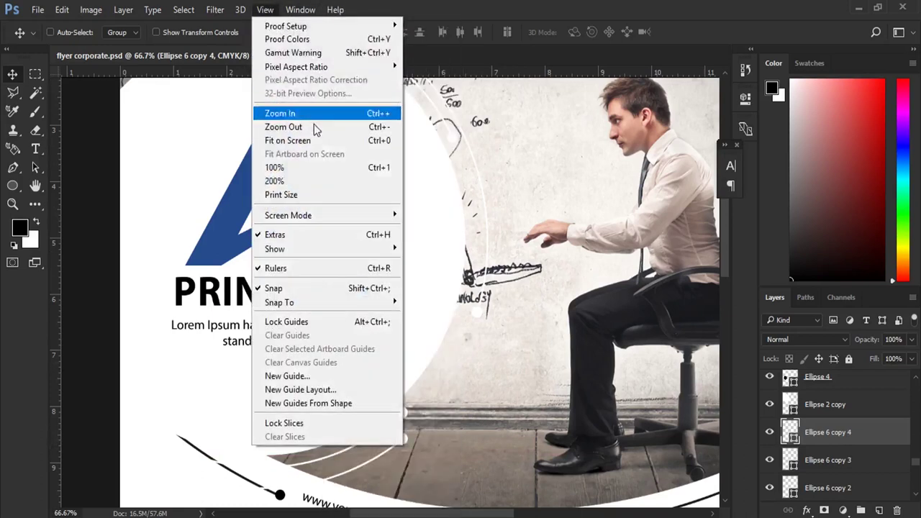
click(358, 143)
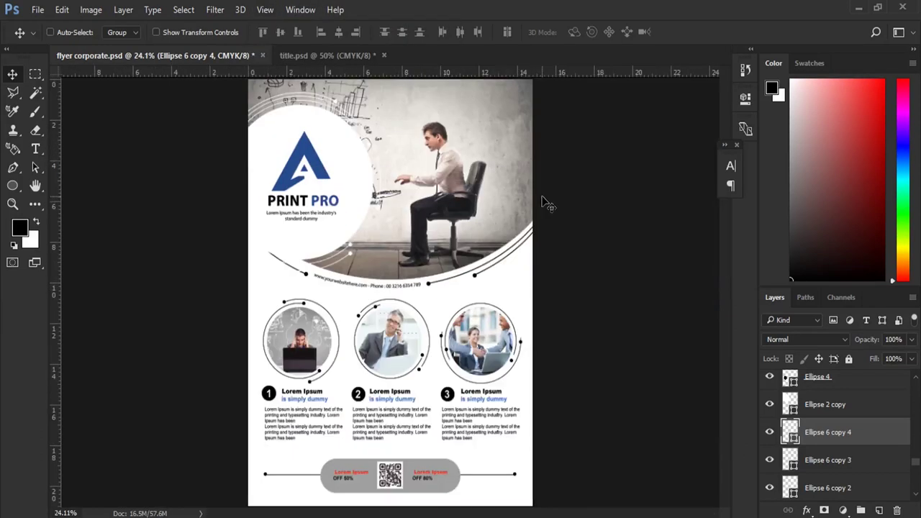